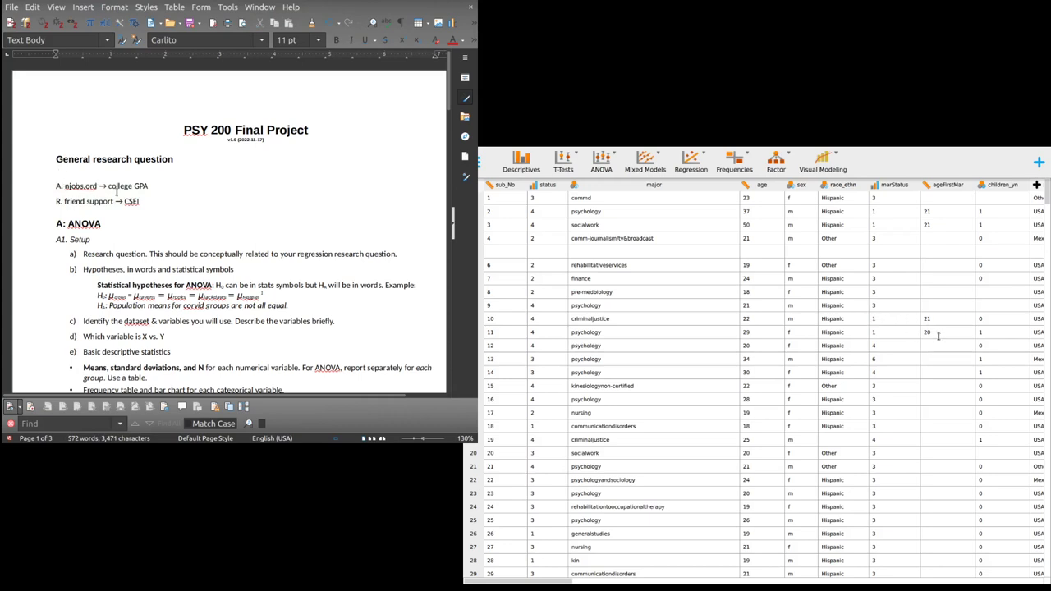
Review the variables listed in items A and R under the General research question heading.
scroll(120, 207, "down", 2)
scroll(120, 207, "up", 2)
left_click_drag(65, 185, 148, 182)
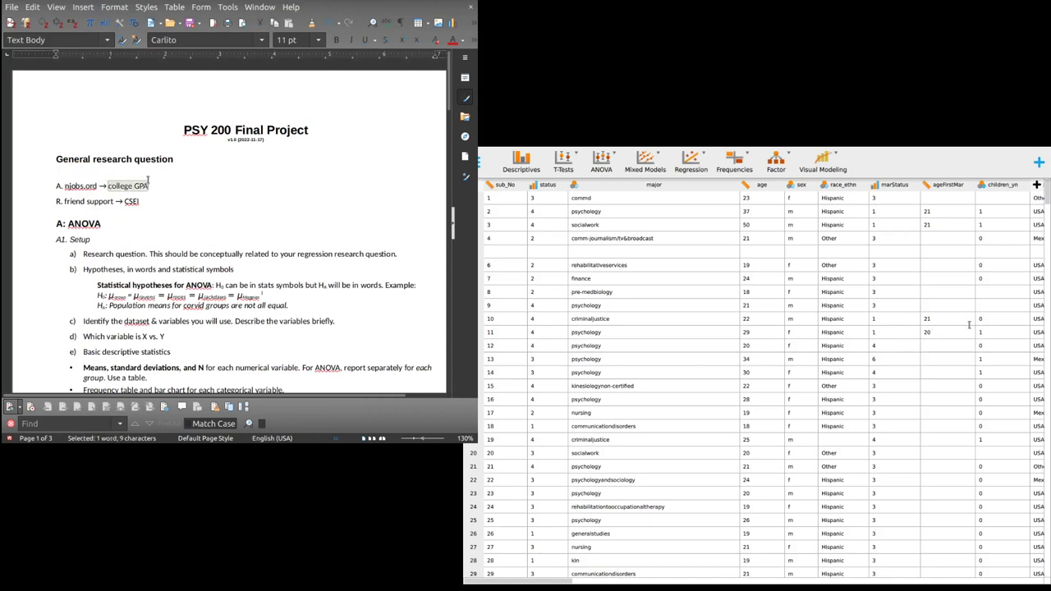
left_click(143, 203)
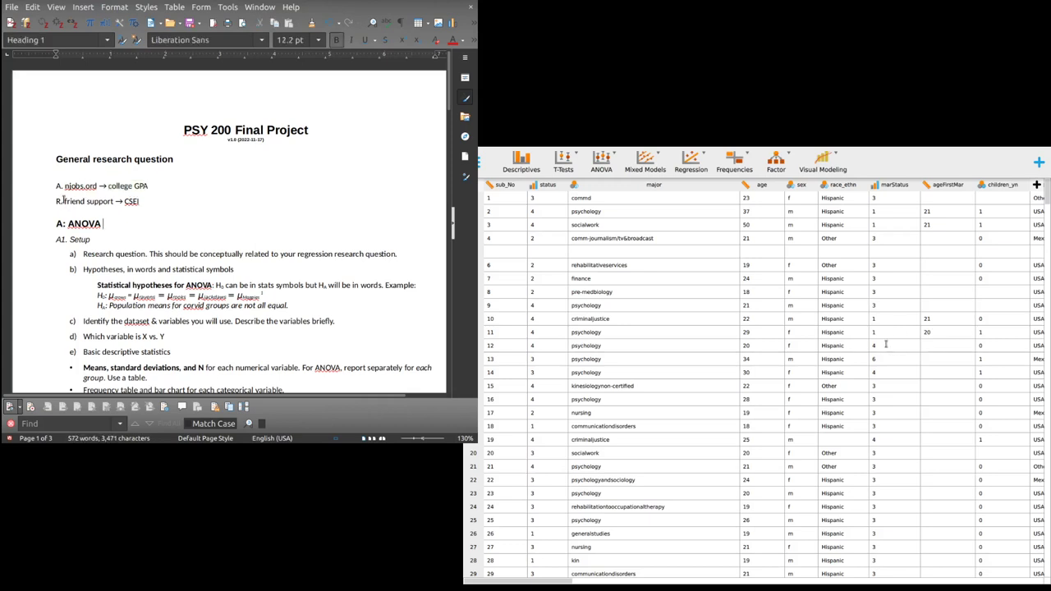
left_click_drag(64, 201, 114, 201)
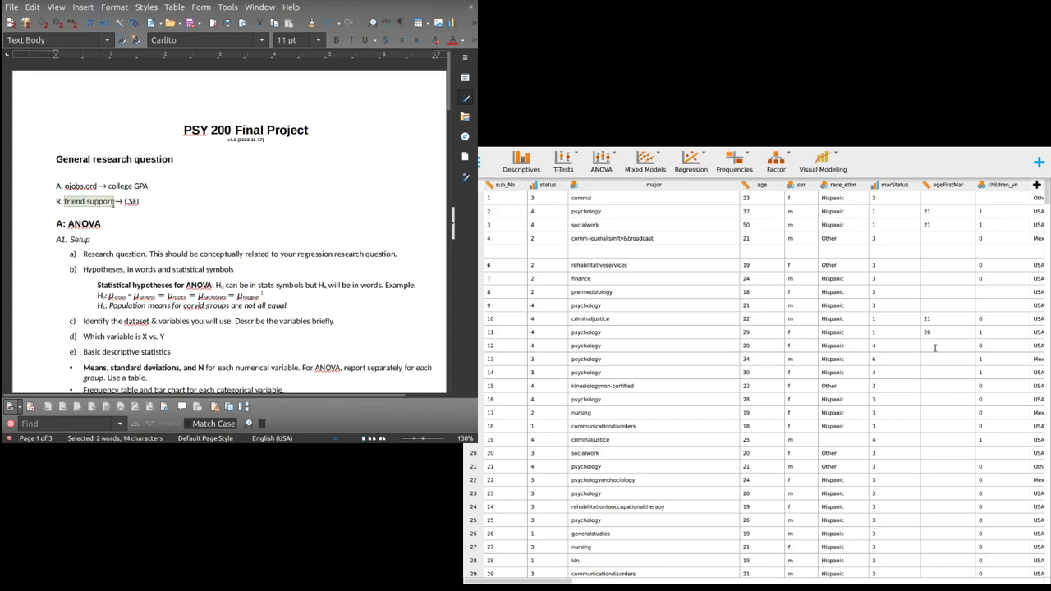
double_click(131, 201)
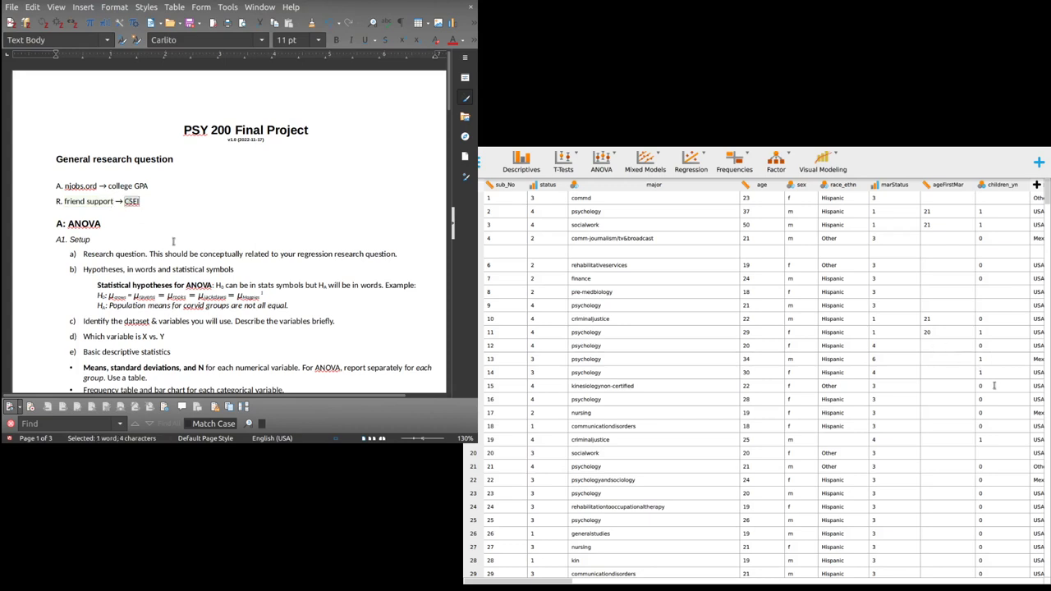
left_click(154, 190)
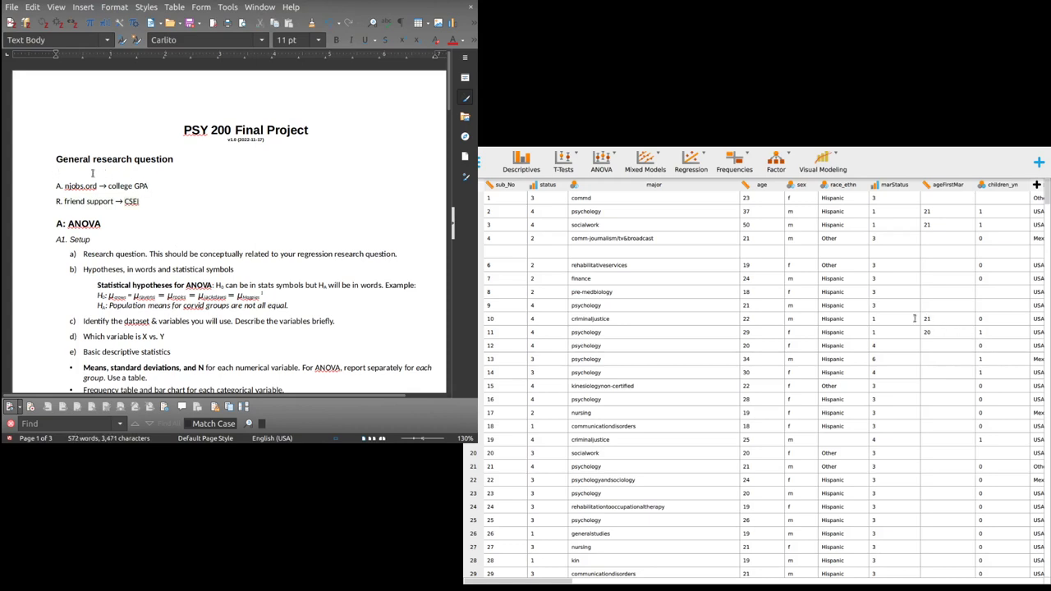
Add an empty line above item A and insert "(number of jobs)" after njobs.ord.
key("Return")
key("Down")
key("Down")
key("Up")
key("Right")
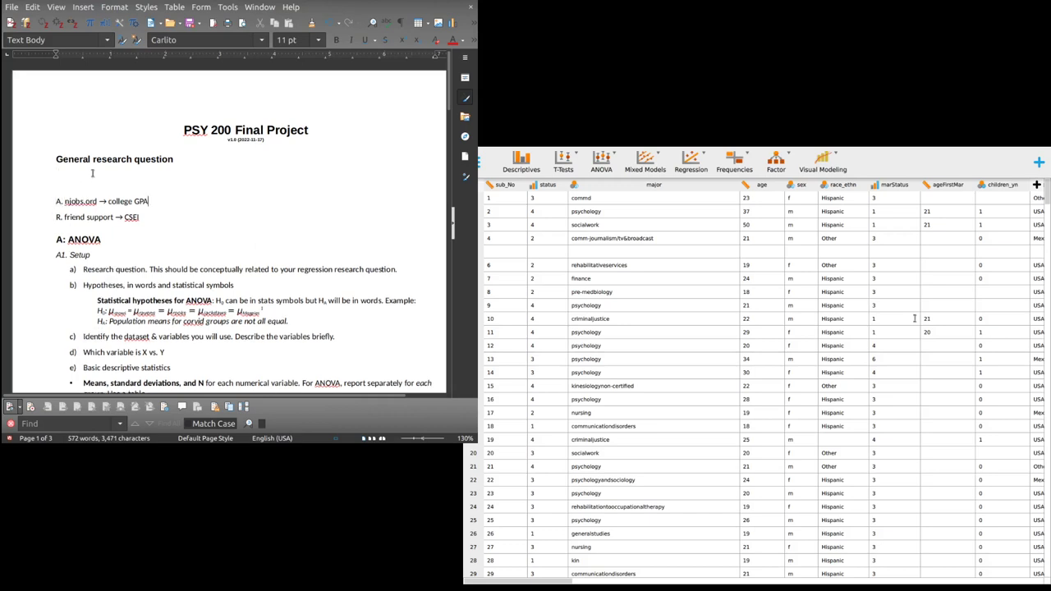
type("(nmb")
key("BackSpace")
key("BackSpace")
key("BackSpace")
key("BackSpace")
key("ctrl+Left")
key("ctrl+Left")
type("(number of jobs)")
Add "(academic self-efficacy)" after CSEI in item R.
key("Down")
key("Down")
type("acade")
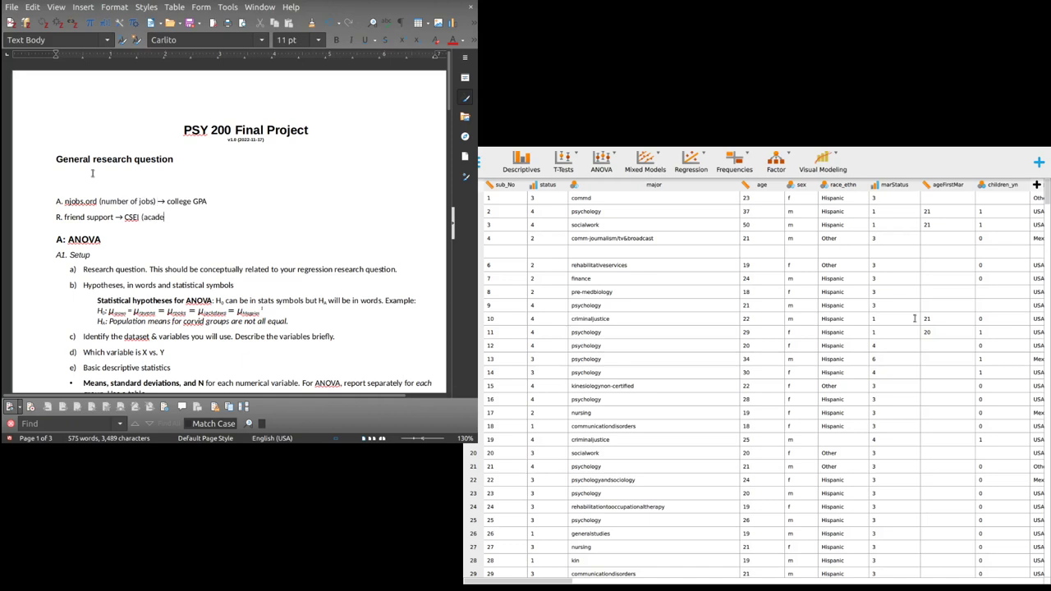
type("mic self-efficacy)")
left_click(87, 175)
type("I am")
key("BackSpace")
key("BackSpace")
key("BackSpace")
key("BackSpace")
type("I am interested in")
key("BackSpace")
key("BackSpace")
key("BackSpace")
key("BackSpace")
key("BackSpace")
key("BackSpace")
key("BackSpace")
key("BackSpace")
key("BackSpace")
key("BackSpace")
key("BackSpace")
key("BackSpace")
key("BackSpace")
key("BackSpace")
key("BackSpace")
key("BackSpace")
key("BackSpace")
key("BackSpace")
Write "For this project, I will study how non-college variables" on the empty line under the General research question heading.
type("For this project, I will study")
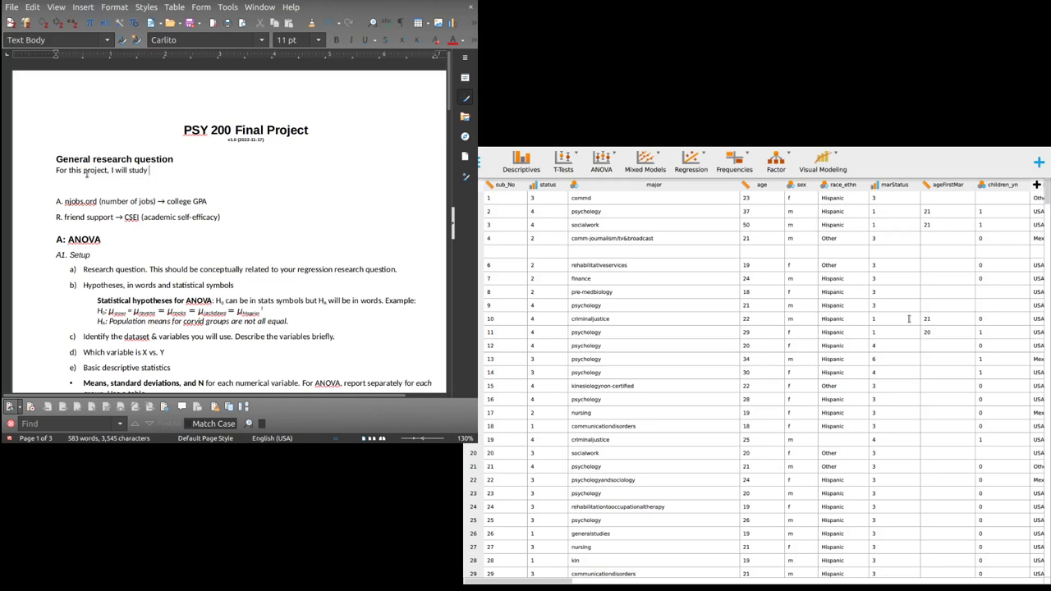
type(" the way")
key("BackSpace")
key("BackSpace")
key("BackSpace")
key("BackSpace")
key("BackSpace")
key("BackSpace")
key("BackSpace")
type("non-college ")
type("variables")
type("how")
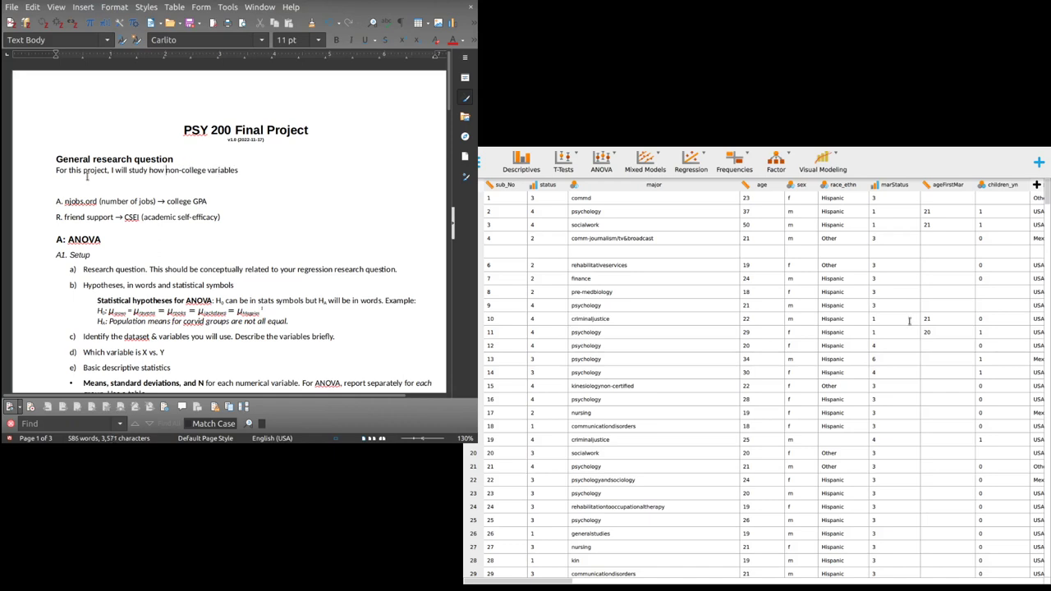
Finish the introduction with "are associated with college experiences. I will do this with two analyses:" and remove the empty line below it.
key("End")
type("are associated with college e")
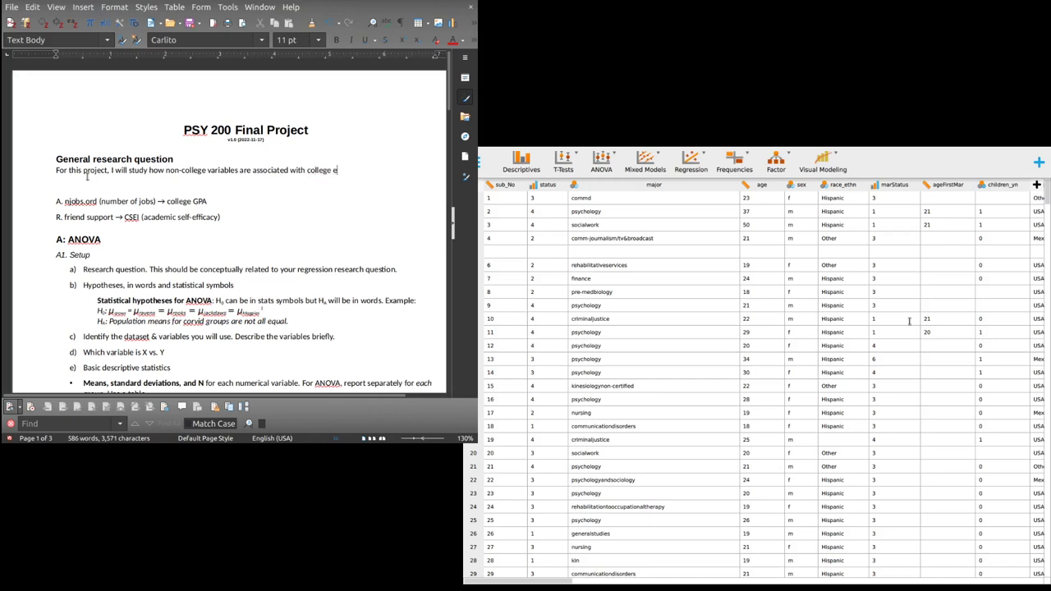
type("xperiences. I will do with")
key("BackSpace")
key("BackSpace")
key("BackSpace")
key("BackSpace")
key("BackSpace")
key("BackSpace")
key("BackSpace")
key("BackSpace")
key("BackSpace")
key("BackSpace")
key("BackSpace")
key("BackSpace")
key("BackSpace")
key("BackSpace")
type("I will do this with two analyses:")
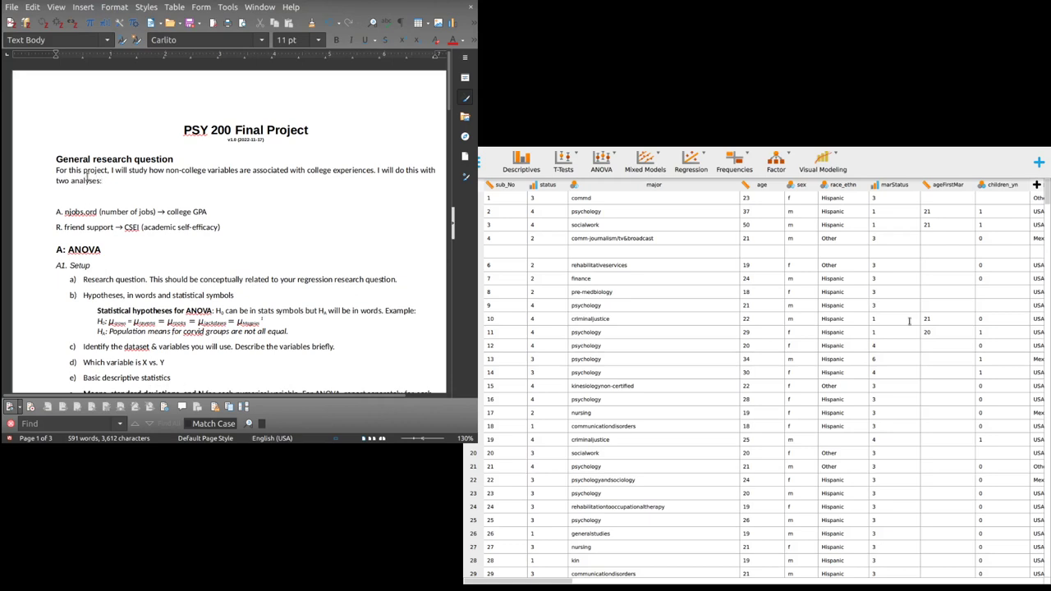
key("Down")
key("Delete")
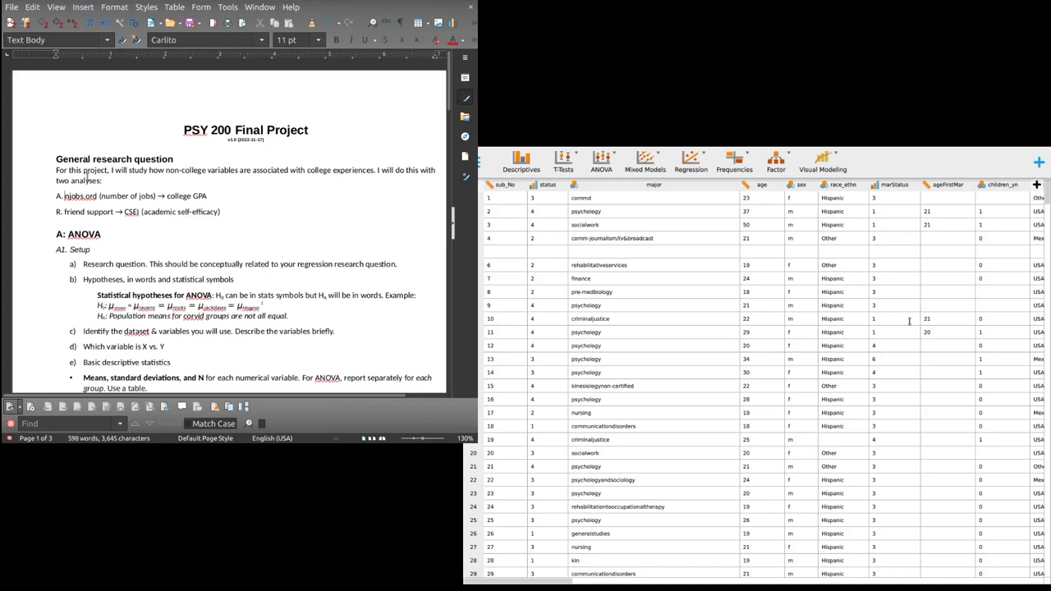
type("Does thi")
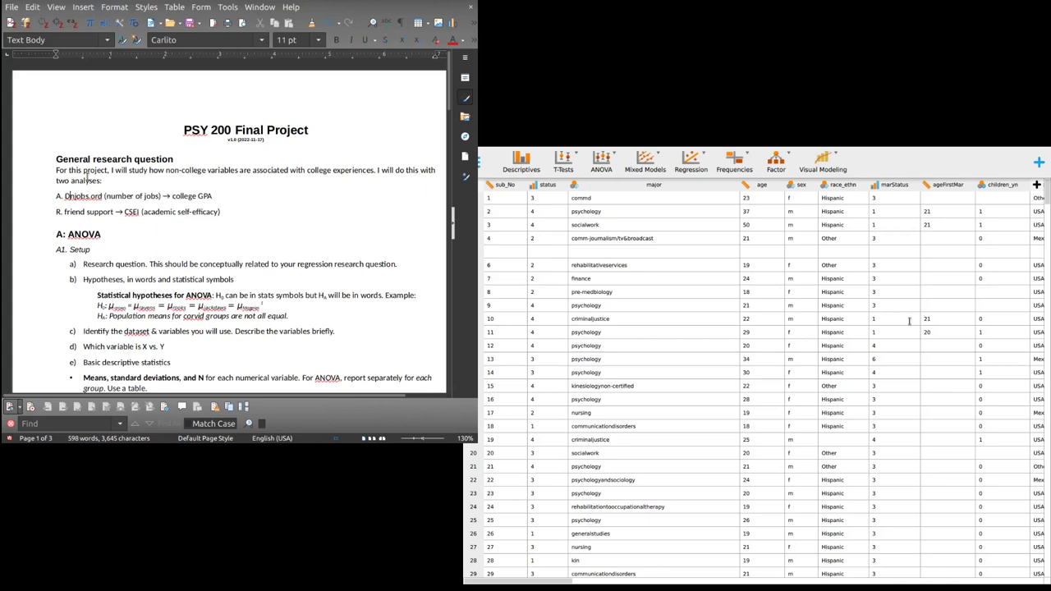
key("BackSpace")
key("BackSpace")
key("BackSpace")
key("BackSpace")
key("BackSpace")
key("BackSpace")
key("BackSpace")
key("BackSpace")
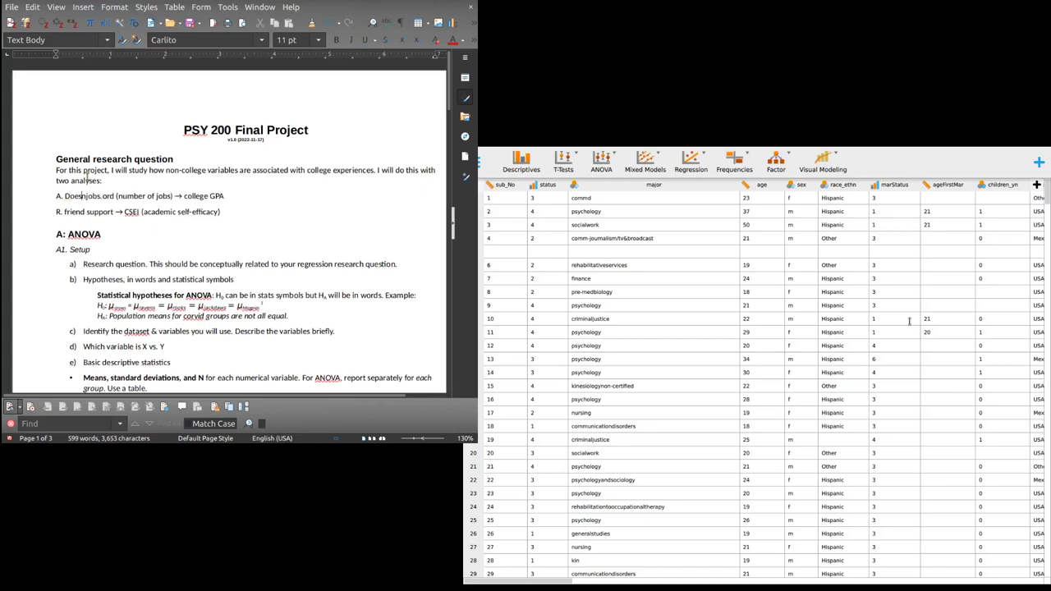
type("Asso")
key("BackSpace")
key("BackSpace")
key("BackSpace")
key("BackSpace")
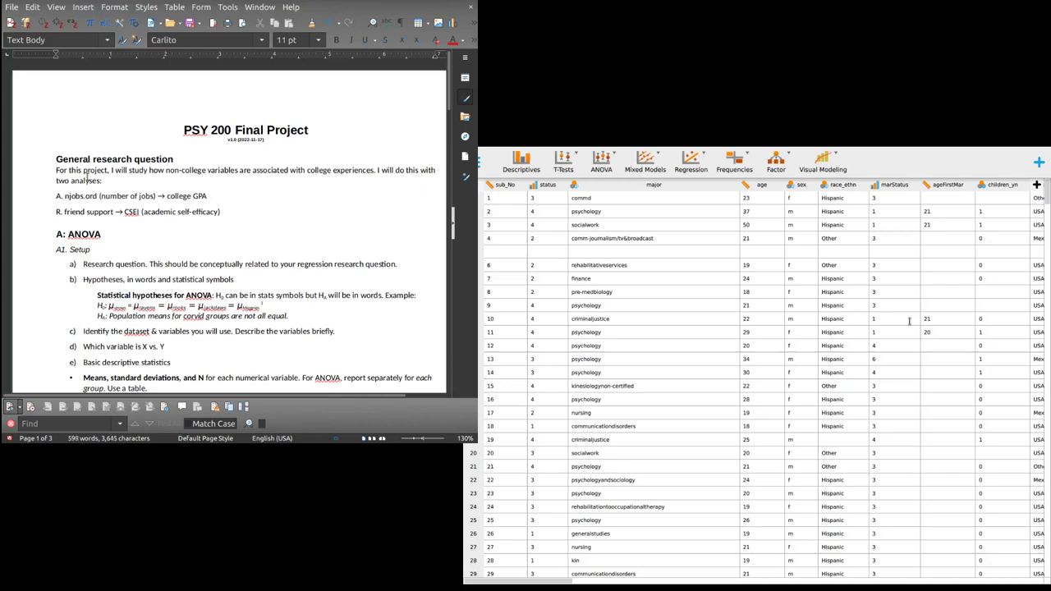
Reword the start of item A as "Does the number of jobs a student has impact their college GPA".
type("Does college ")
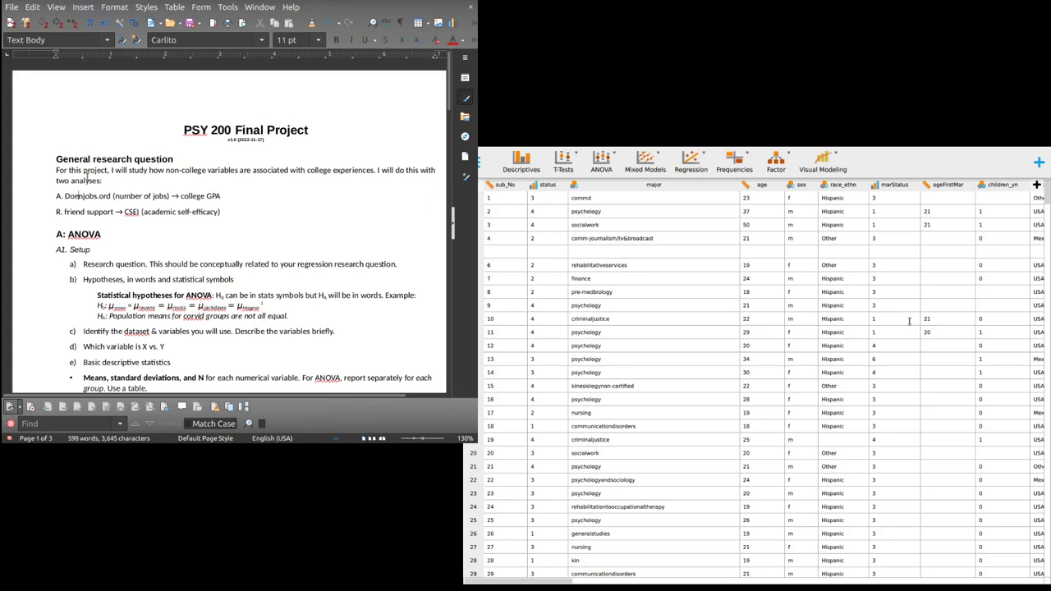
type("GPA ")
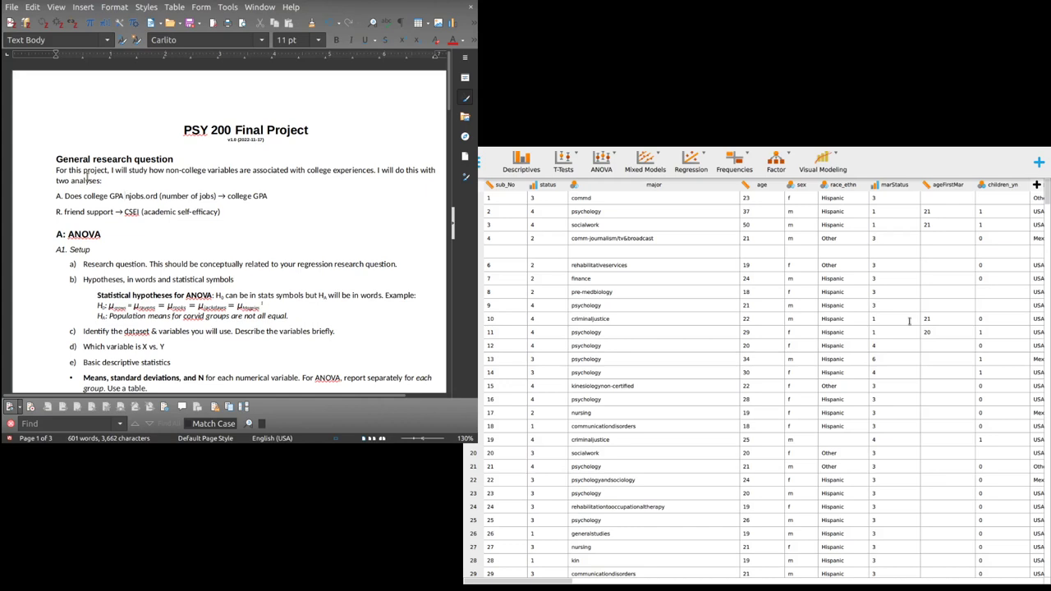
type("impact")
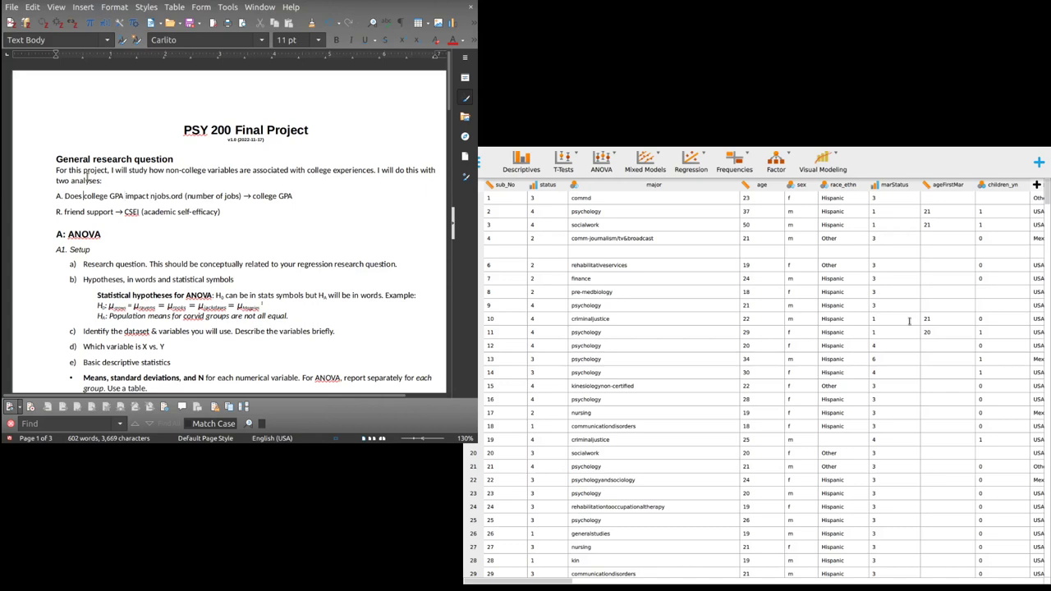
type("the number of jo")
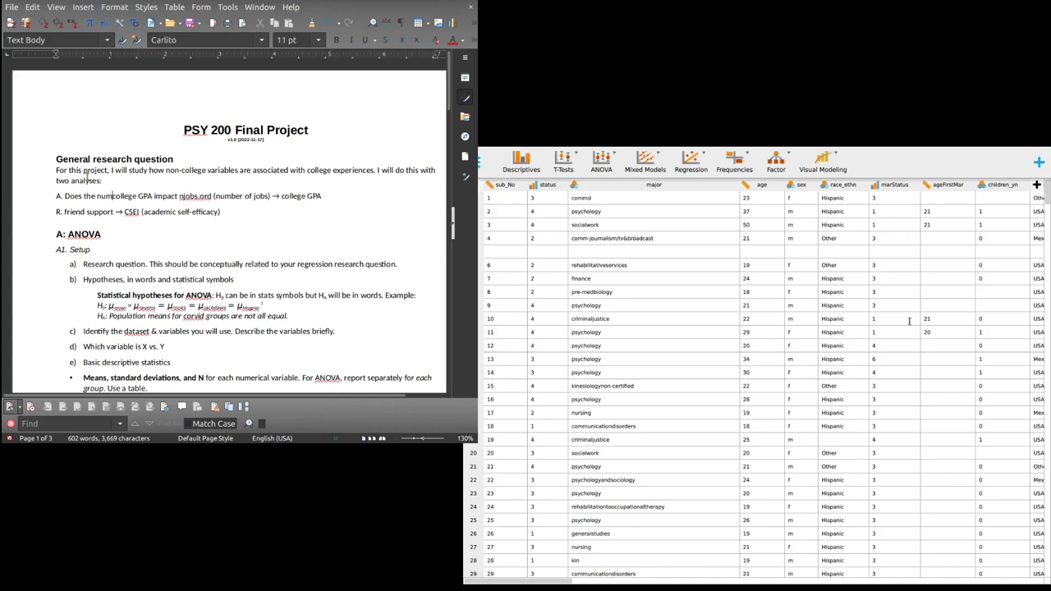
type("bs a student has")
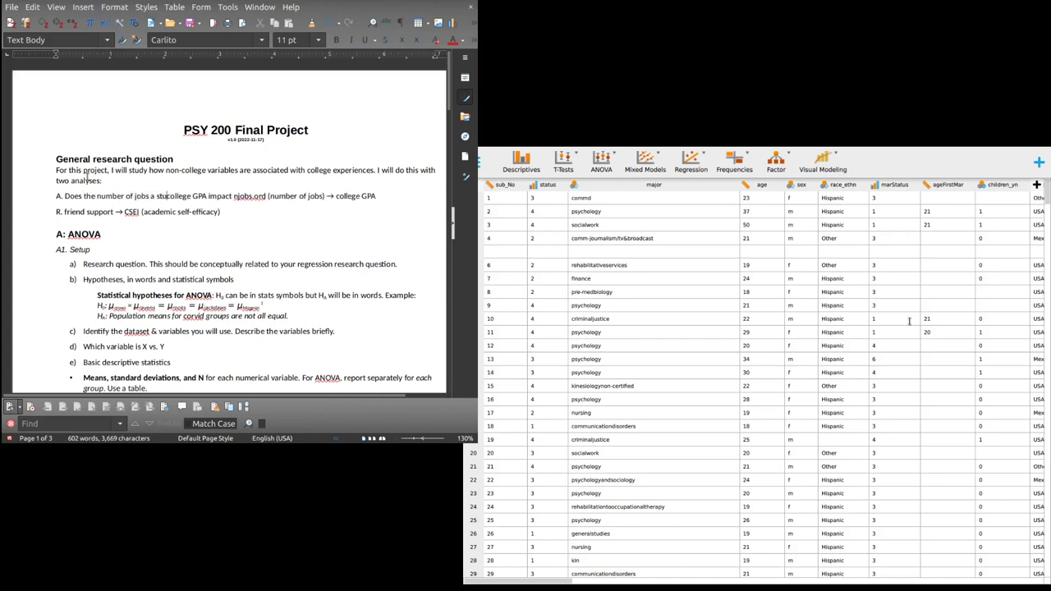
type(" impact their")
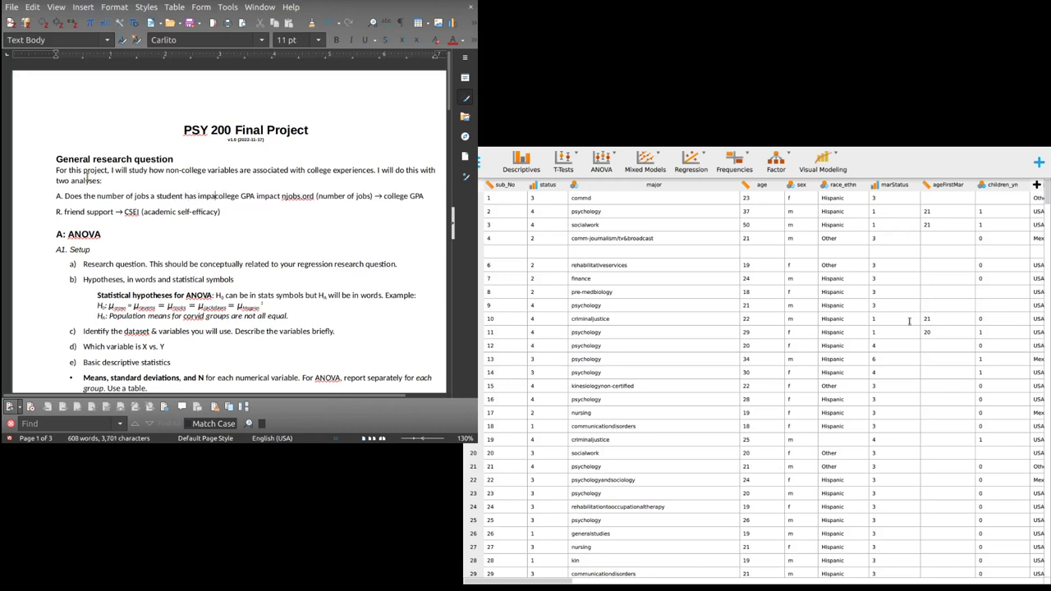
Cut the old note "njobs.ord (number of jobs) → college" out of item A.
key("ctrl+Right")
key("ctrl+Right")
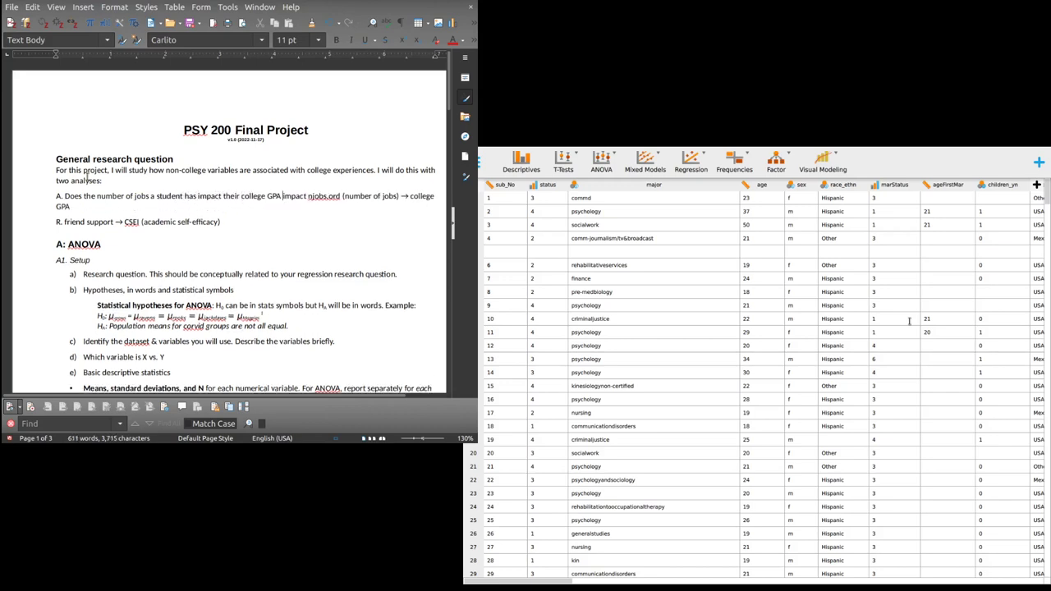
key("Left")
key("shift+End")
key("ctrl+c")
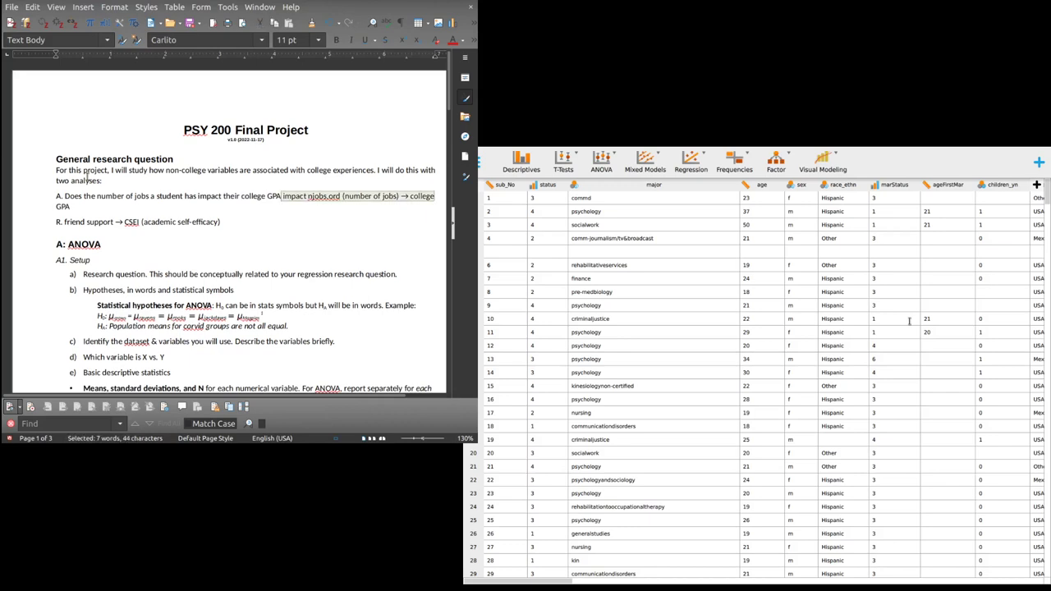
key("End")
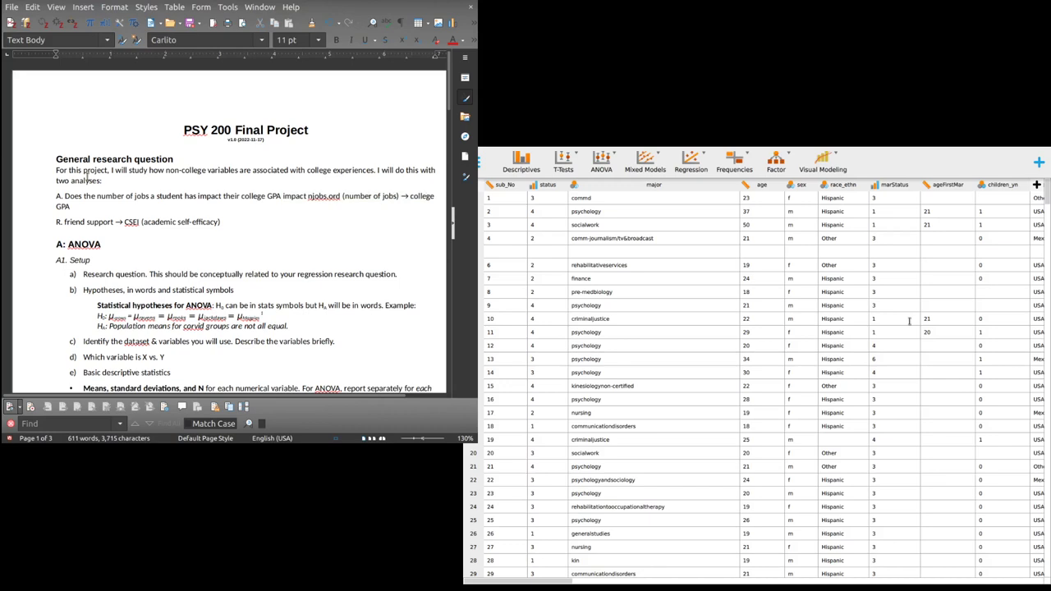
key("shift+End")
key("Delete")
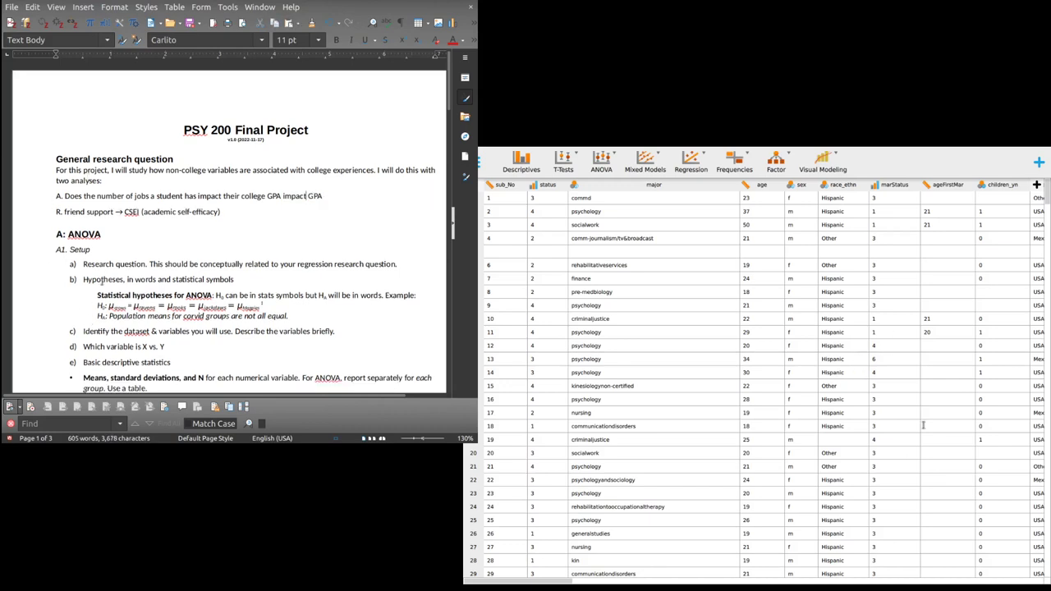
Paste the cut variable note on a new unnumbered line below the ANOVA setup's item a) Research question.
left_click(105, 252)
scroll(105, 252, "down", 1)
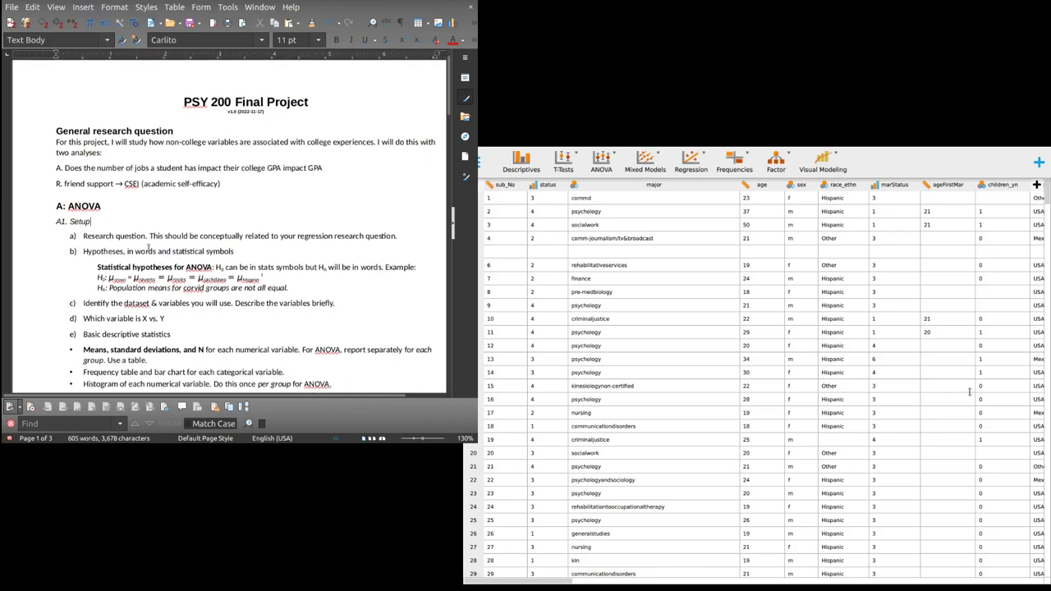
left_click(413, 234)
key("Return")
key("Return")
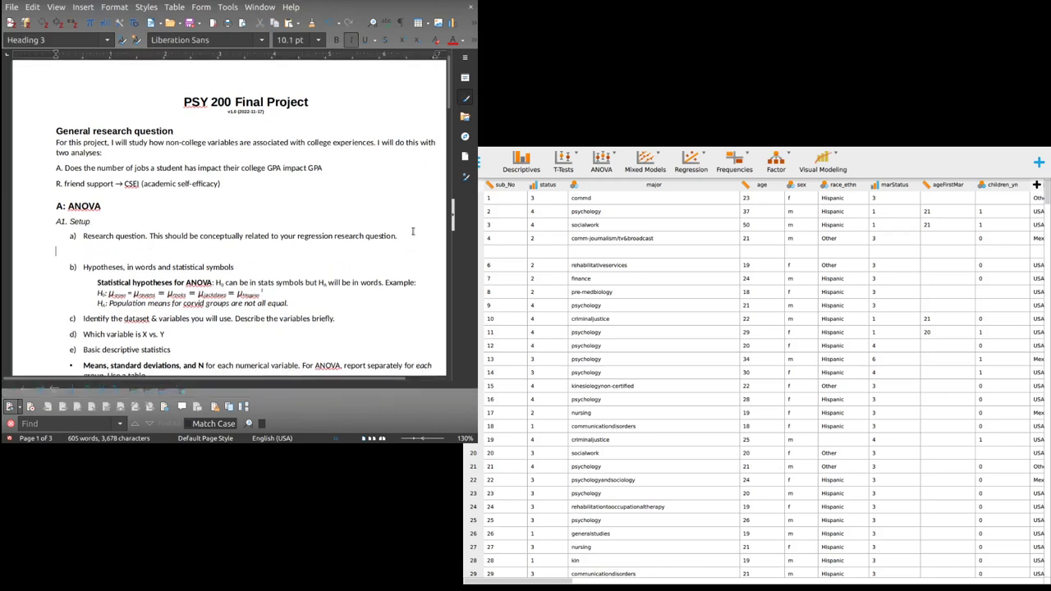
key("ctrl+v")
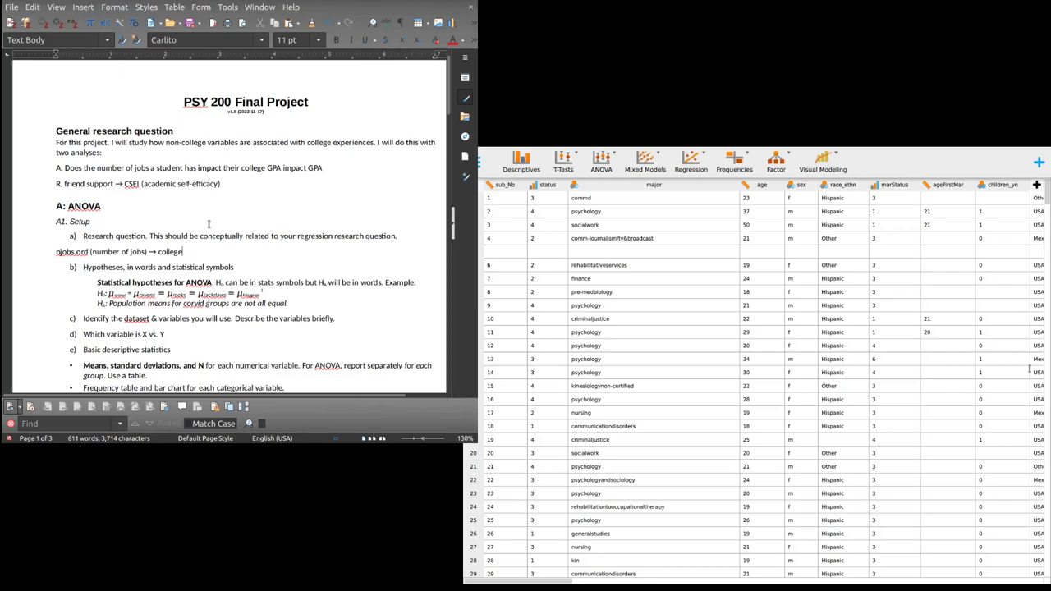
End item A with a question mark and begin item R with "What is the association".
left_click(325, 168)
type(". What is the assoc")
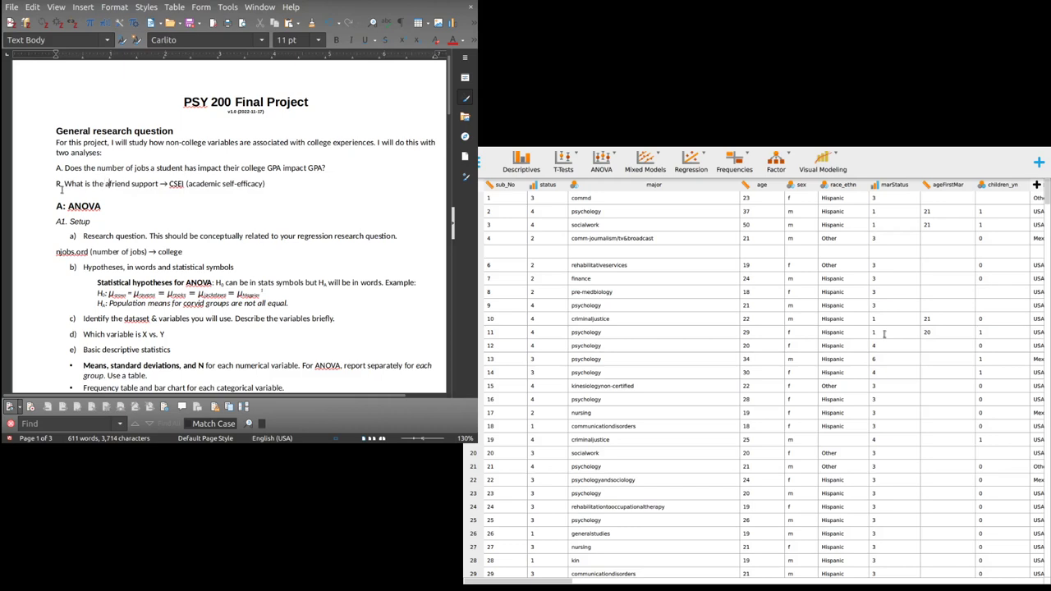
type("iatioin")
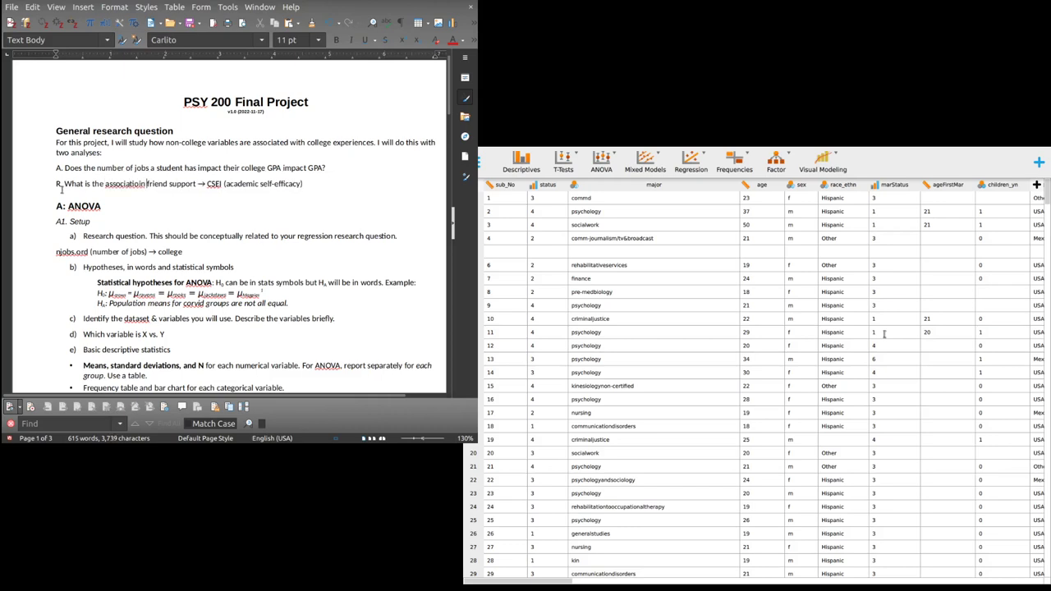
key("BackSpace")
key("BackSpace")
type("n ")
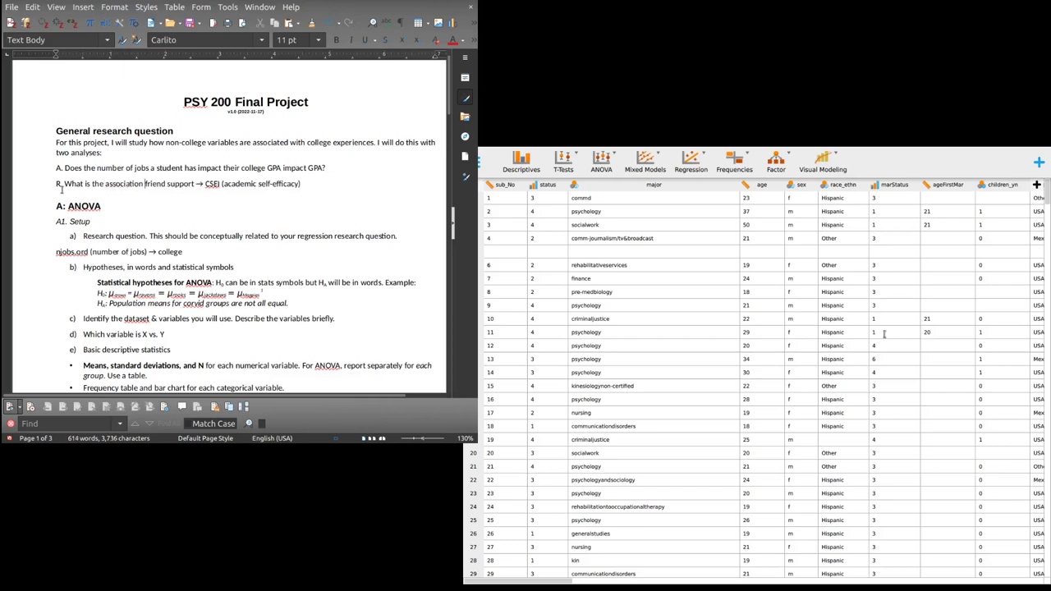
Continue item R's question with "between the support a student received" before the old friend support note.
type("between the sup")
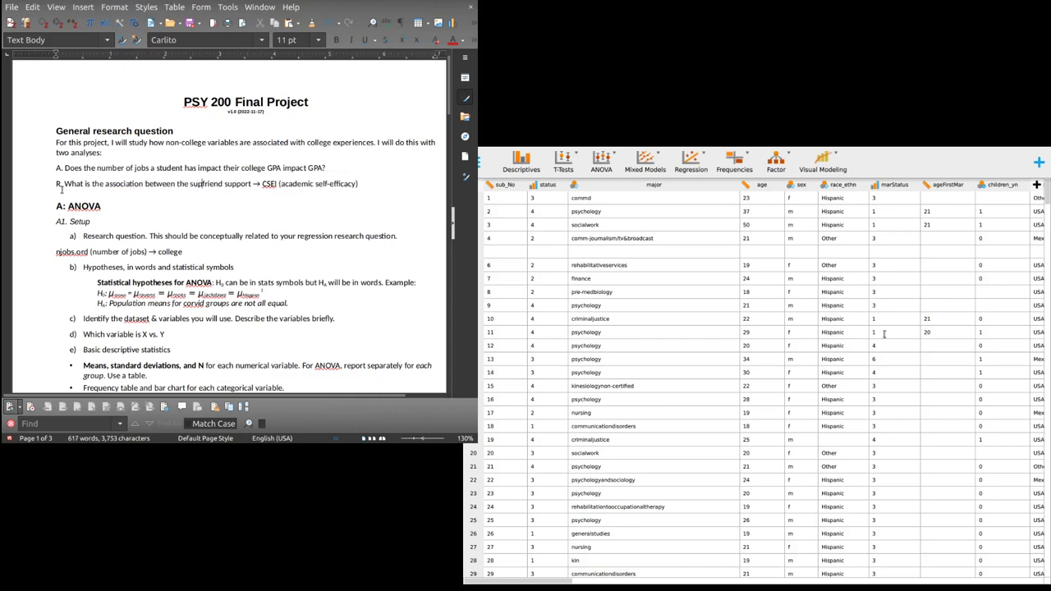
type("ort a person re")
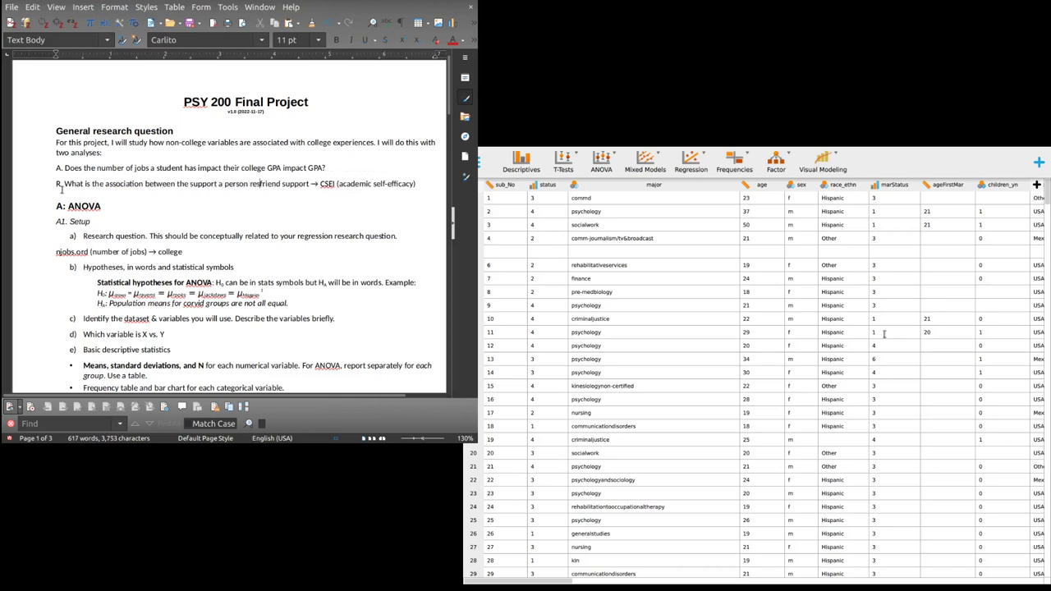
key("BackSpace")
key("BackSpace")
key("BackSpace")
key("BackSpace")
key("BackSpace")
key("BackSpace")
key("BackSpace")
key("BackSpace")
key("BackSpace")
type("student rece")
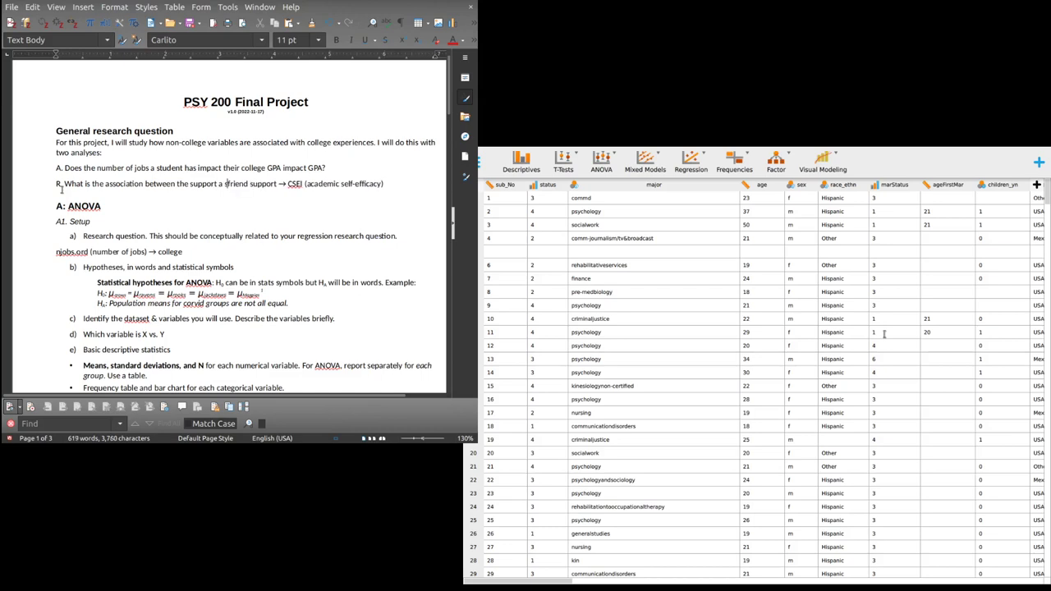
type("ivedd")
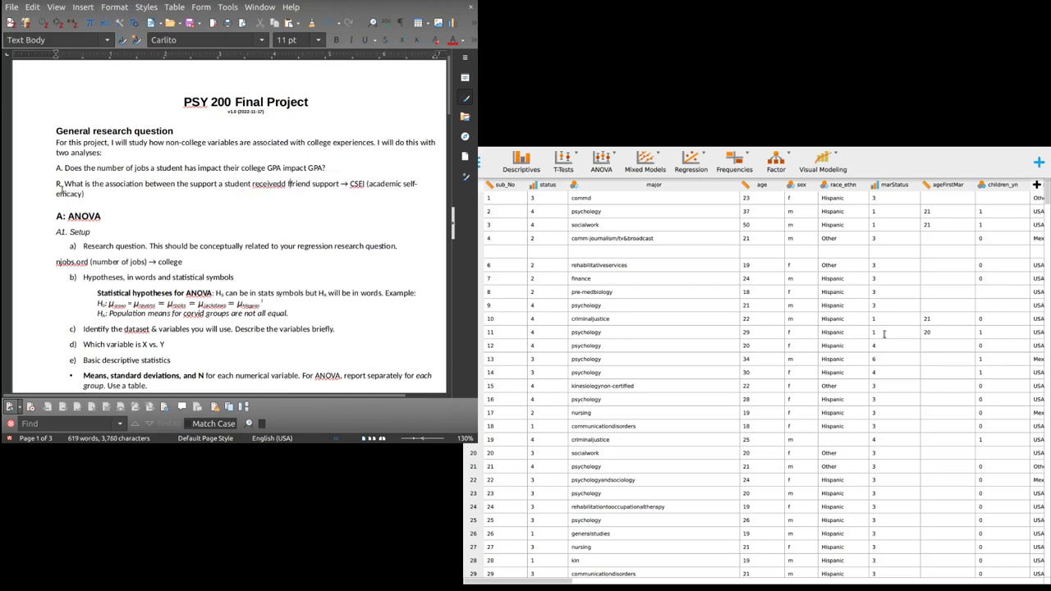
Extend item R's question with "from their close friends while preparing for college".
type(" from their close ")
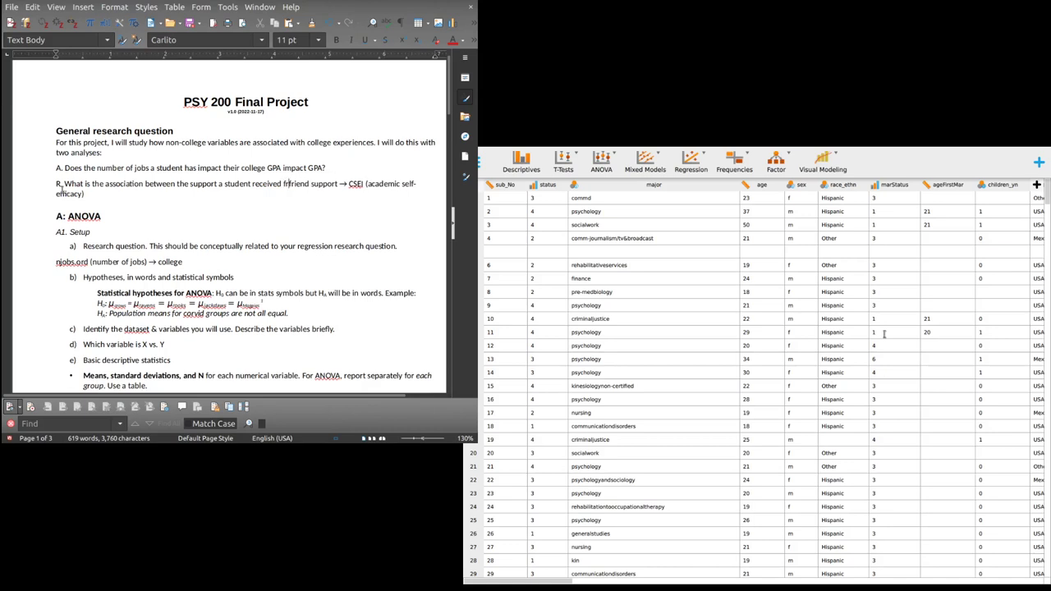
type("friends while")
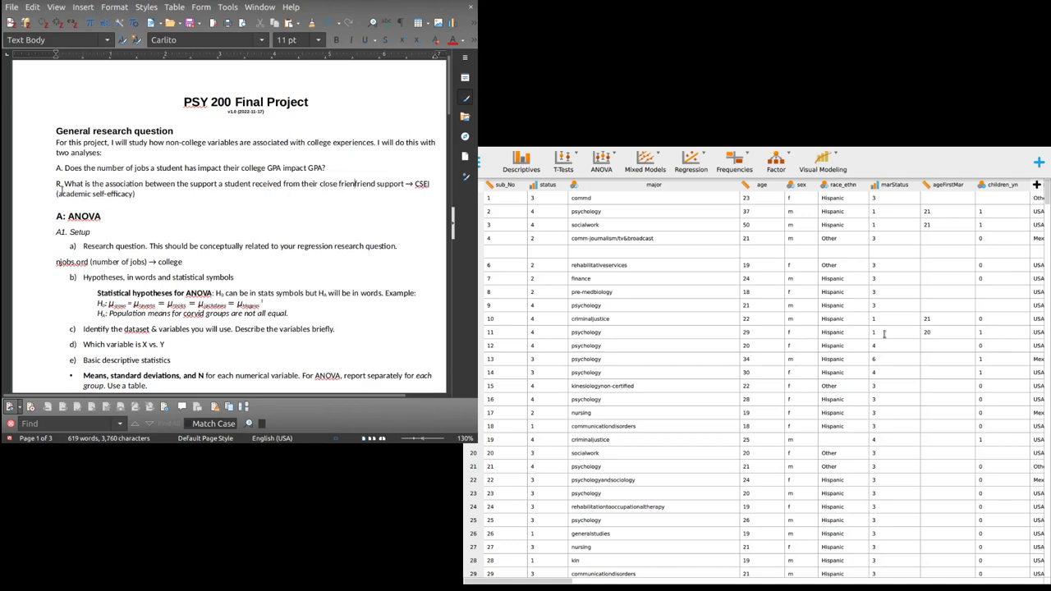
type(" pre")
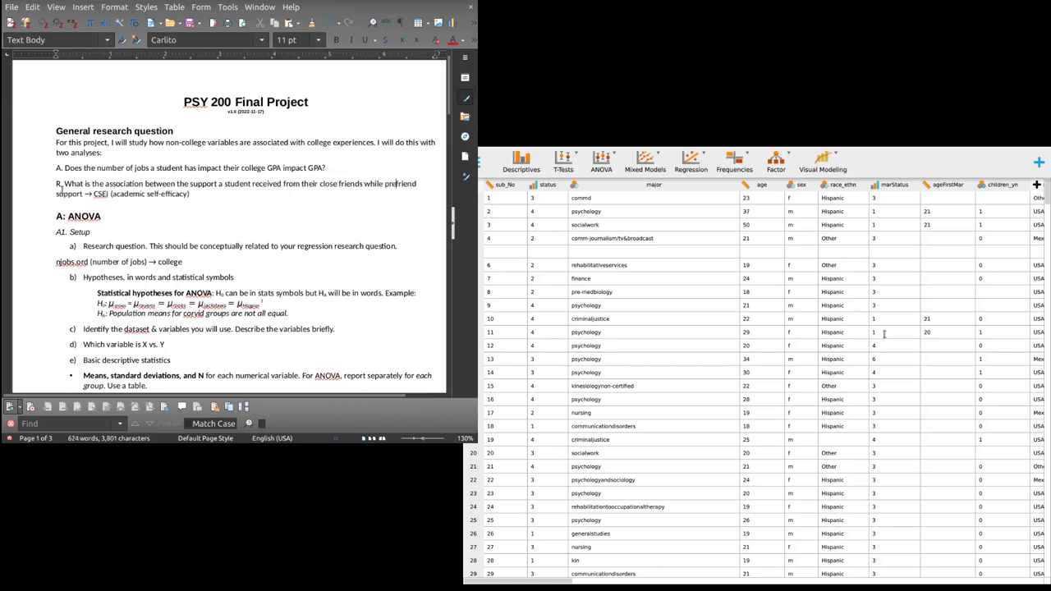
type("paring for college an")
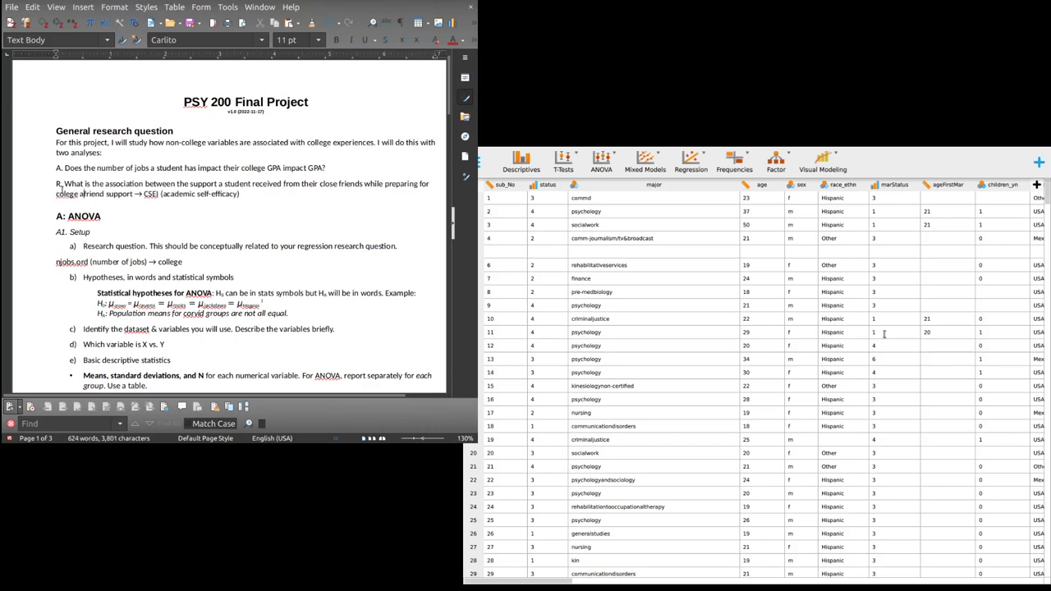
key("BackSpace")
key("BackSpace")
key("BackSpace")
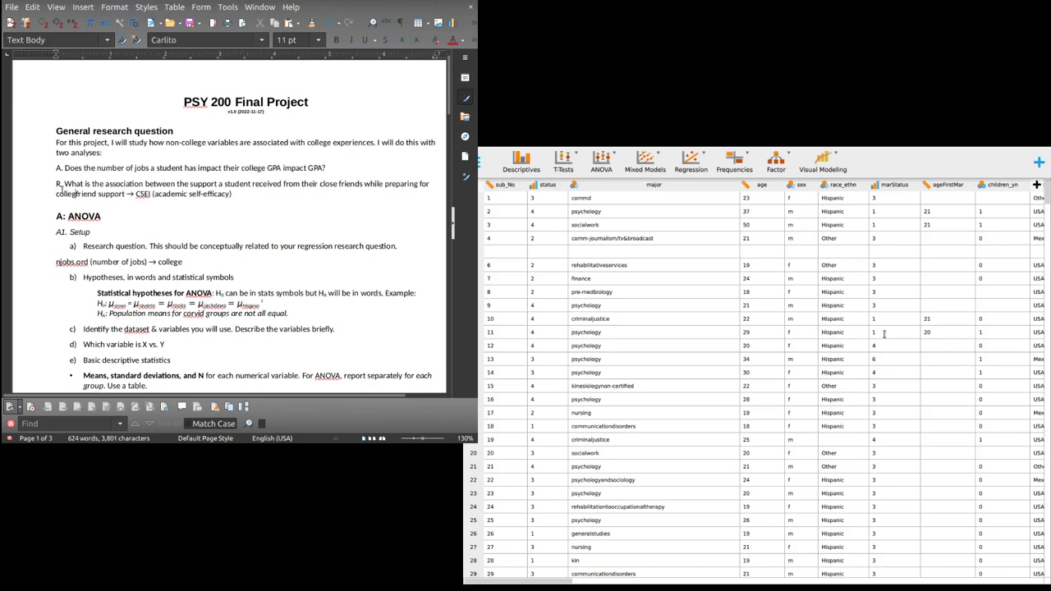
Finish item R's question with "and their academic self-efficacy in college?".
type("and ")
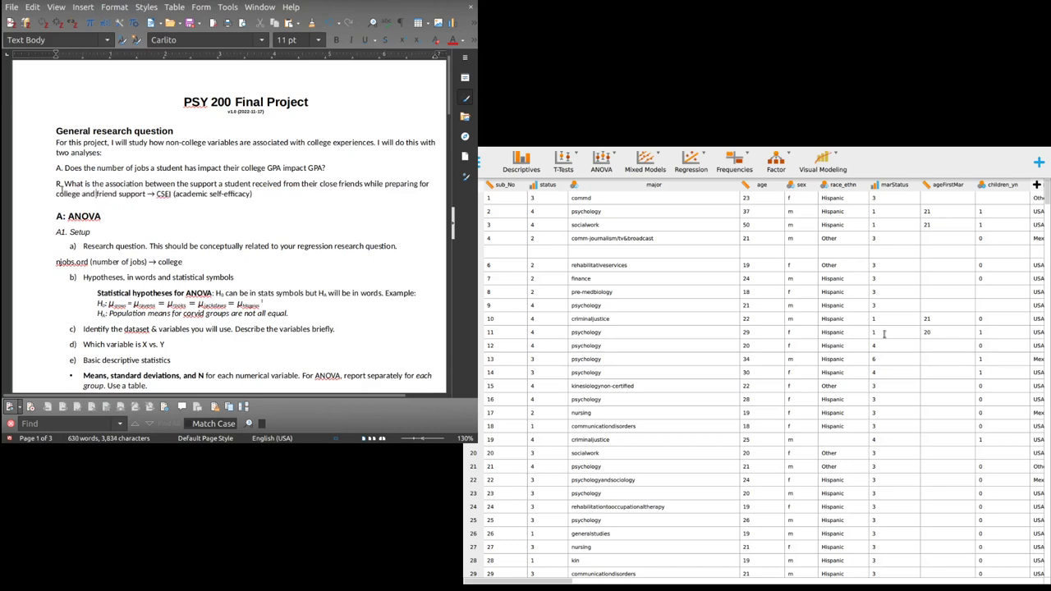
type("their ")
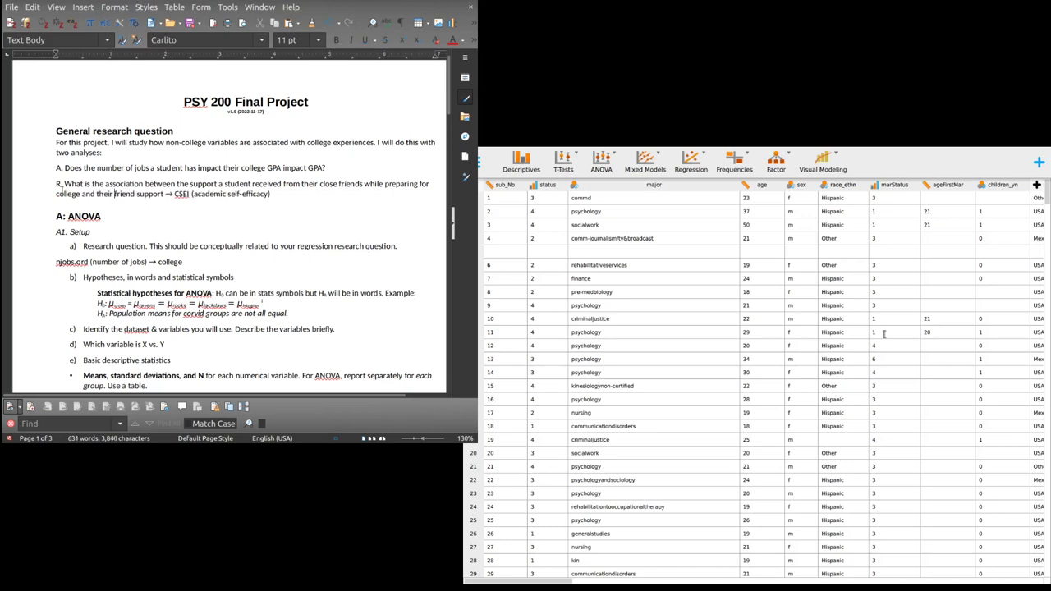
type("academic self")
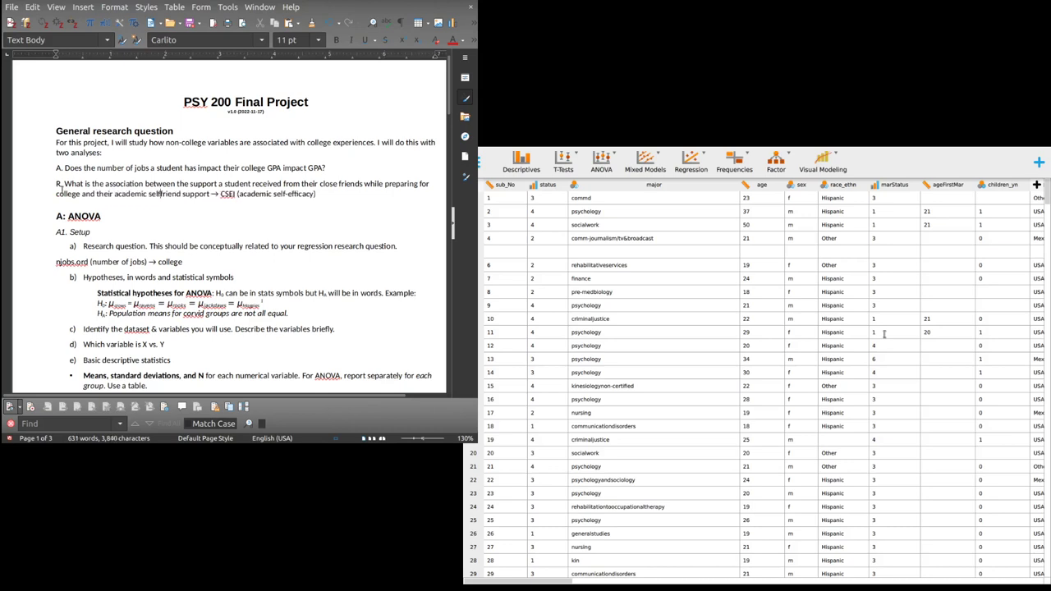
type("-efficand")
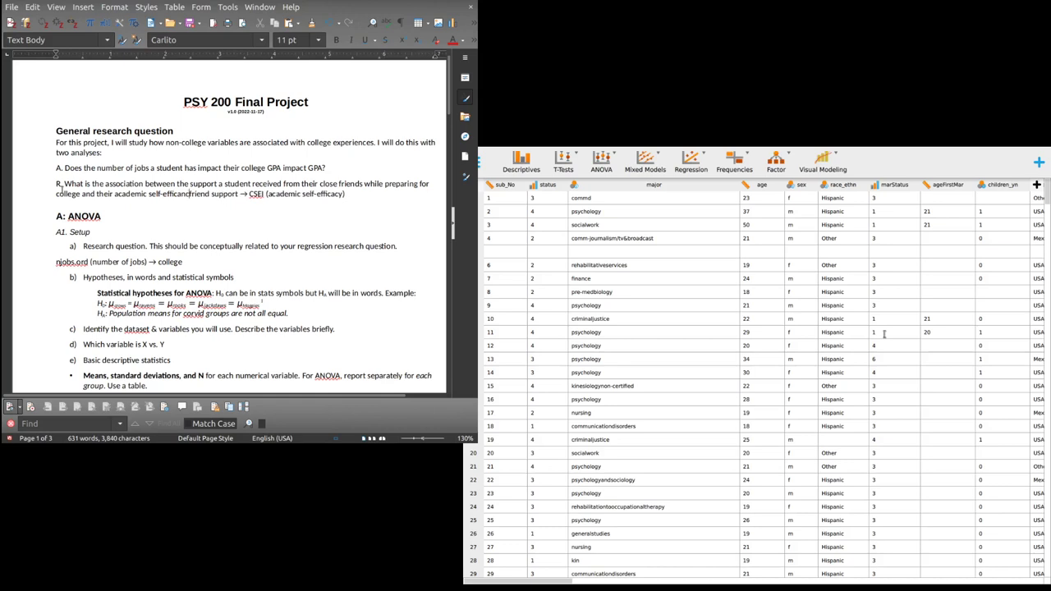
key("BackSpace")
key("BackSpace")
type("cy in c")
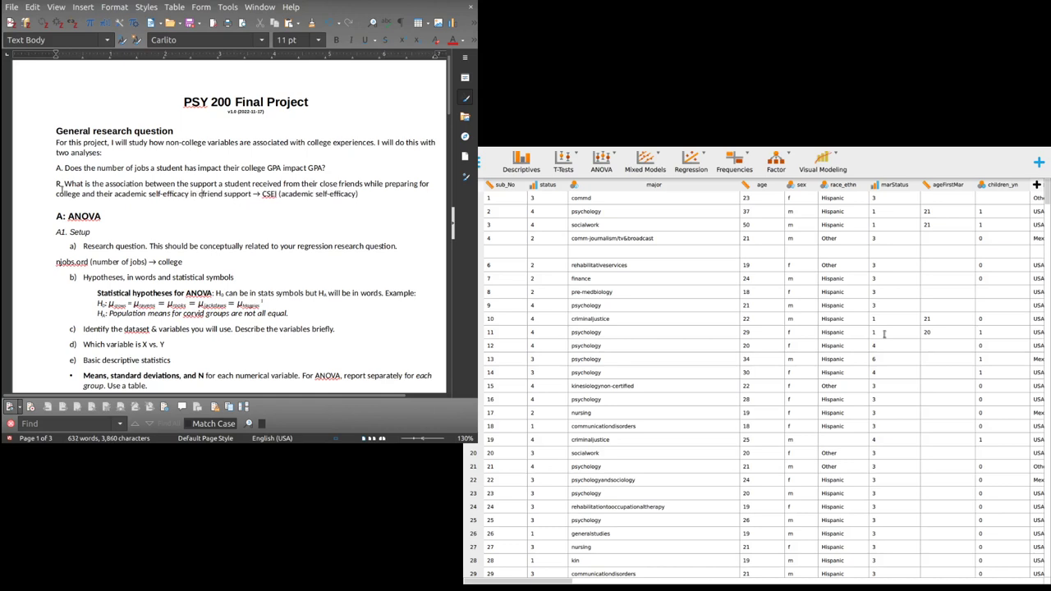
type("ollege")
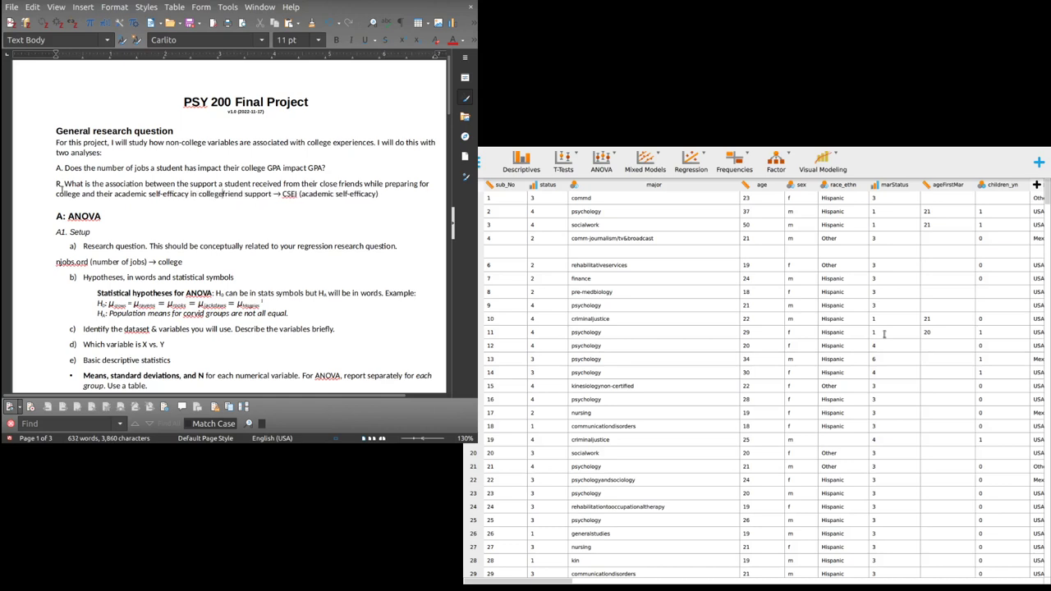
type("?")
Copy the leftover note "friend support → CSEI (academic self-efficacy)" and delete it from item R.
key("shift+End")
key("ctrl+c")
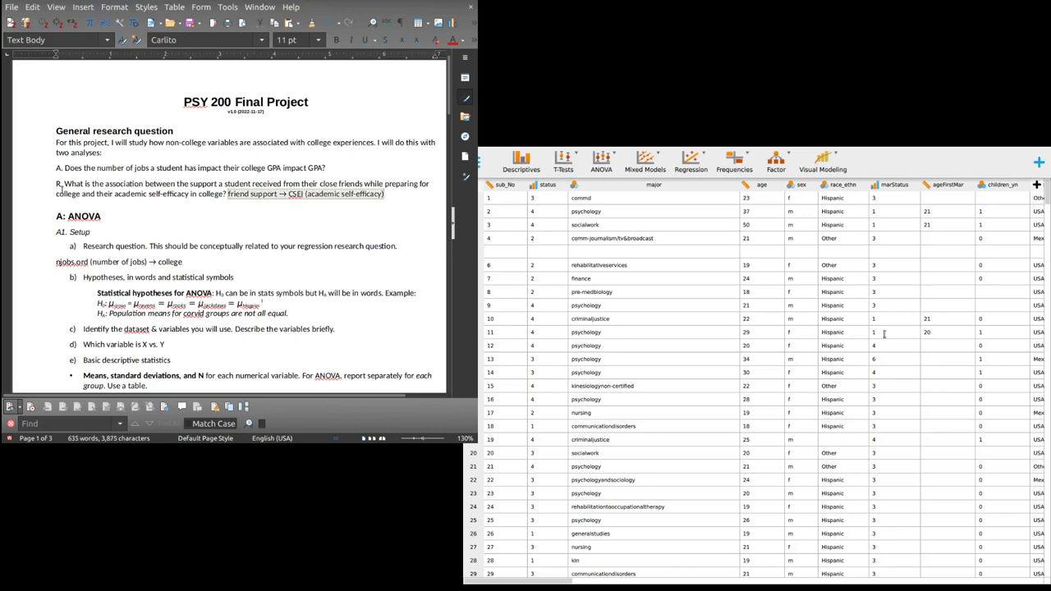
key("Delete")
Paste the friend support → CSEI note on a new unnumbered line below item a) of the regression setup (R1).
scroll(123, 180, "down", 10)
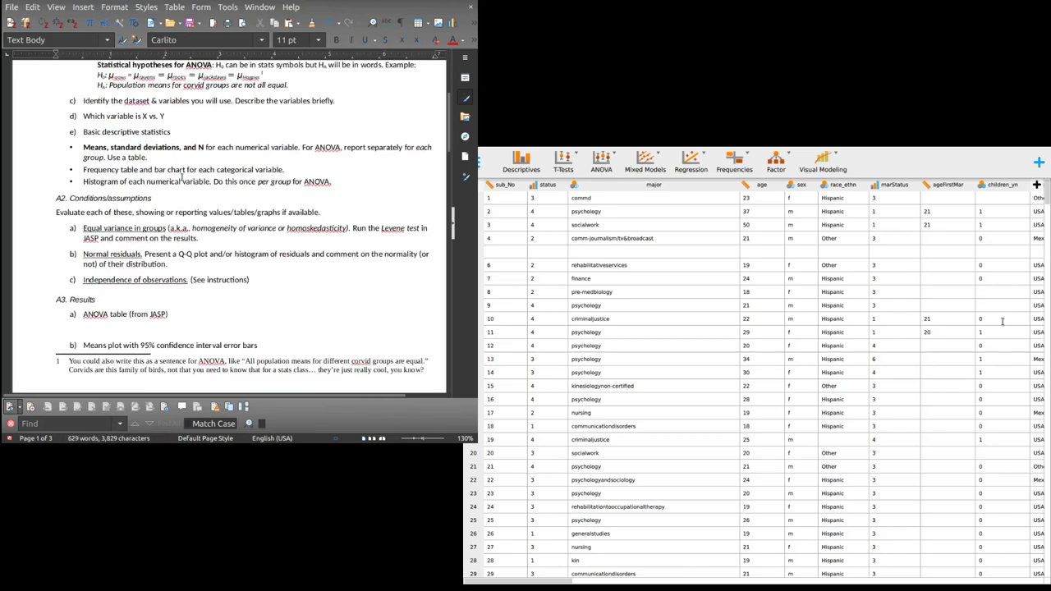
scroll(181, 176, "down", 7)
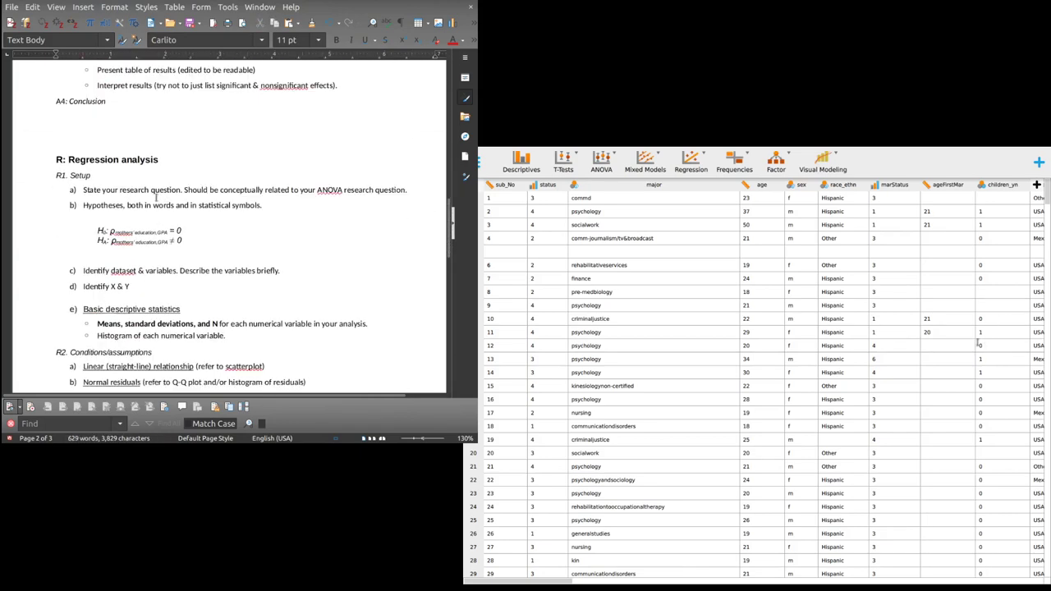
left_click(419, 193)
key("Return")
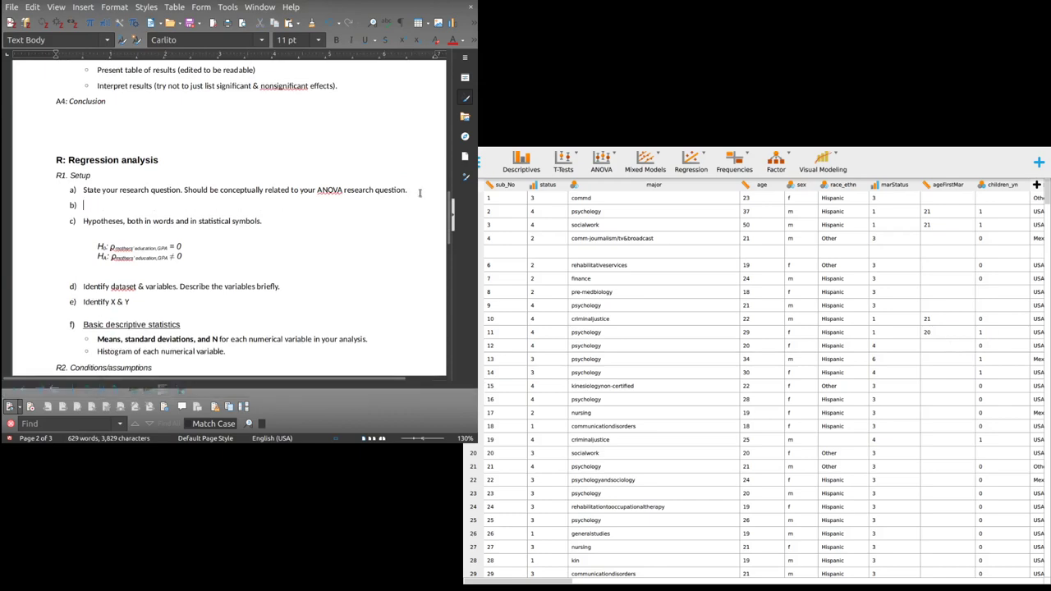
key("Return")
key("ctrl+v")
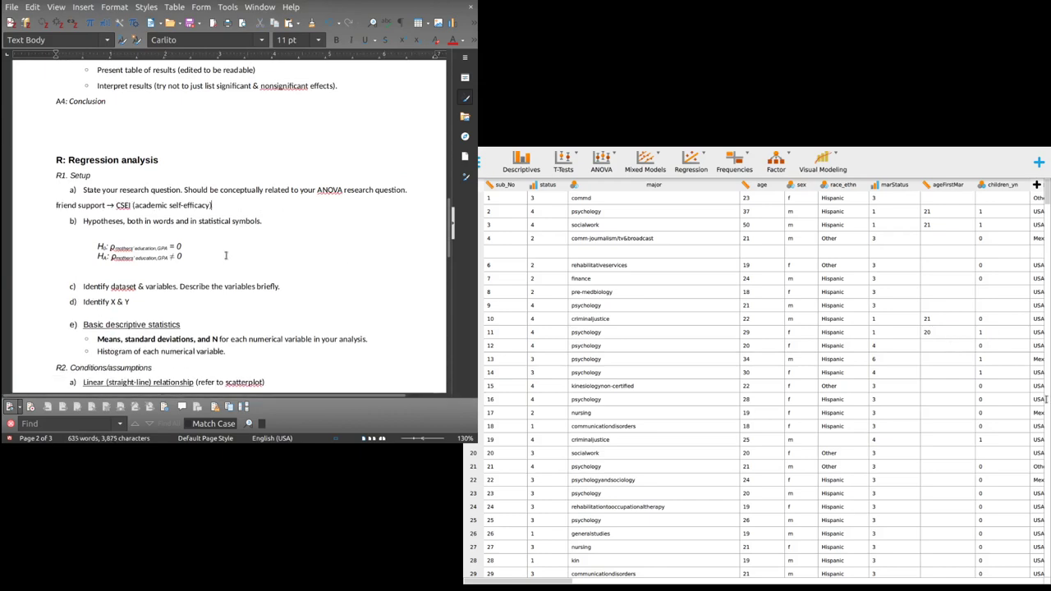
Copy item A's question onto a new line above the njobs.ord note in the ANOVA setup (A1).
scroll(280, 257, "up", 12)
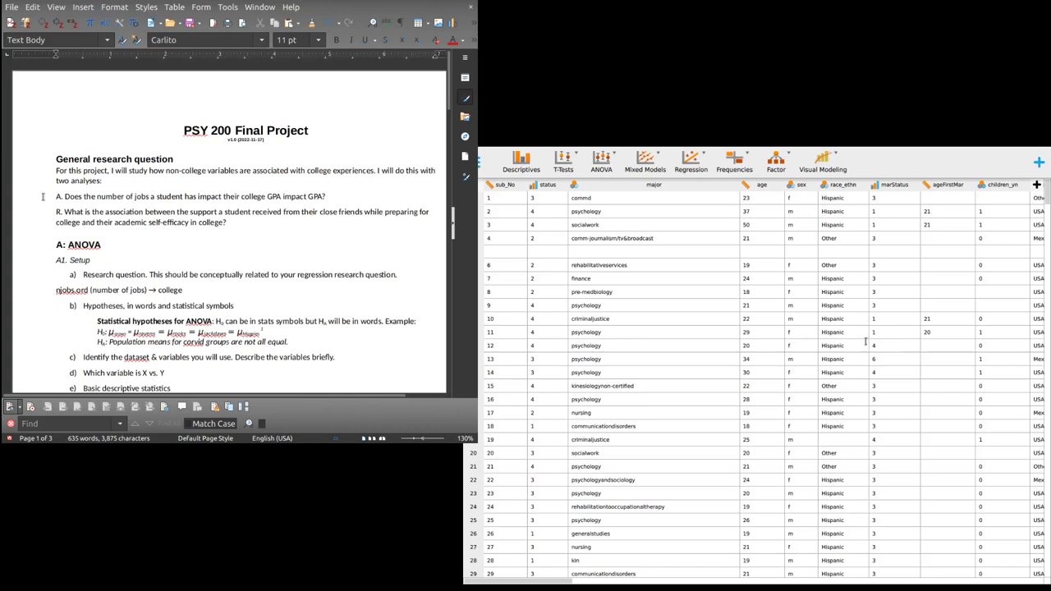
left_click_drag(64, 197, 342, 197)
key("ctrl+c")
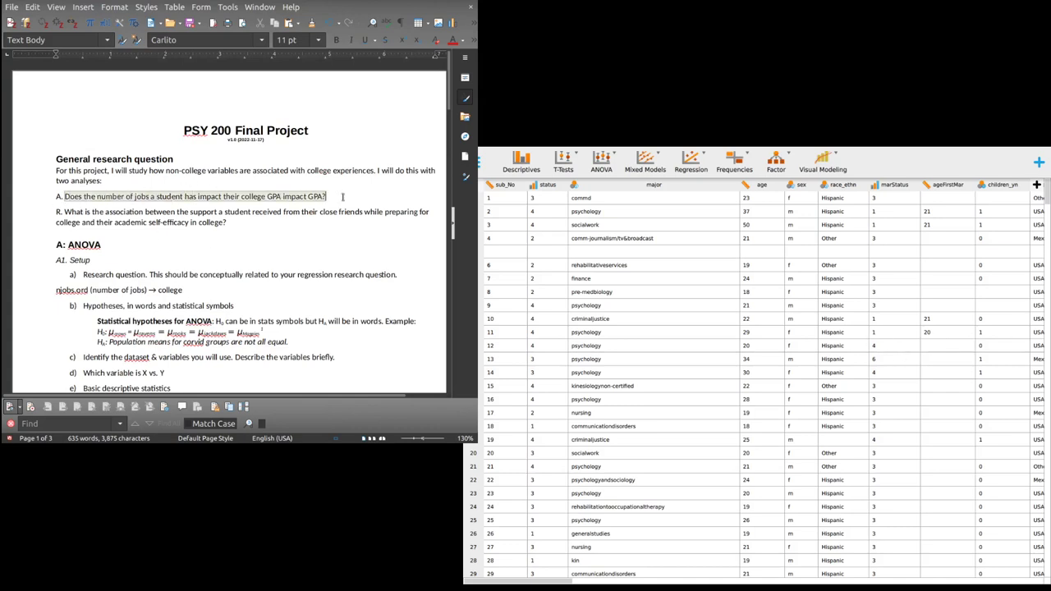
scroll(230, 220, "down", 2)
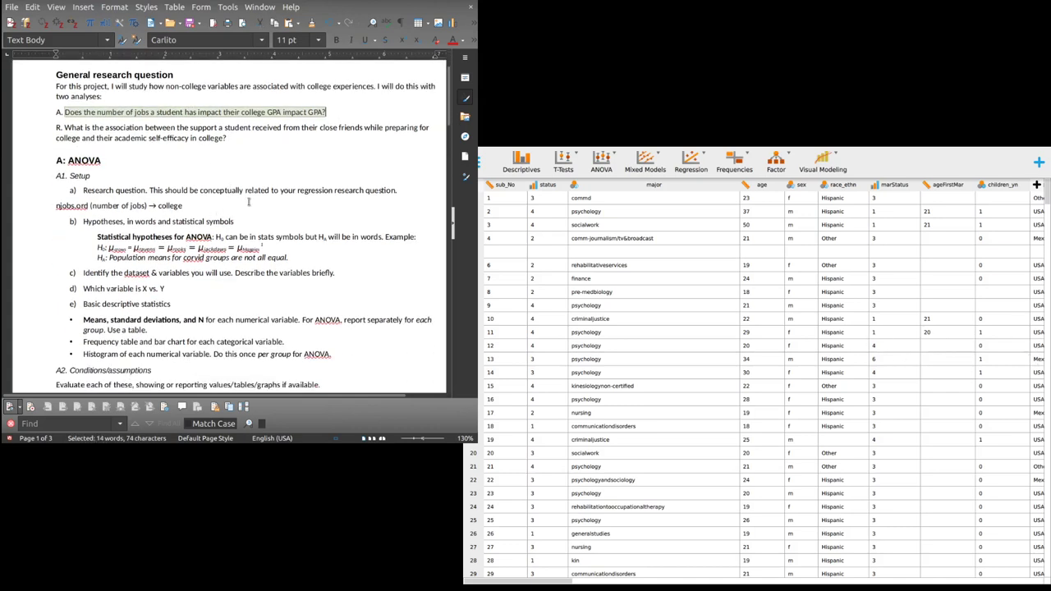
left_click(54, 206)
key("Return")
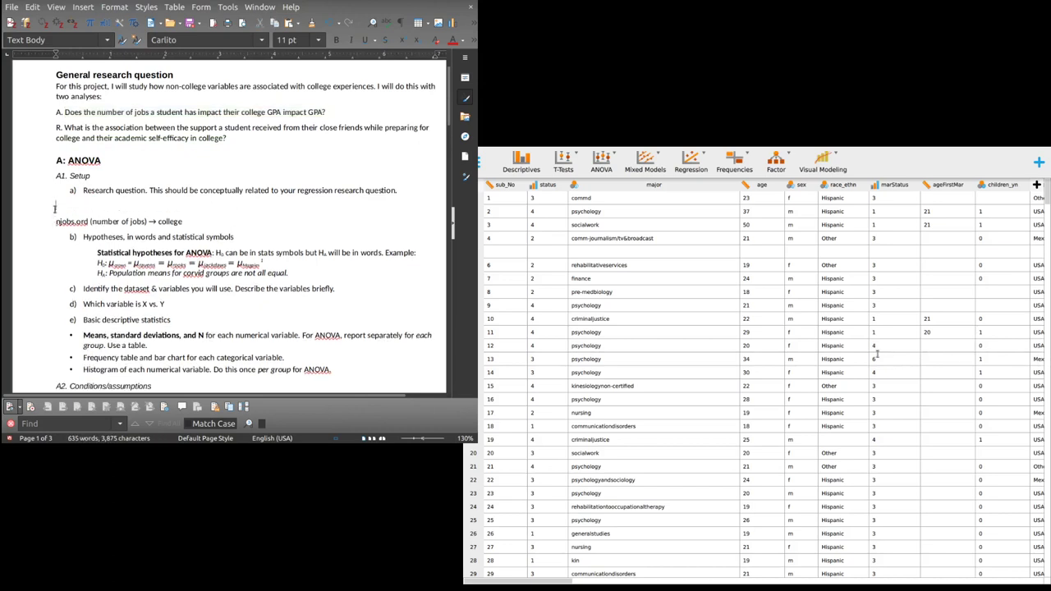
key("ctrl+v")
Copy item R's question onto a new line above the friend support → CSEI note in the regression setup (R1).
scroll(51, 209, "up", 2)
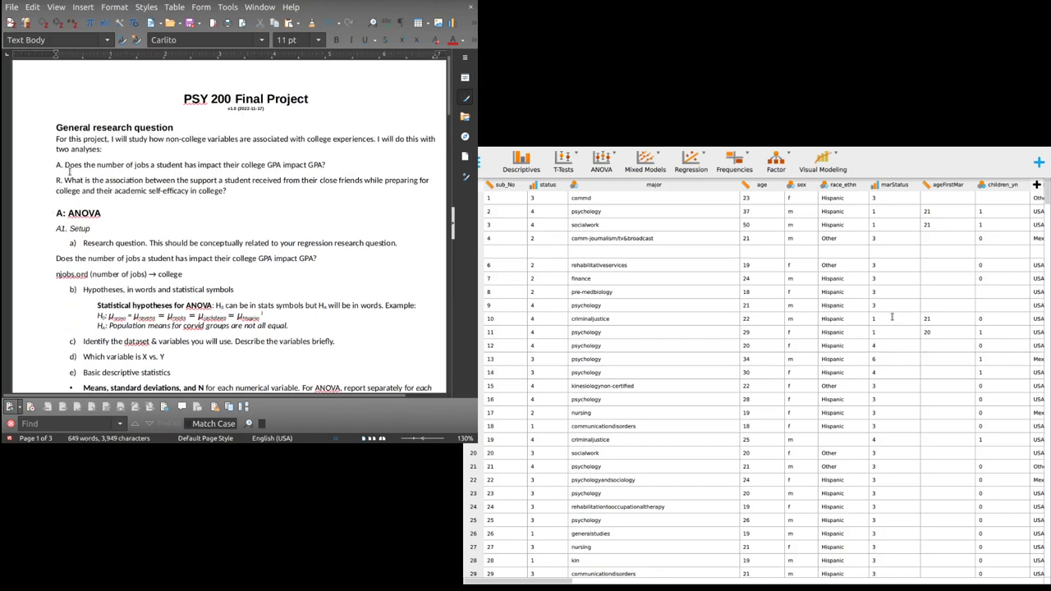
key("ctrl+shift+Down")
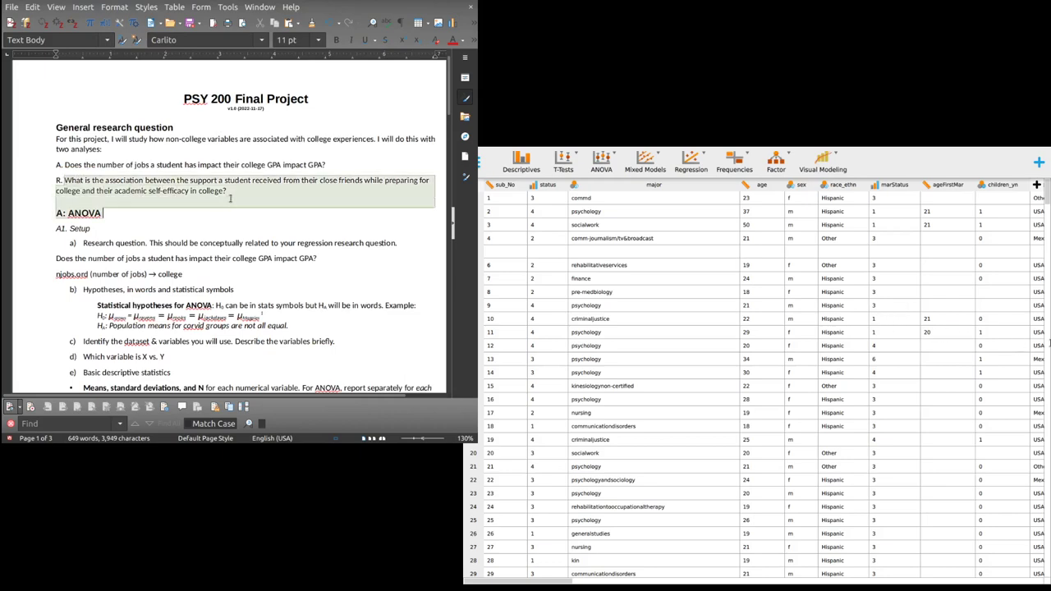
scroll(224, 211, "down", 20)
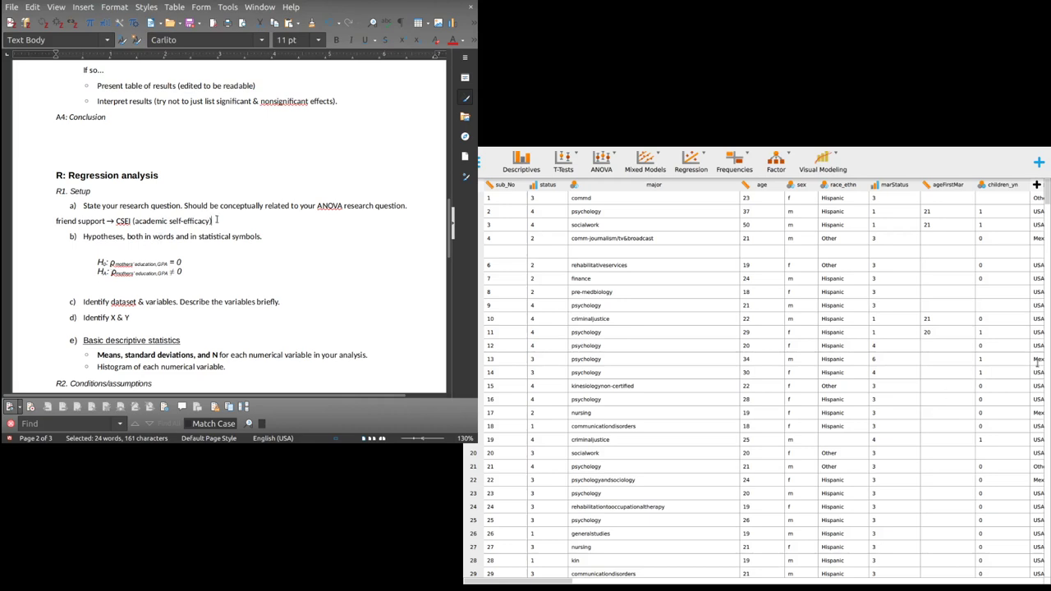
key("Home")
key("Return")
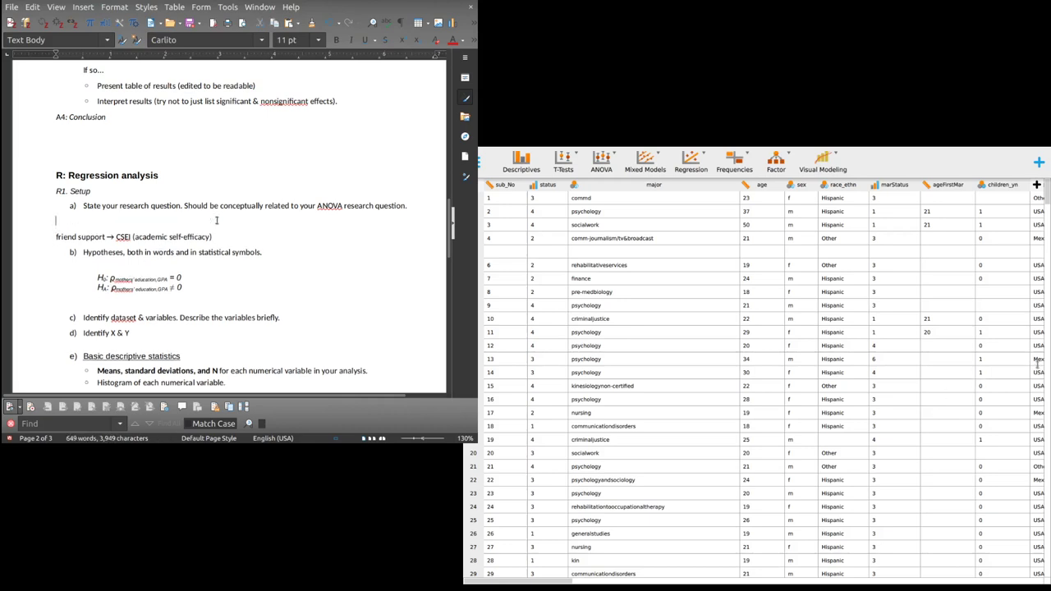
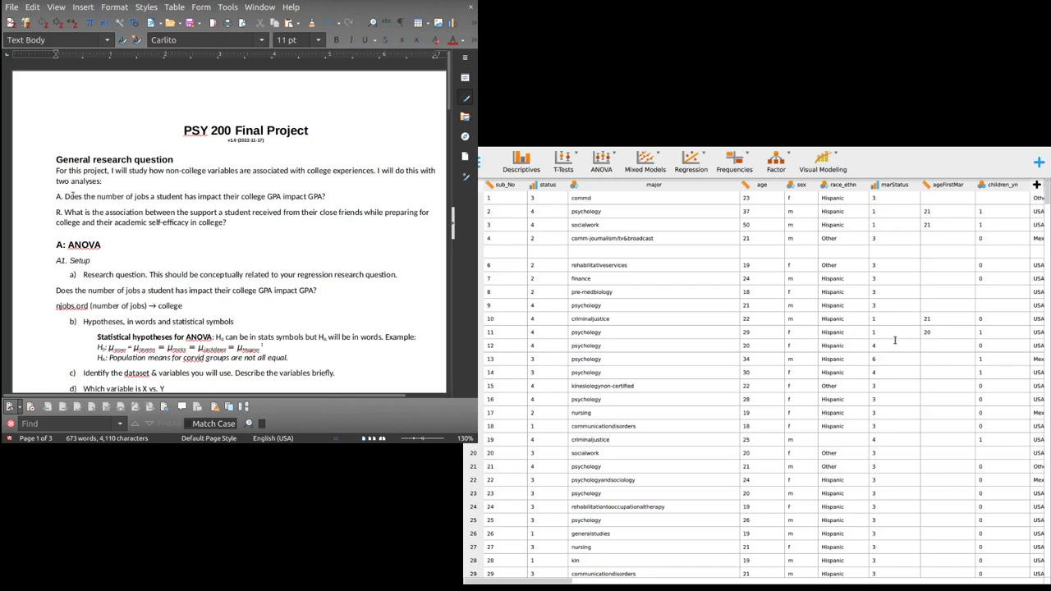
left_click_drag(64, 197, 128, 220)
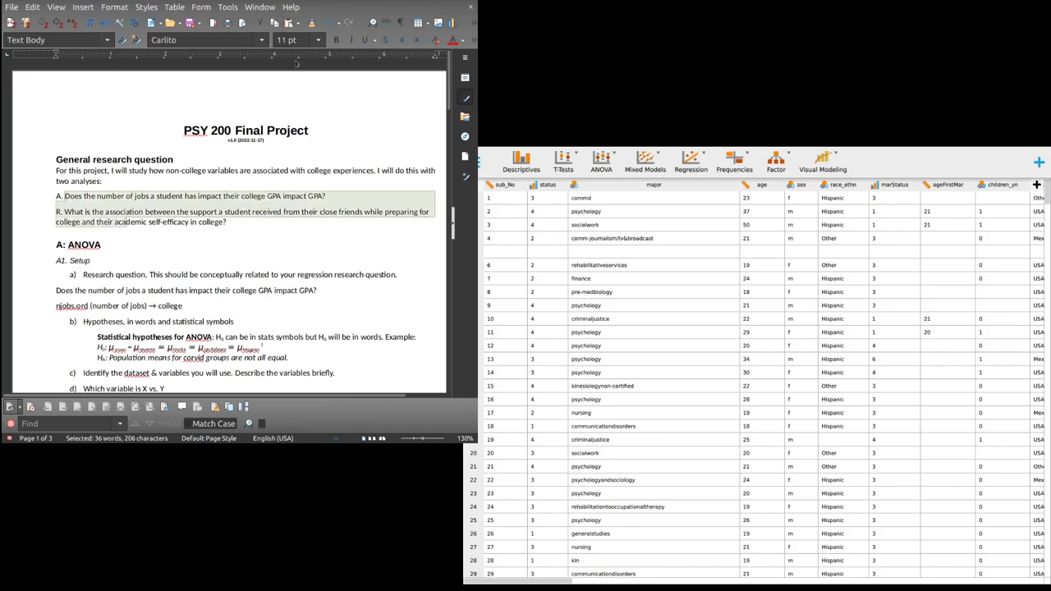
scroll(420, 29, "down", 2)
scroll(420, 28, "up", 2)
left_click(256, 221)
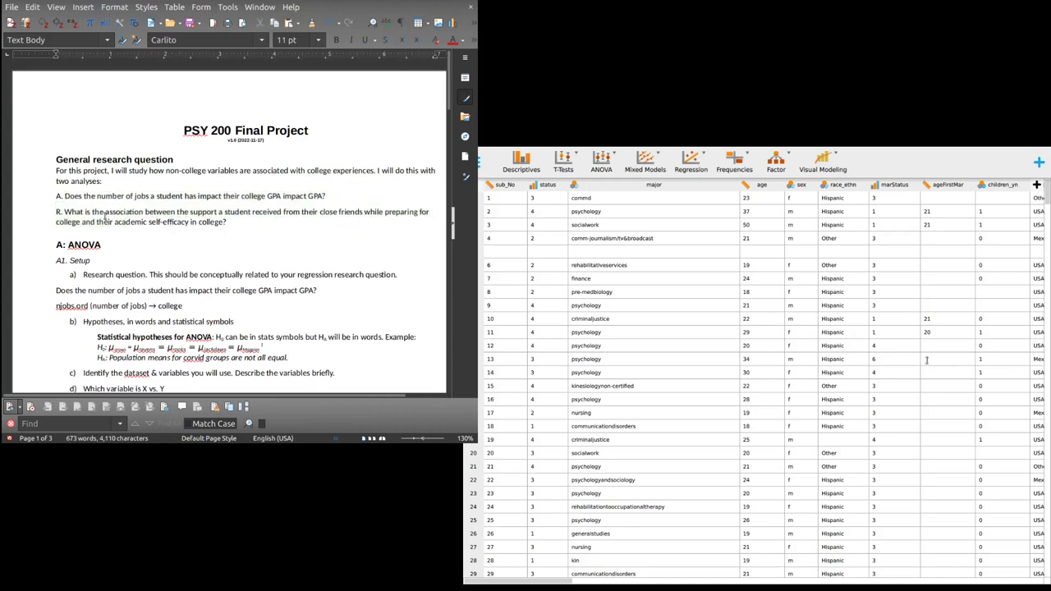
scroll(105, 215, "down", 1)
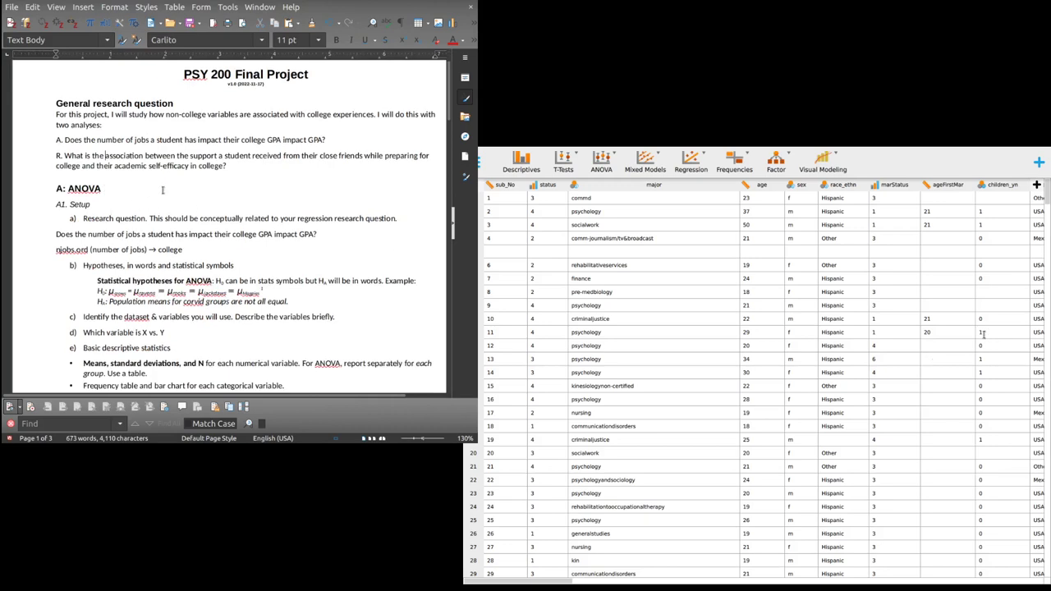
left_click(104, 155)
left_click(148, 218)
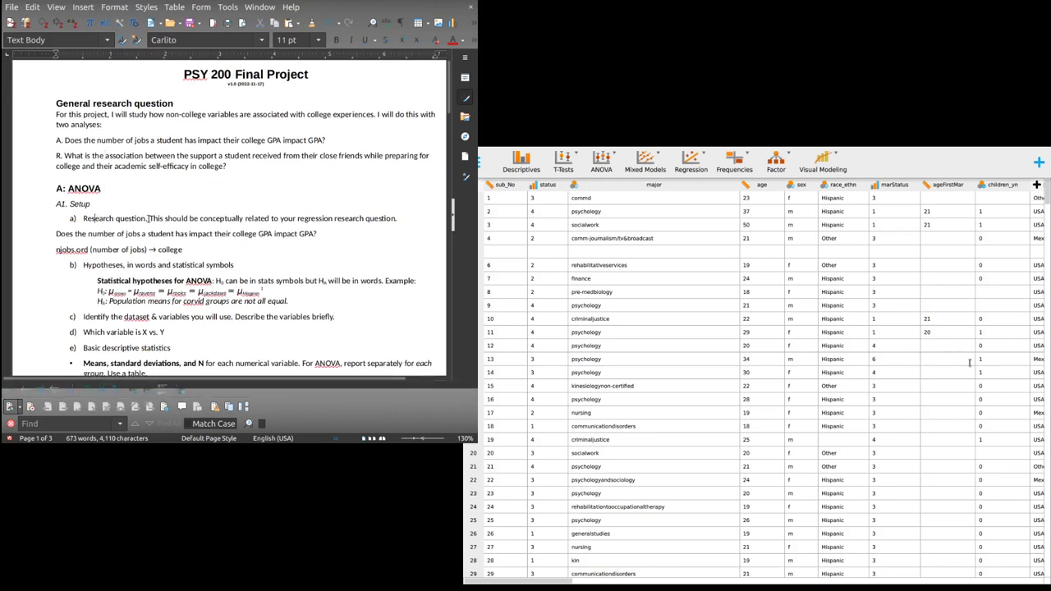
Below item R, add the paragraph "It seems reasonable that a person's experiences in their non-academic life will influence their academic experience.".
left_click(236, 163)
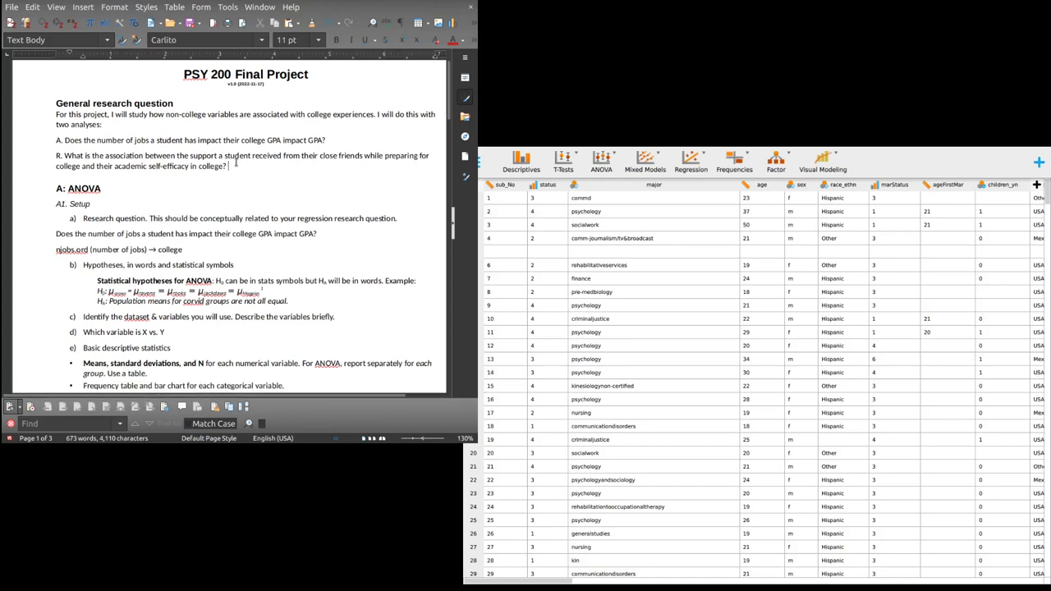
key("Return")
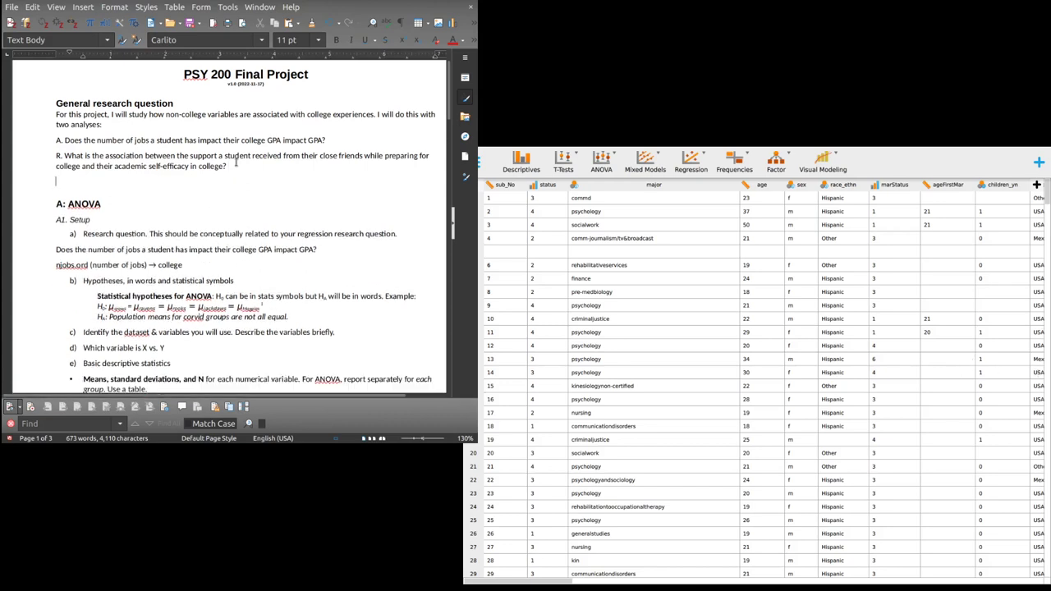
type("It seems reasonable that")
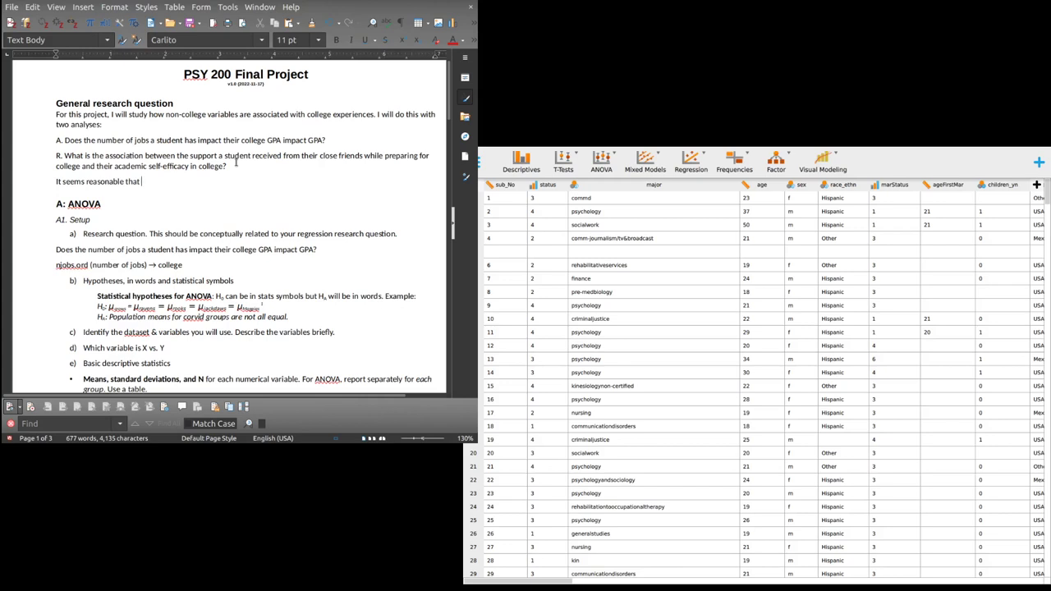
type("a person's experiences in tyheir")
key("BackSpace")
key("BackSpace")
key("BackSpace")
key("BackSpace")
key("BackSpace")
key("BackSpace")
key("BackSpace")
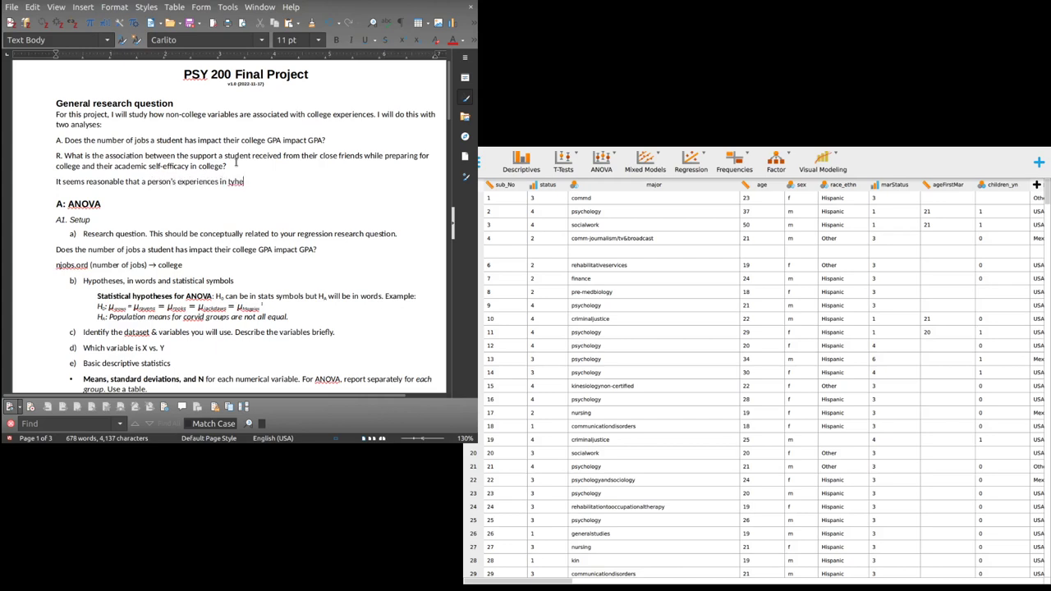
type("their non-academic life will influence the academic side o")
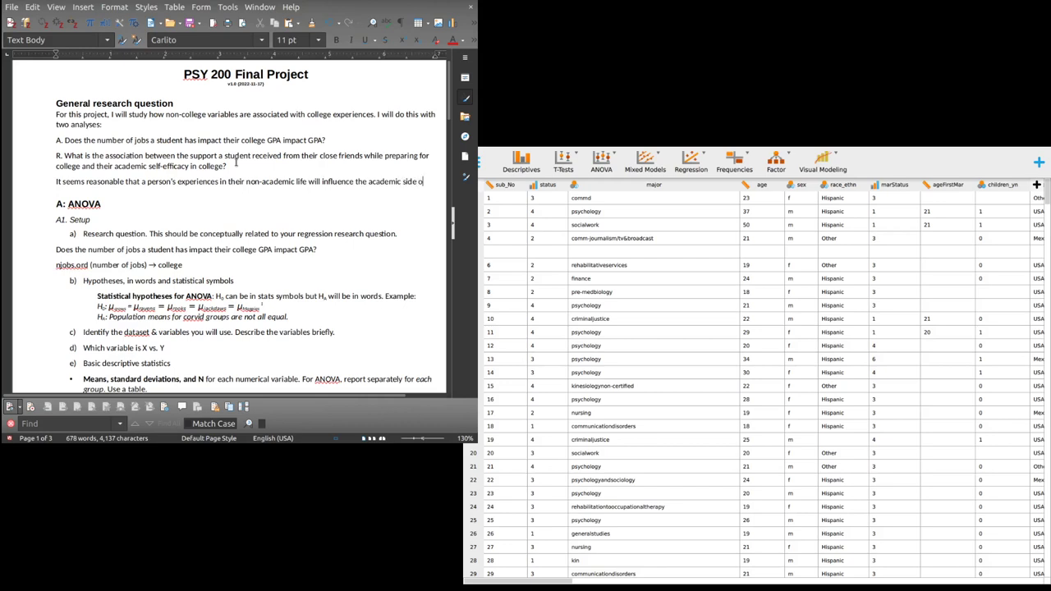
type("f the")
key("ctrl+BackSpace")
key("ctrl+BackSpace")
key("ctrl+BackSpace")
key("ctrl+BackSpace")
key("ctrl+BackSpace")
type("their academic experience.")
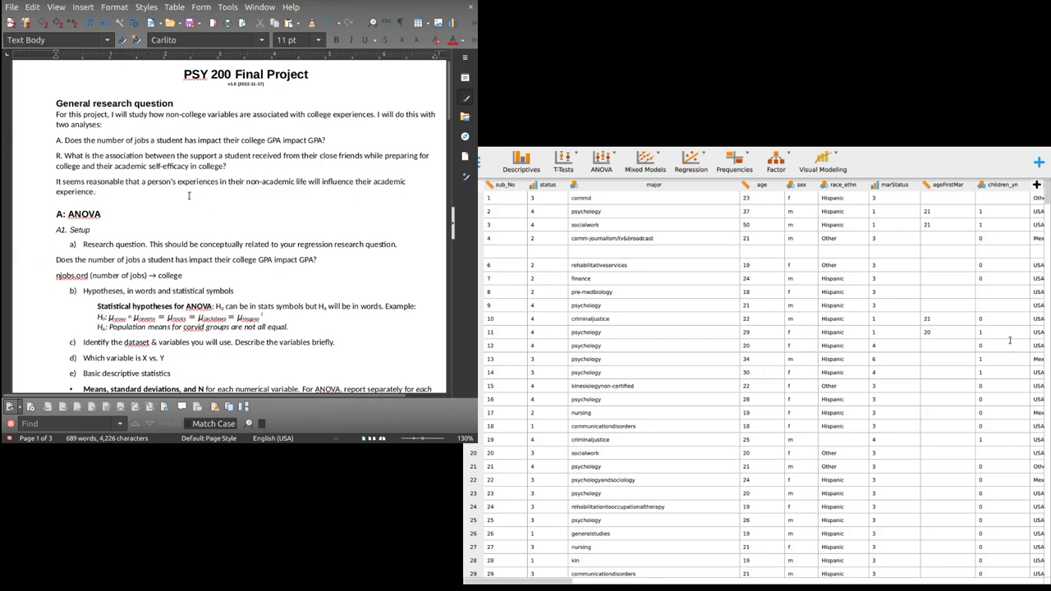
Delete the hint "This should be conceptually related to your regression research question." from item a) of the ANOVA setup.
scroll(94, 192, "down", 2)
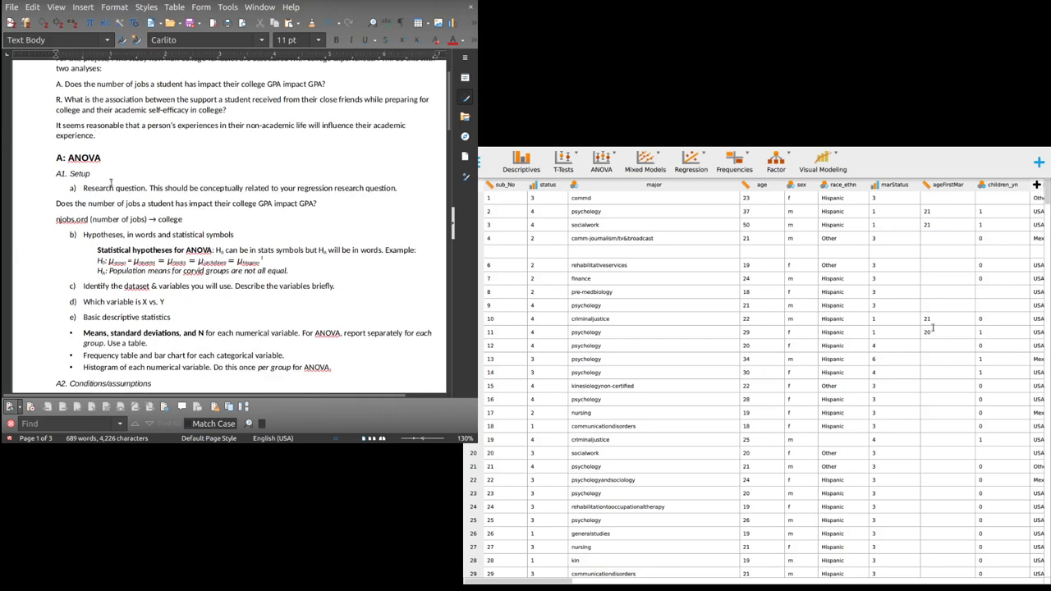
left_click(88, 188)
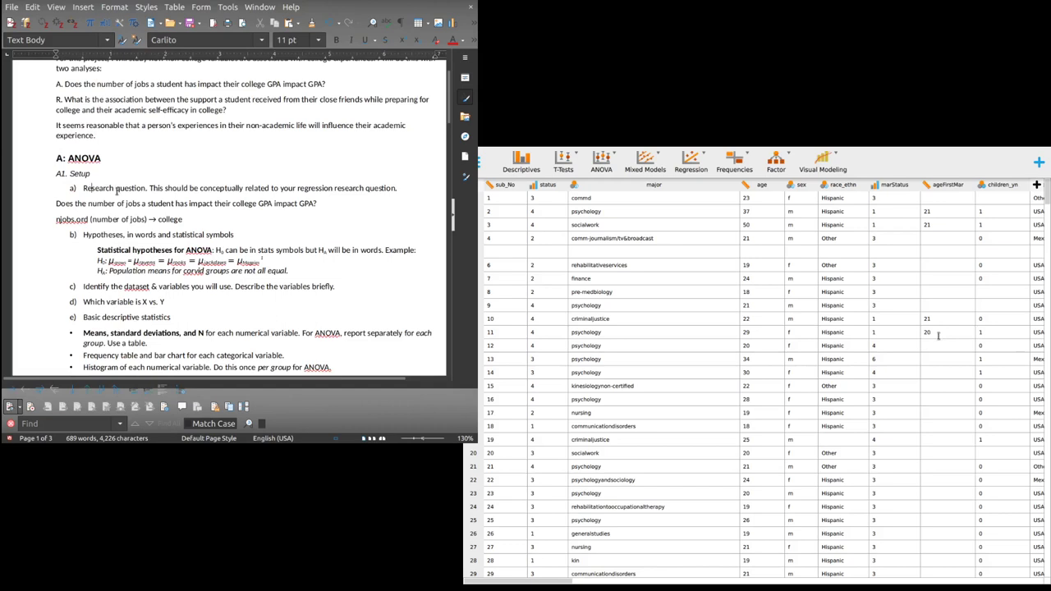
triple_click(149, 188)
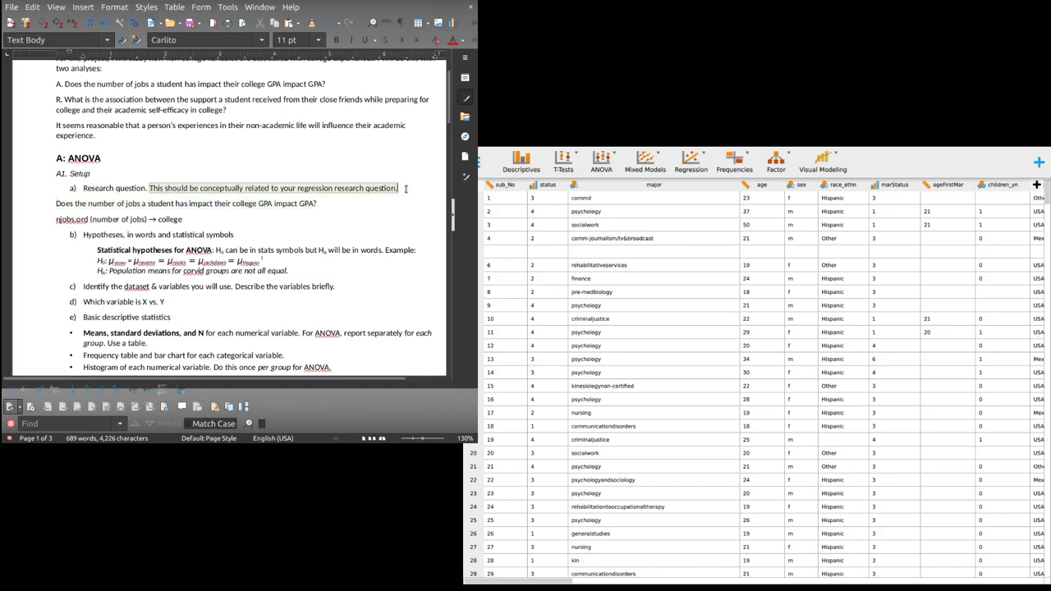
key("Delete")
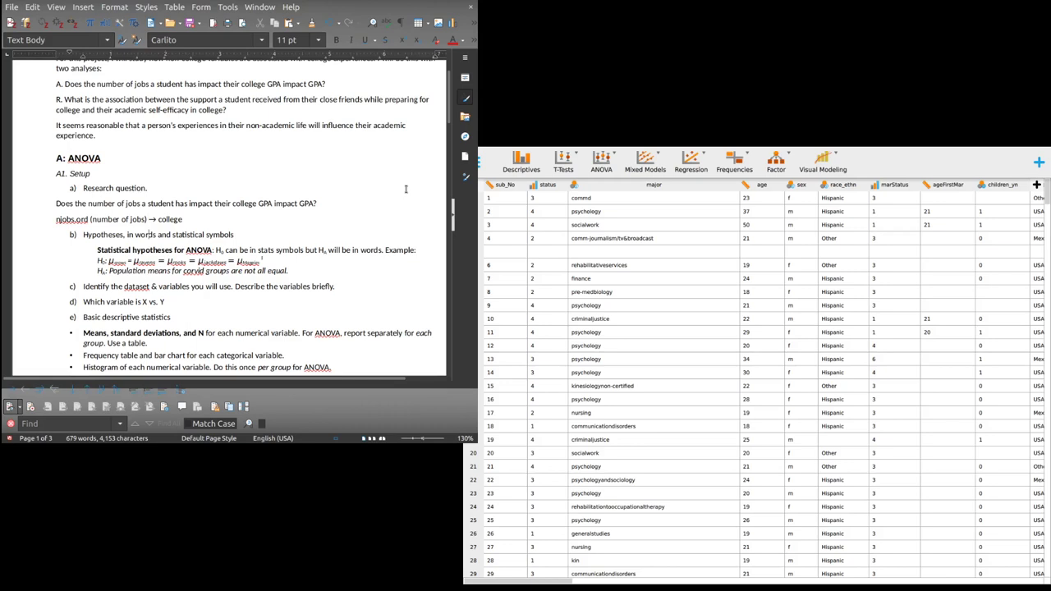
key("Up")
Move the text "Identify the dataset & variables you will use" ahead of the hypotheses as item b), with a blank unnumbered line below it.
scroll(402, 187, "down", 2)
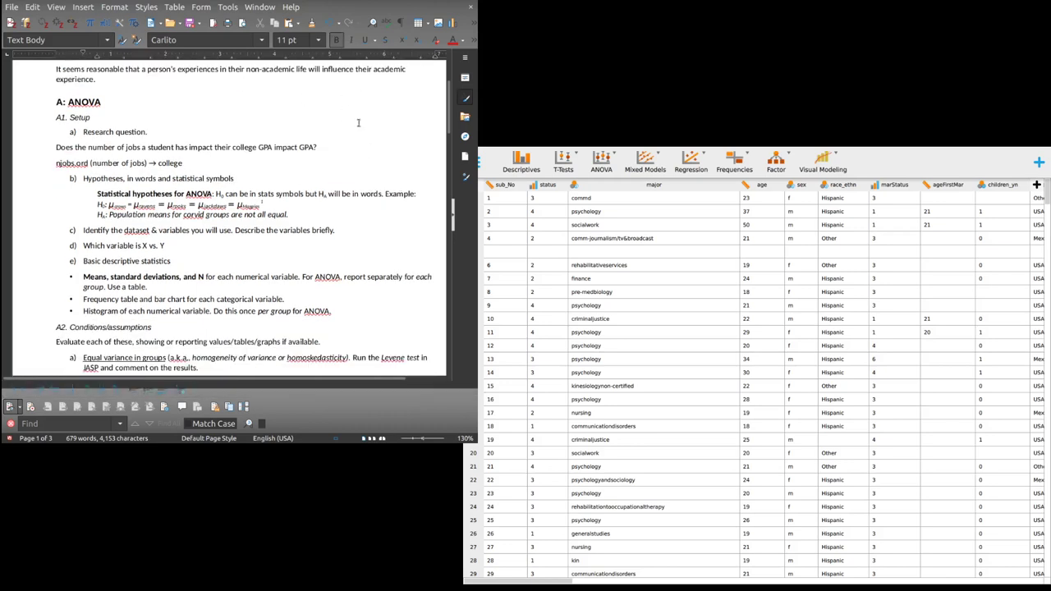
left_click_drag(334, 230, 80, 177)
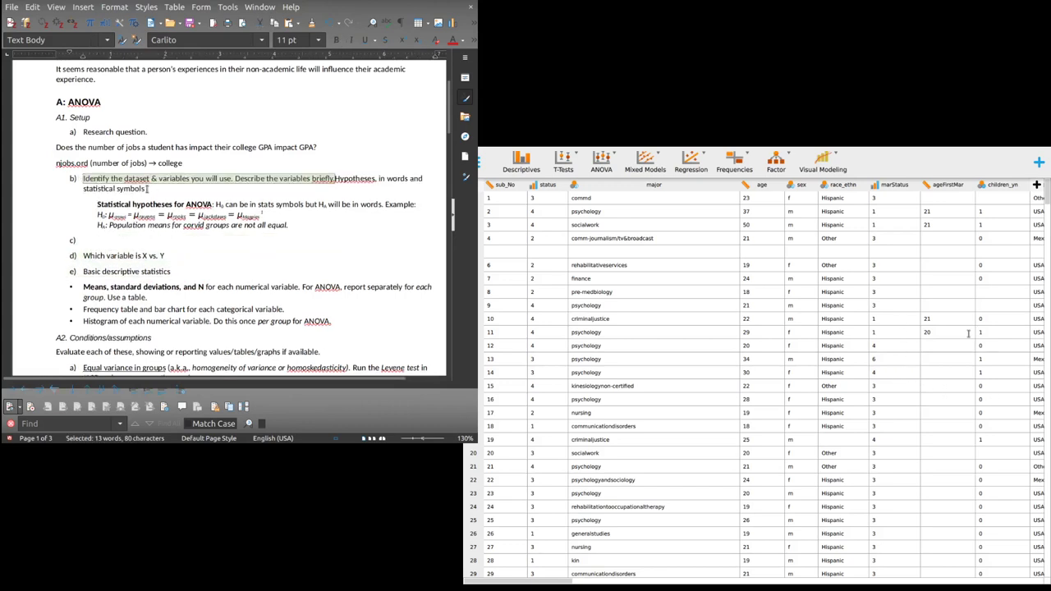
left_click(335, 178)
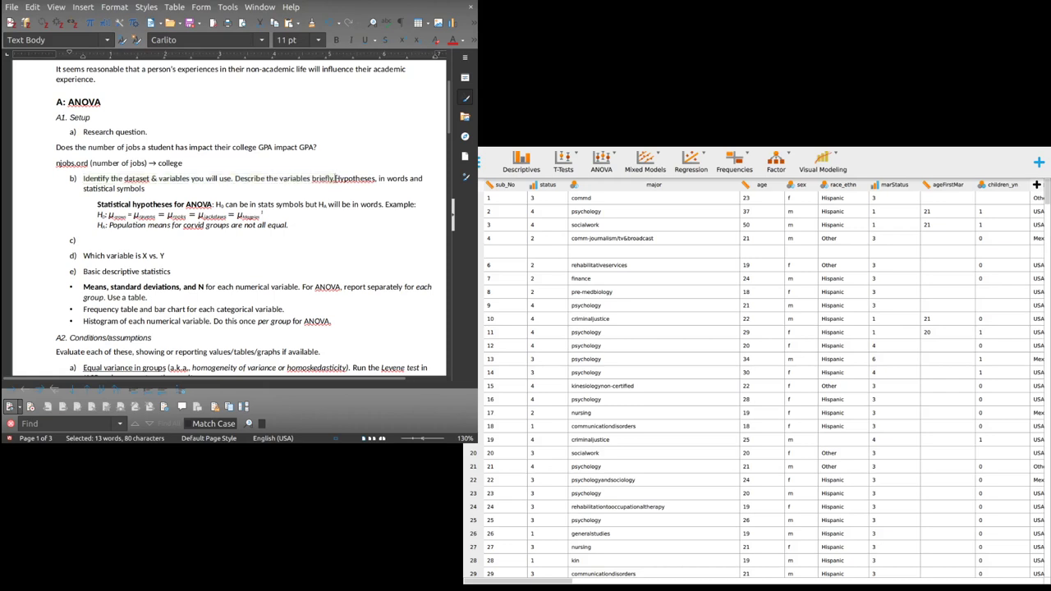
key("Return")
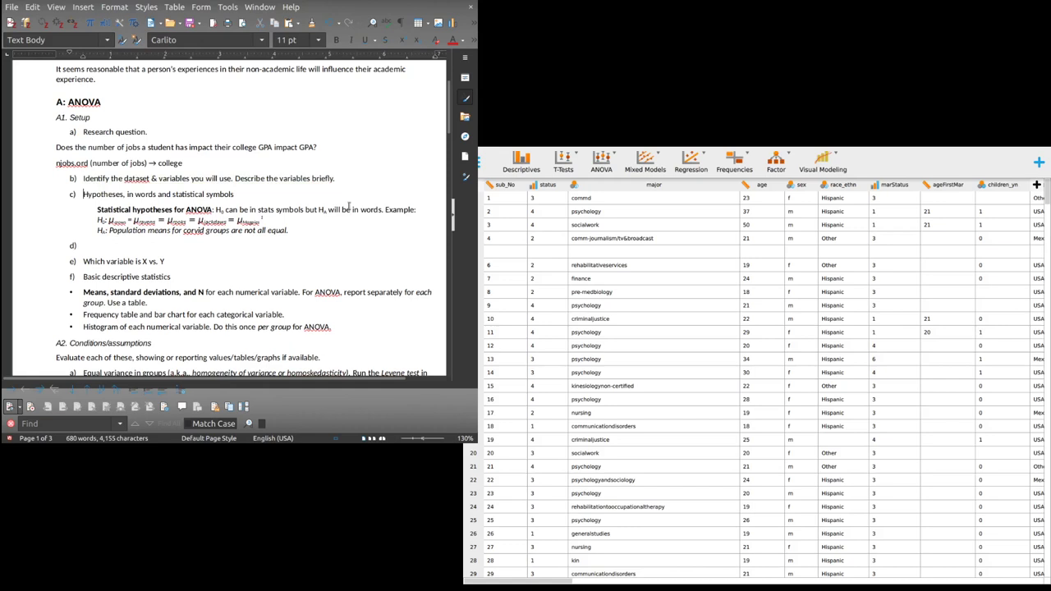
key("Return")
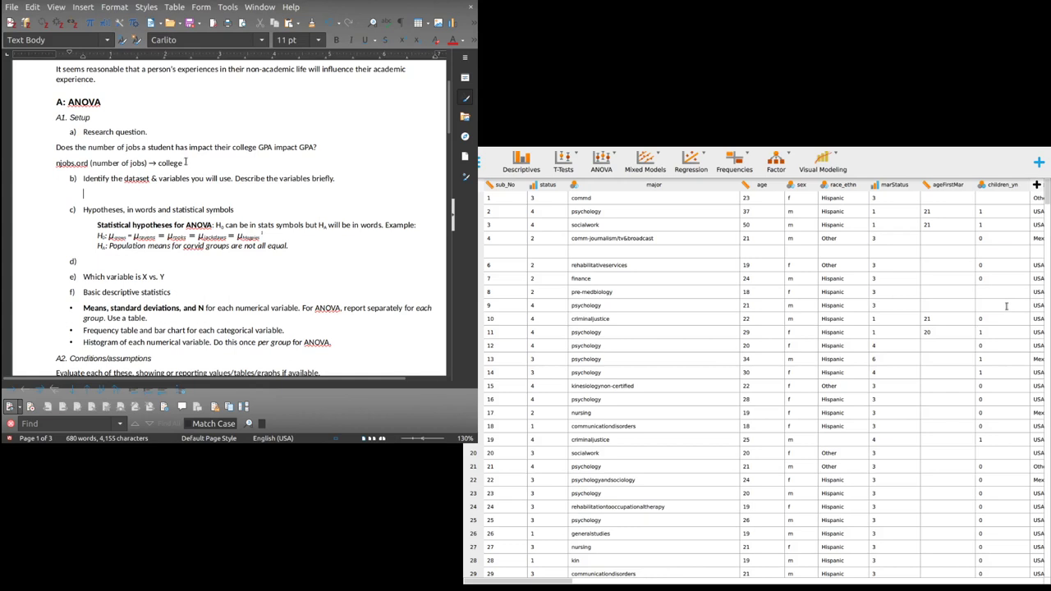
Move the note "njobs.ord (number of jobs) → college" from below the ANOVA research question to the line below item b).
left_click_drag(185, 162, 55, 162)
key("ctrl+c")
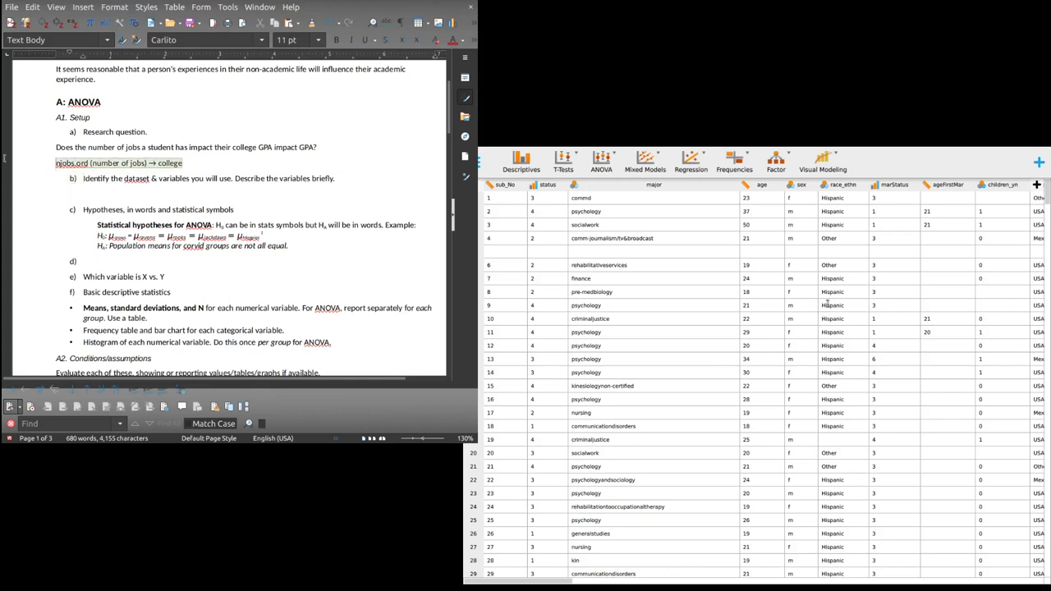
key("Delete")
left_click(90, 193)
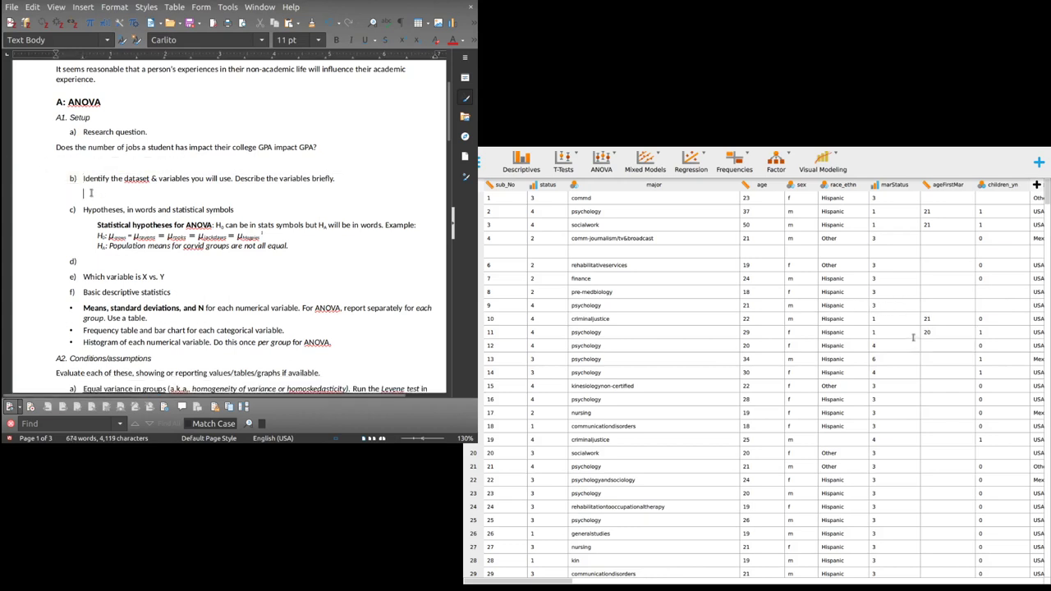
key("ctrl+v")
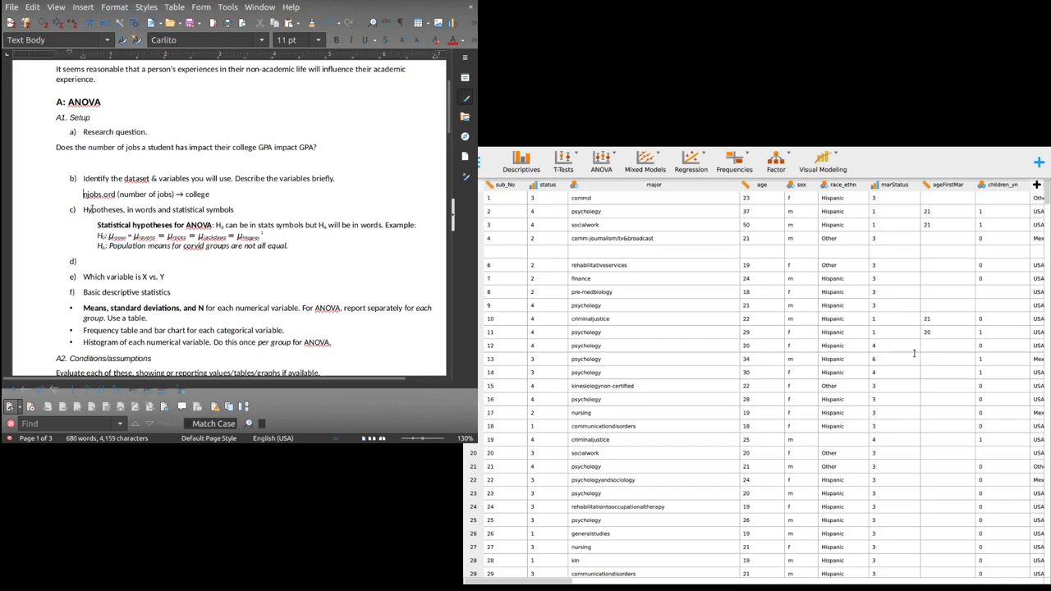
Above the njobs.ord note, describe the "college student support" dataset and its source as survey data from students at a university in the US-Mexico Borderlands.
key("BackSpace")
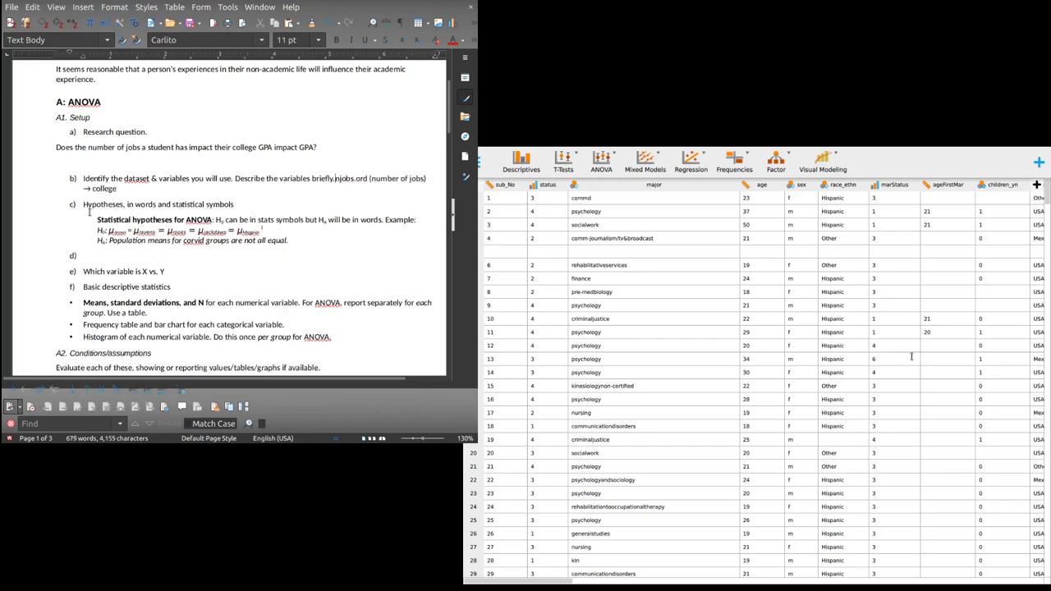
key("Return")
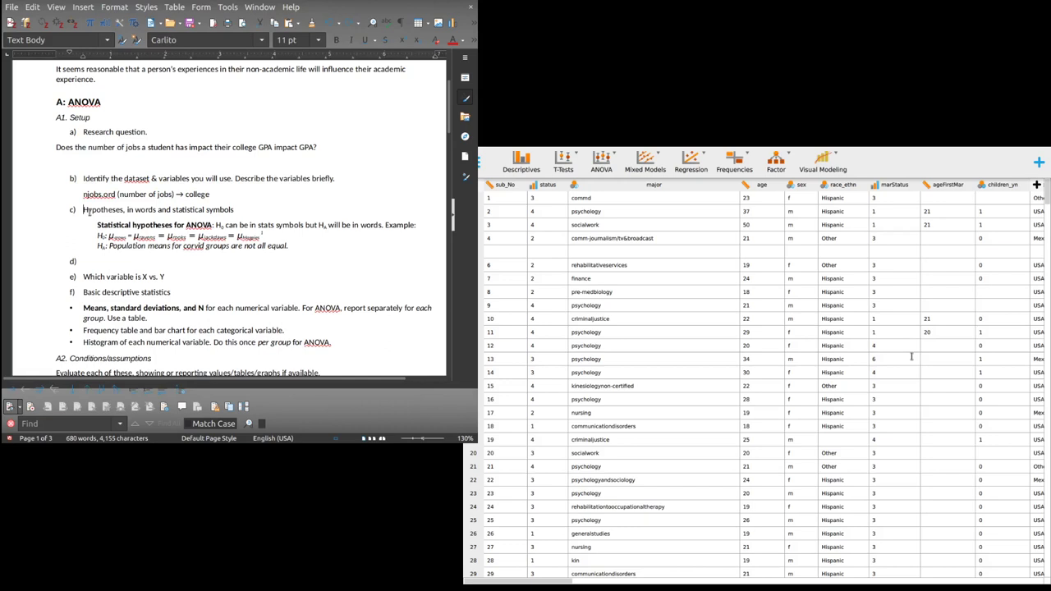
key("Return")
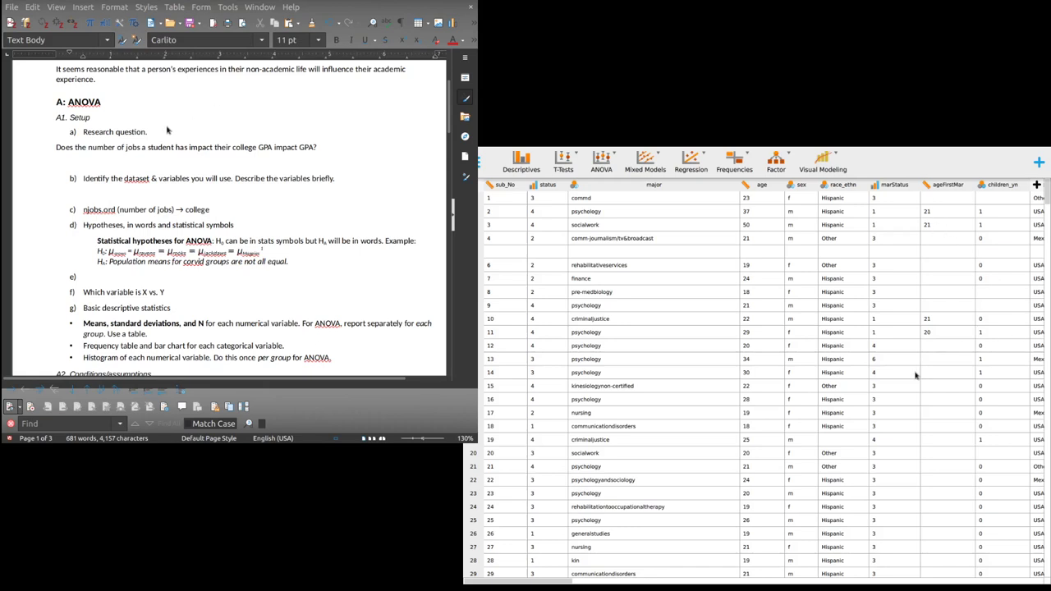
type("I w")
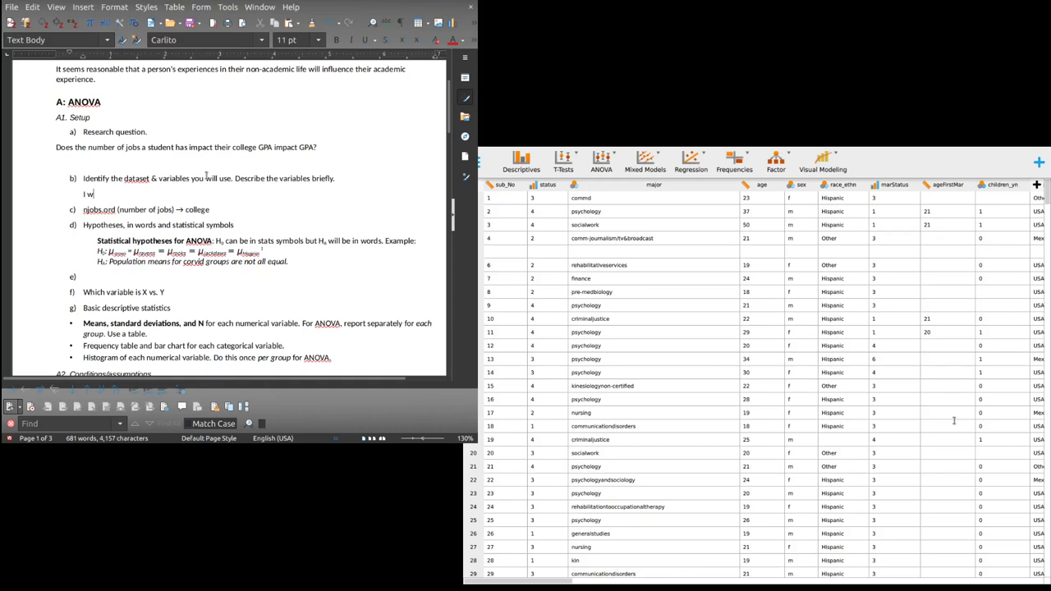
type("ill use the \"college student support\" dataset from Dr. Rogers. This is a")
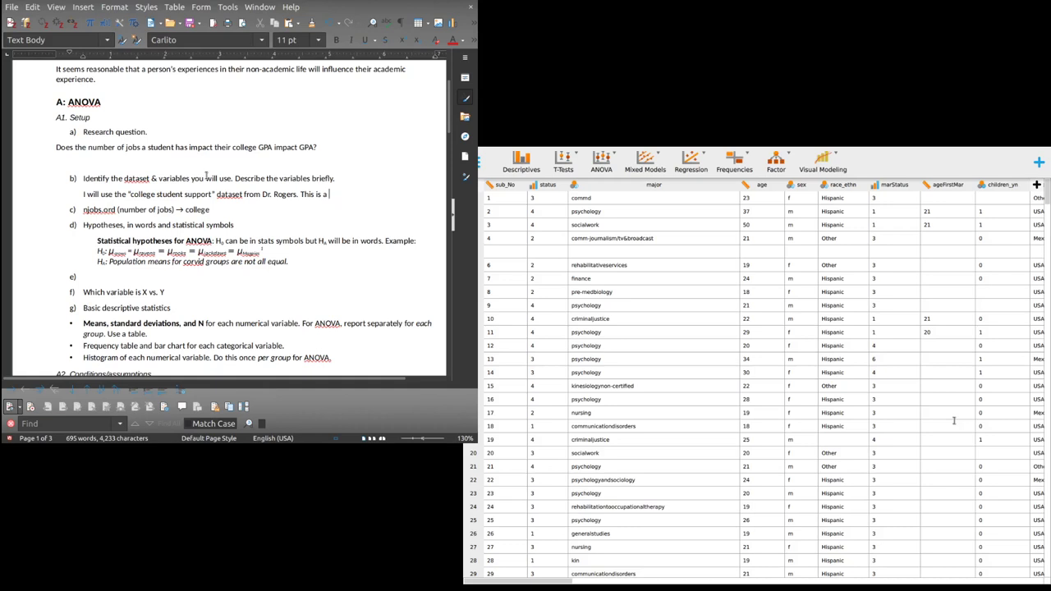
type("data from a survey study of students at a univ")
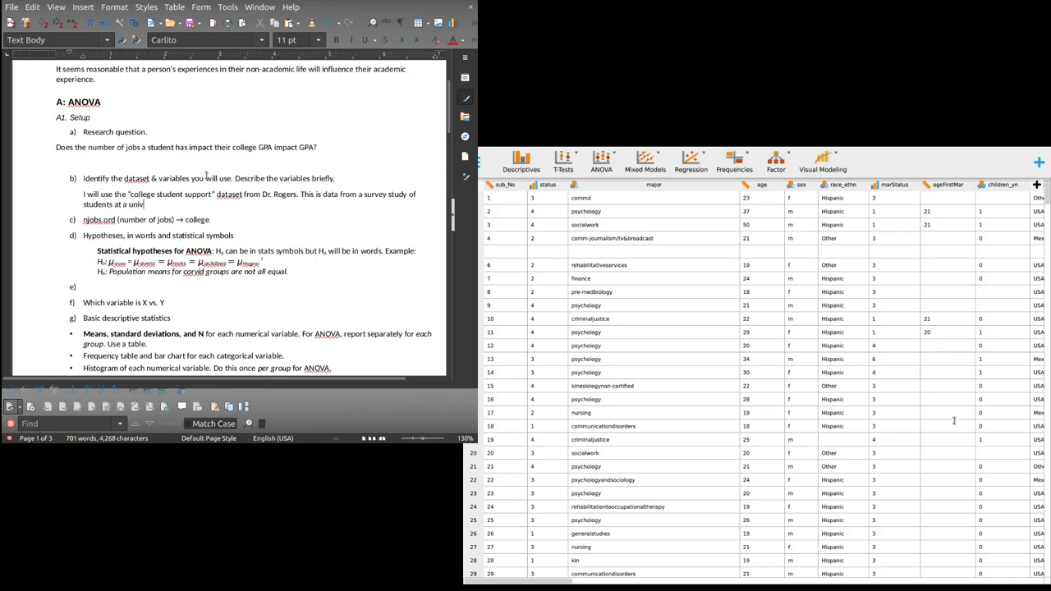
type("ersity in the US-Mexico Borderlands")
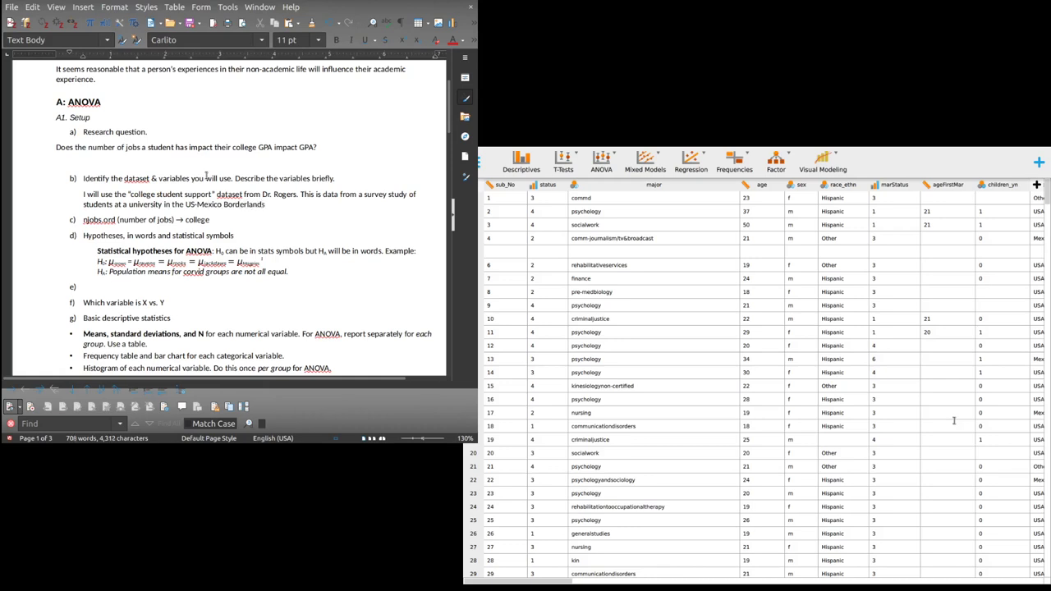
Add to the dataset description that the survey had questions related to academic experiences and also experiences that might be related to academics.
type(". The survey had questions relate")
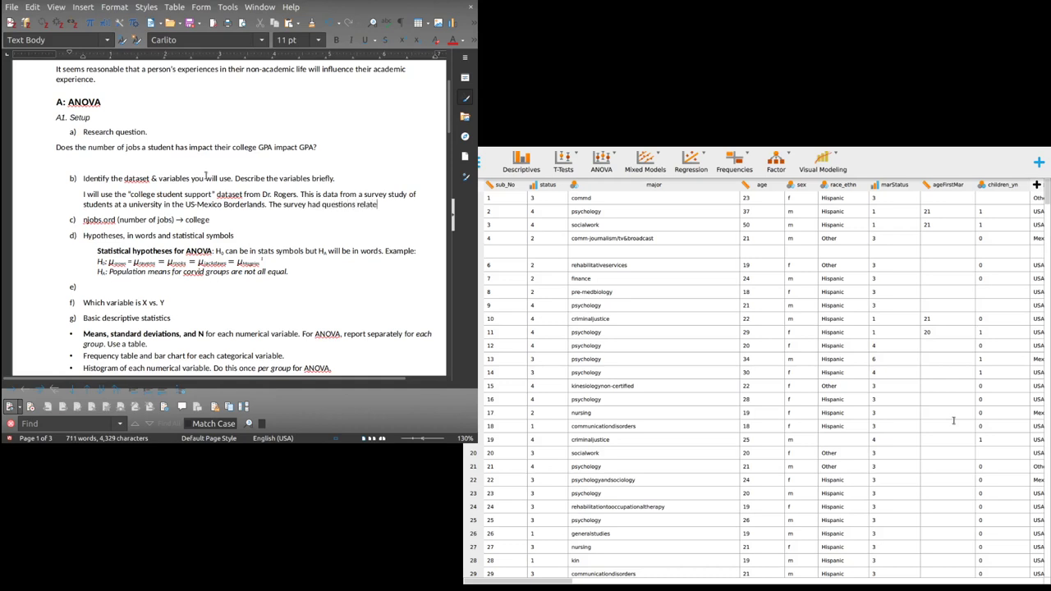
type("d to academic experiences ")
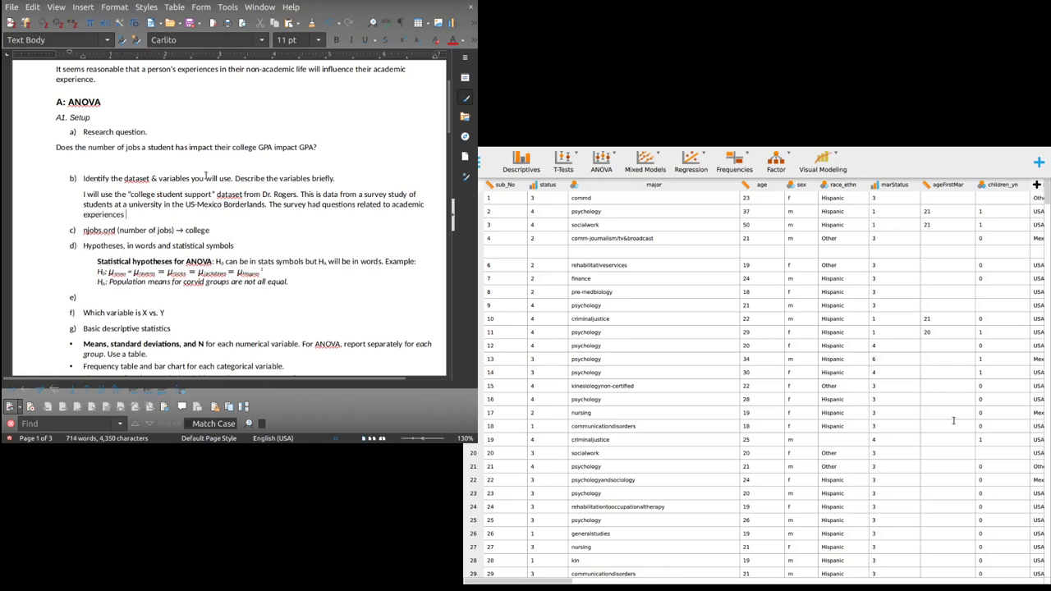
type("and also expeirence")
key("BackSpace")
key("BackSpace")
key("BackSpace")
key("BackSpace")
type("iences that might be related to academics. It focused on experiences of support for college")
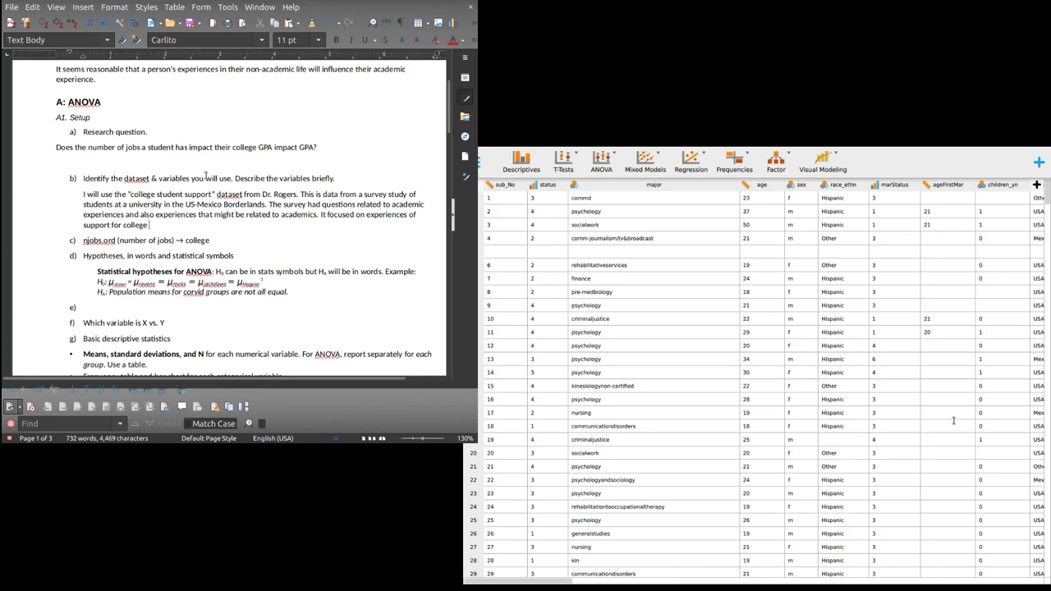
Finish the description with college study support "in the period before the student went to college" and add "I will use the following variables for this analysis:".
type(" study before")
key("BackSpace")
key("BackSpace")
key("BackSpace")
key("BackSpace")
key("BackSpace")
key("BackSpace")
type("e period before th")
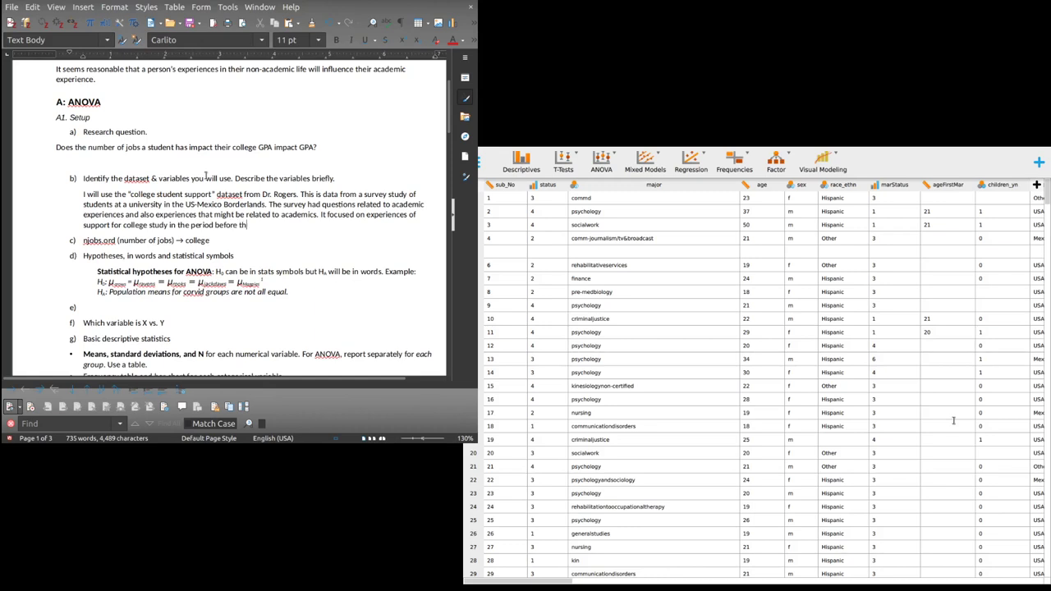
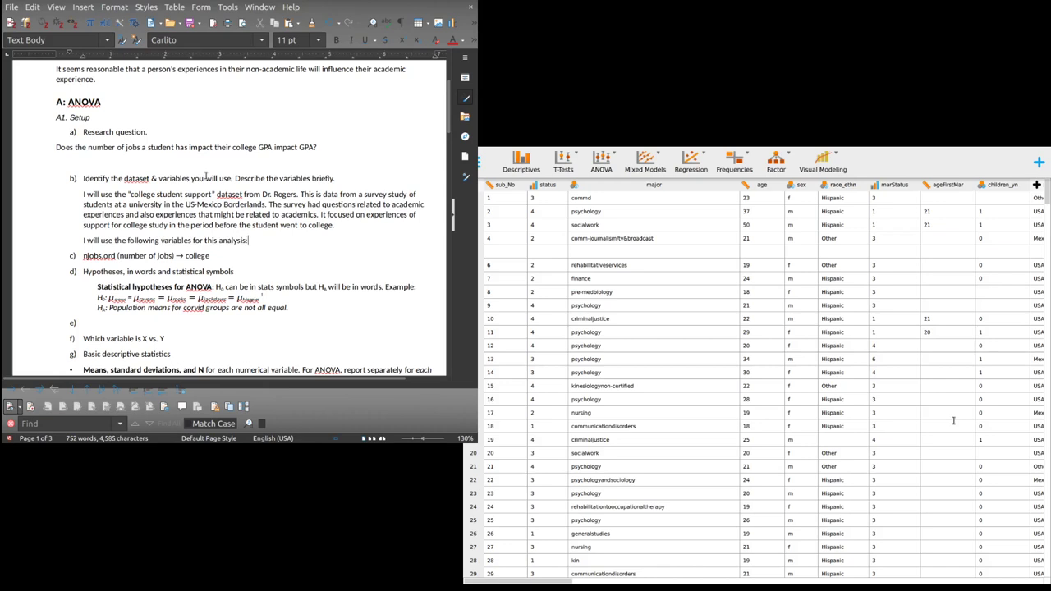
Below the variables lead-in, add the dashed entry "njobs.ord: number of jobs a student has during college".
key("Return")
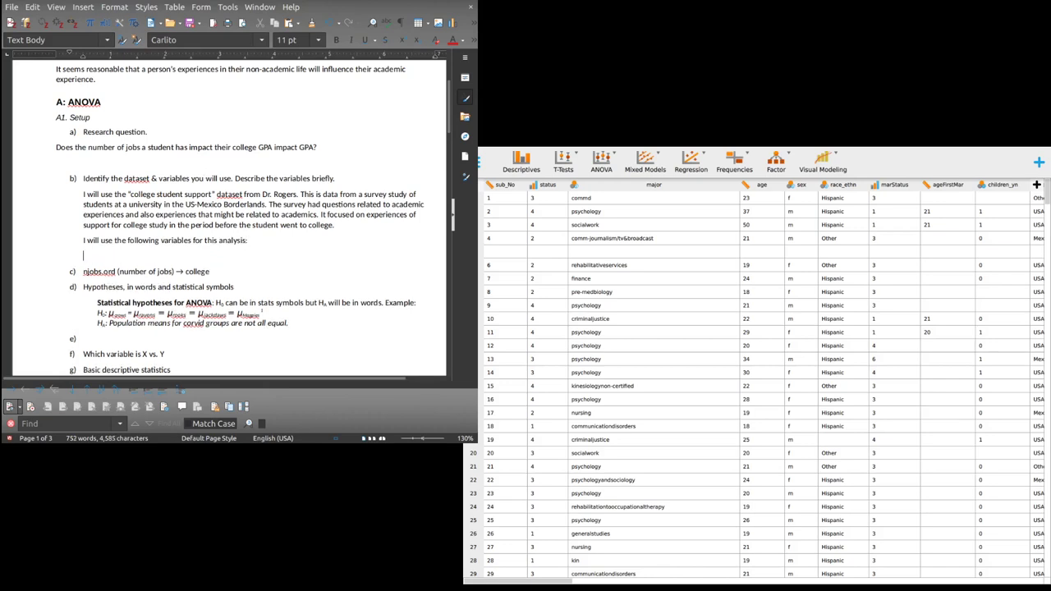
type("*")
scroll(259, 183, "down", 2)
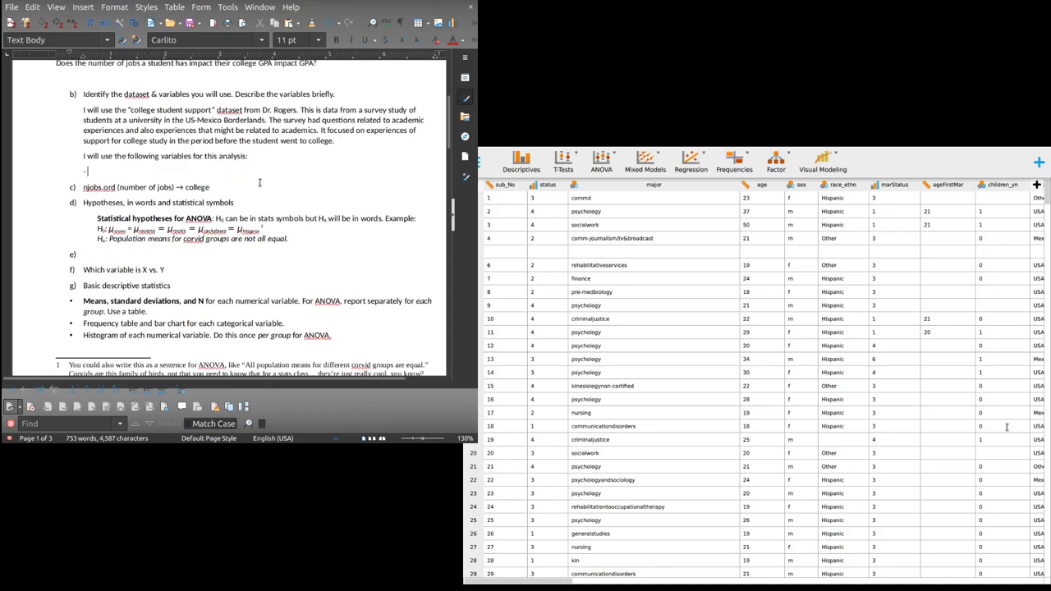
type("njobs.ord: number of jobs a stud")
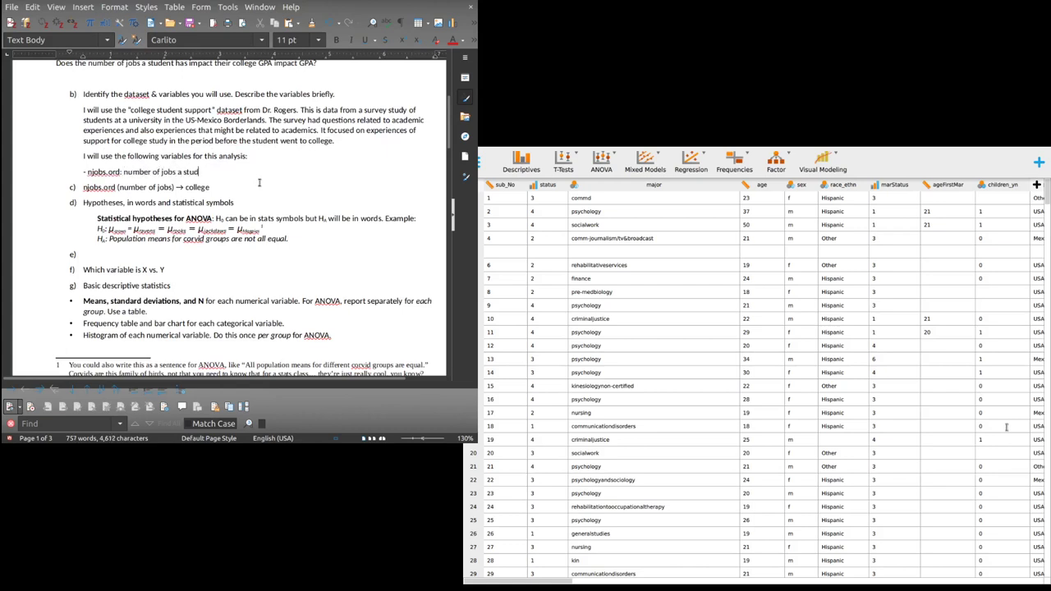
type("ent had during")
key("BackSpace")
key("BackSpace")
key("BackSpace")
key("BackSpace")
key("BackSpace")
key("BackSpace")
key("BackSpace")
key("BackSpace")
type("s")
type("during college, coded ")
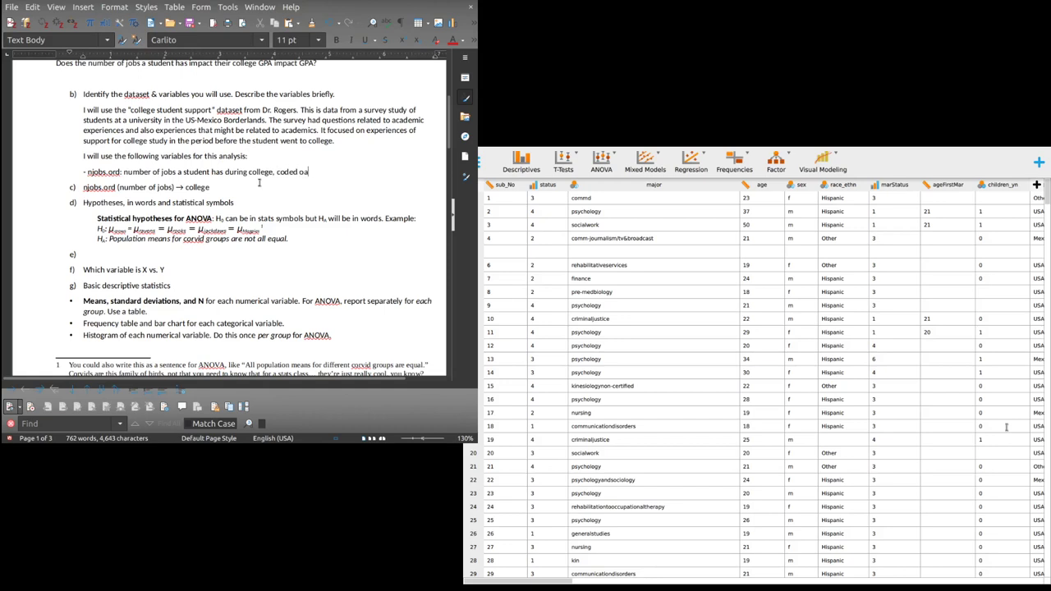
Complete the njobs.ord entry with "coded ordinally (0, 1, or 2+ jobs)." and start a new line below it.
type("ordinally.")
key("BackSpace")
type("(1")
key("BackSpace")
type("0, 1, or 2+ jobs).")
key("Return")
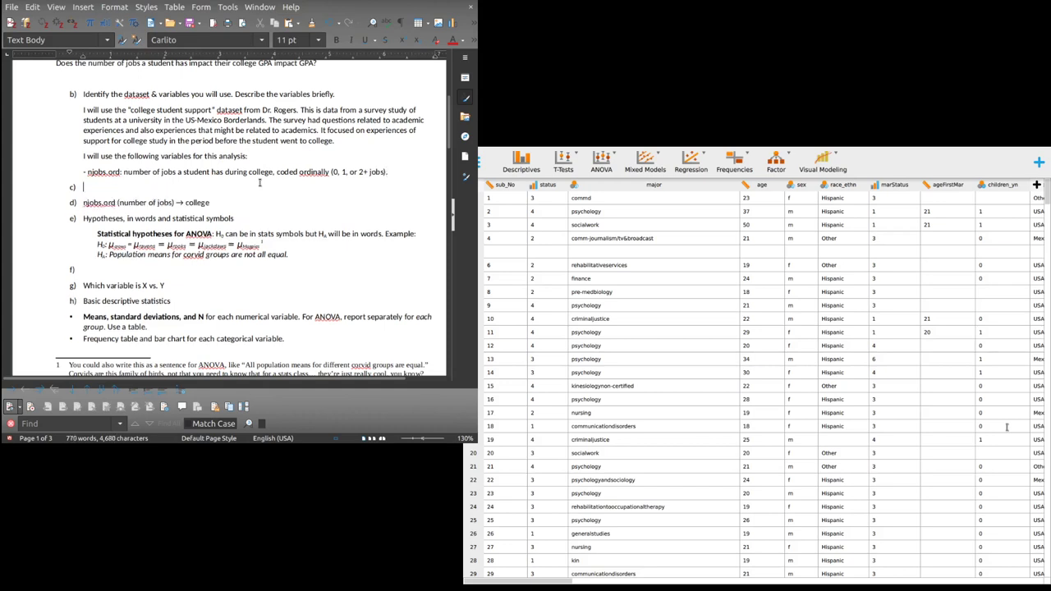
Start a second dashed variable entry and remove the leftover line "njobs.ord (number of jobs) → college" below it.
key("BackSpace")
type("-")
left_click_drag(86, 202, 217, 197)
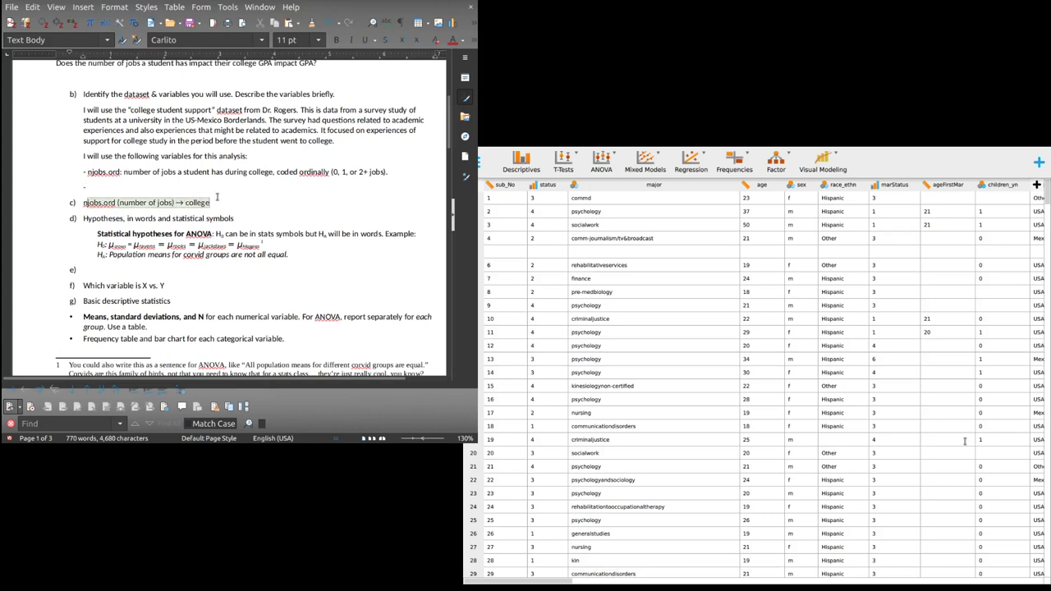
key("BackSpace")
key("BackSpace")
key("BackSpace")
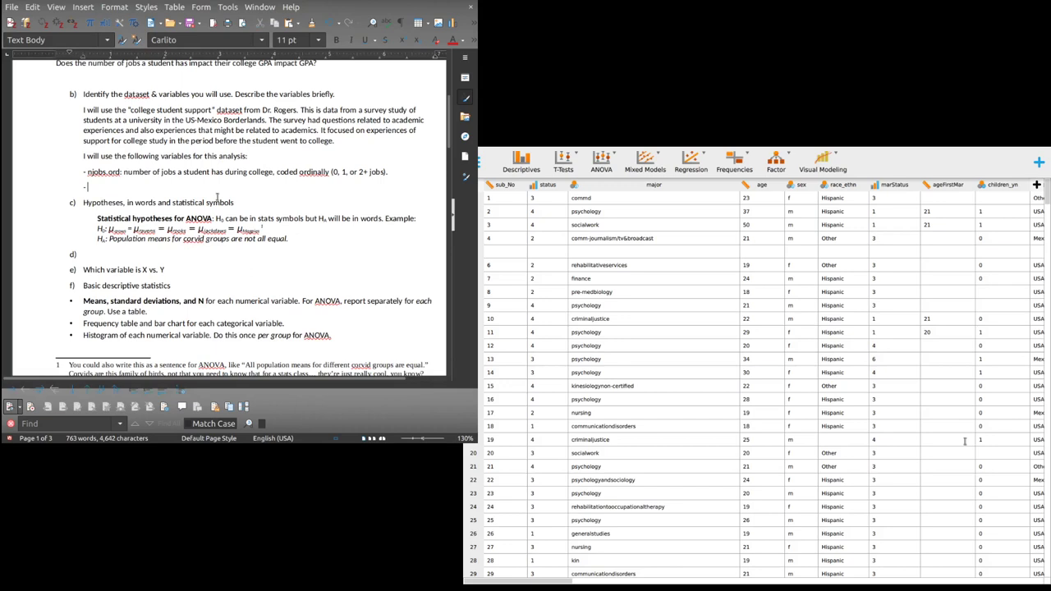
Fill in the second dashed variable entry as "gpaCU: each student's college GPA".
type("gpaCU: student")
key("ctrl+BackSpace")
type("each student's college ")
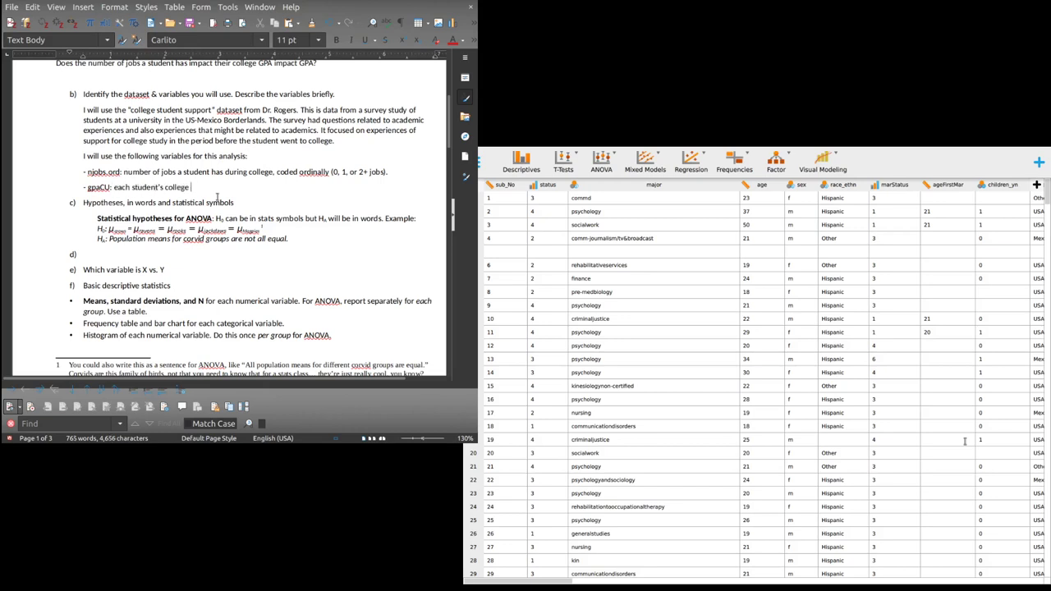
type("GPA")
Add a blank unnumbered paragraph below item c, "Hypotheses, in words and statistical symbols".
scroll(218, 197, "up", 6)
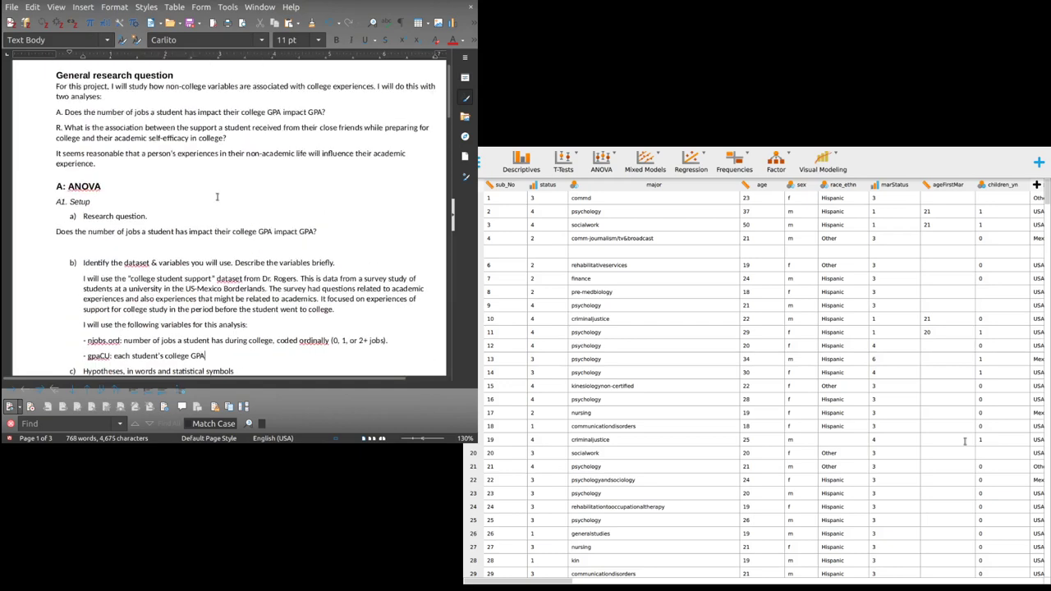
scroll(215, 194, "down", 4)
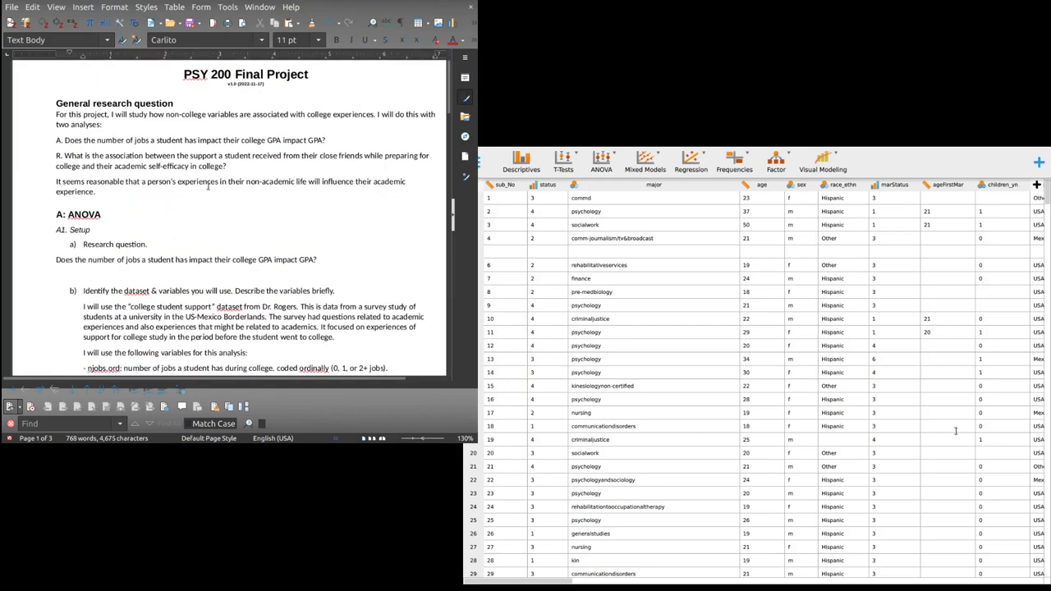
scroll(208, 186, "down", 3)
scroll(234, 179, "down", 4)
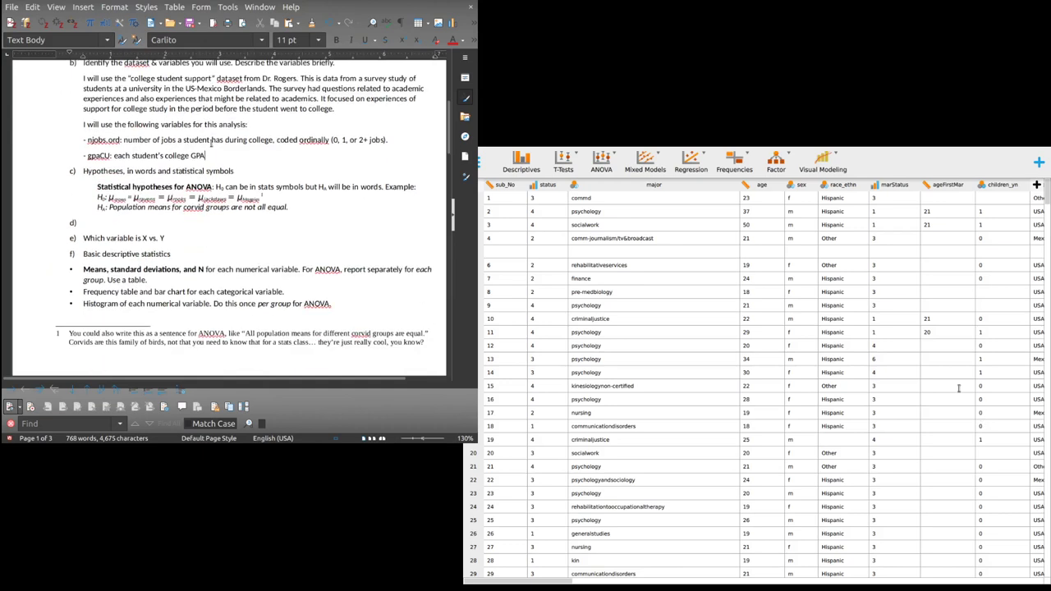
scroll(209, 143, "down", 1)
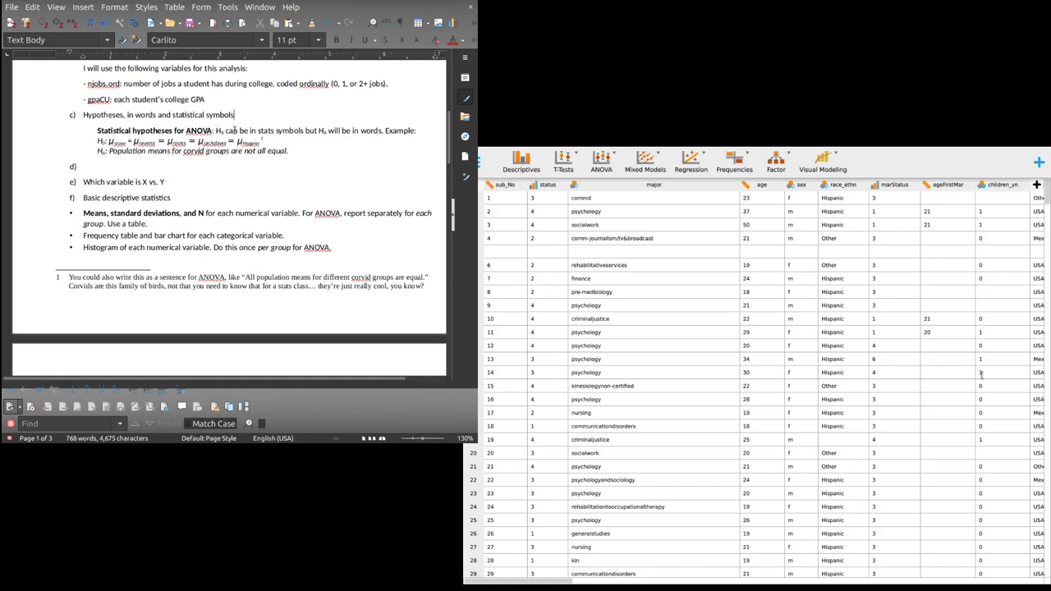
key("Return")
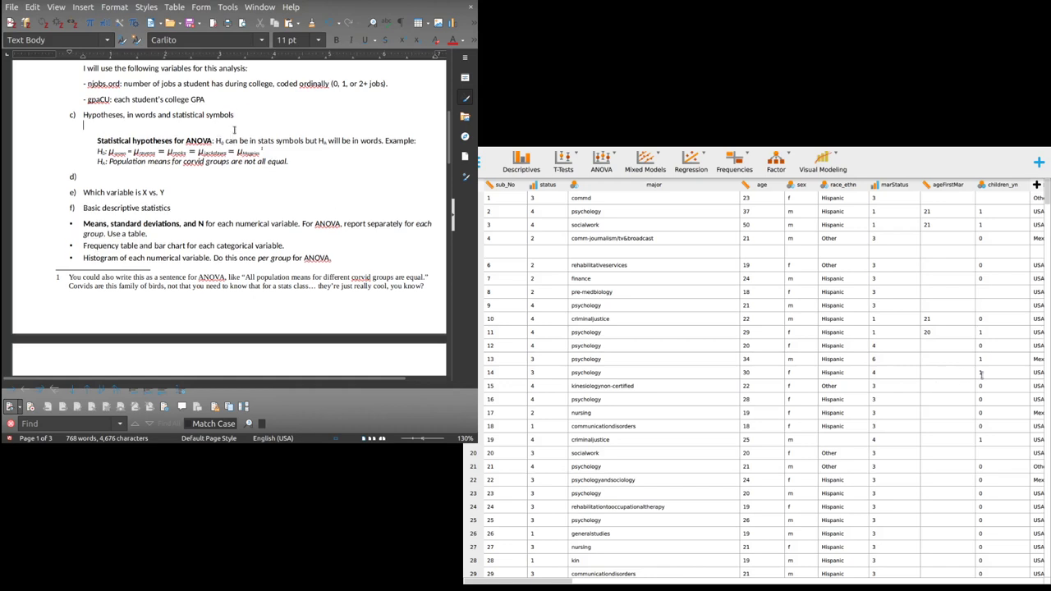
key("Return")
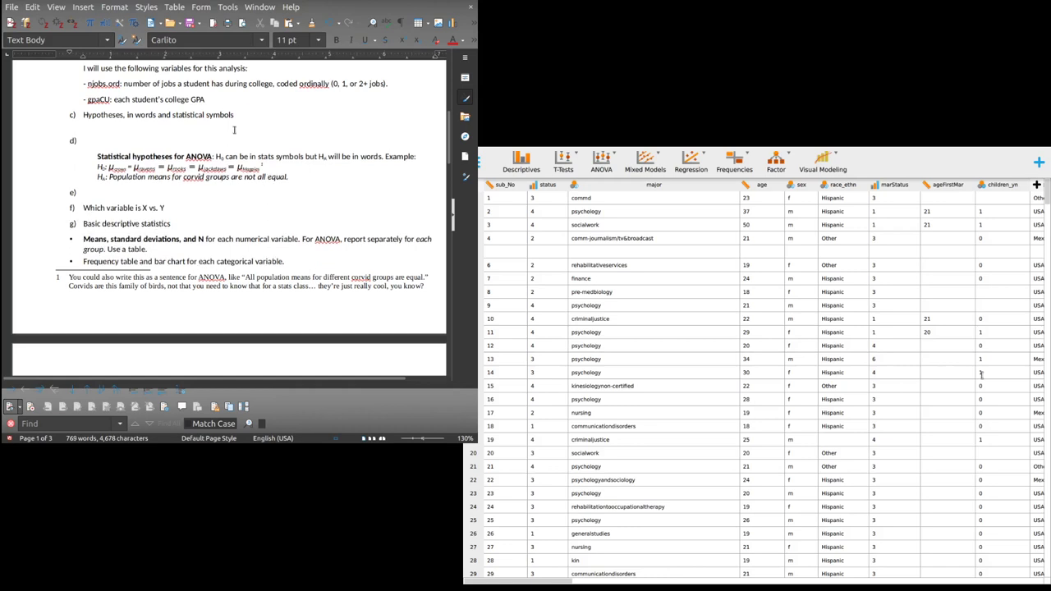
key("BackSpace")
key("Return")
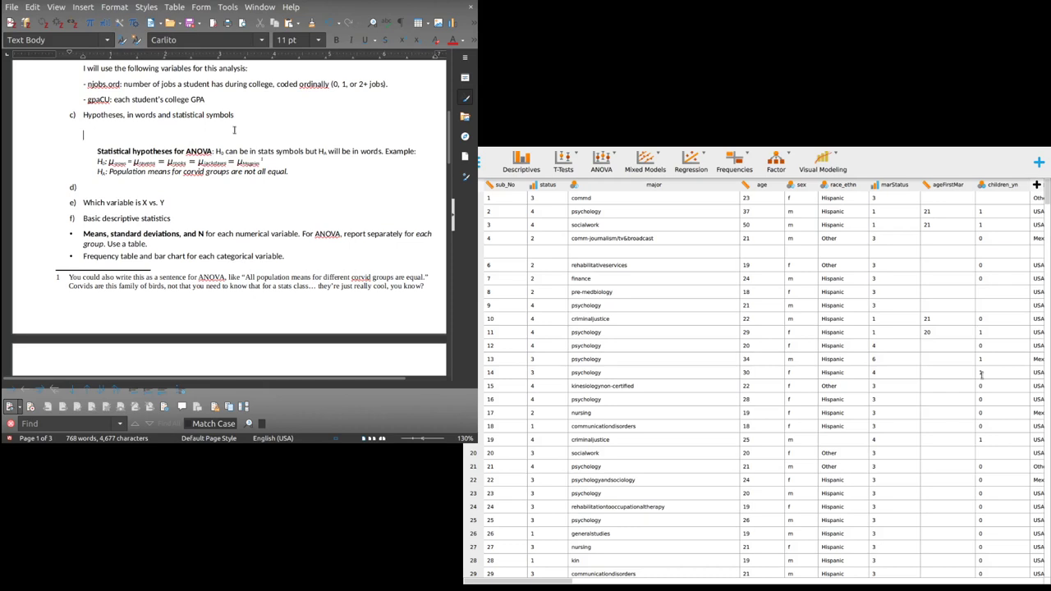
Copy the example null hypothesis line and its H_A label from the ANOVA example into the blank paragraph under item c.
type("H")
key("Down")
key("shift+Down")
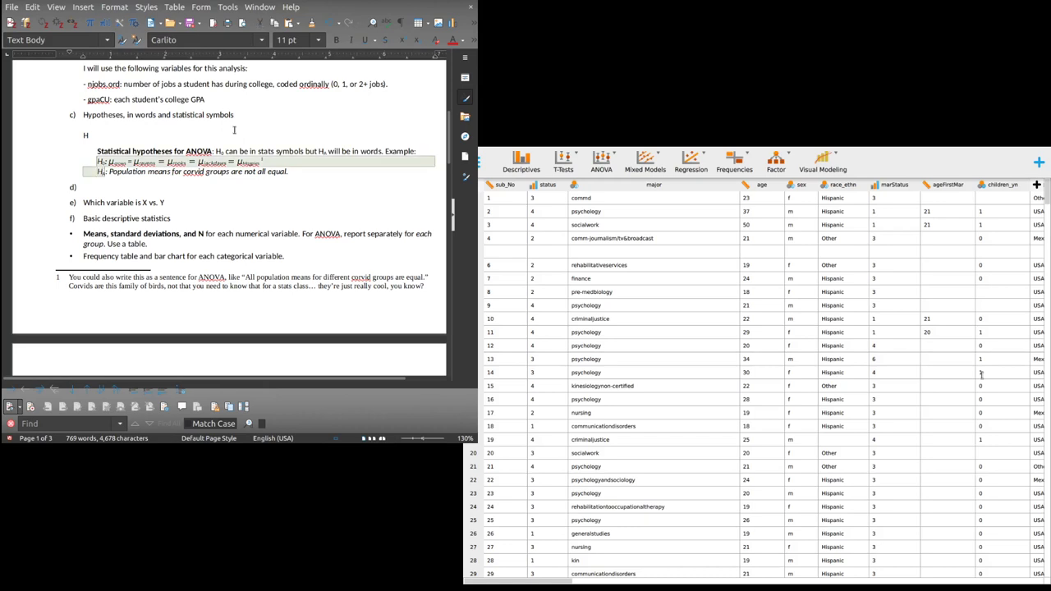
key("ctrl+c")
left_click(234, 130)
key("BackSpace")
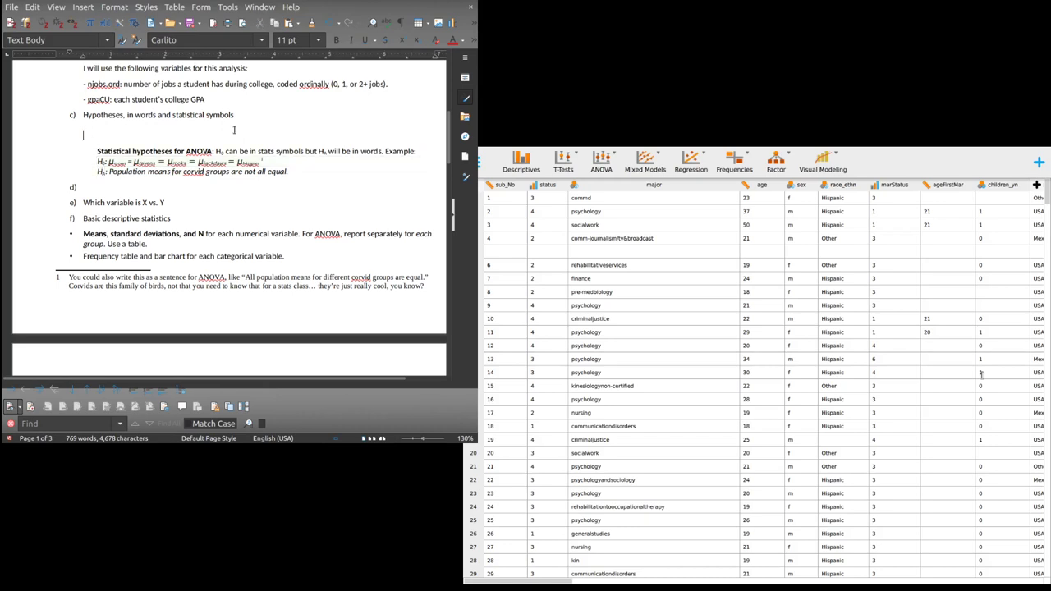
key("ctrl+v")
key("Up")
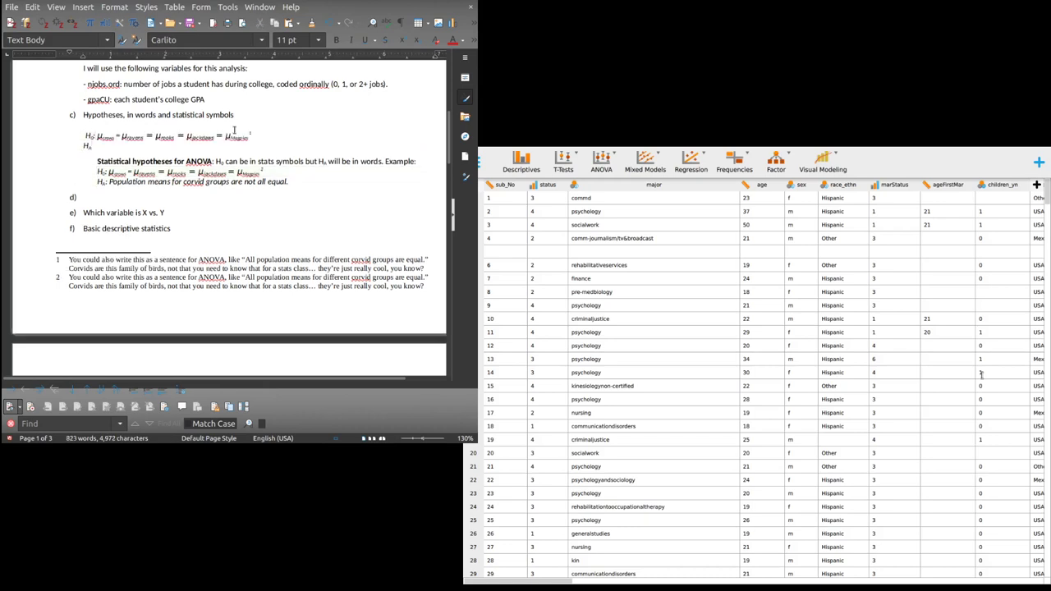
Strip the copied corvid means and footnote so the answer holds only the labels "H0:" and "HA".
key("ctrl+v")
key("Return")
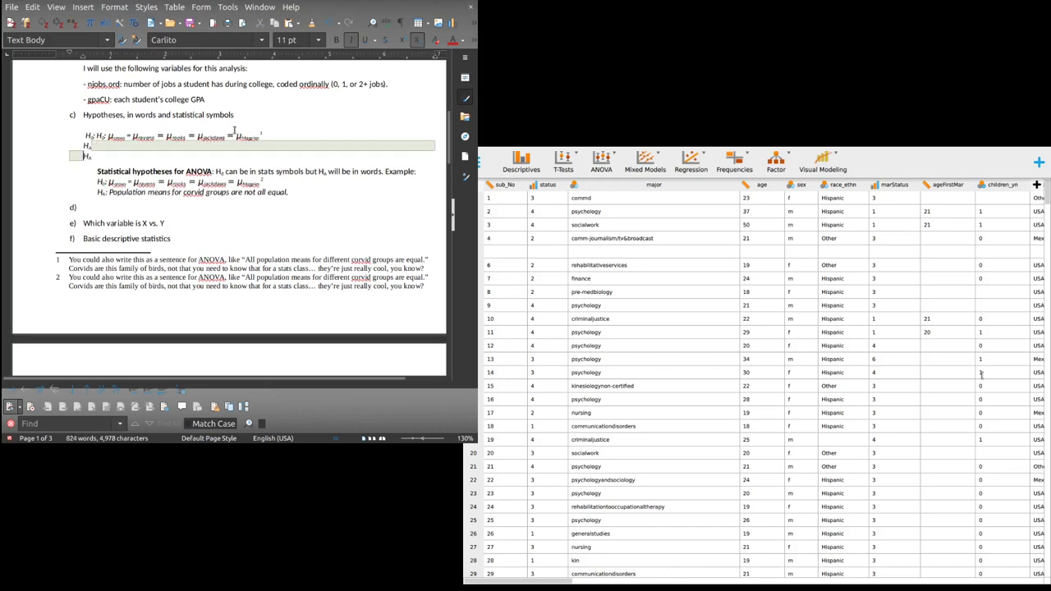
key("Up")
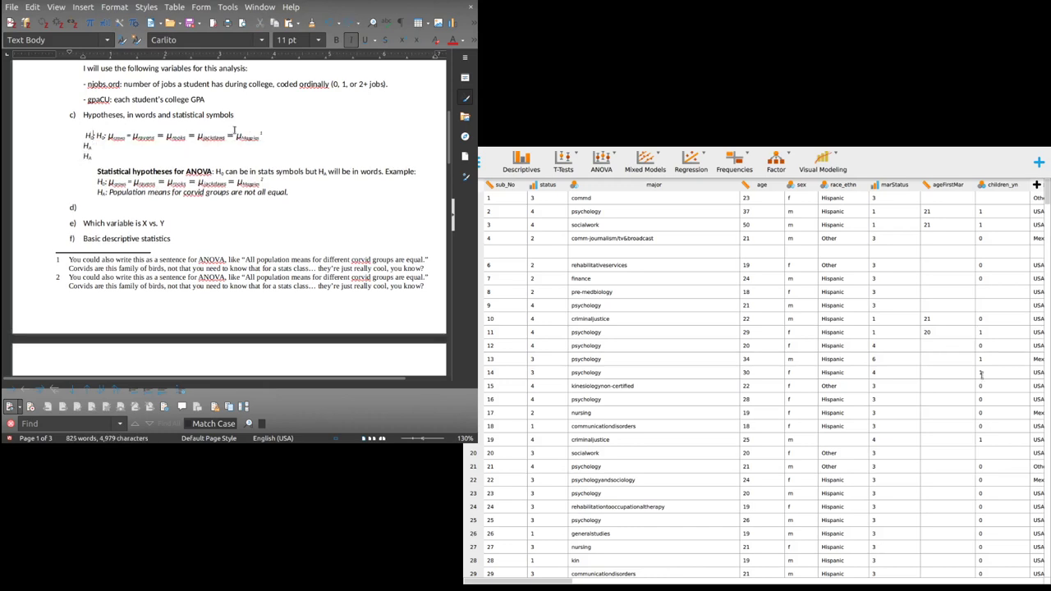
key("shift+Down")
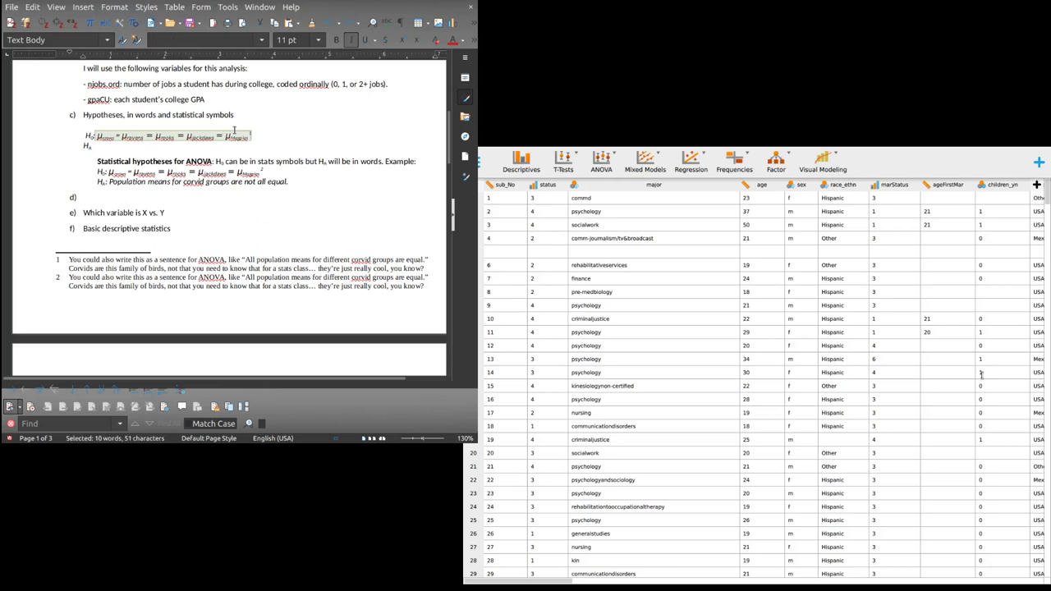
key("Delete")
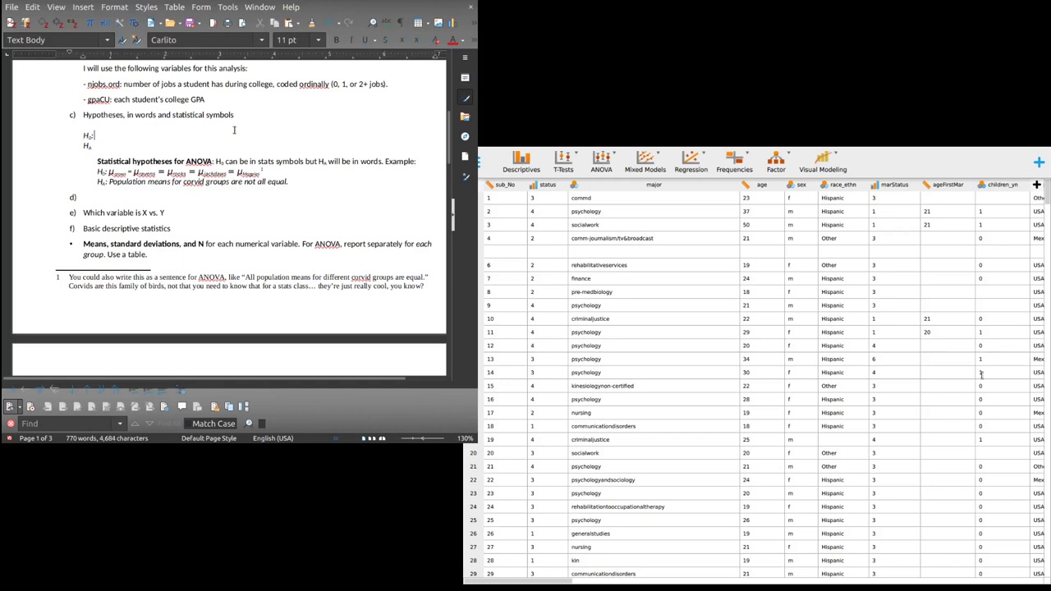
type("mu")
key("BackSpace")
key("BackSpace")
type("mu")
key("BackSpace")
key("BackSpace")
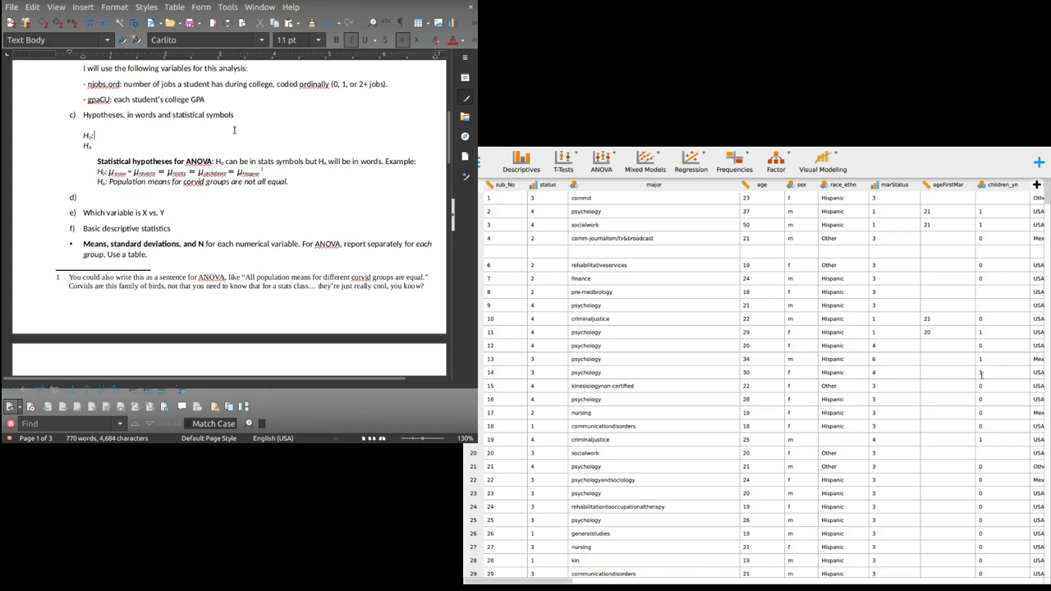
Begin the null hypothesis with "There" and set the word in plain upright text.
type("There")
key("shift+Left")
key("shift+Left")
key("shift+Left")
key("shift+Left")
key("shift+Left")
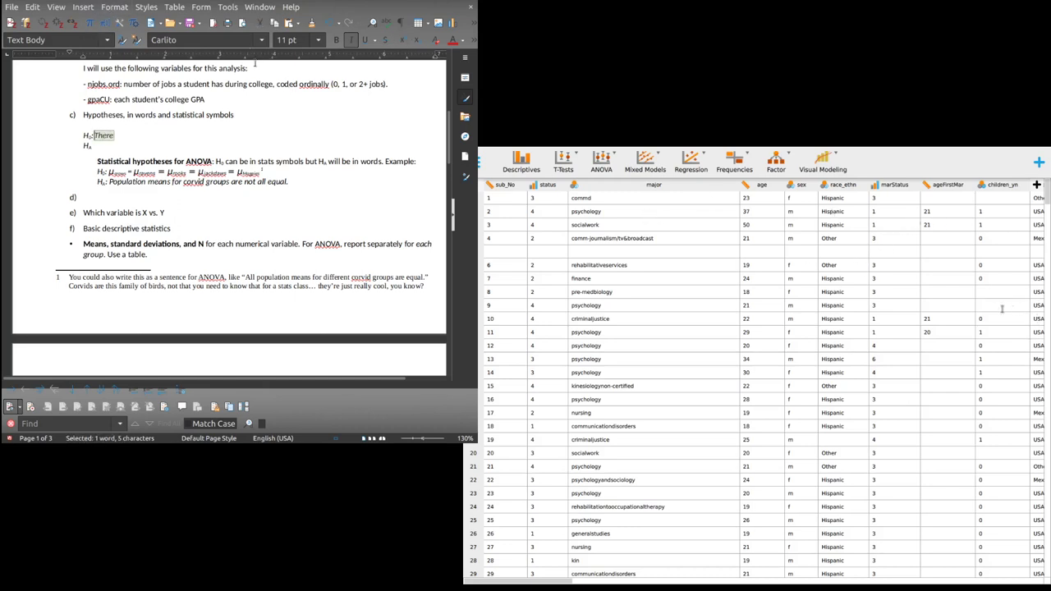
key("ctrl+shift+p")
left_click(136, 137)
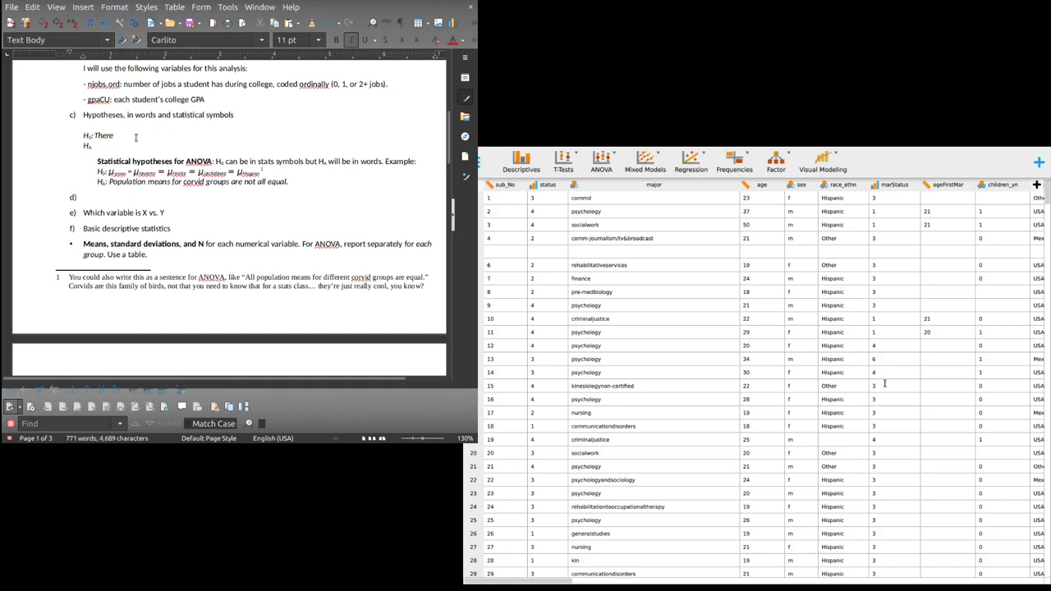
double_click(136, 137)
key("Down")
key("Home")
Complete the null hypothesis with "will be no average difference in college GPA between students who work zero, one, or two or more jobs.".
type("will e")
type(" e no dif")
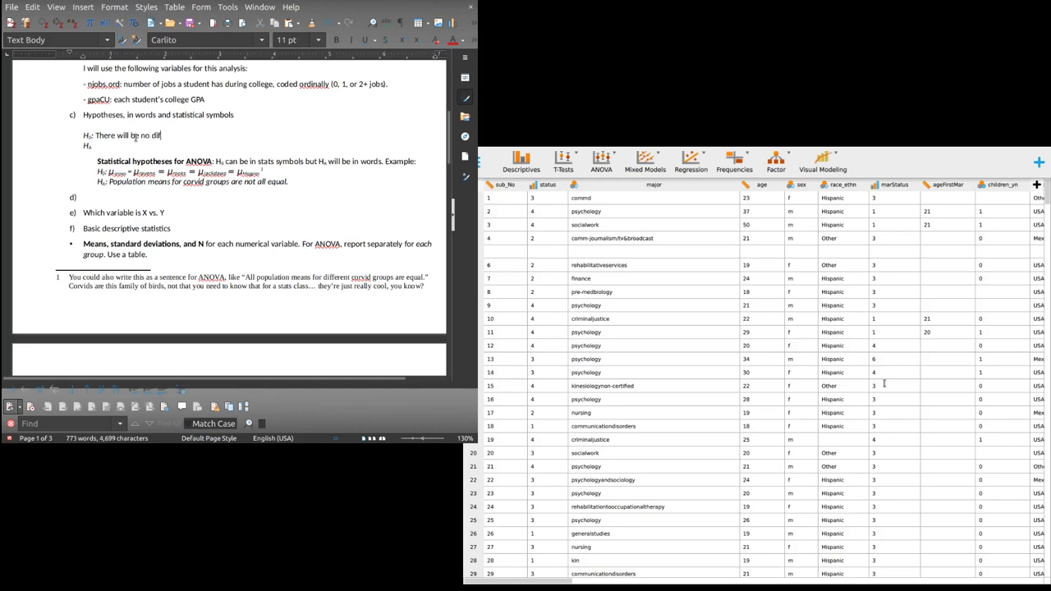
type("ference")
key("ctrl+BackSpace")
type("average differn")
key("BackSpace")
type("ence in college G")
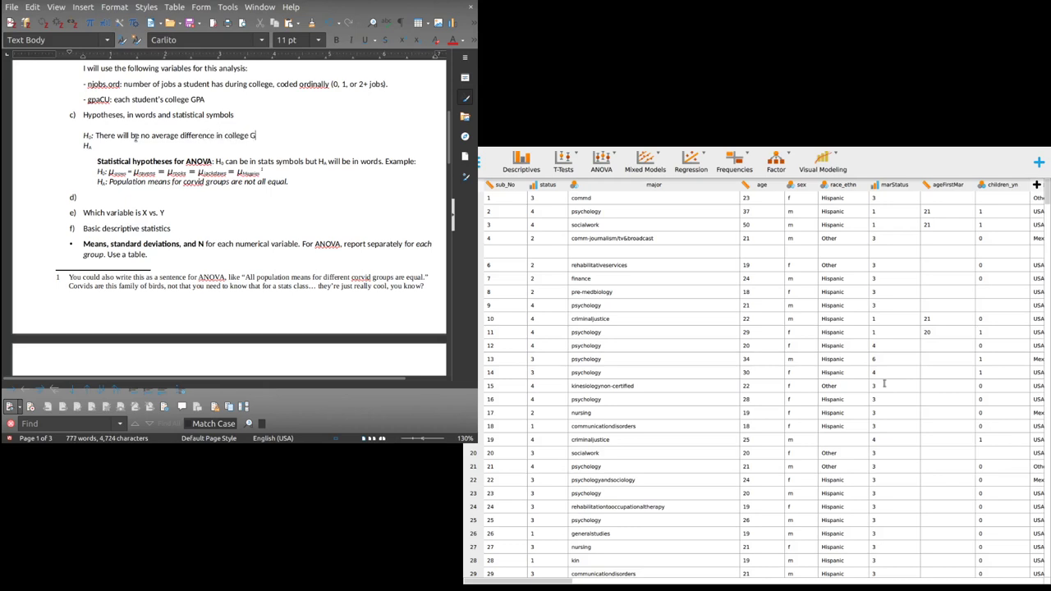
type("PA between students who work zero, one, or ")
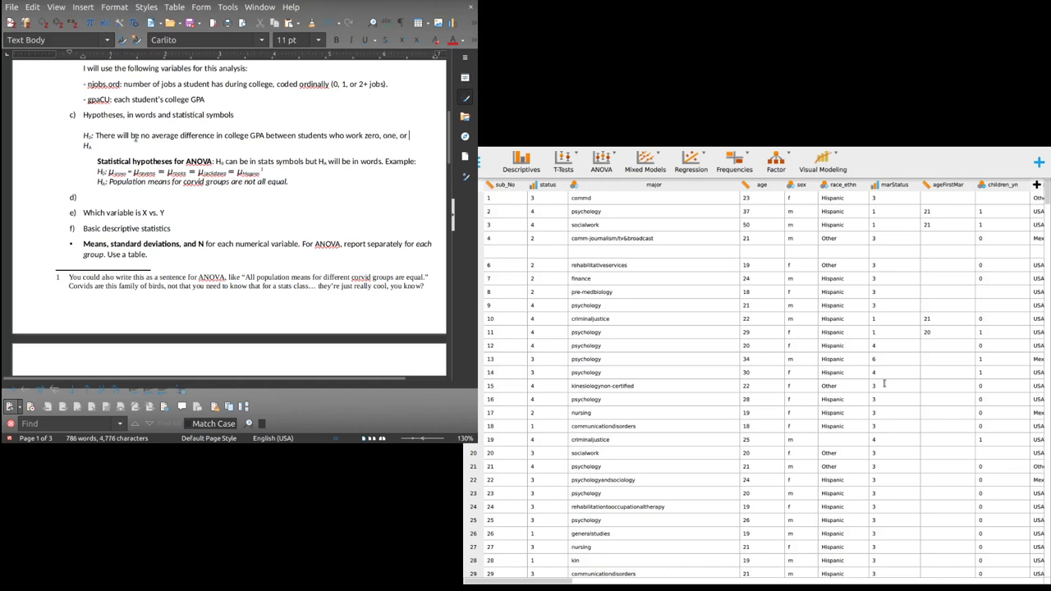
type("two or more jobs.")
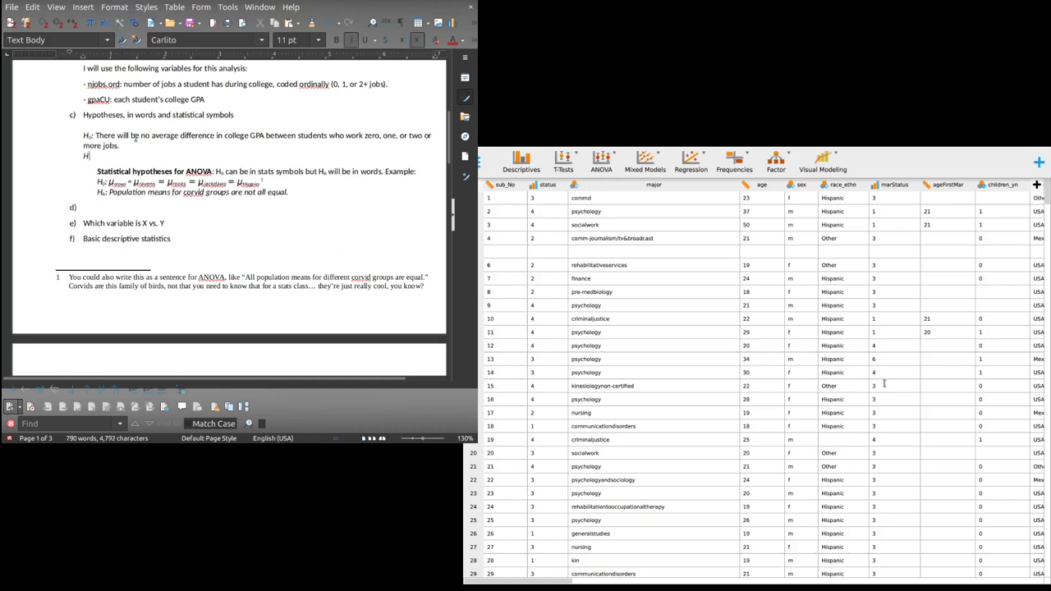
Complete the H_A label with a colon, set at normal text position instead of as a subscript.
key("shift+Left")
key("Right")
key("shift+Left")
key("shift+Left")
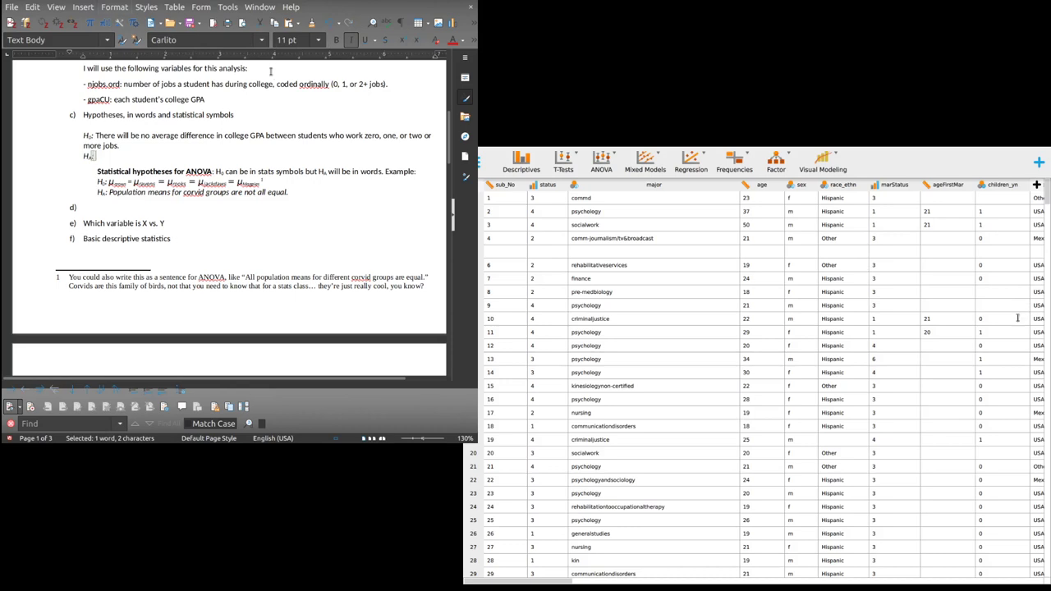
left_click(116, 156)
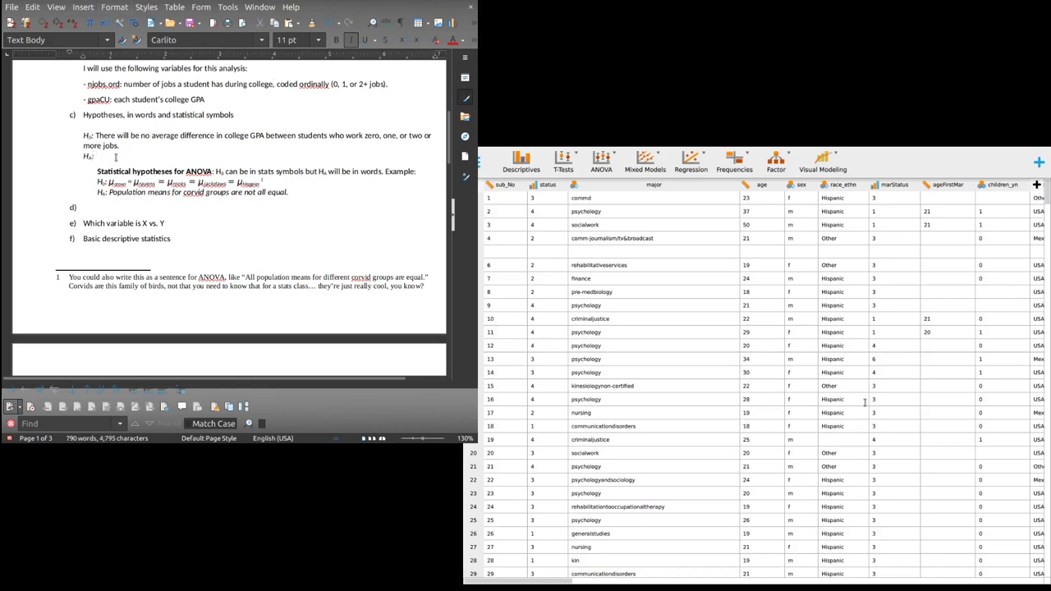
Begin the alternative hypothesis in upright text with "Students who work".
type("T")
key("BackSpace")
type("The")
key("BackSpace")
key("BackSpace")
key("BackSpace")
key("ctrl+i")
type("Population")
key("ctrl+BackSpace")
type("Students who work more")
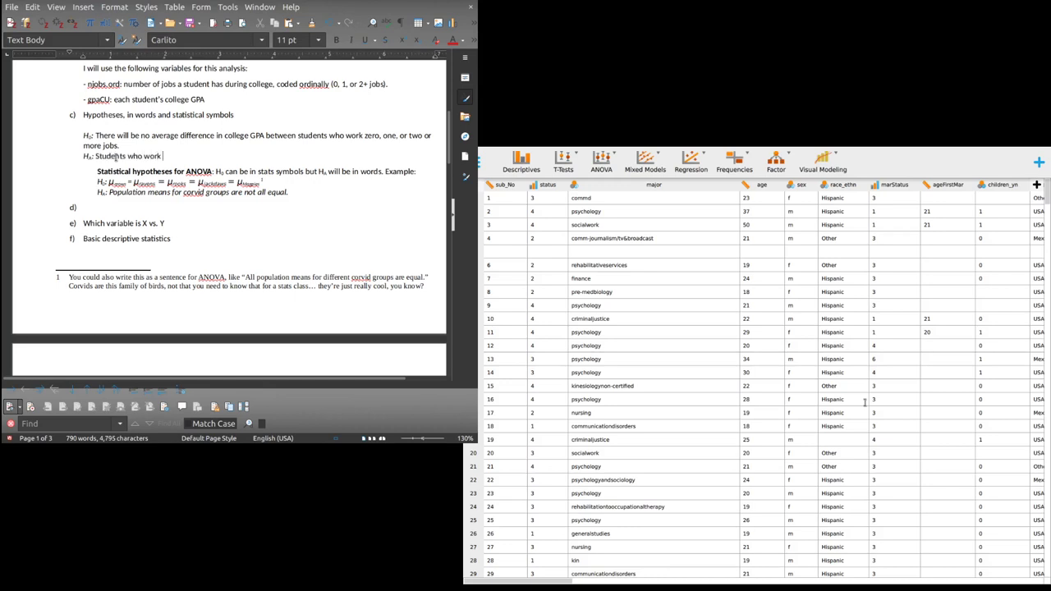
key("BackSpace")
key("BackSpace")
key("BackSpace")
key("BackSpace")
Try continuing the alternative hypothesis with "one or two or more jobs will have".
type("one or more job")
key("BackSpace")
key("BackSpace")
key("BackSpace")
key("BackSpace")
key("BackSpace")
key("BackSpace")
key("BackSpace")
key("BackSpace")
key("BackSpace")
key("BackSpace")
key("BackSpace")
type("or two or more jobs will have di")
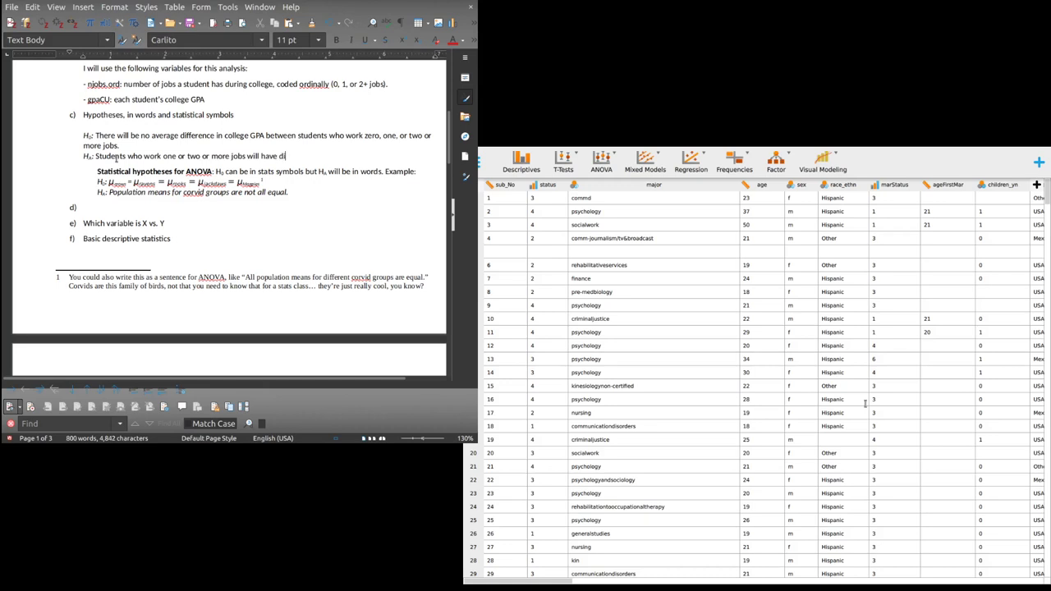
Try the endings "different" and "lower", and delete the alternative hypothesis back to "Students who work".
type("fferent")
key("ctrl+BackSpace")
type("lower")
key("ctrl+BackSpace")
key("ctrl+BackSpace")
key("ctrl+BackSpace")
key("ctrl+BackSpace")
key("ctrl+BackSpace")
key("ctrl+BackSpace")
key("ctrl+BackSpace")
key("ctrl+BackSpace")
key("ctrl+BackSpace")
Continue the alternative hypothesis with "one job will have lower GPA than those who do not work, and those who".
type("one job will have l")
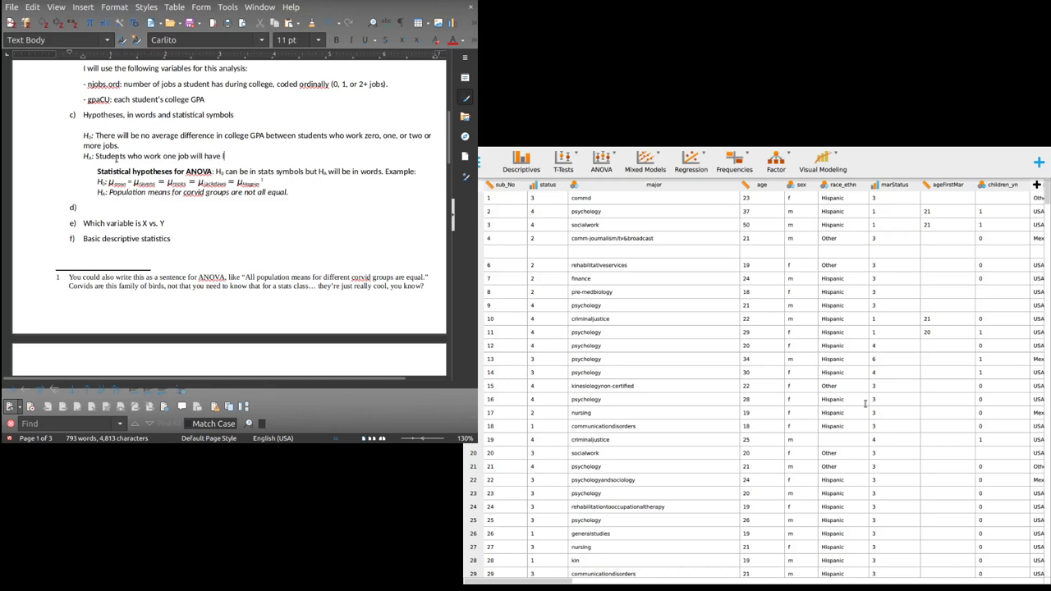
type("ower GPA than those who do not work, and t")
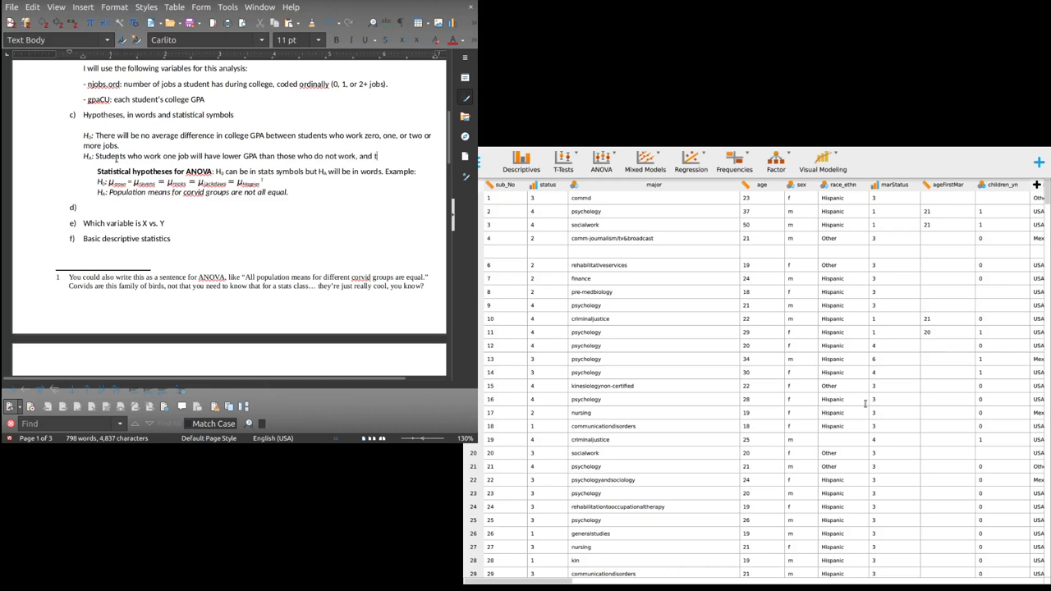
type("hose who")
Delete the alternative hypothesis wording back to "Students who work one".
key("BackSpace")
key("BackSpace")
key("BackSpace")
key("BackSpace")
key("BackSpace")
key("BackSpace")
key("BackSpace")
key("BackSpace")
key("BackSpace")
key("BackSpace")
key("BackSpace")
key("BackSpace")
key("BackSpace")
key("BackSpace")
key("BackSpace")
key("BackSpace")
key("BackSpace")
key("BackSpace")
key("BackSpace")
key("BackSpace")
key("BackSpace")
key("BackSpace")
key("BackSpace")
key("BackSpace")
key("BackSpace")
key("BackSpace")
key("BackSpace")
key("BackSpace")
key("BackSpace")
key("BackSpace")
key("BackSpace")
key("BackSpace")
key("BackSpace")
key("BackSpace")
key("BackSpace")
key("BackSpace")
key("BackSpace")
key("BackSpace")
key("BackSpace")
key("BackSpace")
key("BackSpace")
key("BackSpace")
key("BackSpace")
key("BackSpace")
key("BackSpace")
key("BackSpace")
key("BackSpace")
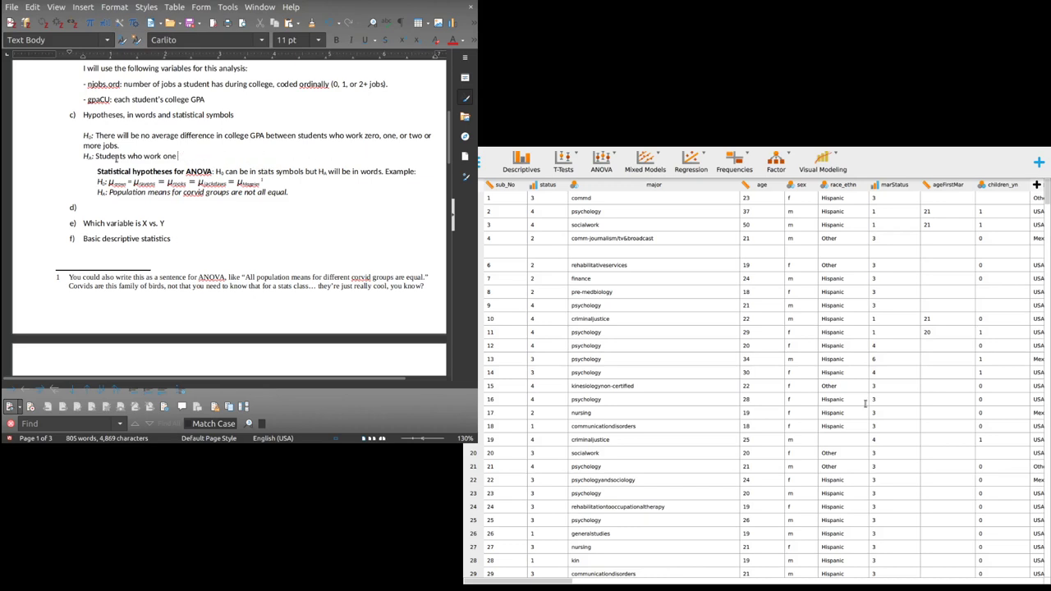
Delete the alternative hypothesis back to "Students" and continue it with "who work zero, one, or two or more jobs".
key("BackSpace")
key("BackSpace")
key("BackSpace")
key("BackSpace")
key("BackSpace")
key("BackSpace")
key("BackSpace")
key("BackSpace")
key("BackSpace")
key("BackSpace")
key("BackSpace")
key("BackSpace")
key("BackSpace")
type("who work zero, one, or two or more jobs wil")
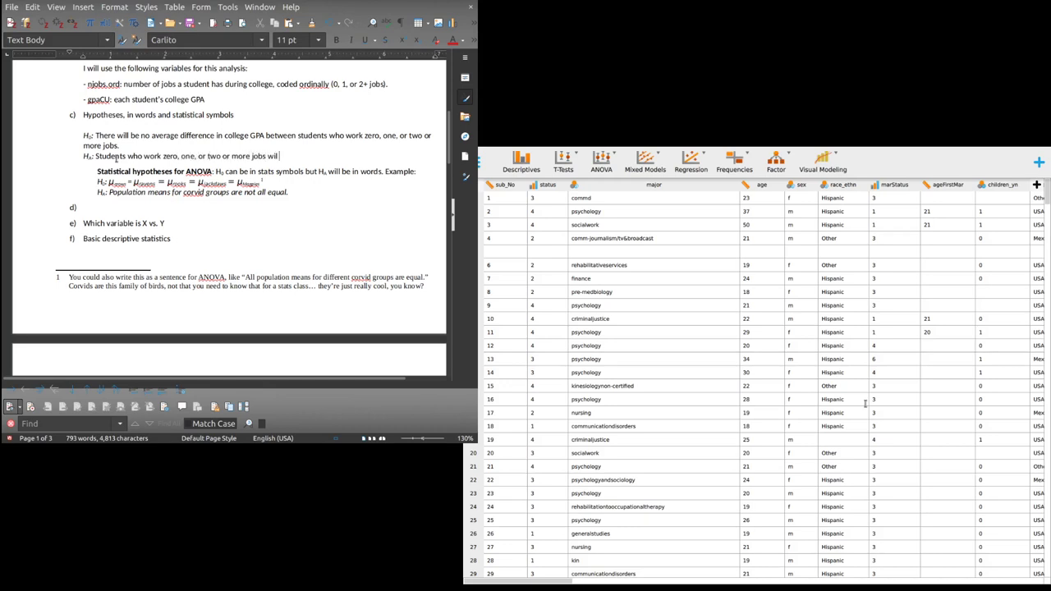
Try continuing the alternative hypothesis with "will not have the s", and delete it back to "two or more jobs".
type("l not have the s")
key("BackSpace")
key("BackSpace")
key("BackSpace")
key("BackSpace")
key("BackSpace")
key("BackSpace")
key("BackSpace")
key("BackSpace")
key("BackSpace")
key("BackSpace")
key("BackSpace")
key("BackSpace")
key("BackSpace")
key("BackSpace")
key("BackSpace")
key("BackSpace")
key("BackSpace")
key("BackSpace")
key("BackSpace")
type("to")
key("BackSpace")
key("BackSpace")
Finish the alternative hypothesis with "do not have the same average college GPA", leaving no extra list item after it.
type("do not have the same average c")
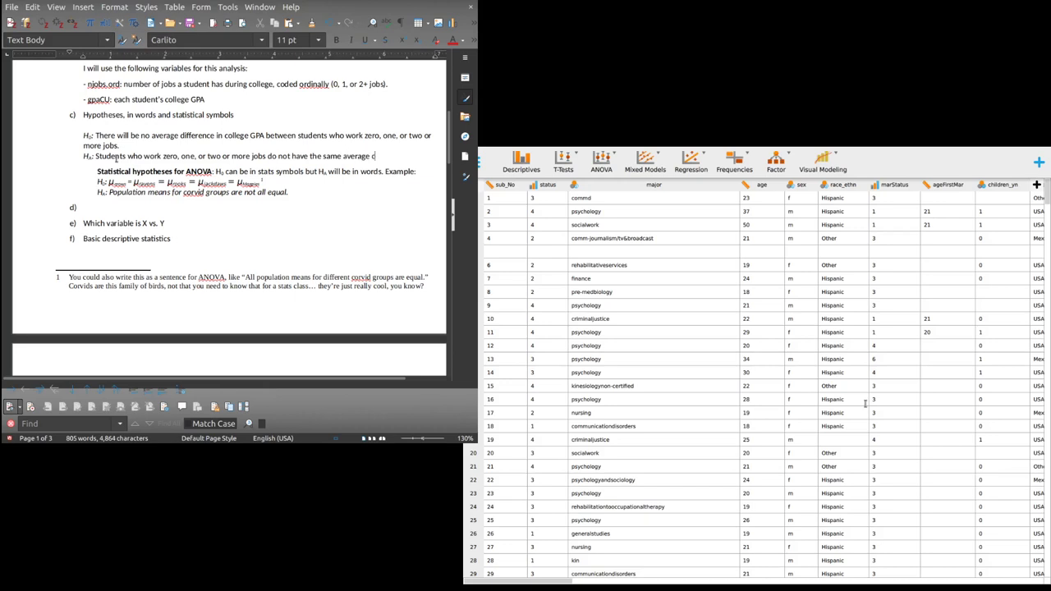
type("ollege GPA")
key("Return")
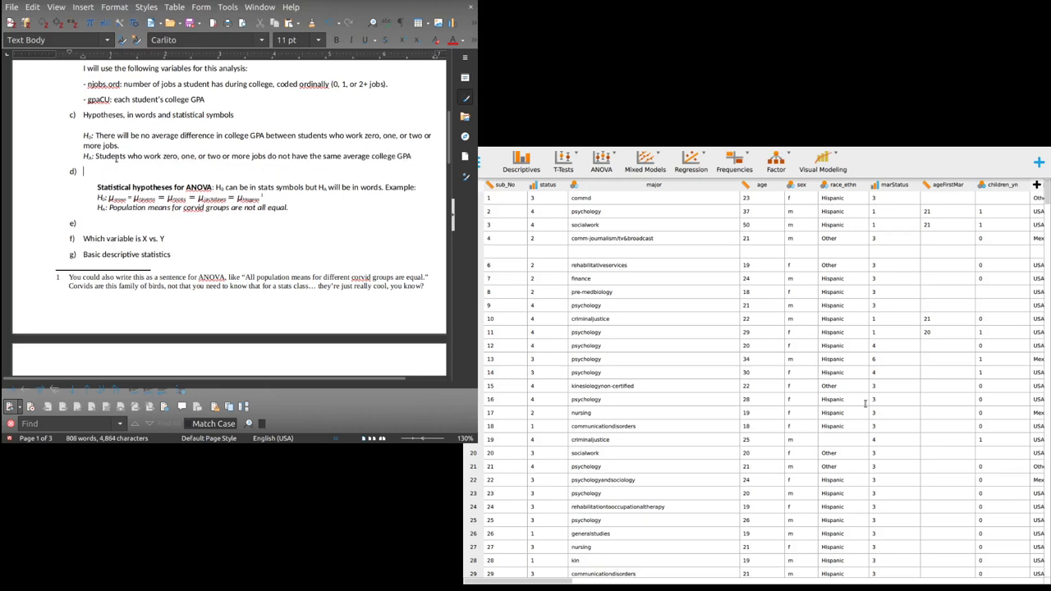
key("BackSpace")
Delete the "Statistical hypotheses for ANOVA" instruction line below the worded hypotheses.
key("Down")
key("shift+End")
key("Delete")
key("BackSpace")
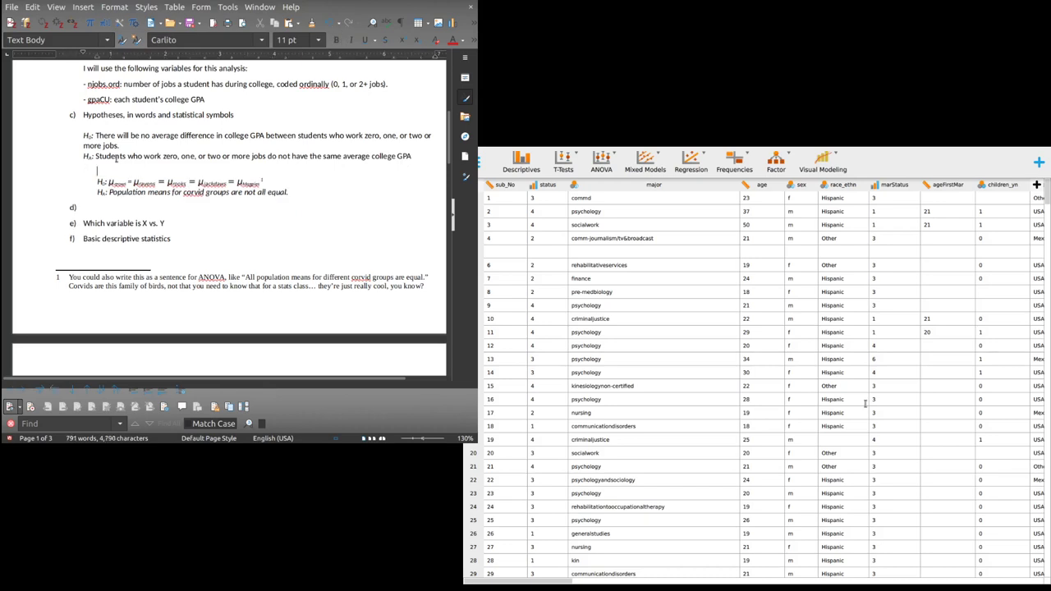
Replace the first mean's subscript in the symbolic null hypothesis with 0.
key("Right")
key("Right")
key("Right")
key("Right")
key("Right")
key("Right")
key("Right")
key("Right")
key("Right")
key("Right")
key("BackSpace")
key("BackSpace")
key("BackSpace")
key("BackSpace")
key("BackSpace")
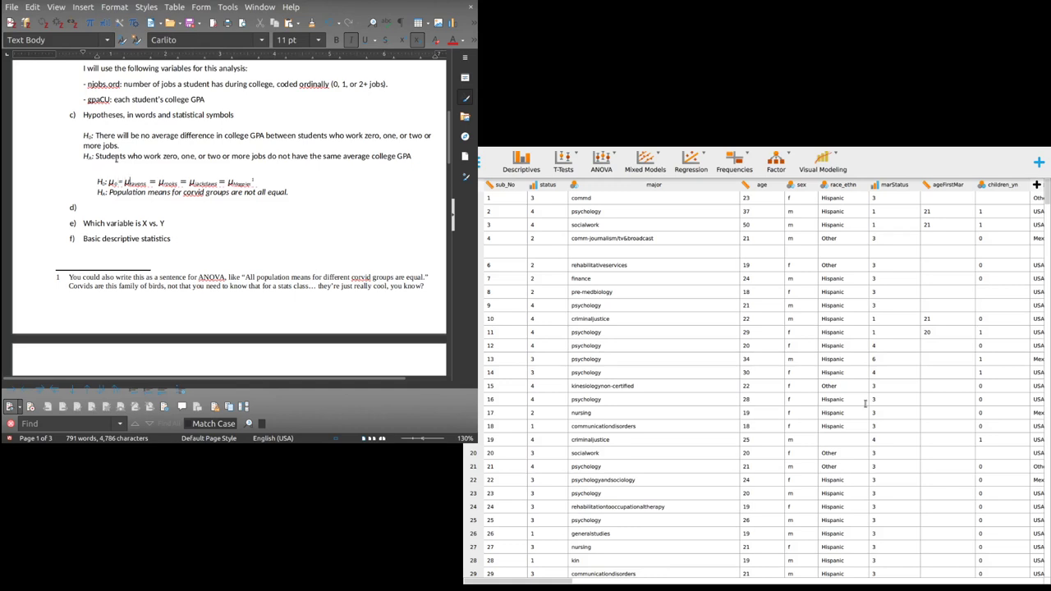
Replace the second mean's subscript in the symbolic null hypothesis with 1.
key("Right")
key("Right")
key("Right")
key("Right")
key("Right")
key("Right")
key("Right")
key("Right")
key("BackSpace")
key("BackSpace")
key("BackSpace")
key("BackSpace")
key("BackSpace")
key("BackSpace")
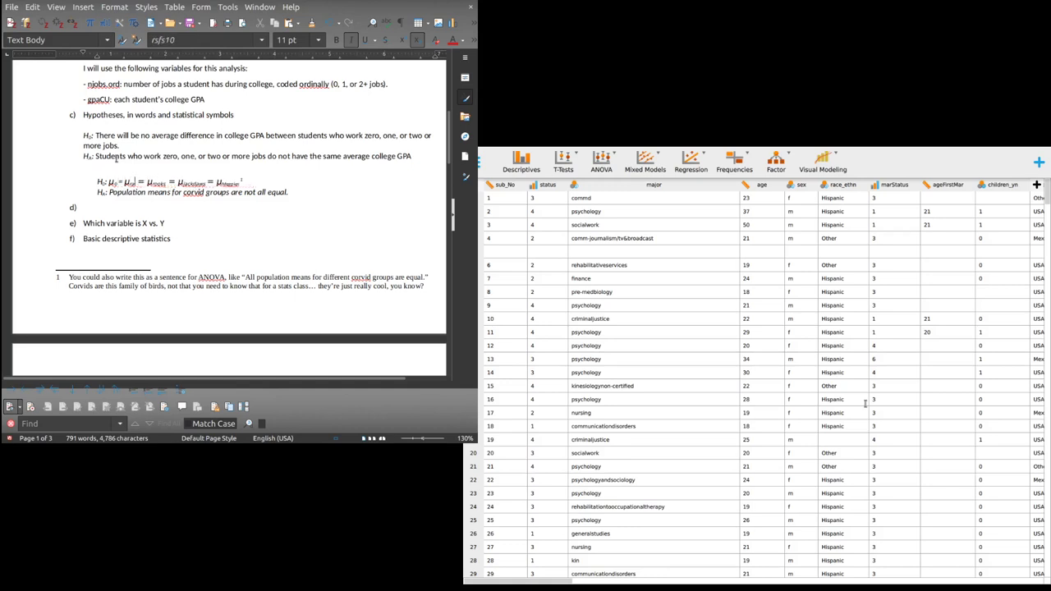
type("1")
Change the third mean's subscript to 2+ and delete the remaining means and footnote mark from the symbolic null hypothesis.
key("BackSpace")
key("BackSpace")
key("BackSpace")
key("BackSpace")
key("BackSpace")
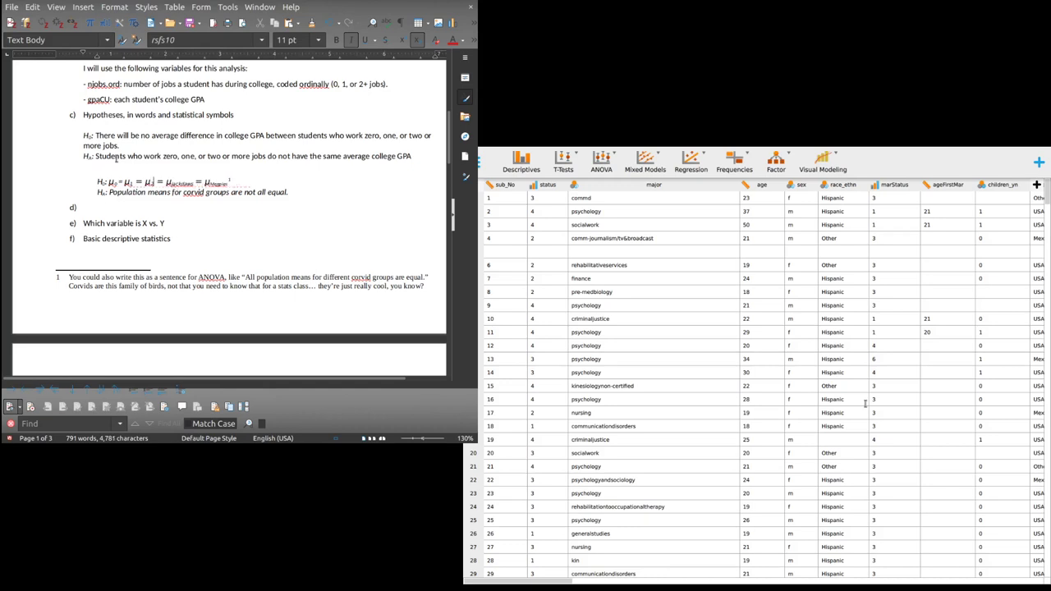
type("2+")
key("shift+End")
key("Delete")
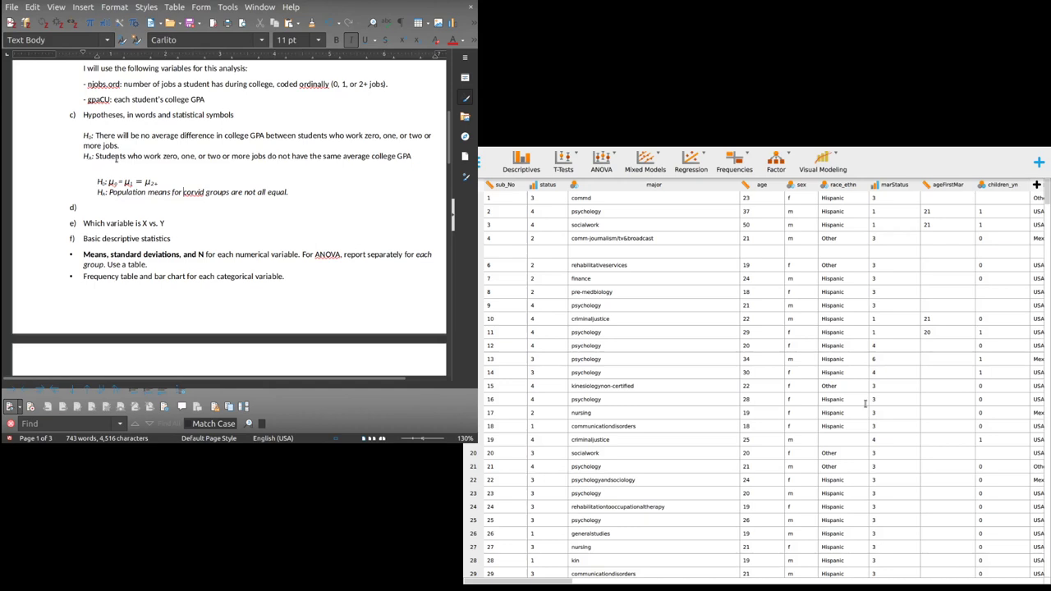
Replace "corvid" with "number of jobs" in quotation marks in the example alternative hypothesis, and remove the empty list item below it.
key("ctrl+Delete")
type("\"number of jobs\"")
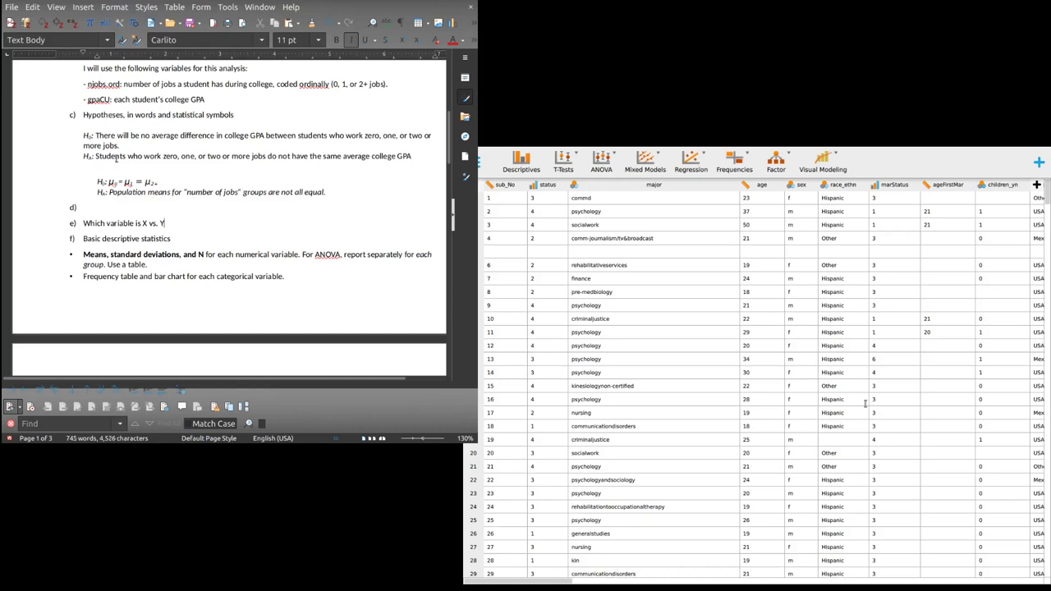
key("Up")
key("BackSpace")
Below "Which variable is X vs. Y", add the unnumbered lines "X = number of jobs" and "Y = college GPA".
key("Insert")
key("End")
key("Return")
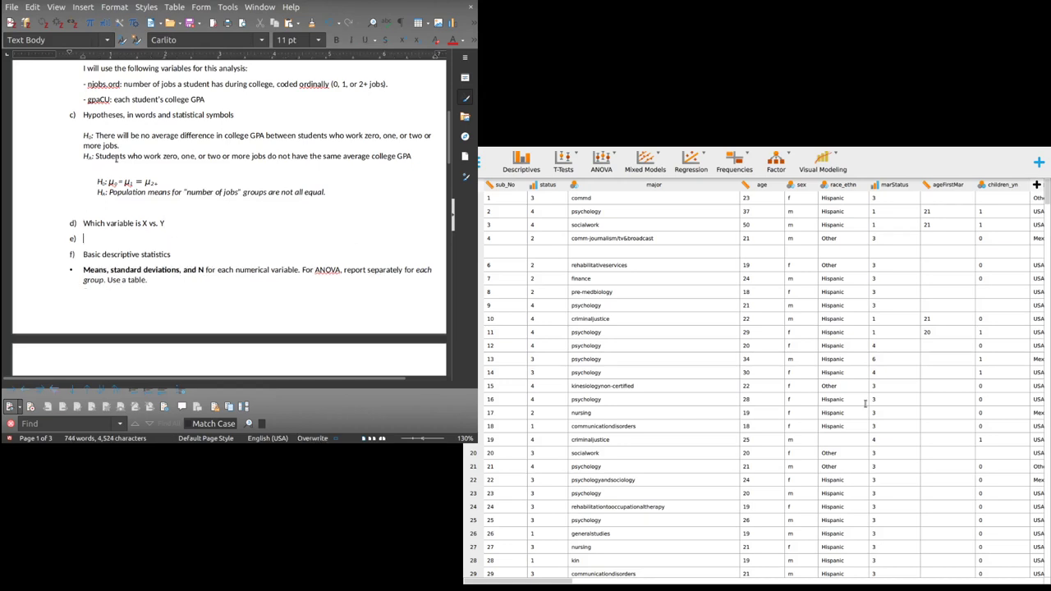
key("BackSpace")
type("X = number of jobs")
key("Return")
type("Y = ")
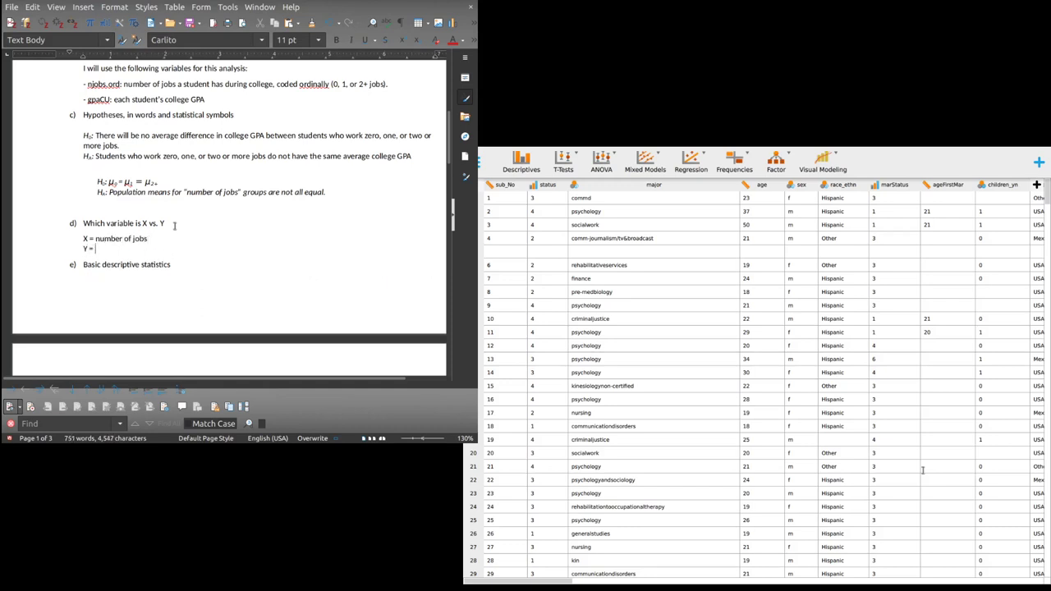
type("college GPA")
Add an opening parenthesis after "X = number of jobs" for the variable name.
key("Up")
key("Insert")
type("(njob")
key("BackSpace")
key("BackSpace")
key("BackSpace")
key("BackSpace")
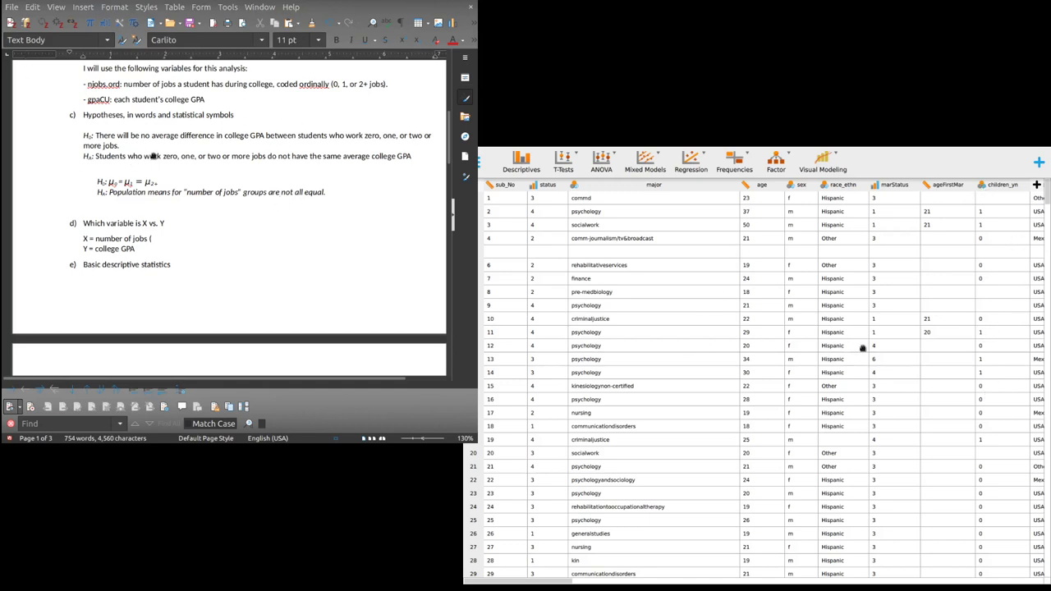
Look up the ordinal jobs variable in the dataset and replace "njobs.ord" in the variable descriptions with "JobNoJobs_ord".
scroll(863, 348, "right", 15)
scroll(739, 353, "down", 3)
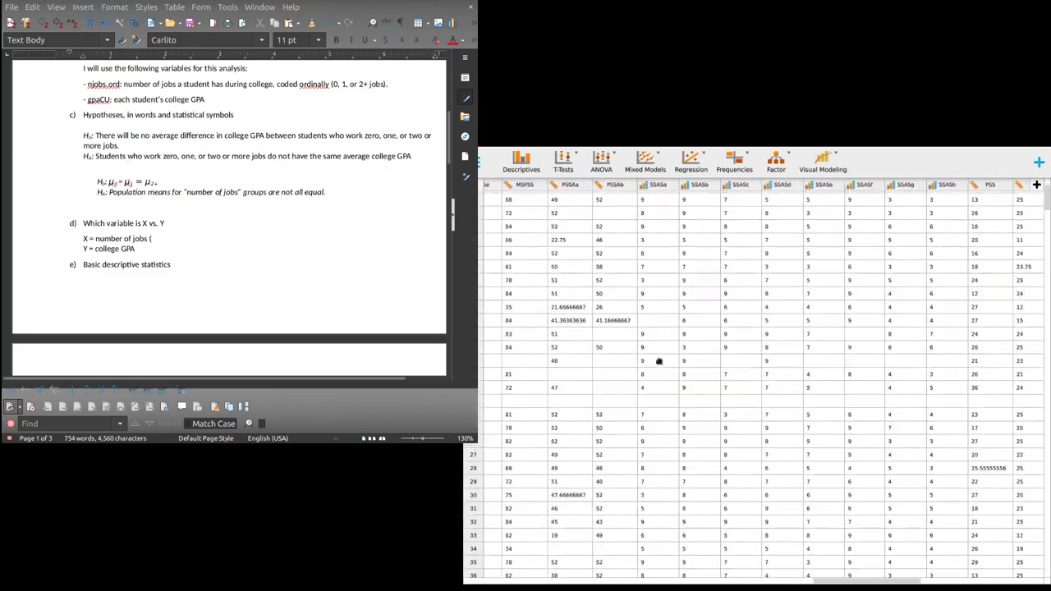
scroll(658, 360, "right", 10)
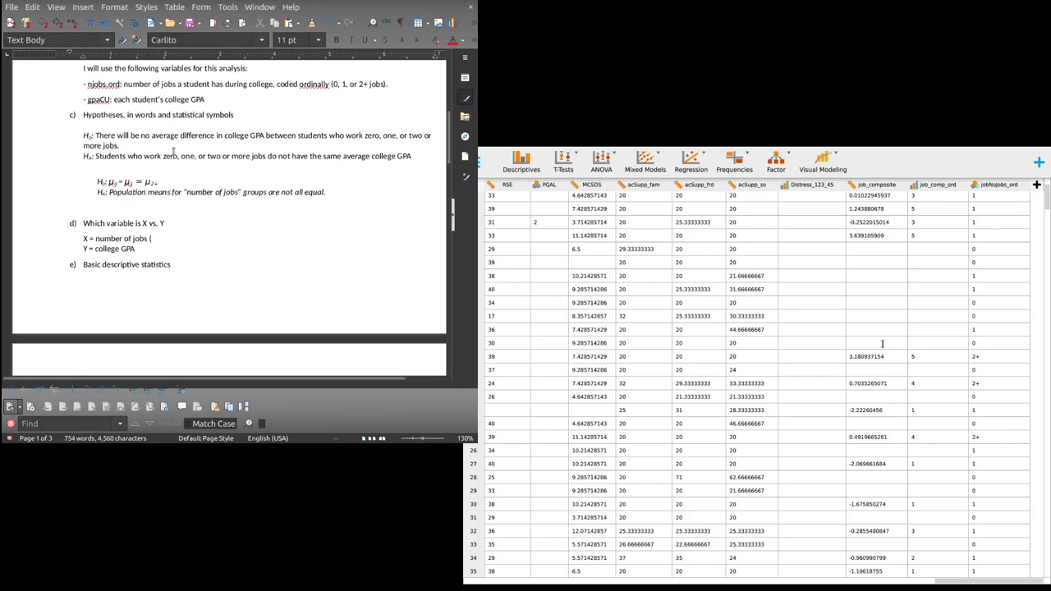
scroll(173, 151, "up", 1)
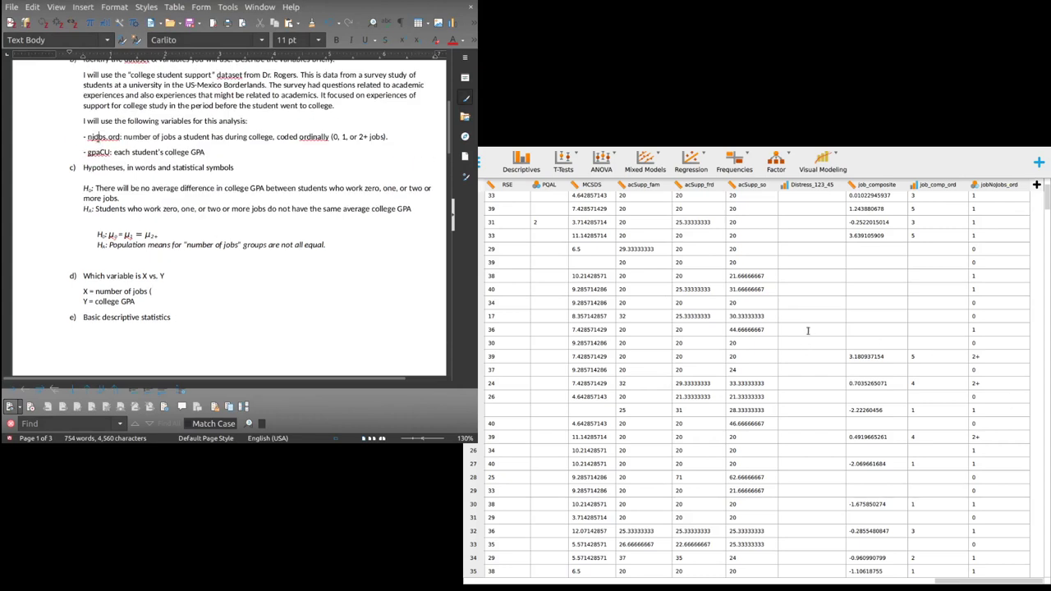
double_click(98, 137)
key("Delete")
key("Delete")
key("Delete")
key("Delete")
key("Delete")
key("Delete")
key("Delete")
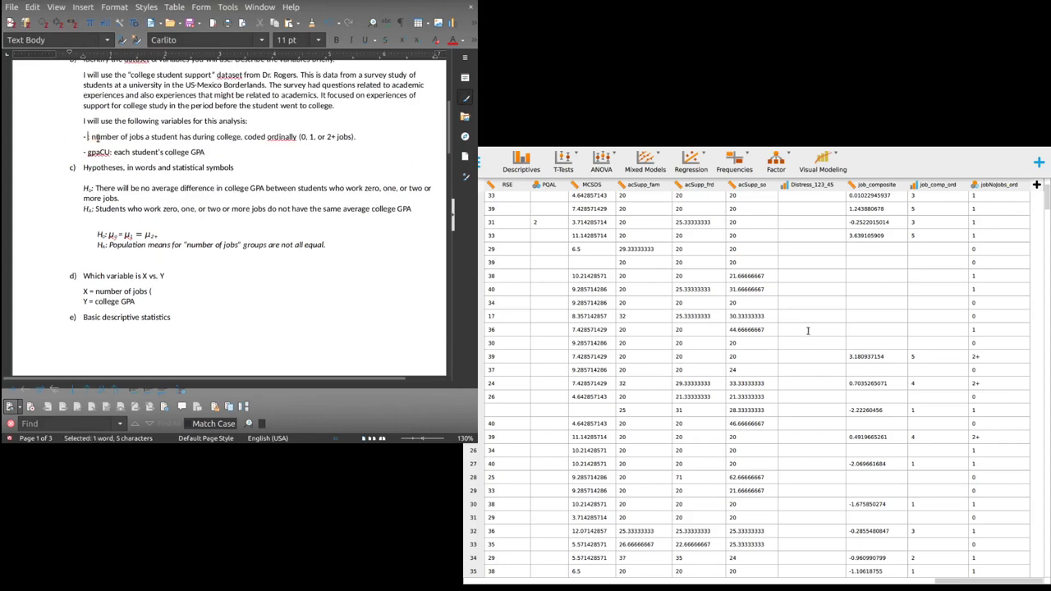
type("JobNoJobs_")
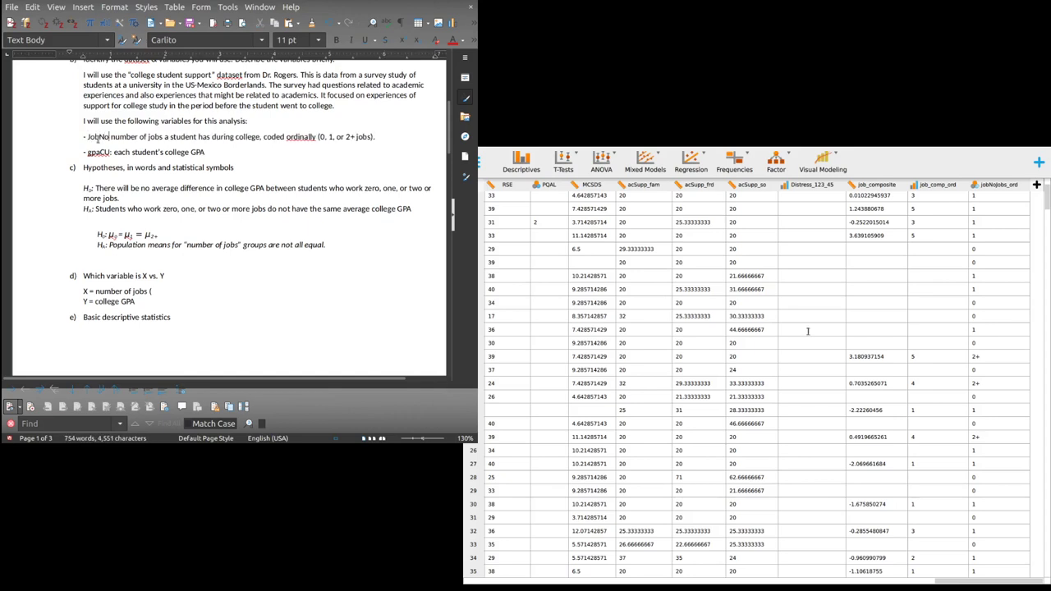
type("ord:")
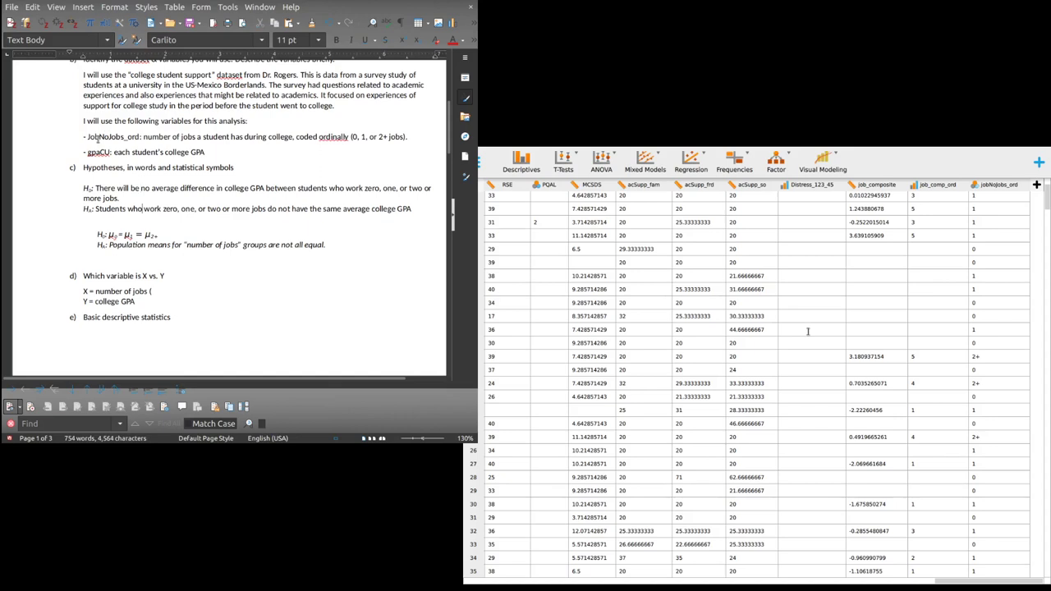
Copy "JobNoJobs_ord" into the parentheses after "X = number of jobs", and add "(gpaCU)" after "Y = college GPA".
key("shift+Left")
key("shift+Left")
key("shift+Left")
key("shift+Left")
key("shift+Left")
key("shift+Left")
key("shift+Left")
key("shift+Left")
key("shift+Left")
key("shift+Left")
key("shift+Left")
key("shift+Left")
key("shift+Left")
key("shift+Left")
key("ctrl+c")
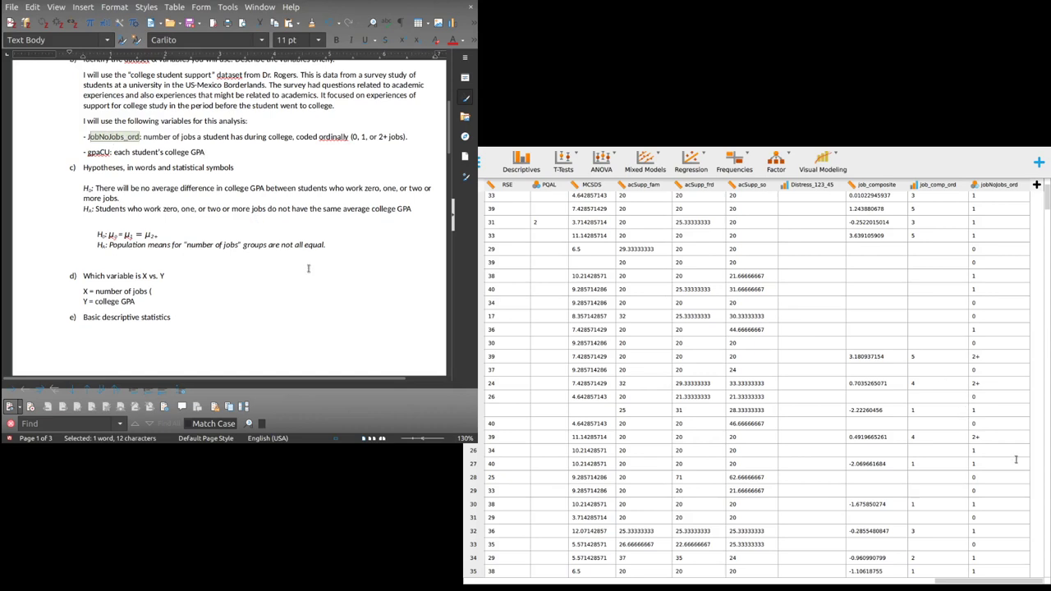
key("Down")
key("Down")
key("Down")
key("Down")
key("Down")
key("Down")
key("Down")
key("Down")
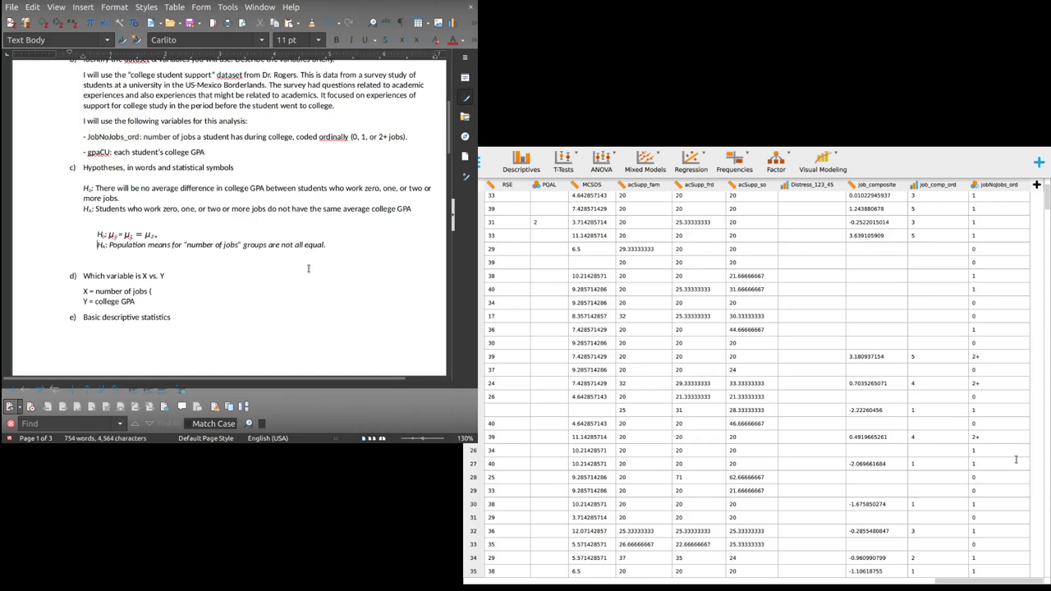
key("Up")
key("ctrl+v")
type(")")
key("Right")
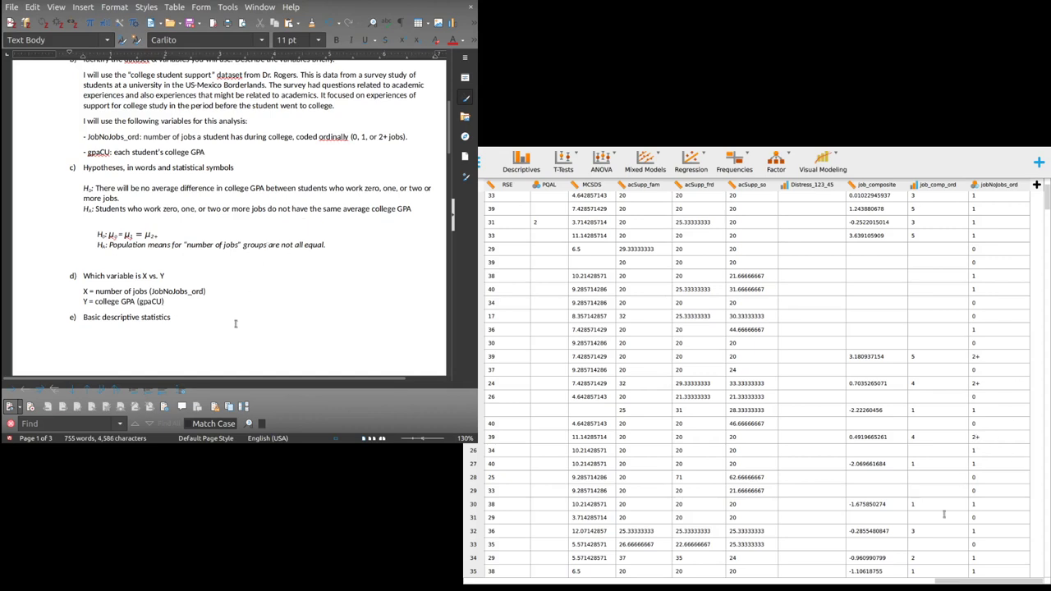
Check the basic descriptive statistics requirements, switch to JASP, and create a Descriptive Statistics analysis with gpaCU as the variable.
scroll(184, 304, "down", 5)
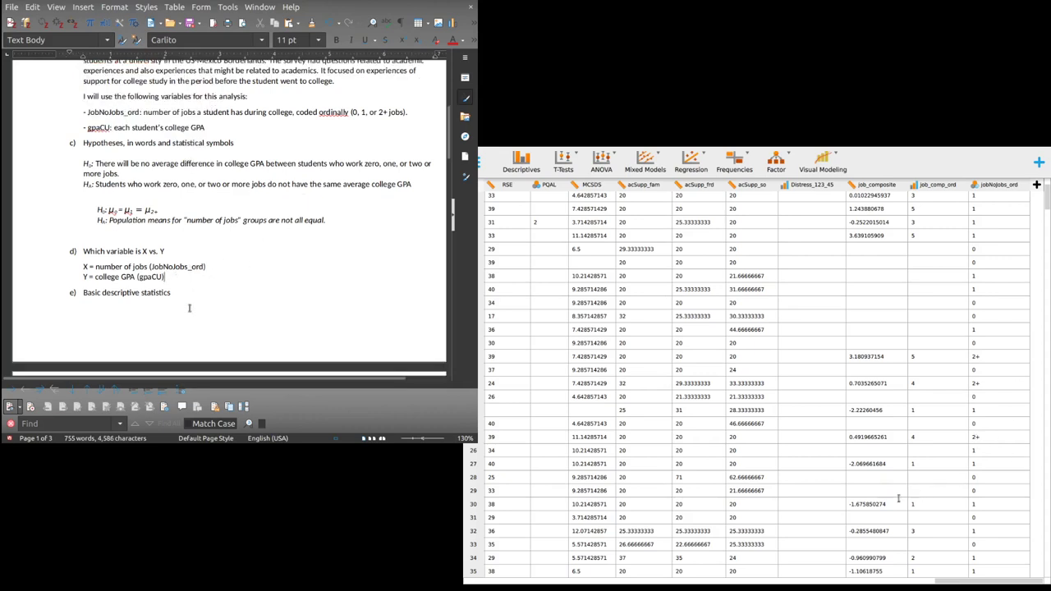
scroll(170, 243, "up", 1)
key("Down")
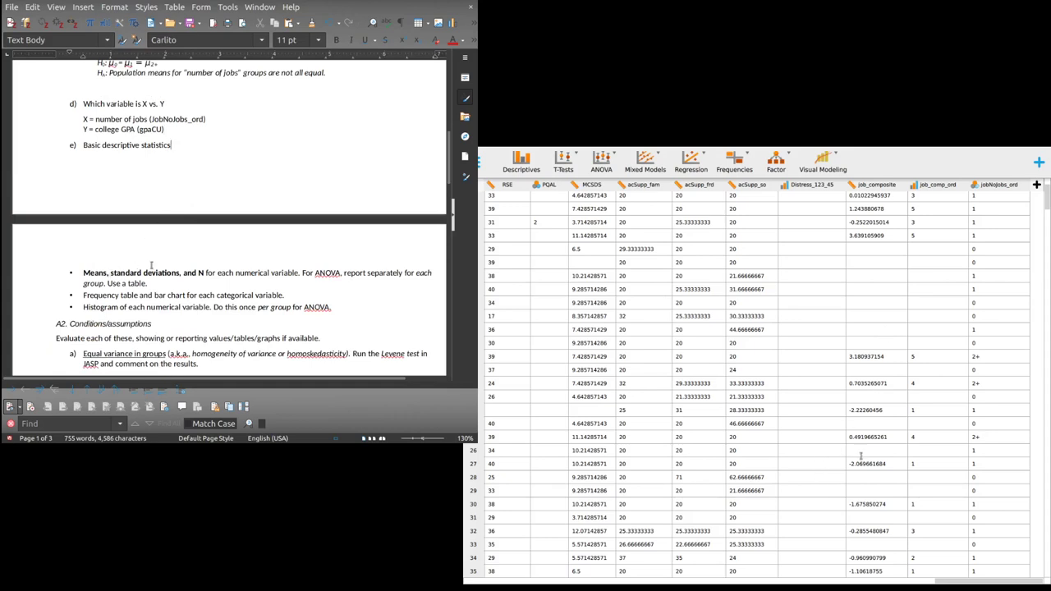
scroll(238, 271, "down", 2)
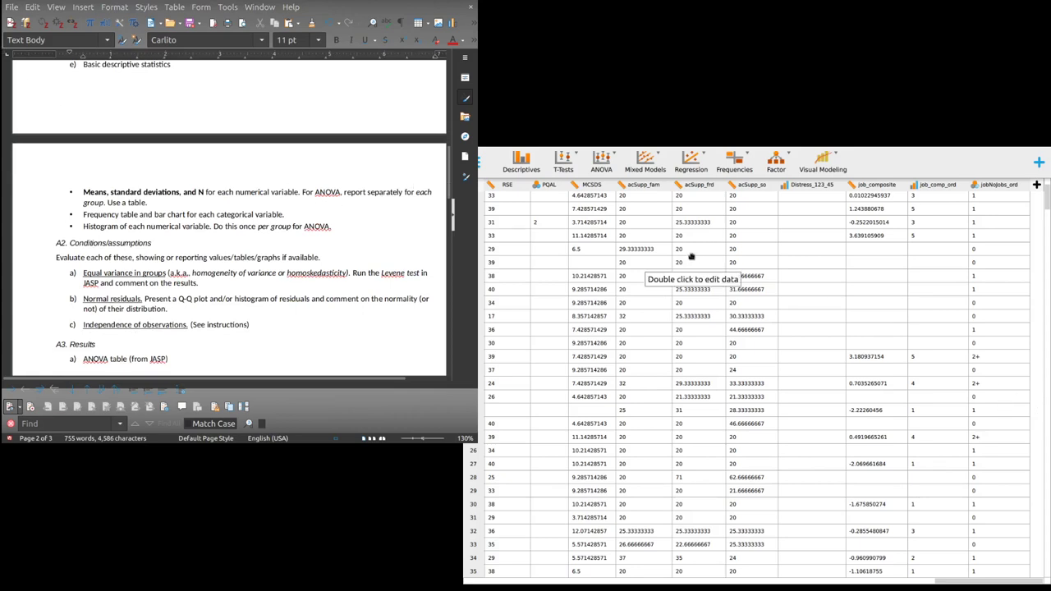
left_click(523, 159)
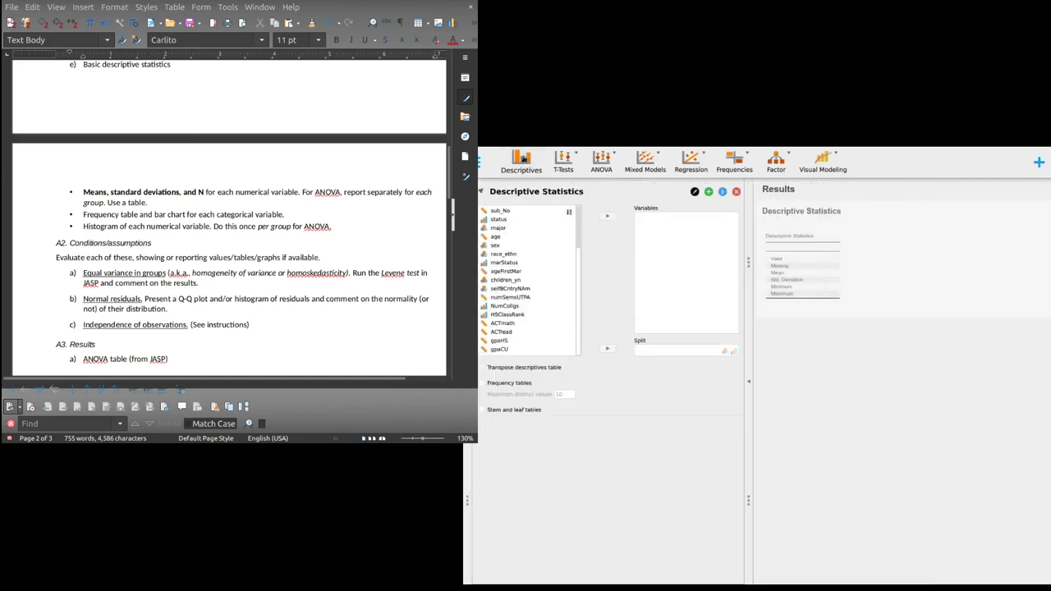
scroll(537, 309, "down", 3)
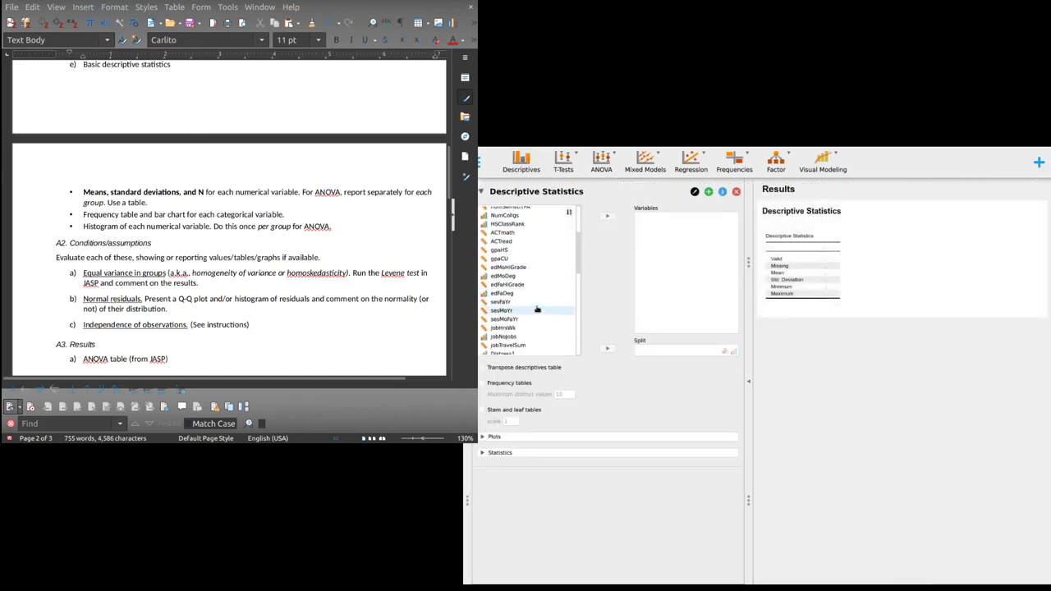
scroll(537, 309, "down", 5)
scroll(538, 308, "up", 10)
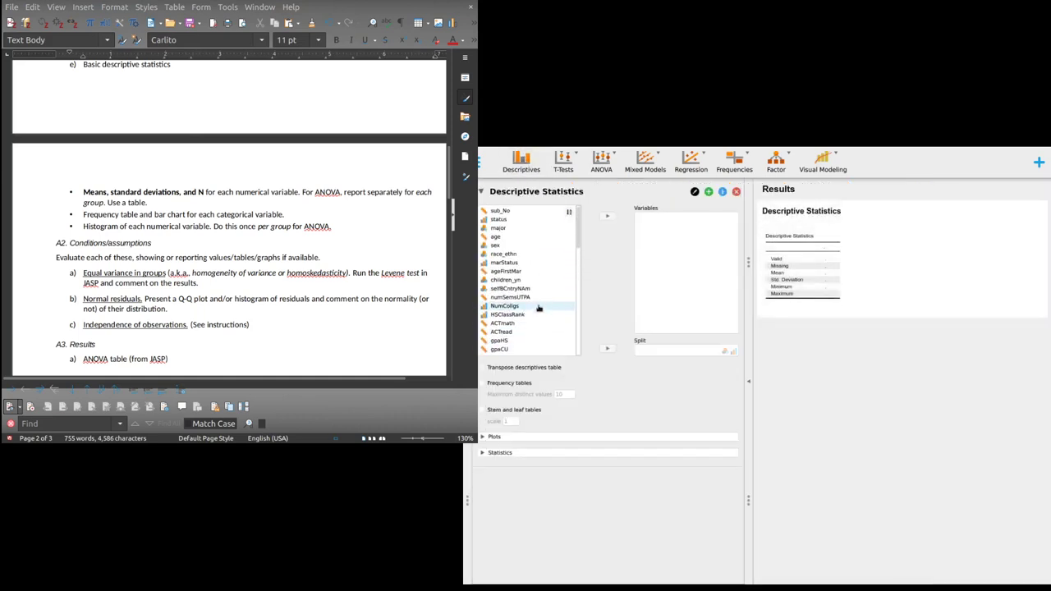
left_click(530, 349)
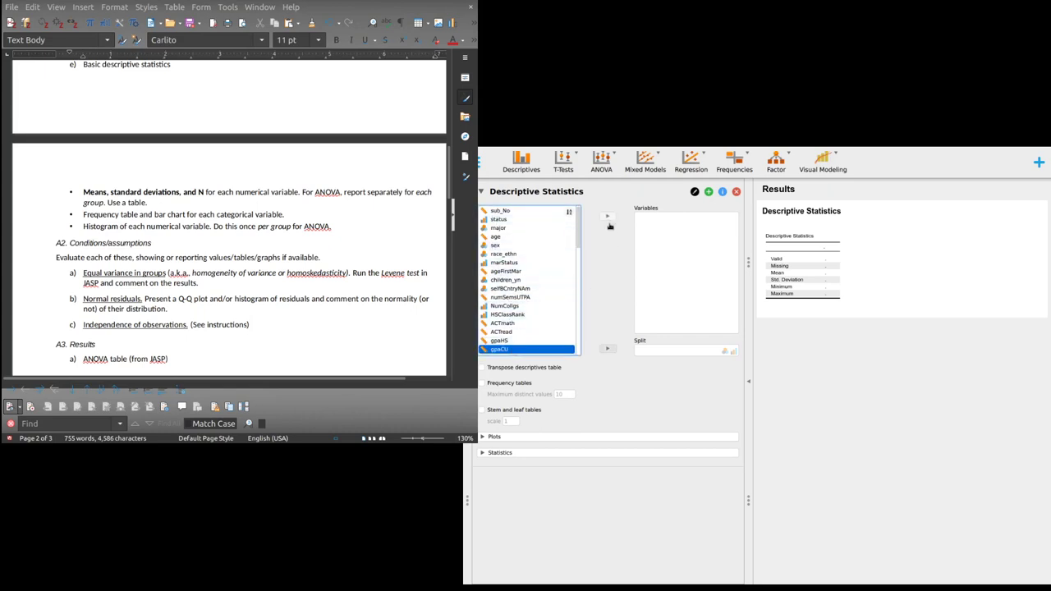
key("ctrl+plus")
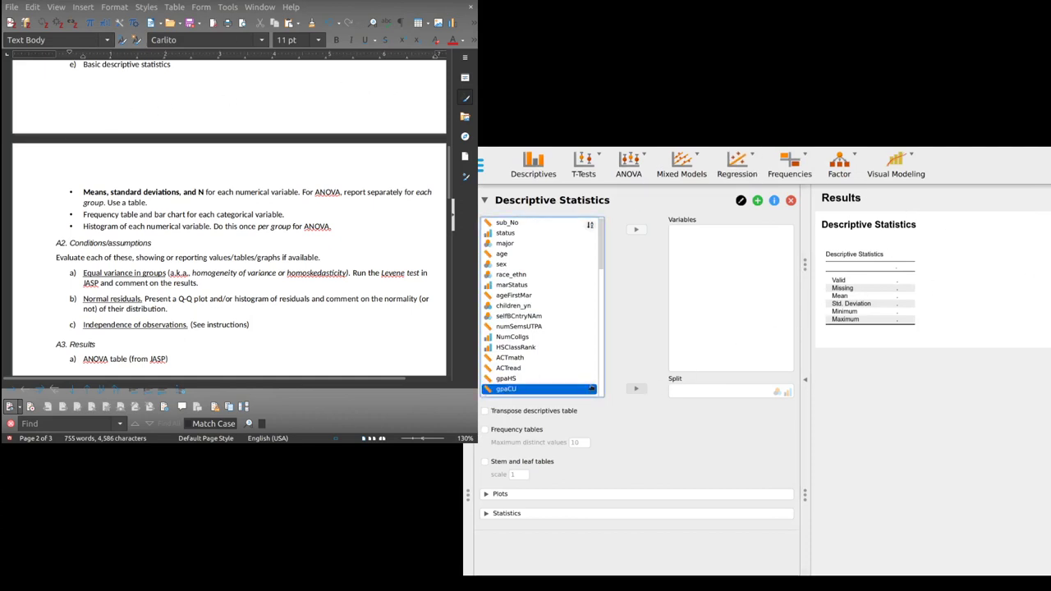
left_click(635, 229)
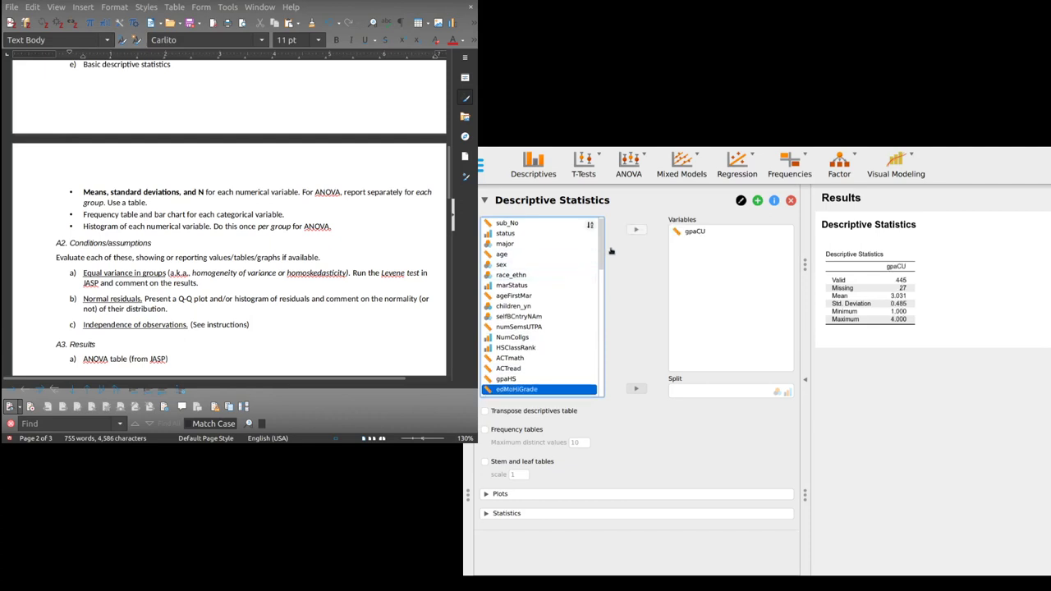
Split the gpaCU descriptive statistics by jobNoJobs_ord.
left_click_drag(601, 249, 602, 374)
left_click(536, 393)
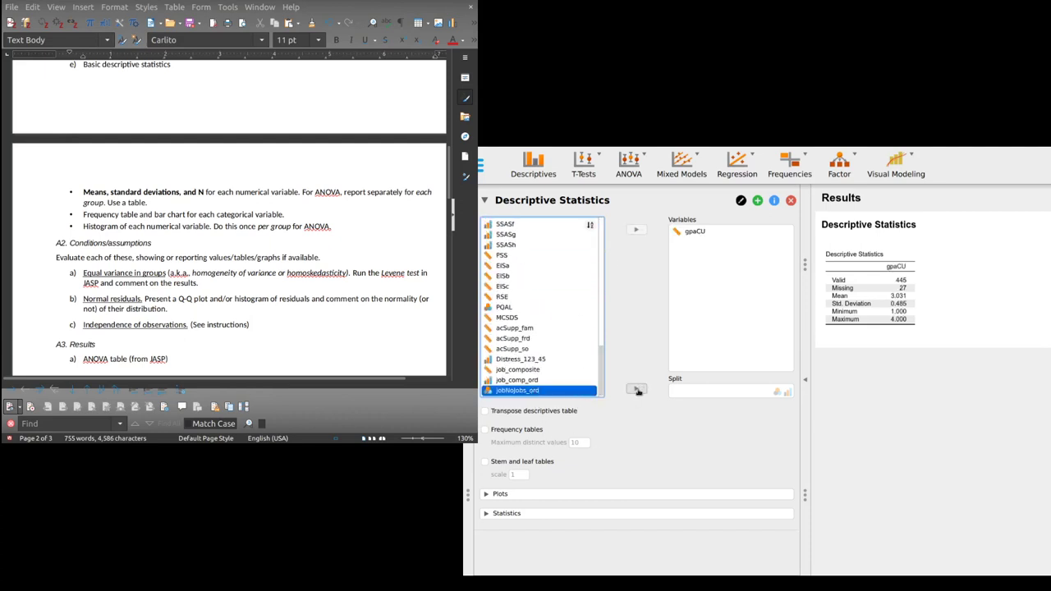
left_click(637, 390)
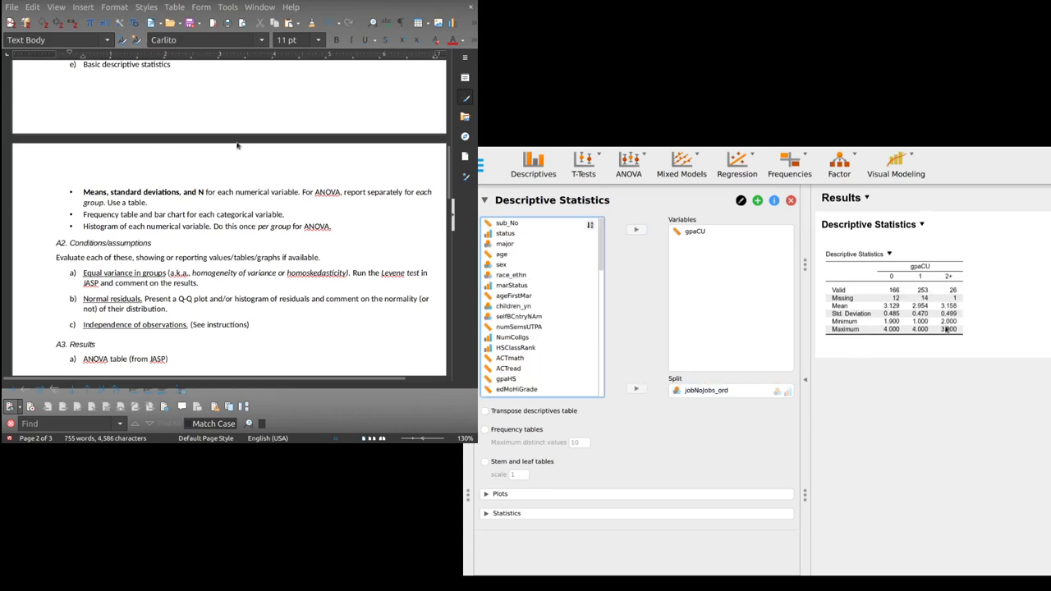
Copy the gpaCU Descriptive Statistics table from JASP and paste it below the "Means, standard deviations, and N" bullet in the document.
left_click(890, 254)
left_click(903, 266)
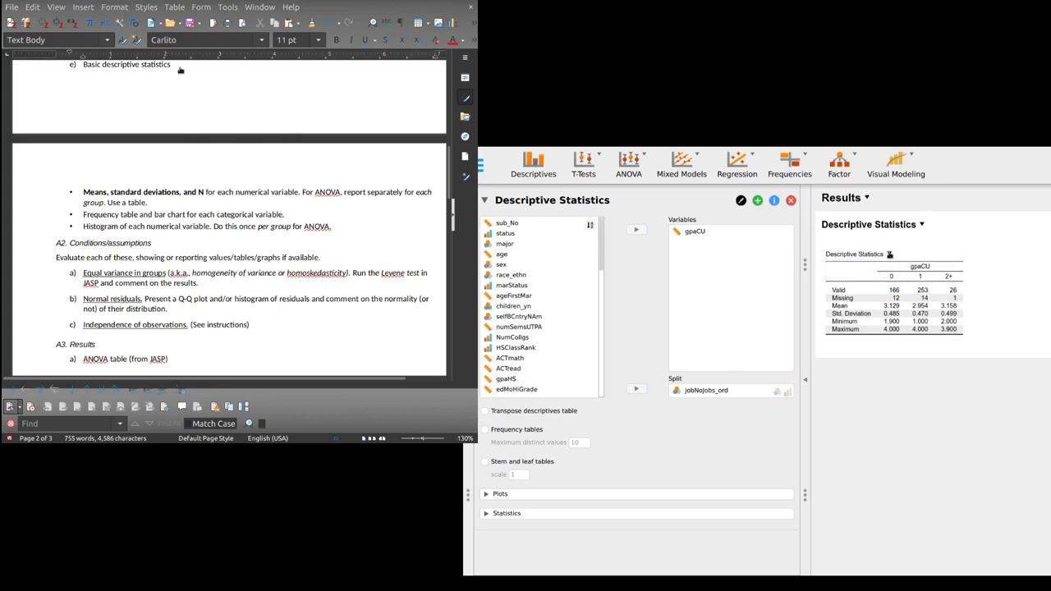
left_click(890, 255)
left_click(913, 267)
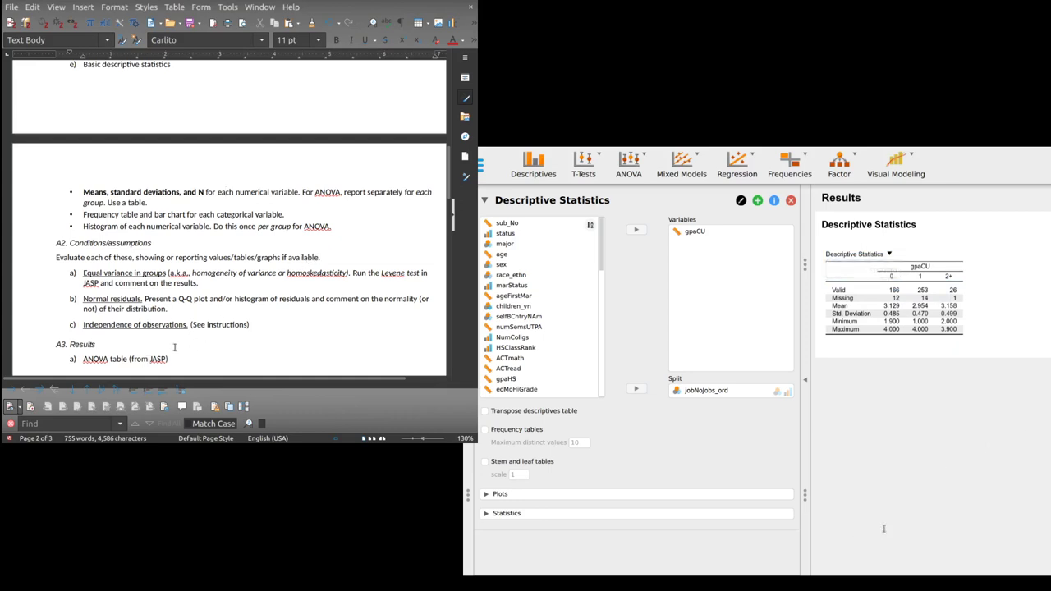
scroll(238, 319, "down", 1)
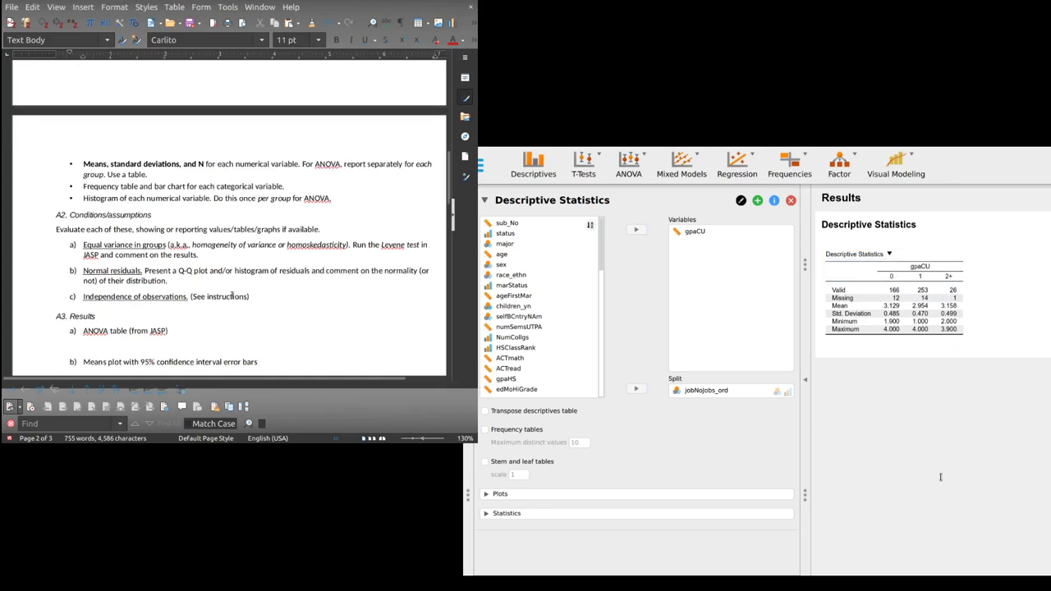
scroll(238, 312, "down", 2)
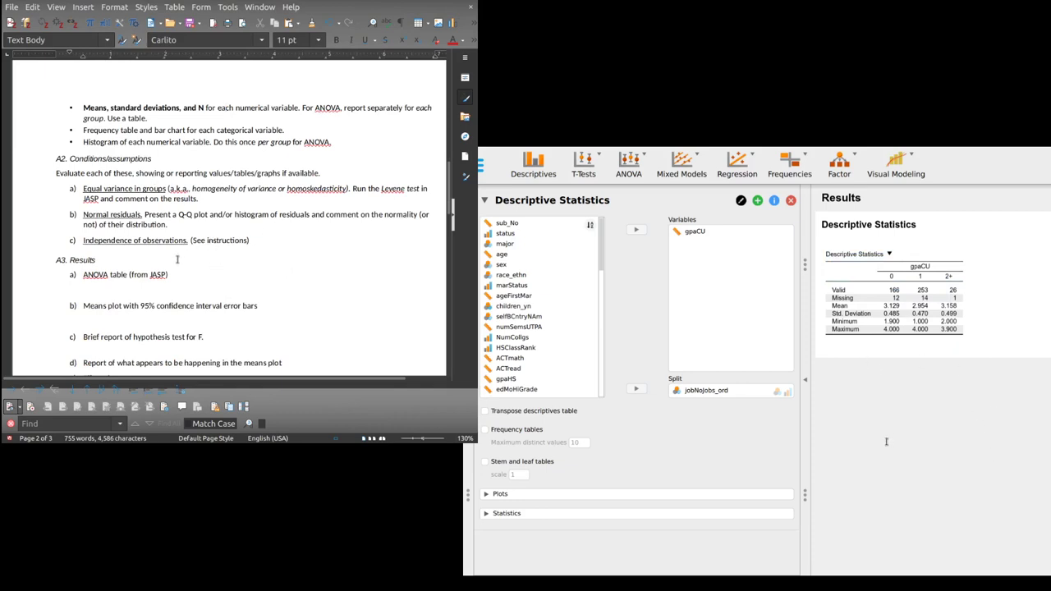
scroll(158, 261, "up", 1)
scroll(158, 261, "up", 1)
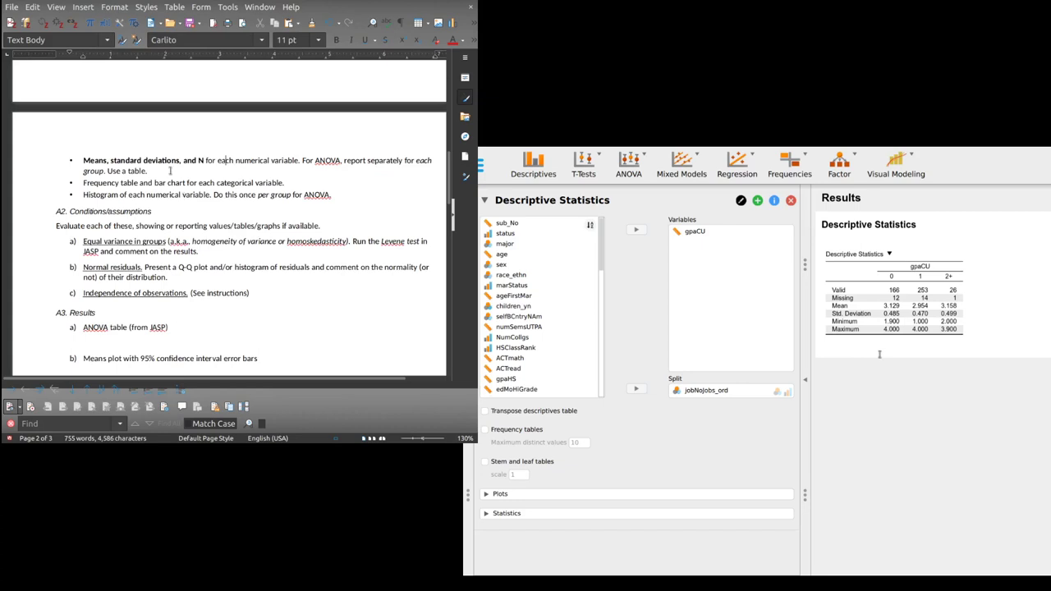
key("Return")
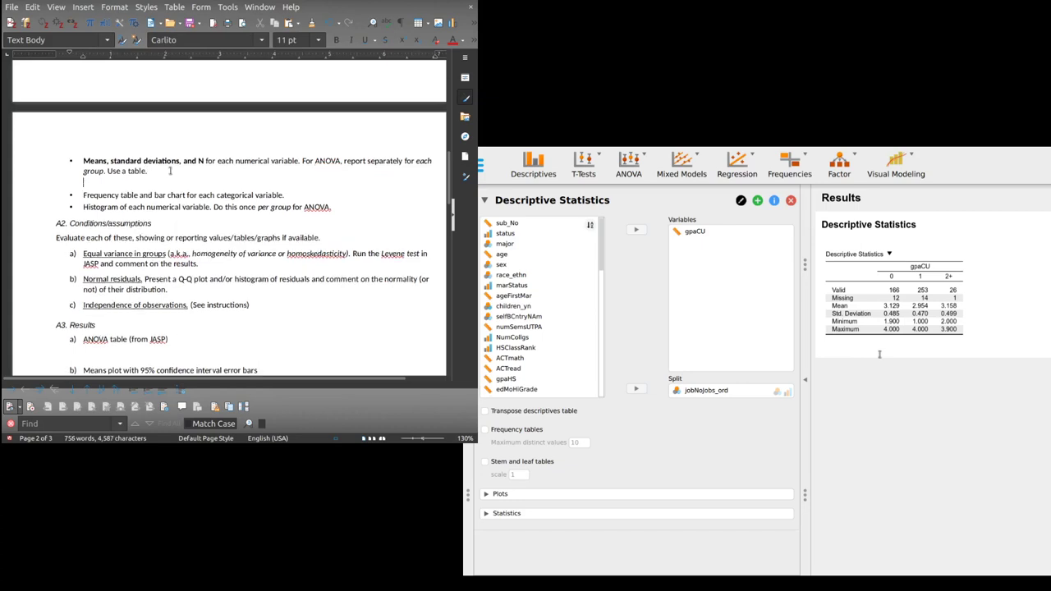
key("ctrl+v")
scroll(170, 171, "up", 1)
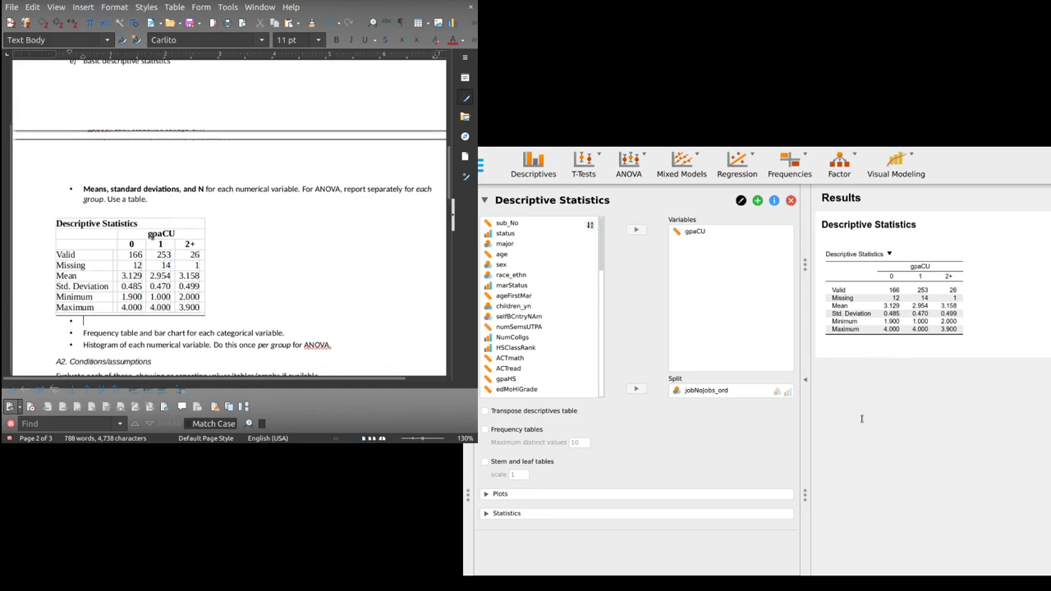
Delete the "Means, standard deviations, and N" instruction bullet above the pasted table, including its leftover blank line.
left_click_drag(148, 233, 185, 230)
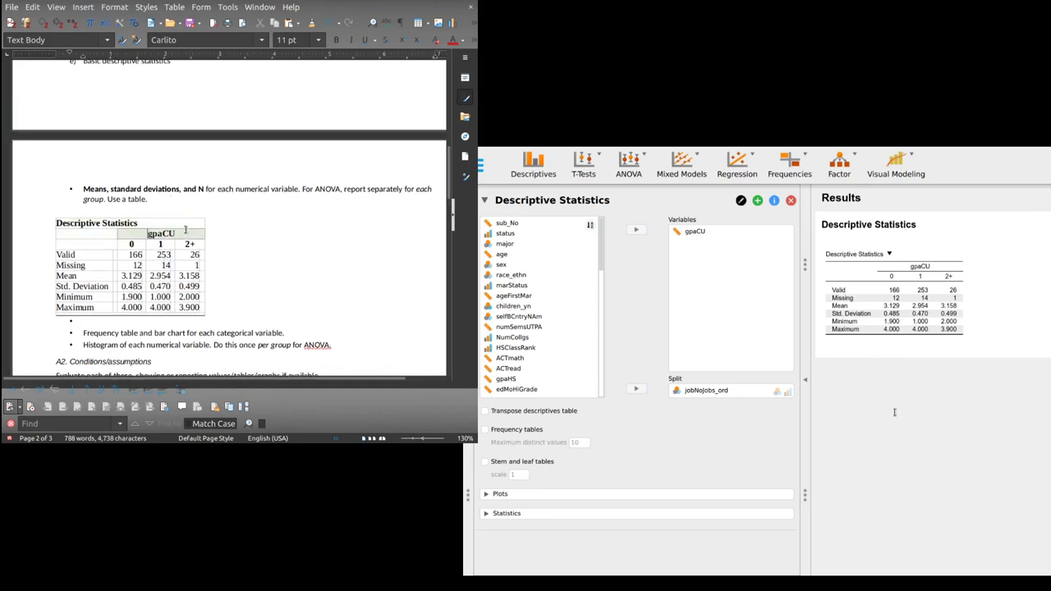
left_click_drag(123, 244, 195, 247)
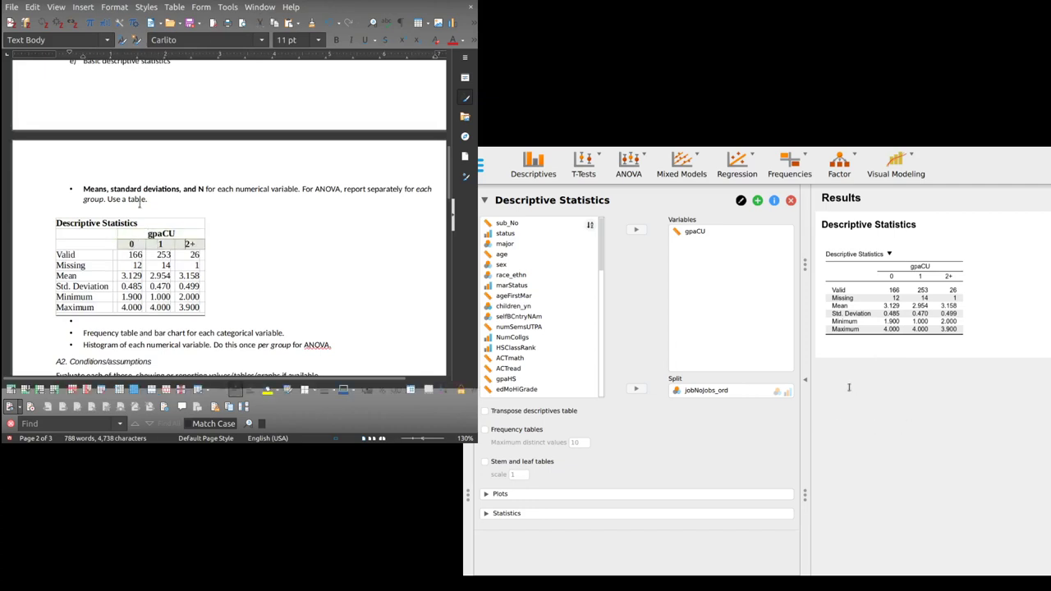
left_click_drag(161, 202, 59, 180)
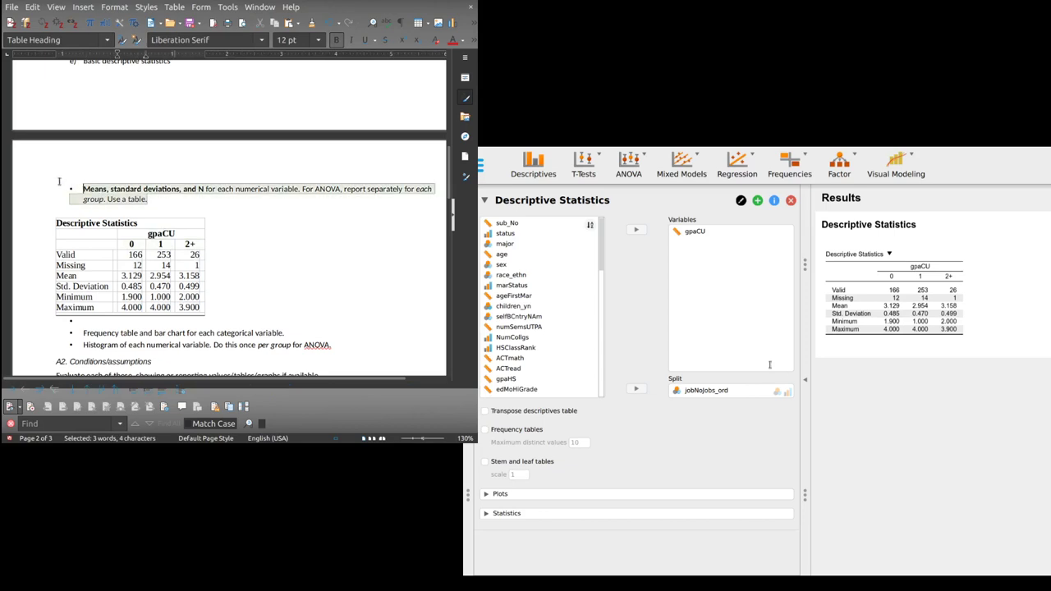
key("ctrl+x")
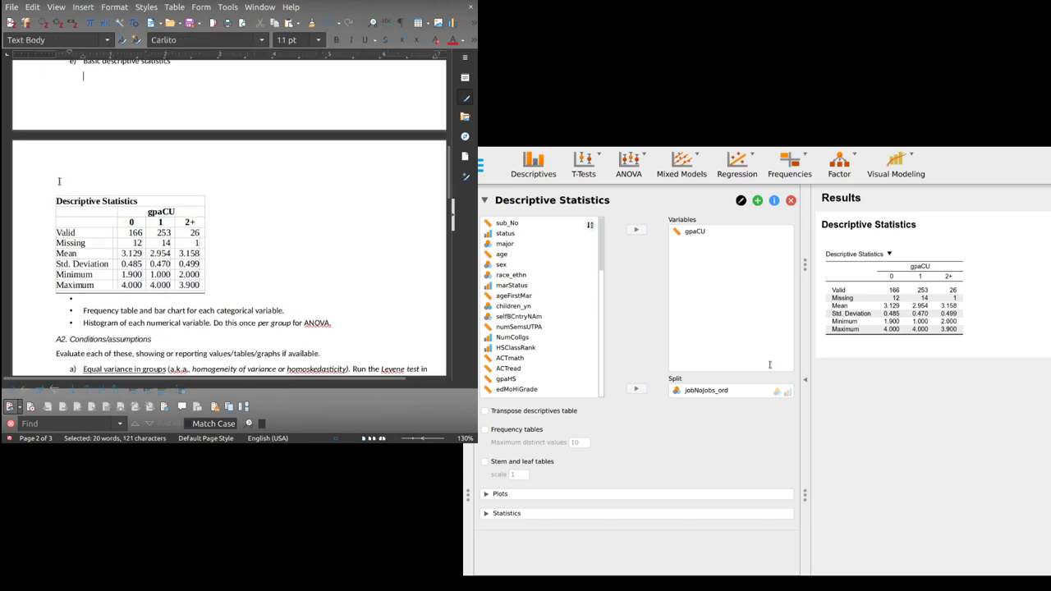
key("BackSpace")
Move the "Basic descriptive statistics" item to the next page directly above the table, keeping it as item e.
scroll(59, 180, "up", 2)
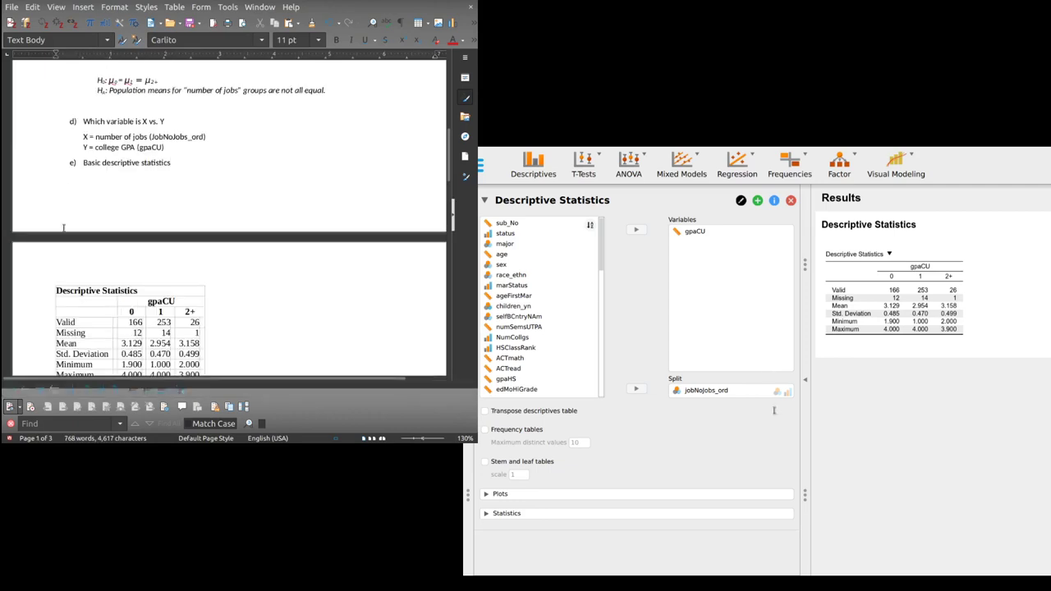
scroll(63, 227, "down", 2)
left_click(171, 106)
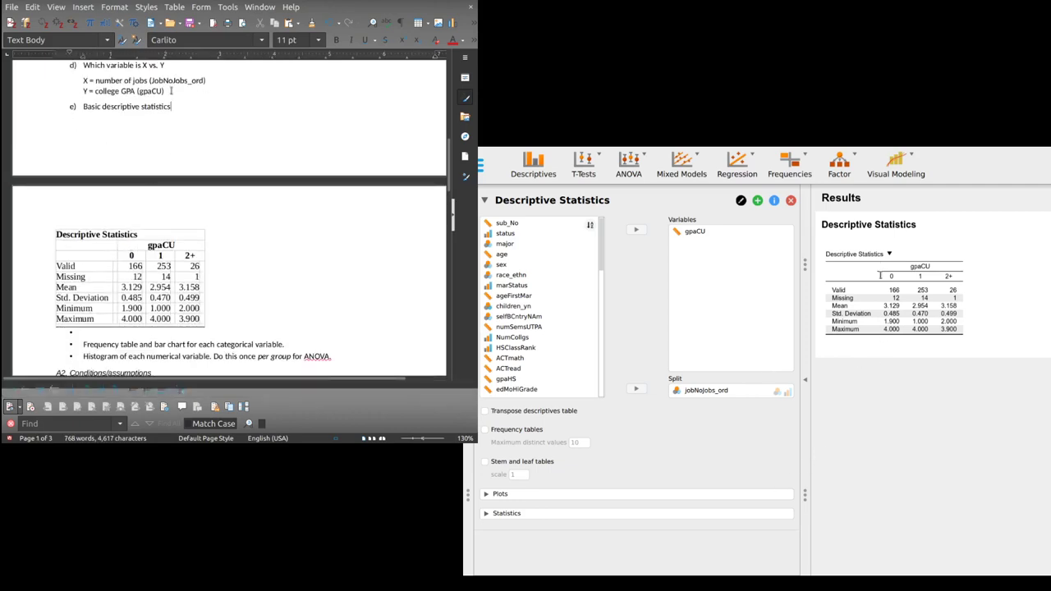
key("Return")
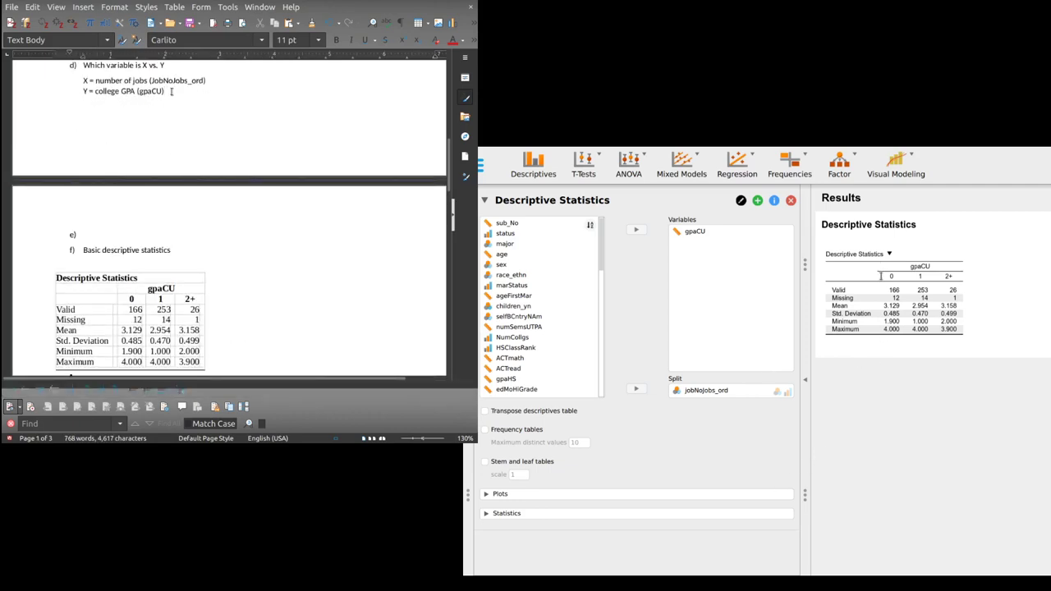
key("Delete")
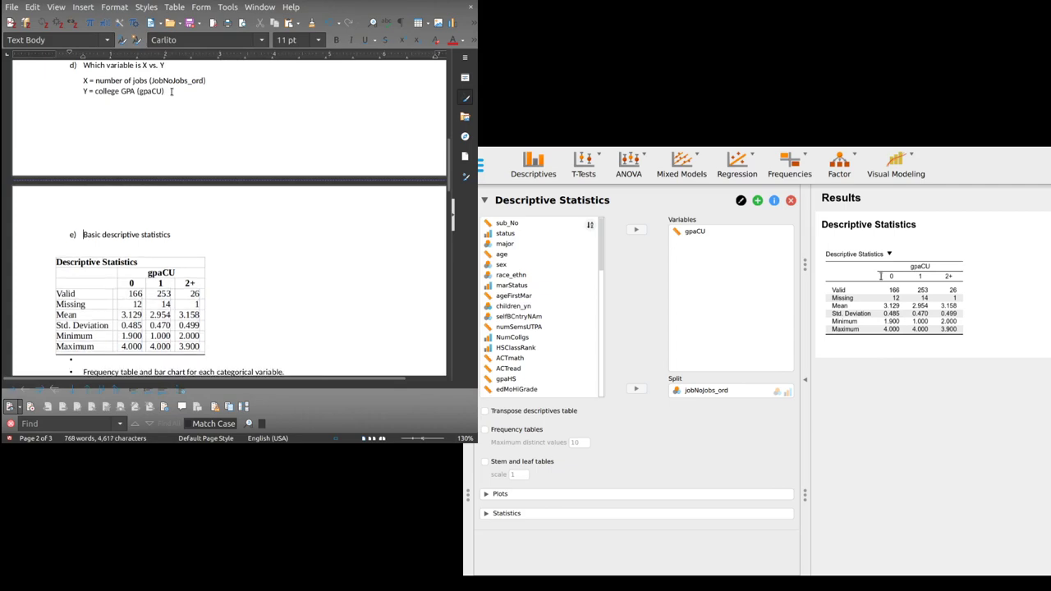
Rename the "Valid" row label in the descriptive statistics table as "N".
scroll(172, 91, "down", 4)
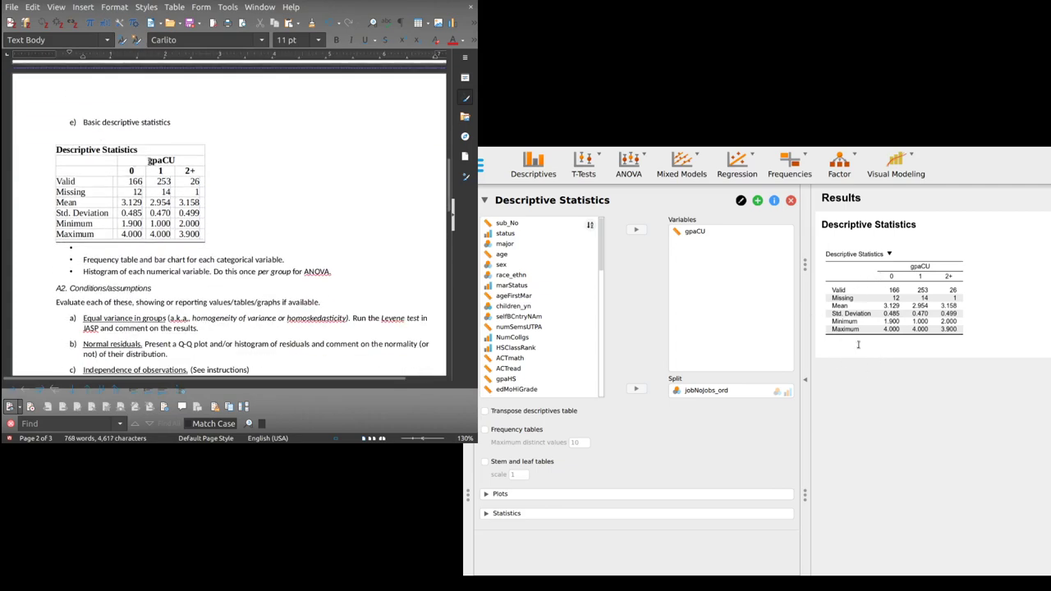
double_click(64, 181)
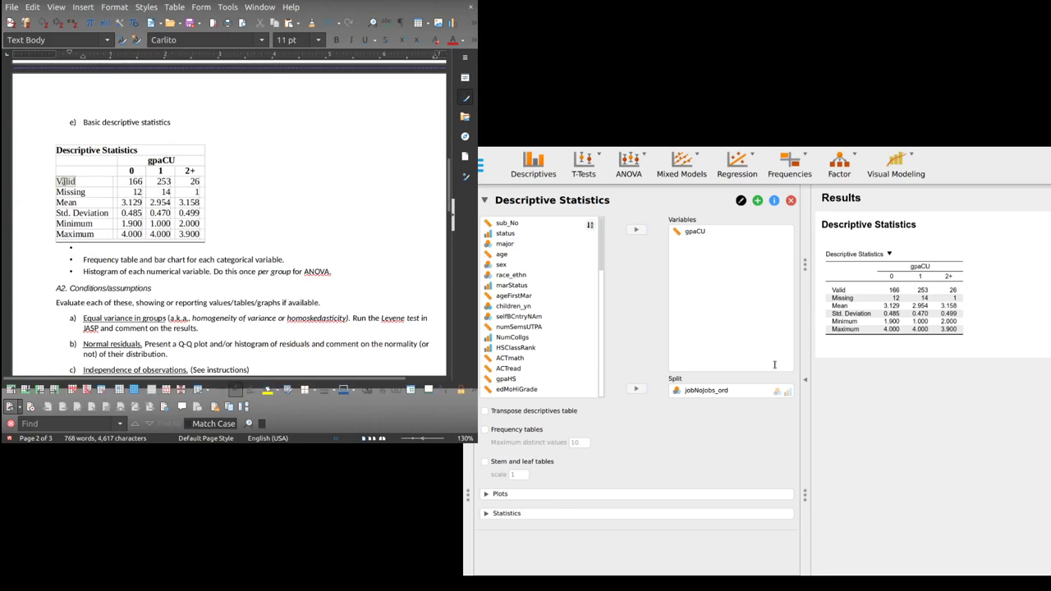
type("N")
key("Down")
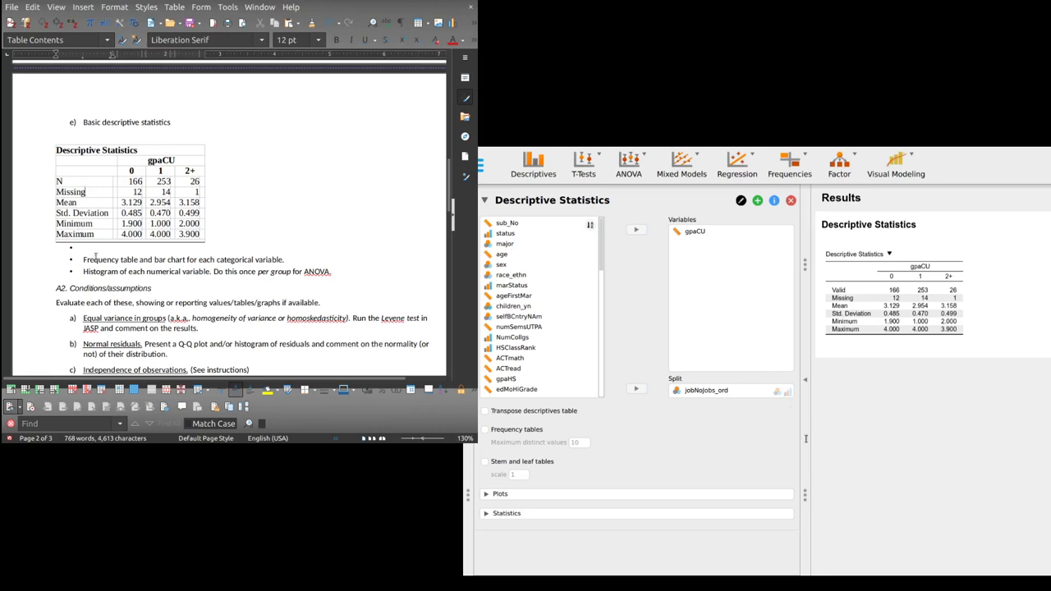
key("Up")
left_click_drag(63, 194, 199, 191)
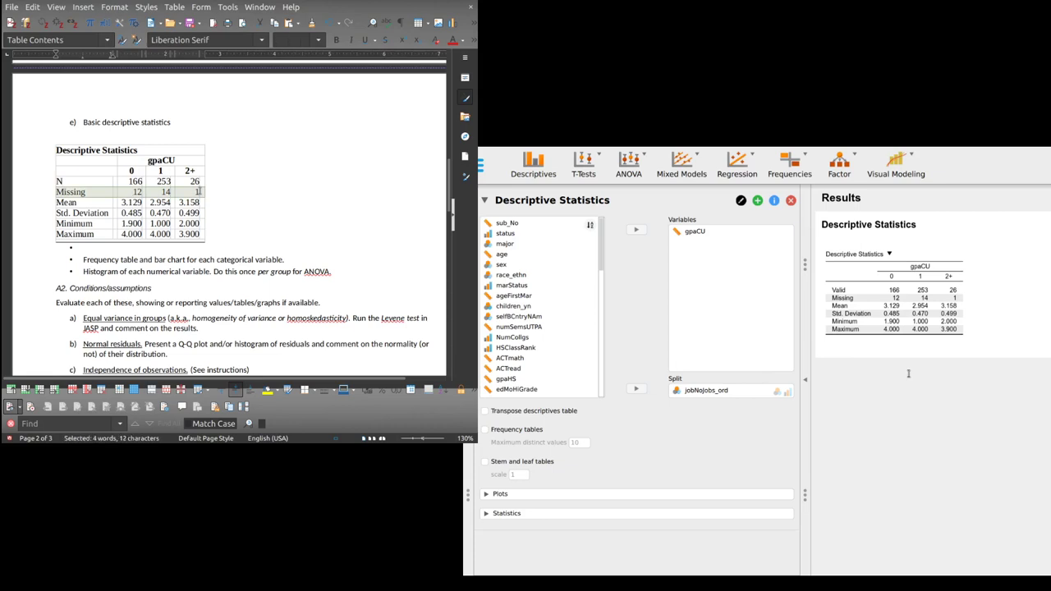
left_click(239, 195)
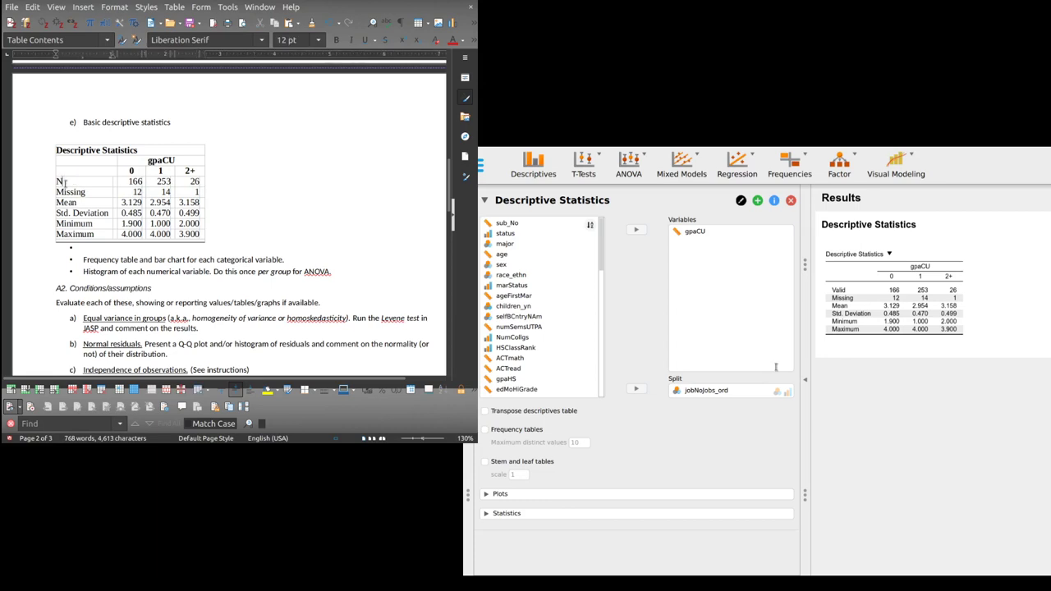
Remove the empty bullet beneath the descriptive statistics table and add a blank line under the frequency table and bar chart bullet.
scroll(183, 160, "up", 3)
scroll(182, 159, "up", 2)
scroll(182, 159, "down", 6)
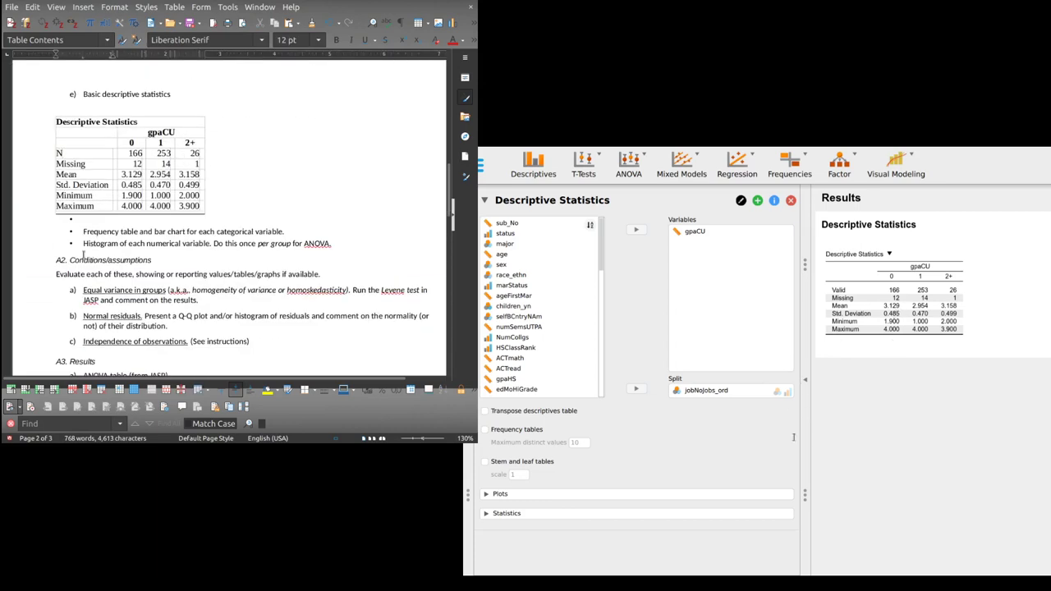
left_click(90, 219)
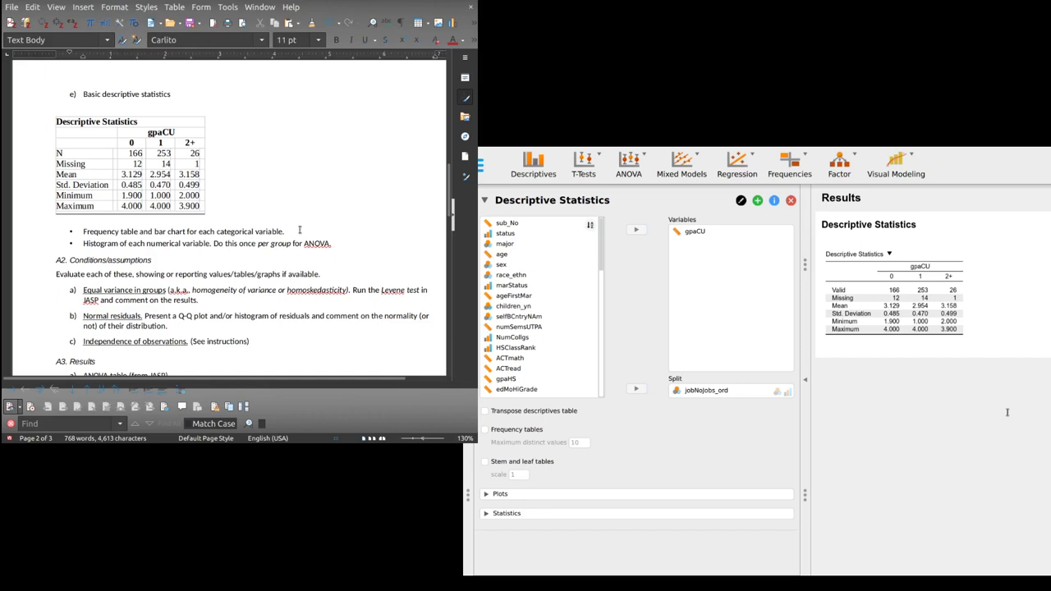
key("Return")
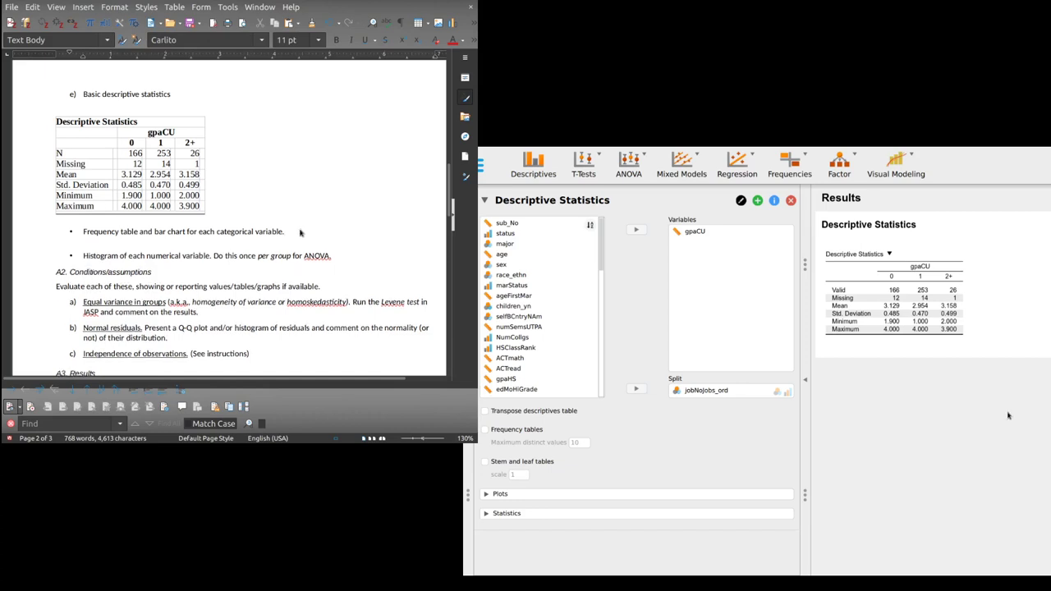
In JASP, remove gpaCU and the split variable from the Descriptive Statistics analysis and set jobNoJobs_ord as the analysed variable.
left_click(683, 232)
left_click_drag(684, 232, 542, 304)
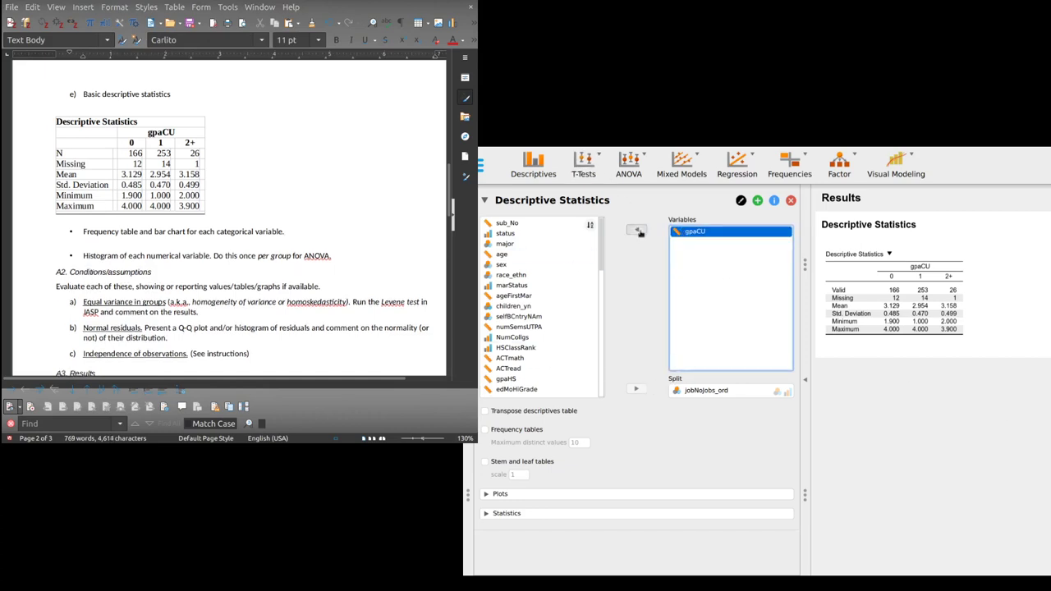
left_click(703, 392)
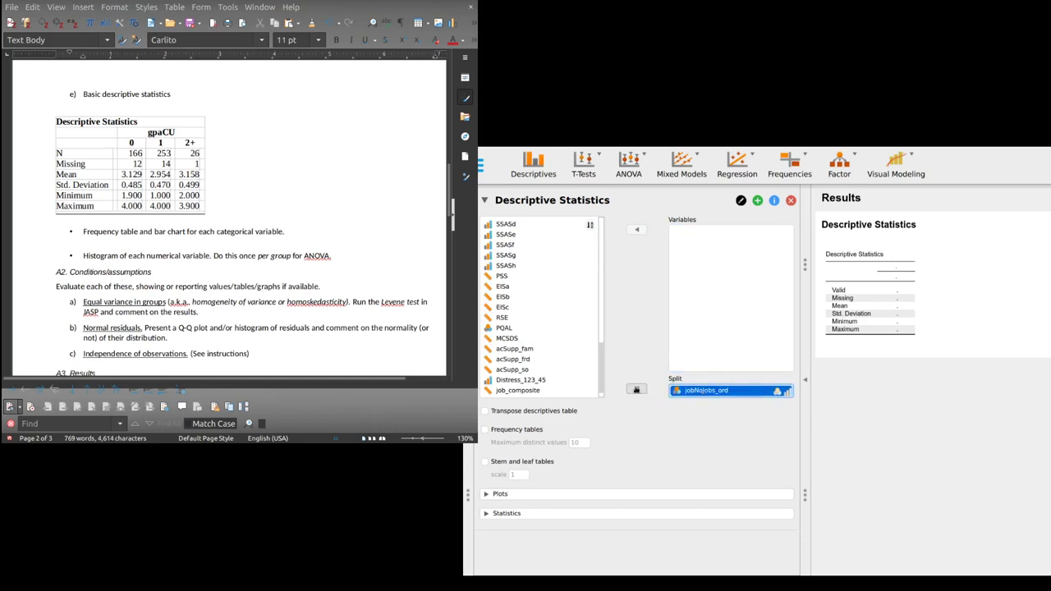
left_click(636, 388)
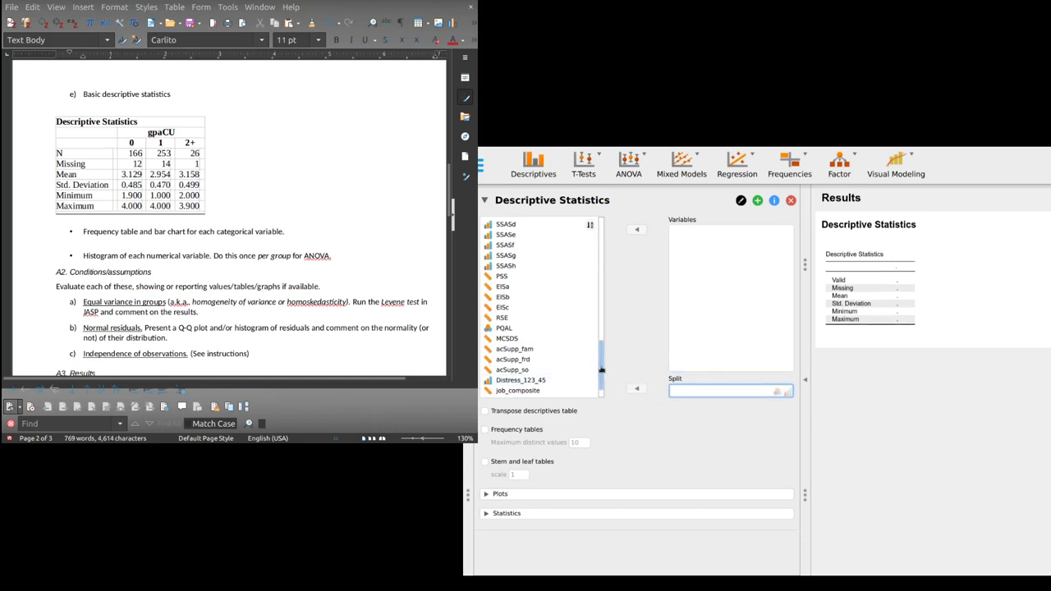
scroll(601, 370, "down", 2)
left_click(541, 391)
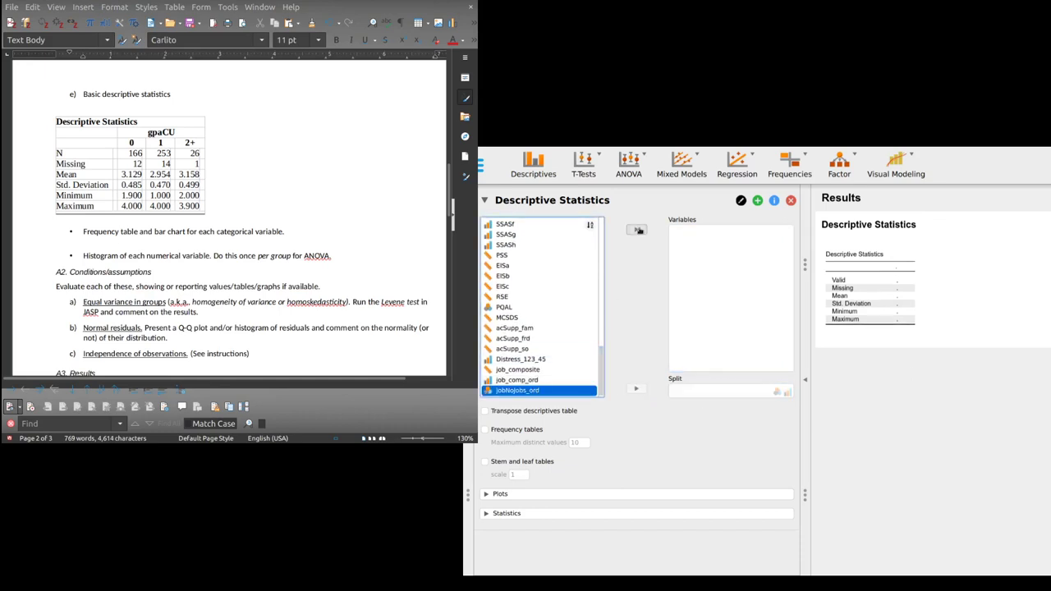
left_click(637, 230)
left_click(82, 243)
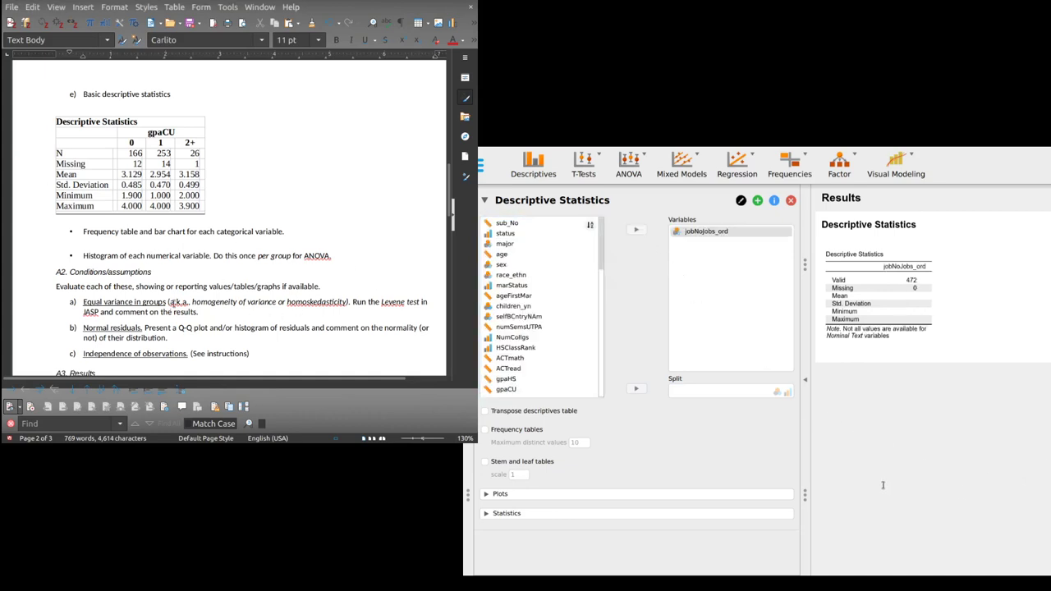
left_click(940, 451)
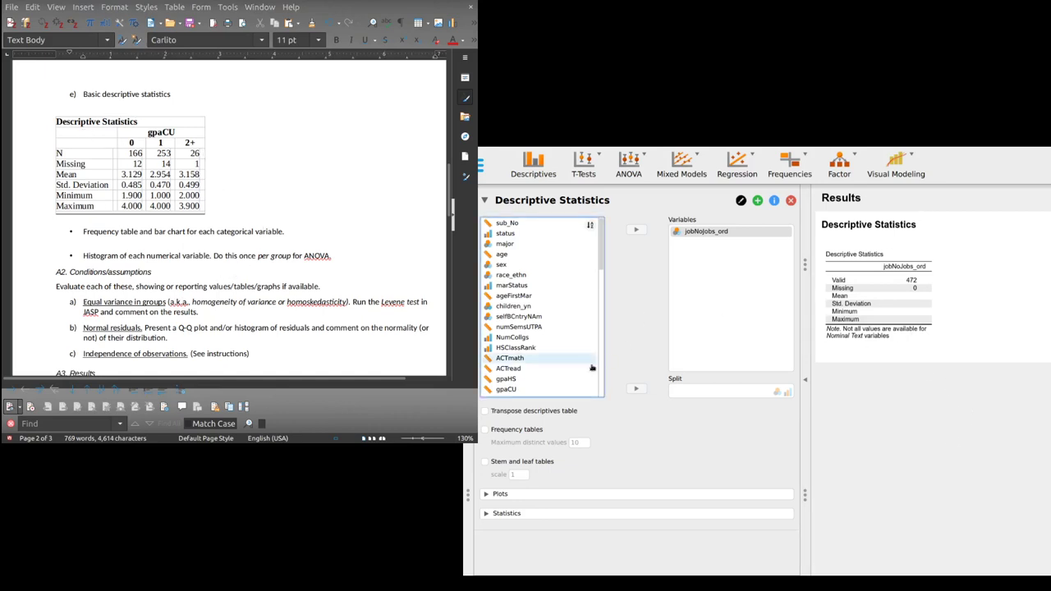
Enable frequency tables and distribution plots for jobNoJobs_ord.
left_click(484, 430)
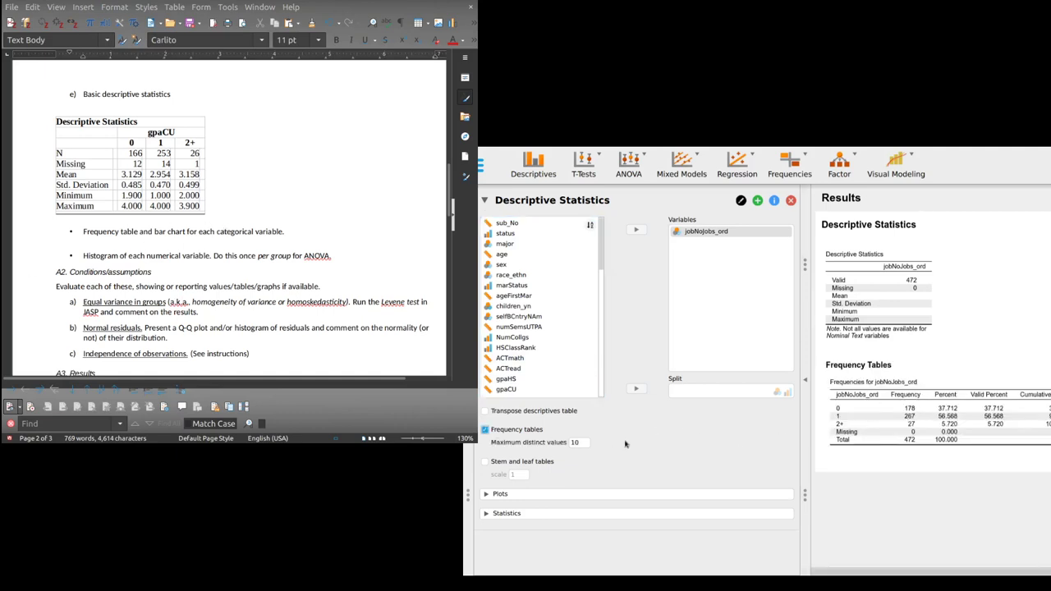
left_click(484, 494)
scroll(621, 362, "down", 10)
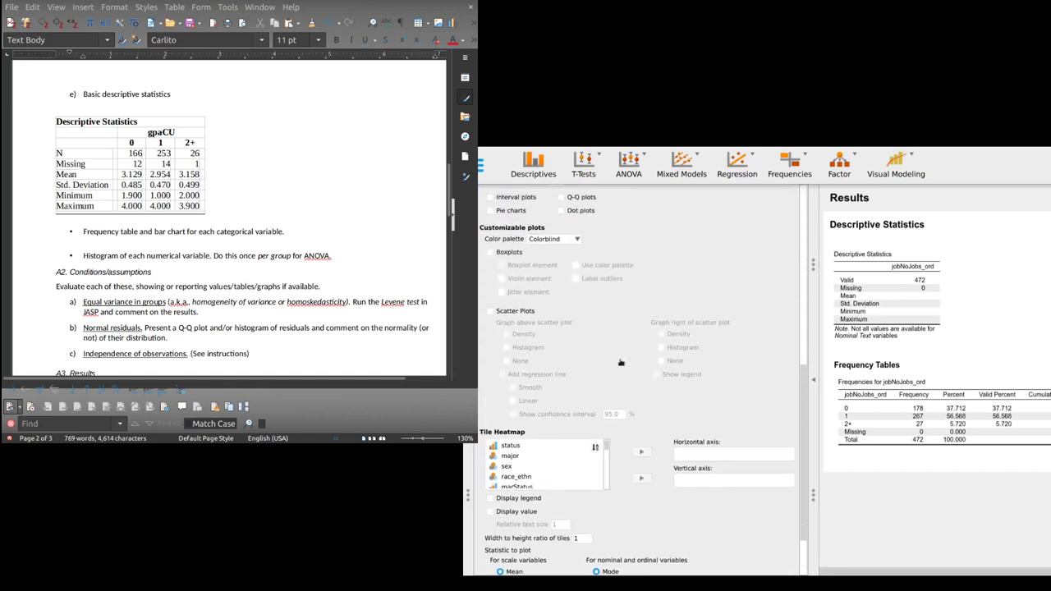
scroll(608, 353, "up", 3)
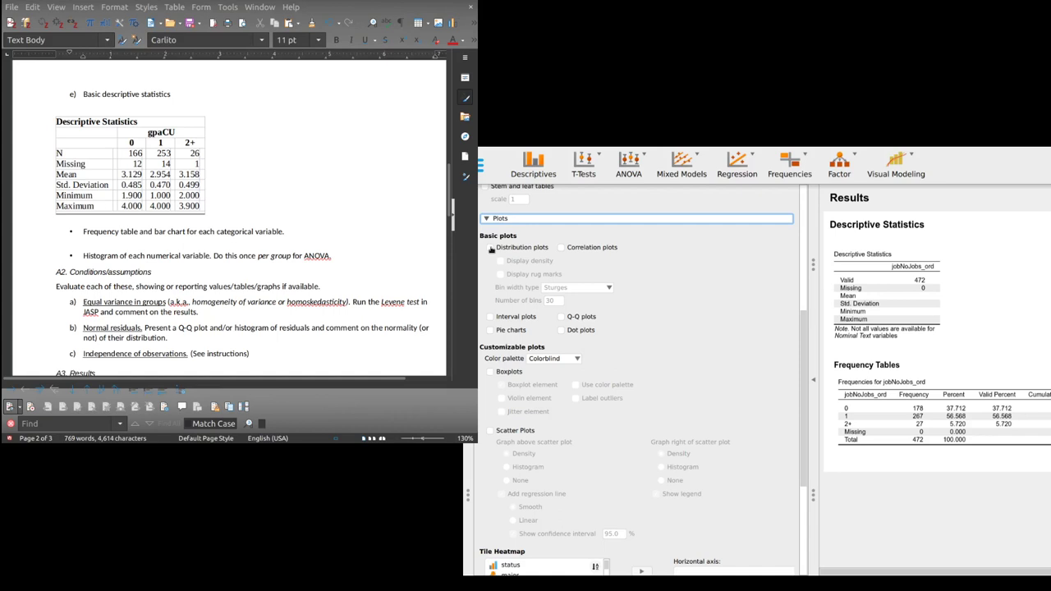
left_click(491, 248)
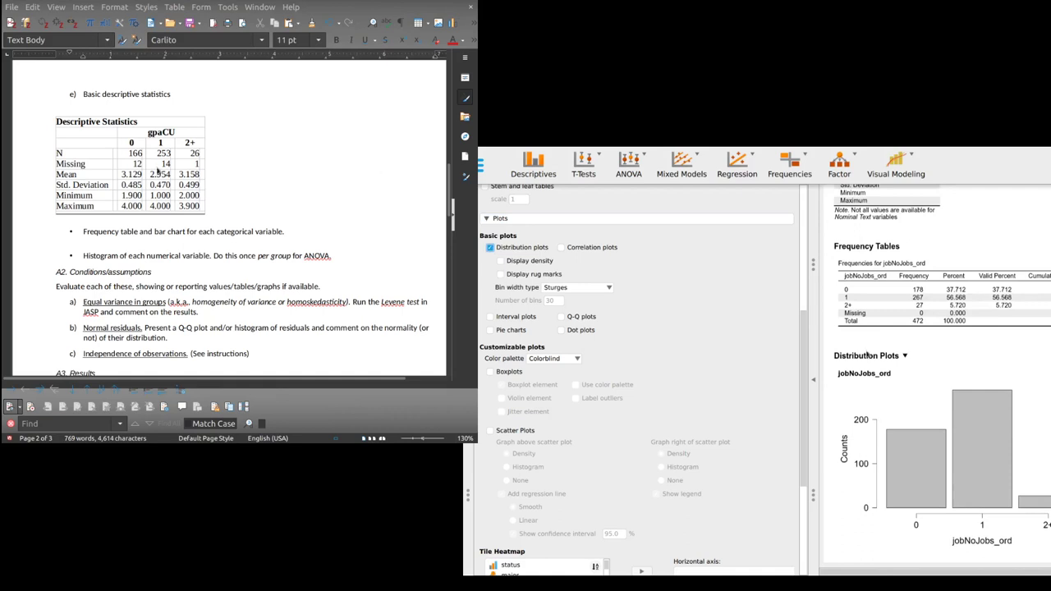
Copy the jobNoJobs_ord frequency table from the JASP results and paste it under the document's frequency table bullet.
left_click(814, 380)
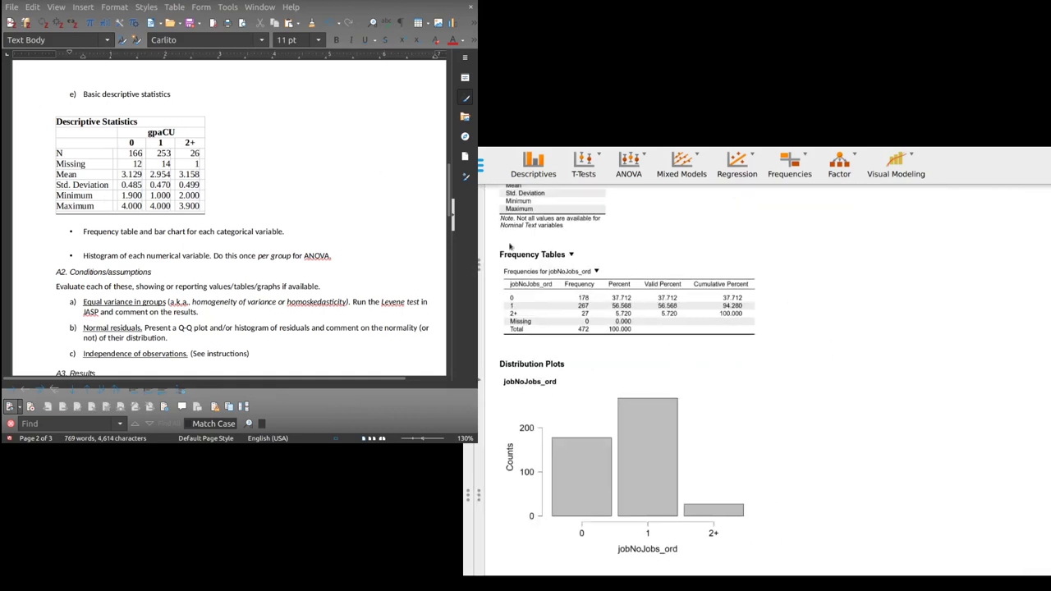
left_click(599, 271)
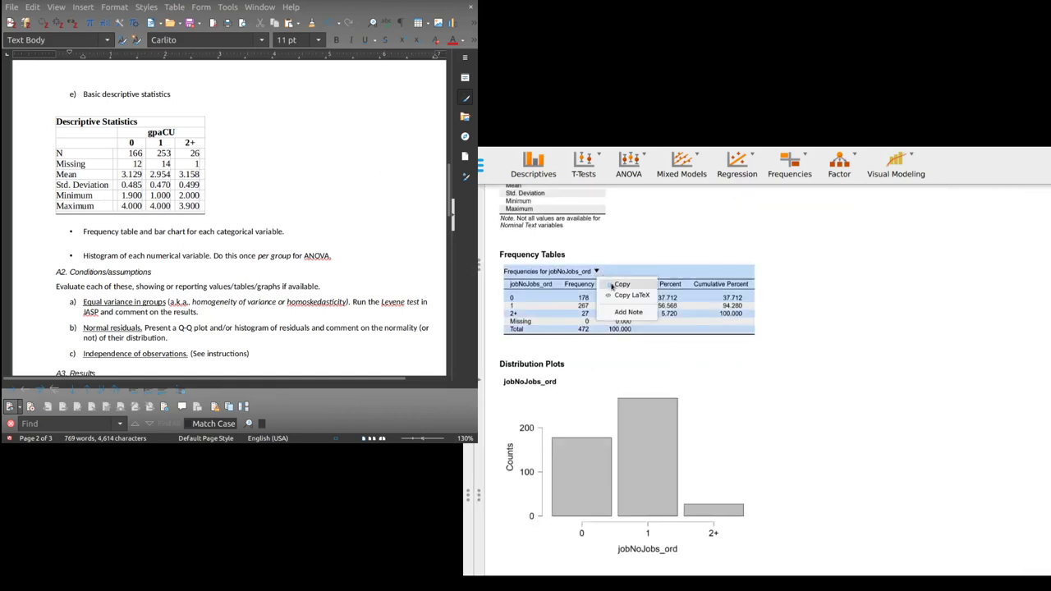
left_click(625, 288)
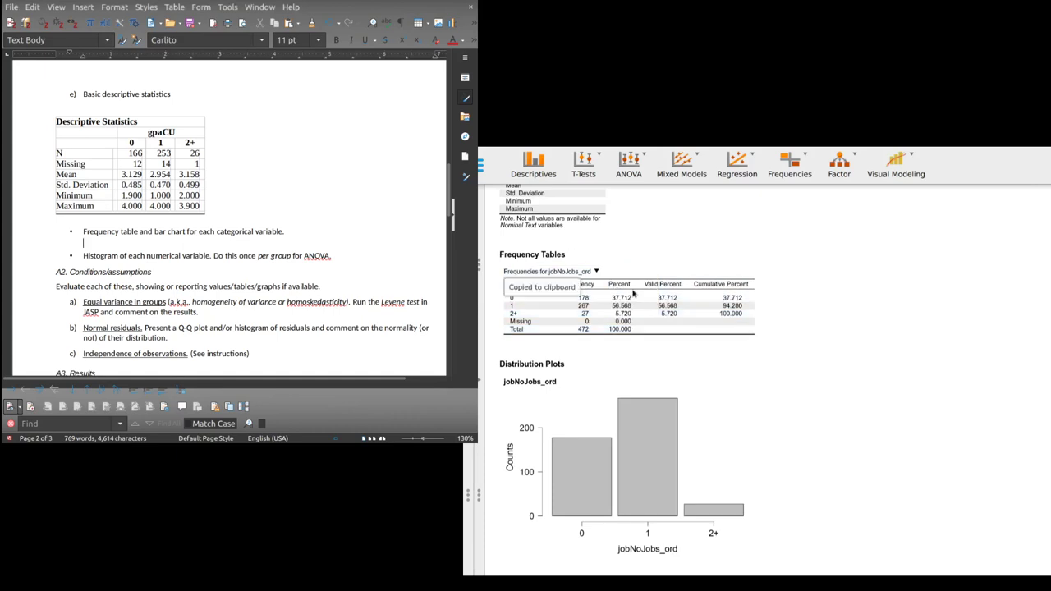
key("alt+Tab")
key("ctrl+v")
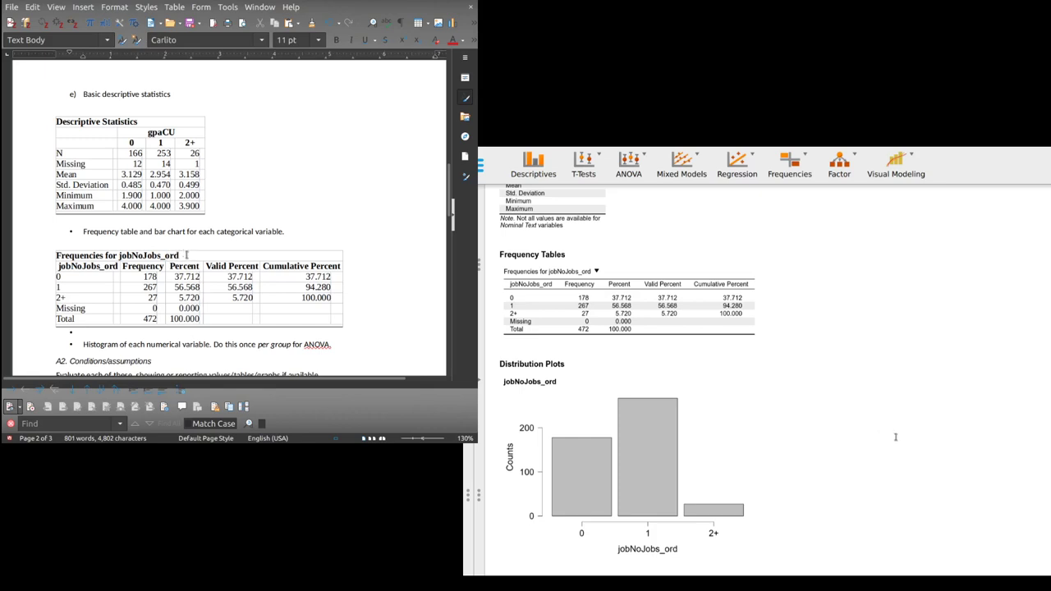
Delete the "Frequencies for jobNoJobs_ord" title row from the pasted frequency table.
left_click_drag(187, 255, 43, 256)
left_click(225, 266)
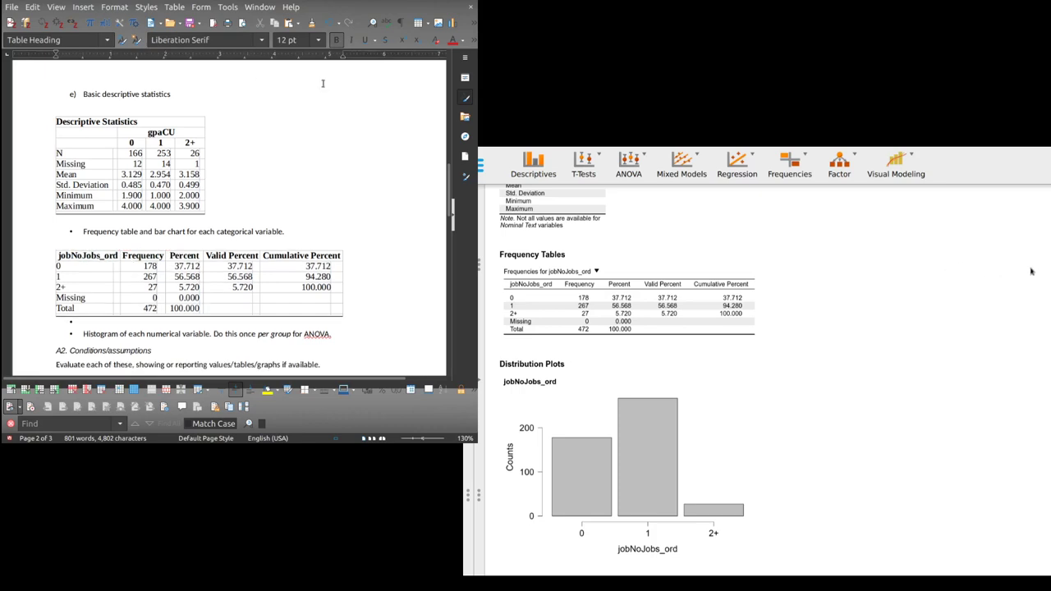
key("Delete")
Delete the thin empty bottom row and the Valid Percent and Cumulative Percent columns from the frequency table.
left_click(254, 266)
left_click(236, 255, "shift")
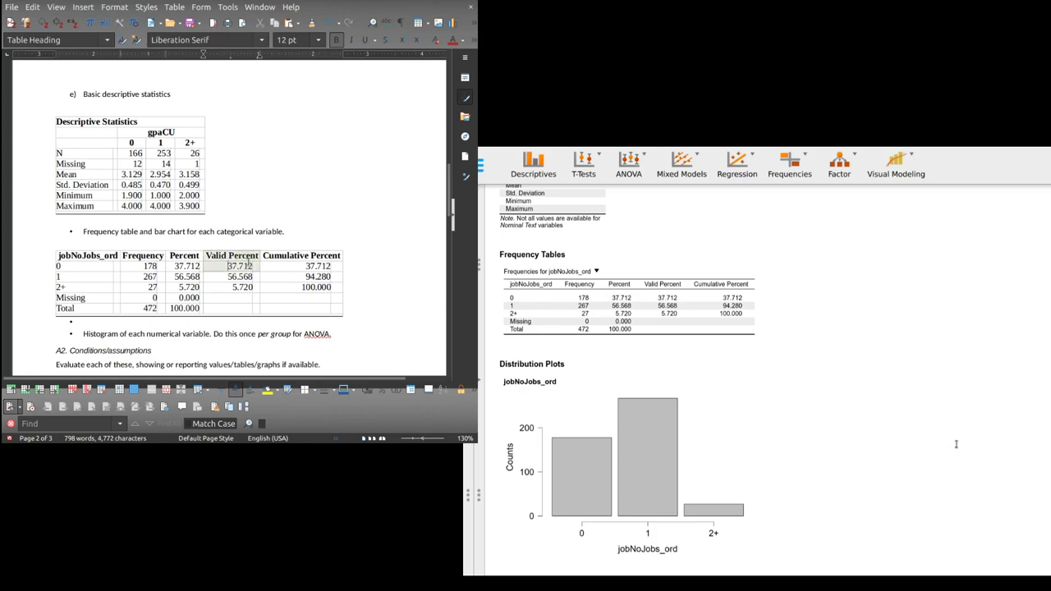
left_click(100, 314)
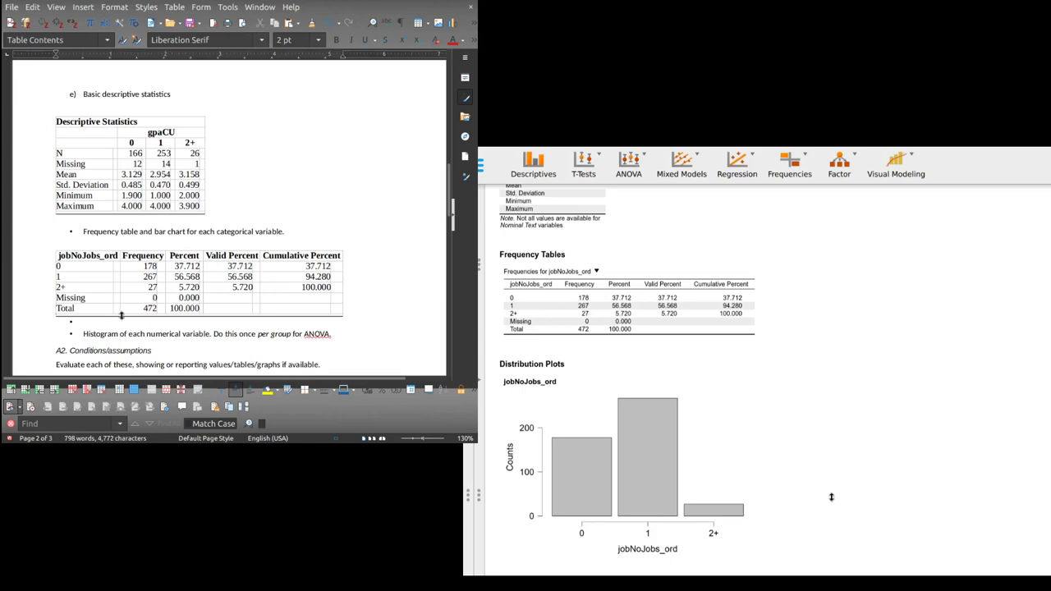
left_click_drag(121, 314, 124, 321)
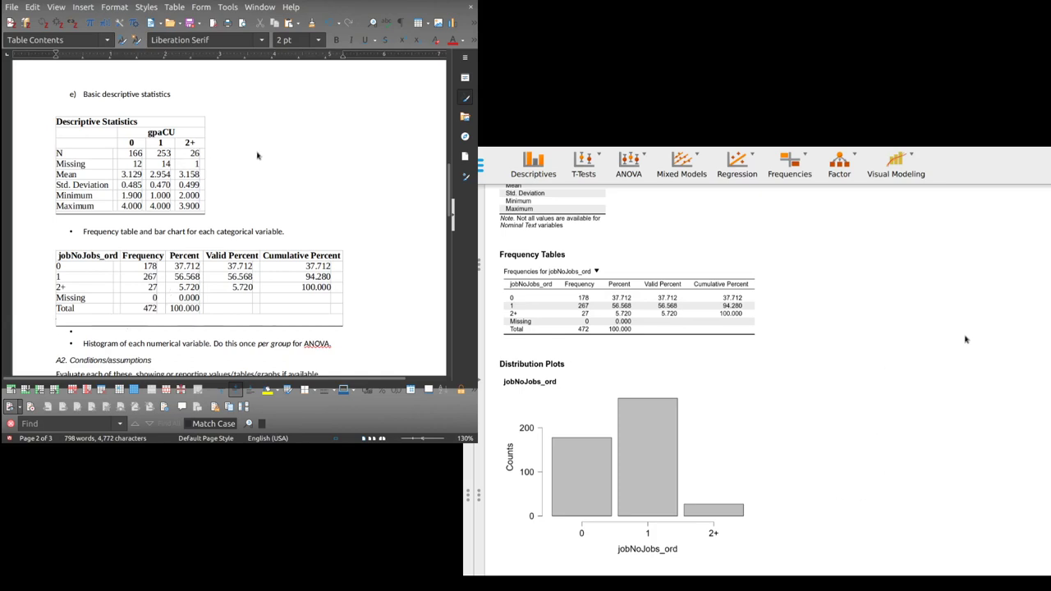
key("ctrl+z")
left_click_drag(231, 257, 303, 306)
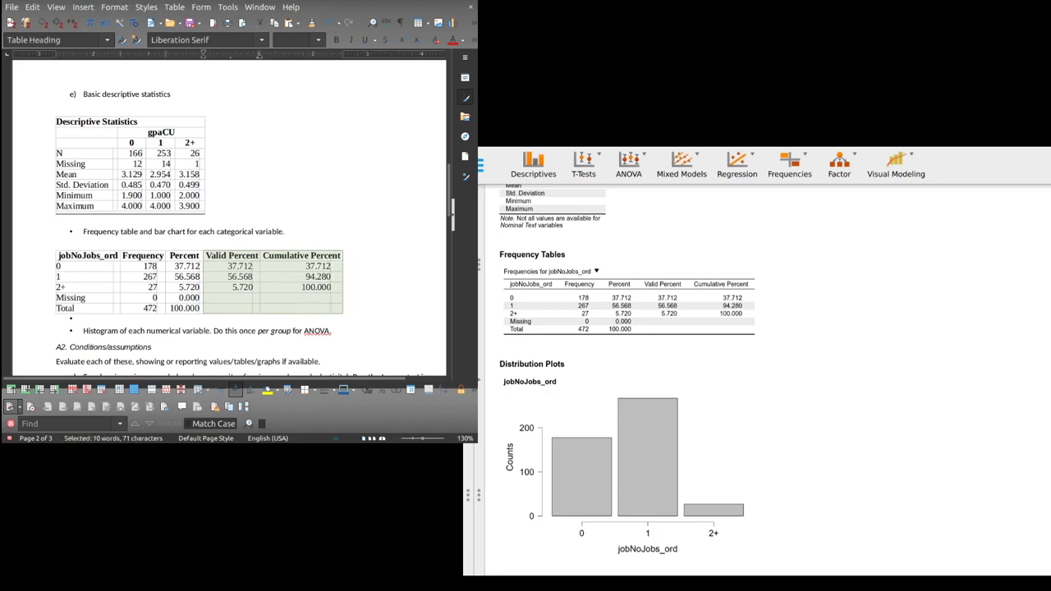
key("Delete")
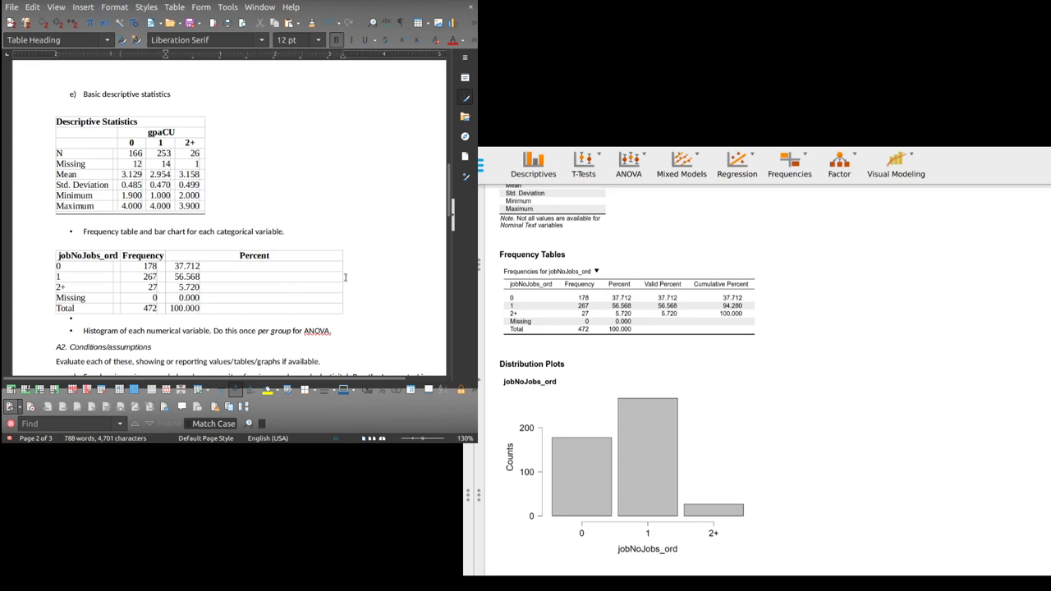
Narrow the frequency table's Percent column to fit its content and align its heading with the values.
left_click_drag(342, 276, 229, 276)
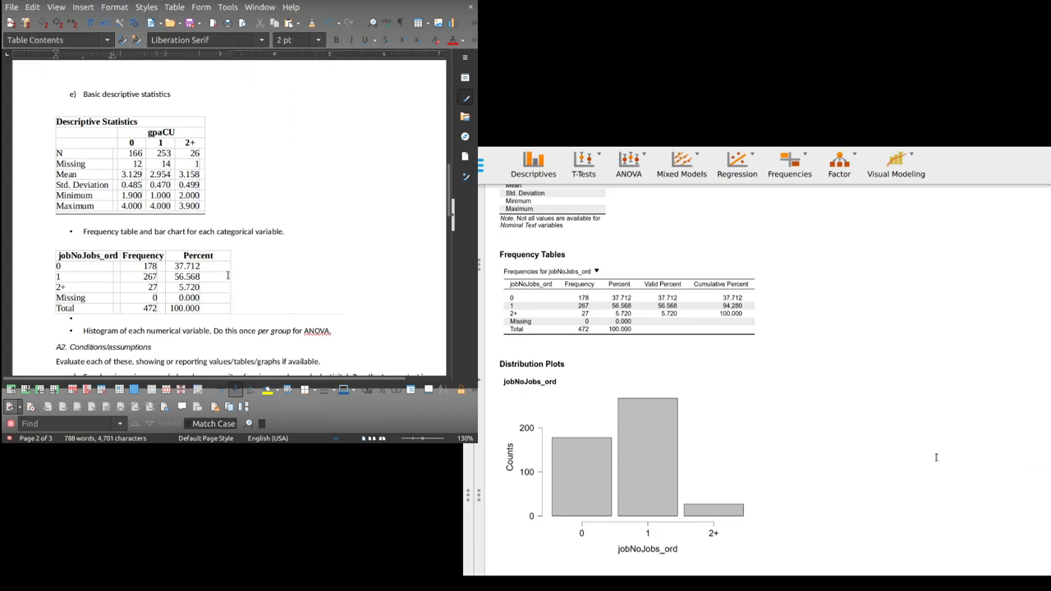
left_click(217, 259)
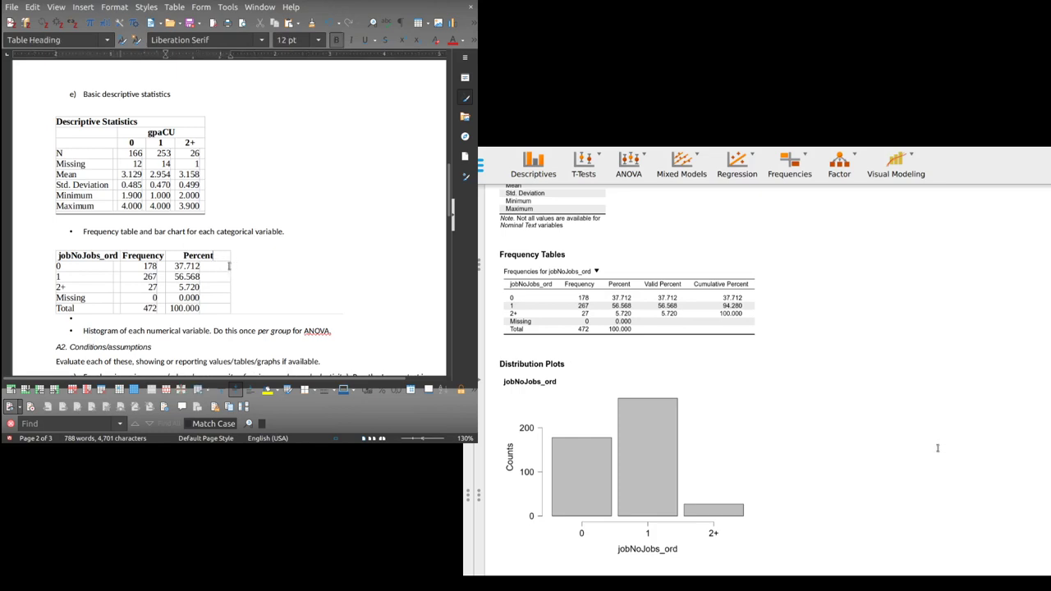
left_click_drag(230, 266, 217, 267)
left_click_drag(198, 266, 206, 268)
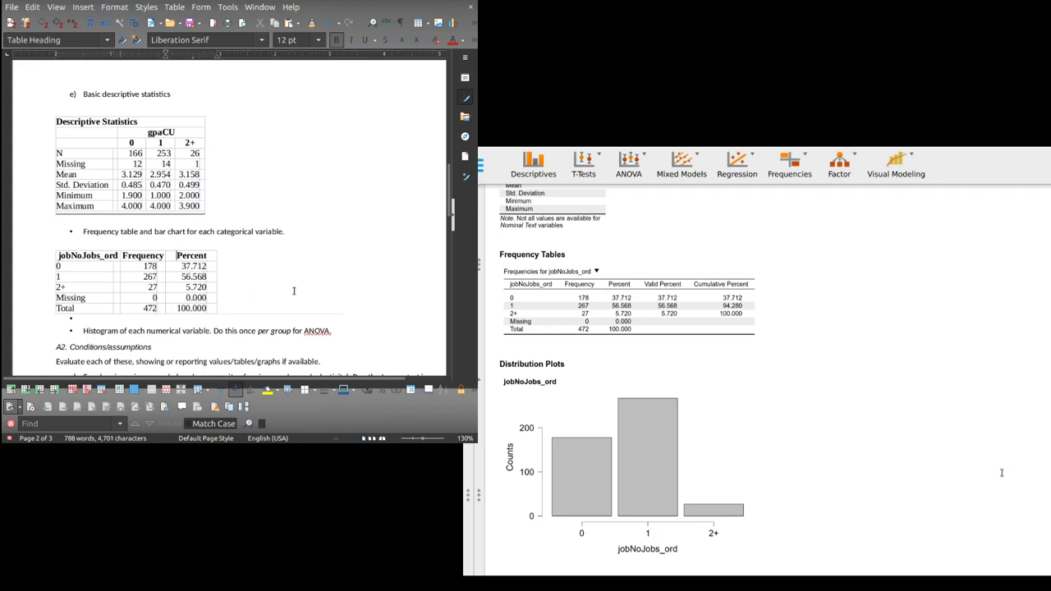
Remove the empty bullet beneath the frequency table and add a blank line under the histogram bullet.
scroll(292, 285, "down", 1)
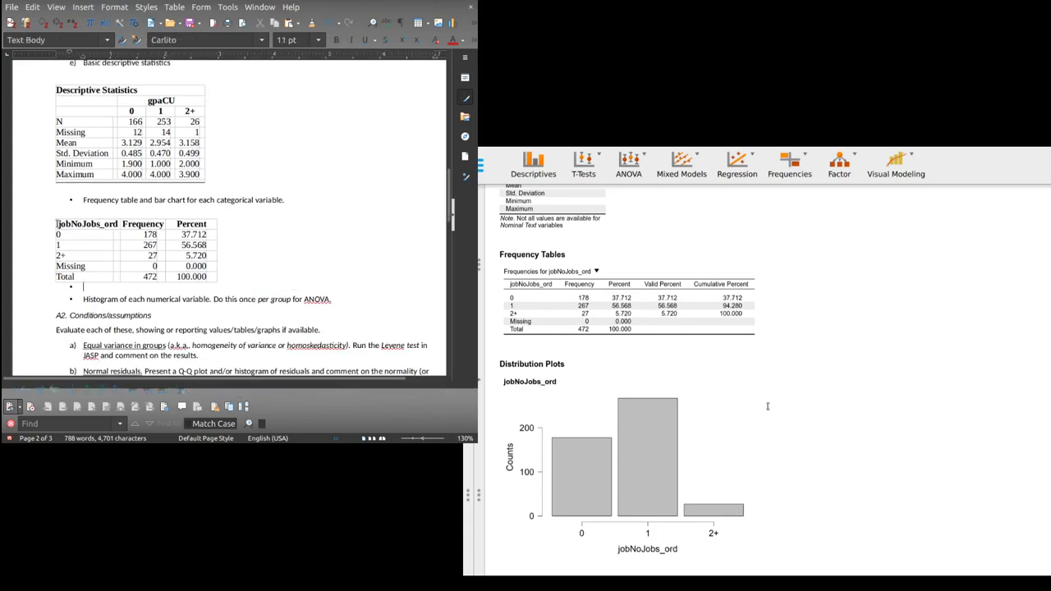
key("shift+End")
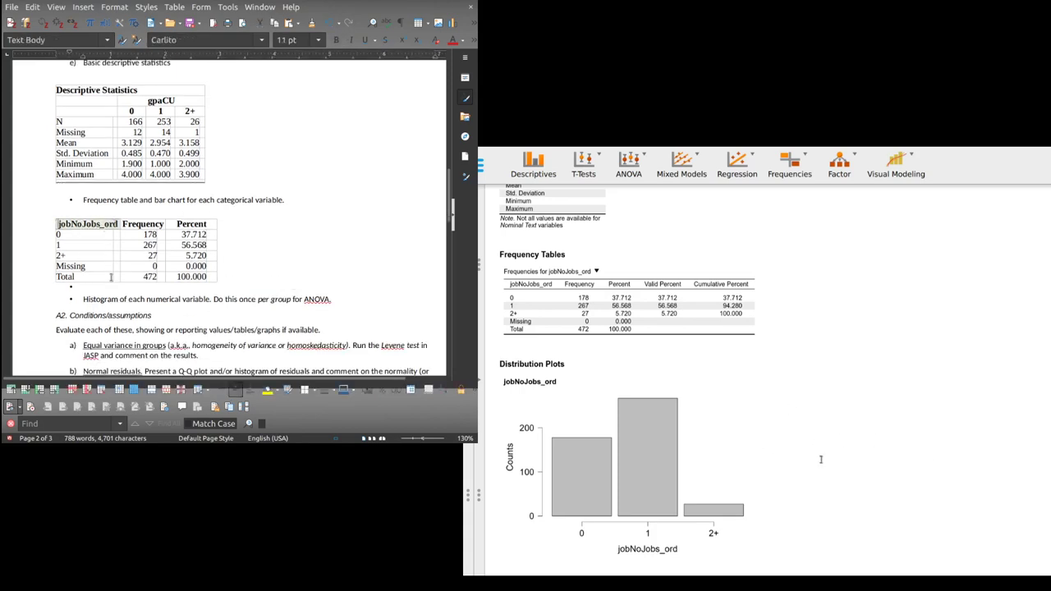
left_click(96, 233)
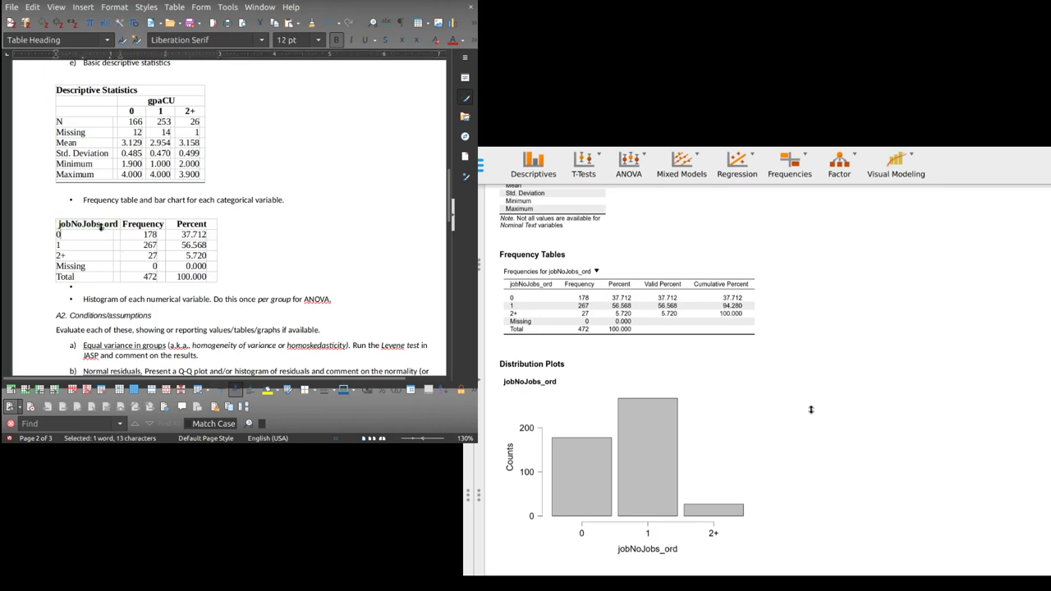
left_click(84, 283)
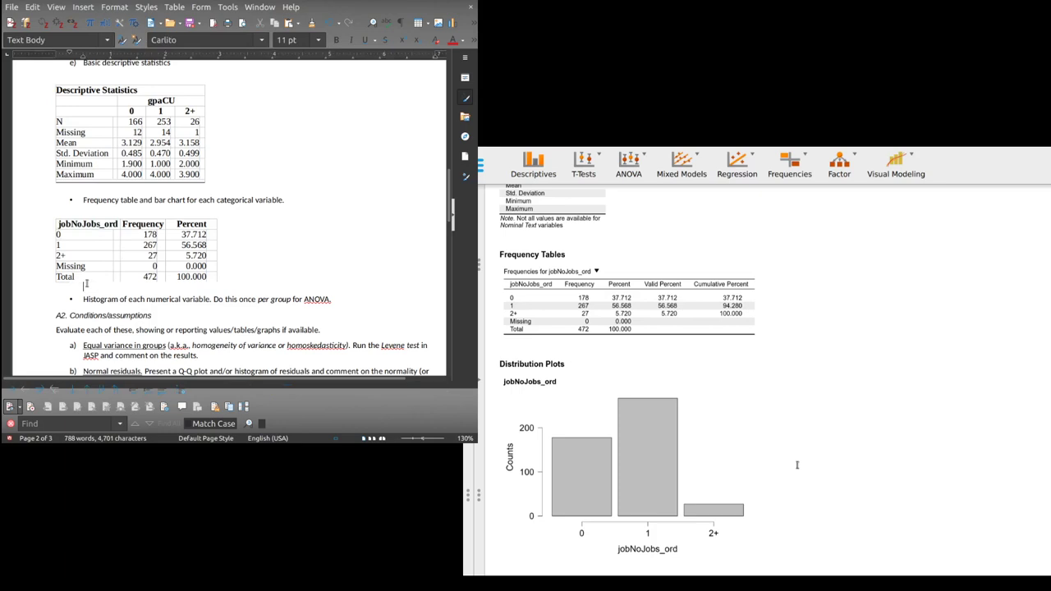
scroll(89, 280, "down", 2)
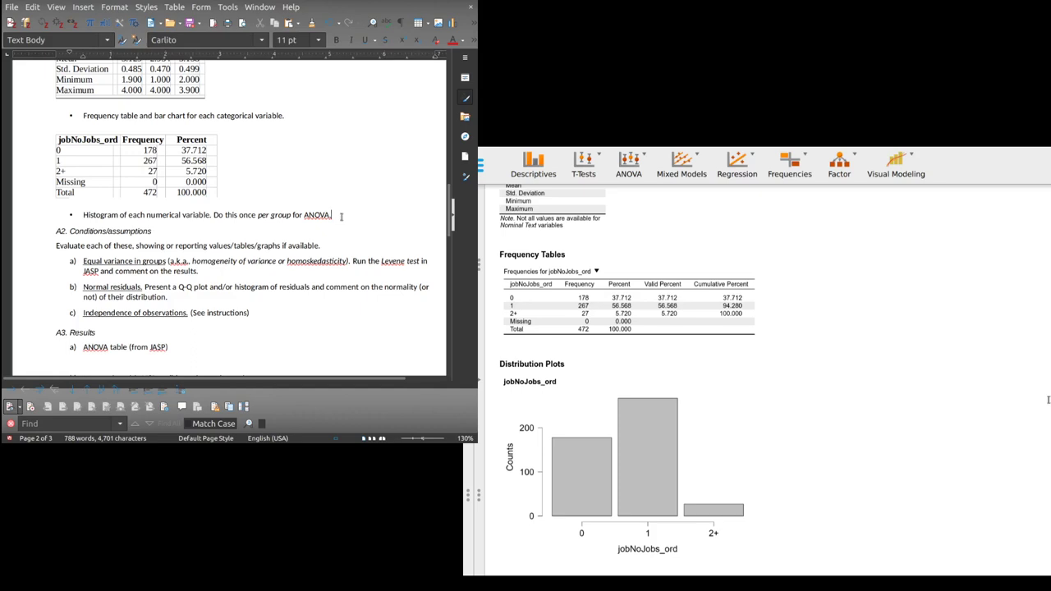
key("Return")
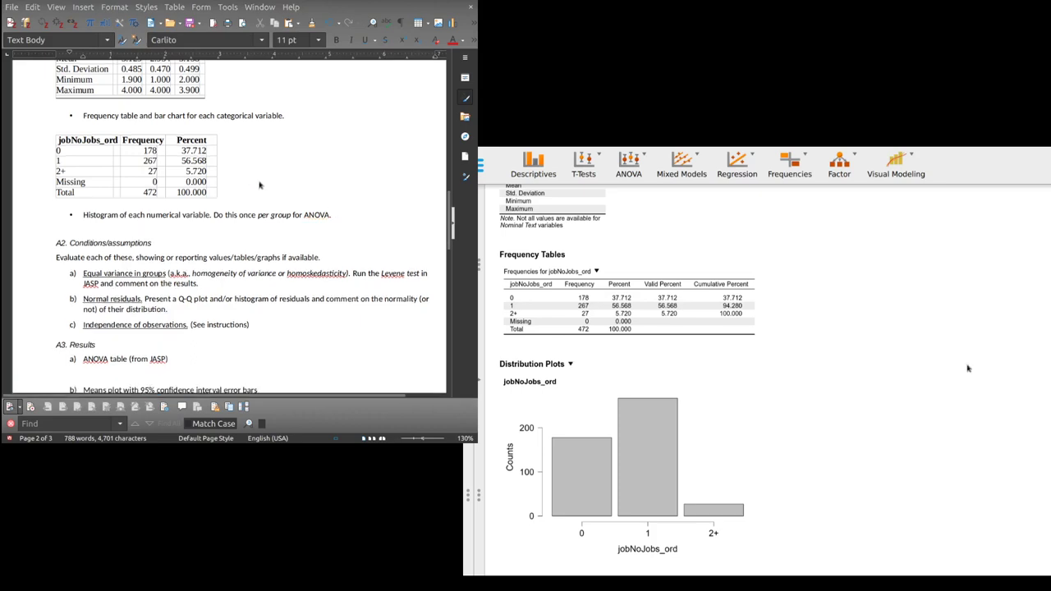
In JASP's Descriptive Statistics, move jobNoJobs_ord from the analysed variables to the split and set gpaCU as the analysed variable.
left_click(481, 380)
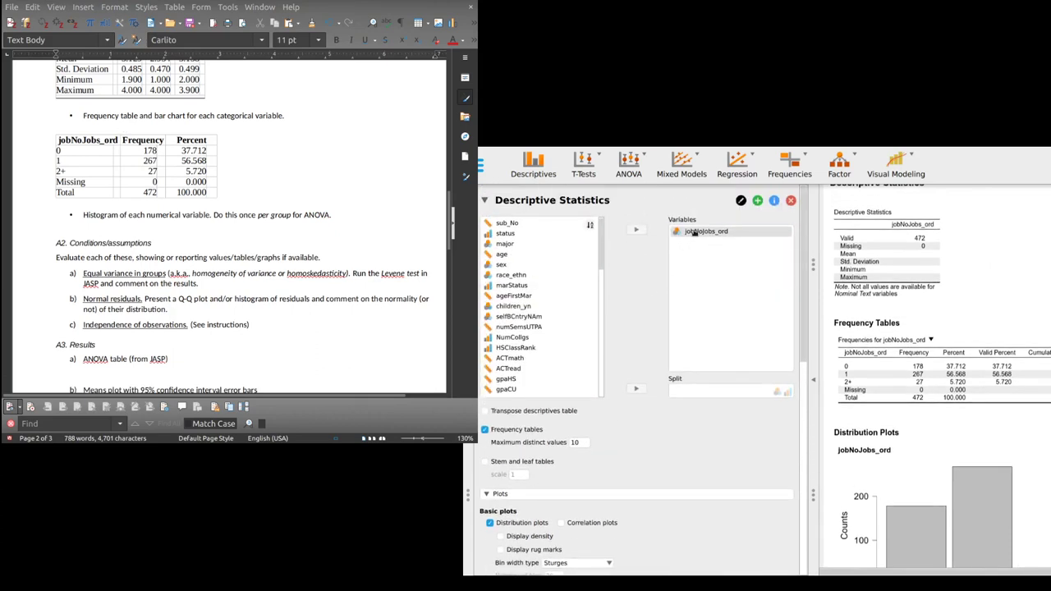
double_click(694, 232)
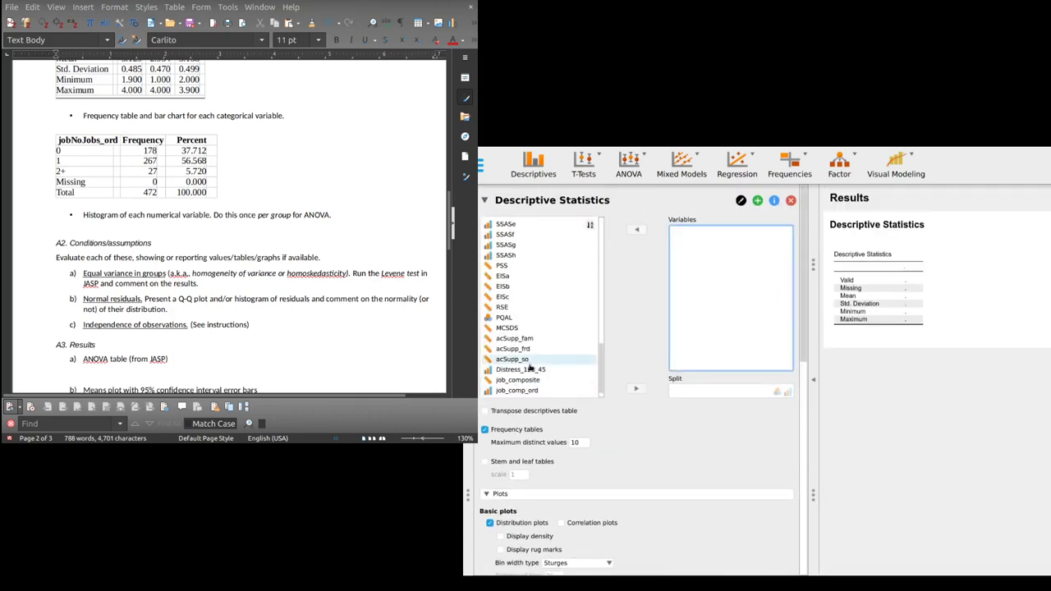
scroll(602, 369, "down", 2)
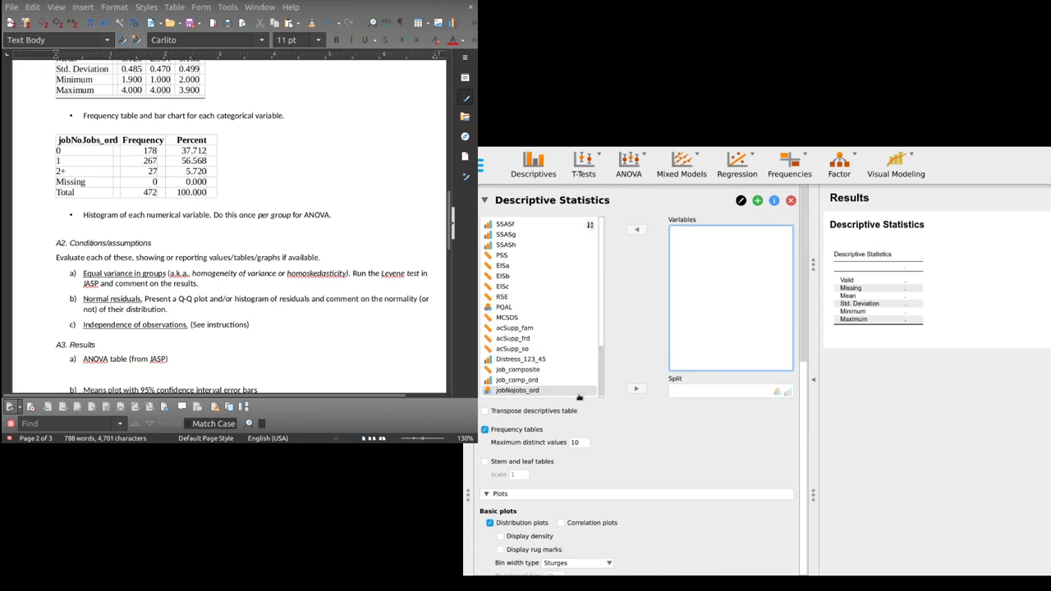
left_click(561, 393)
left_click(636, 389)
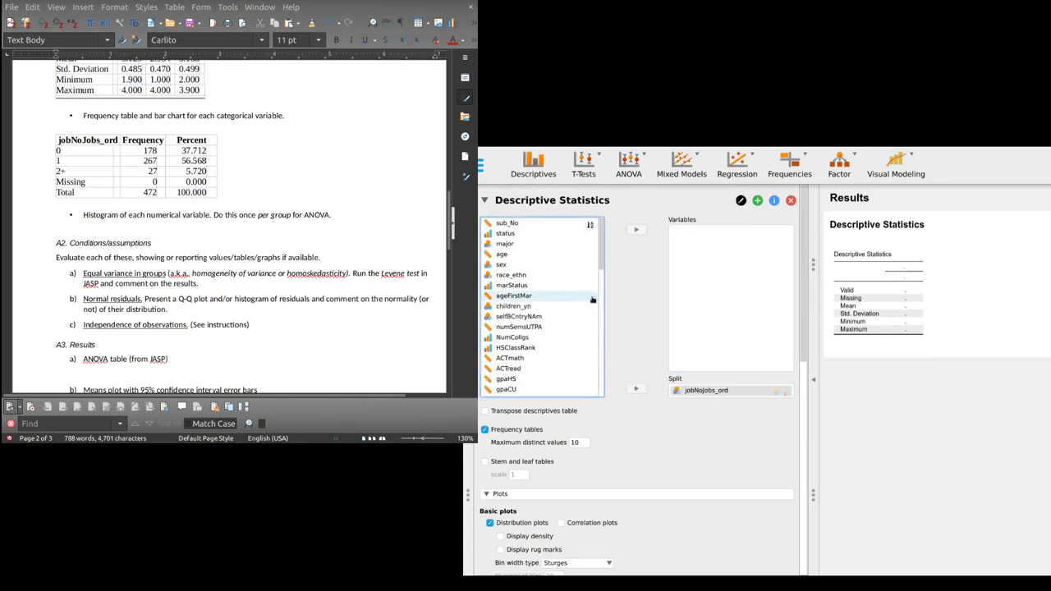
scroll(603, 234, "down", 1)
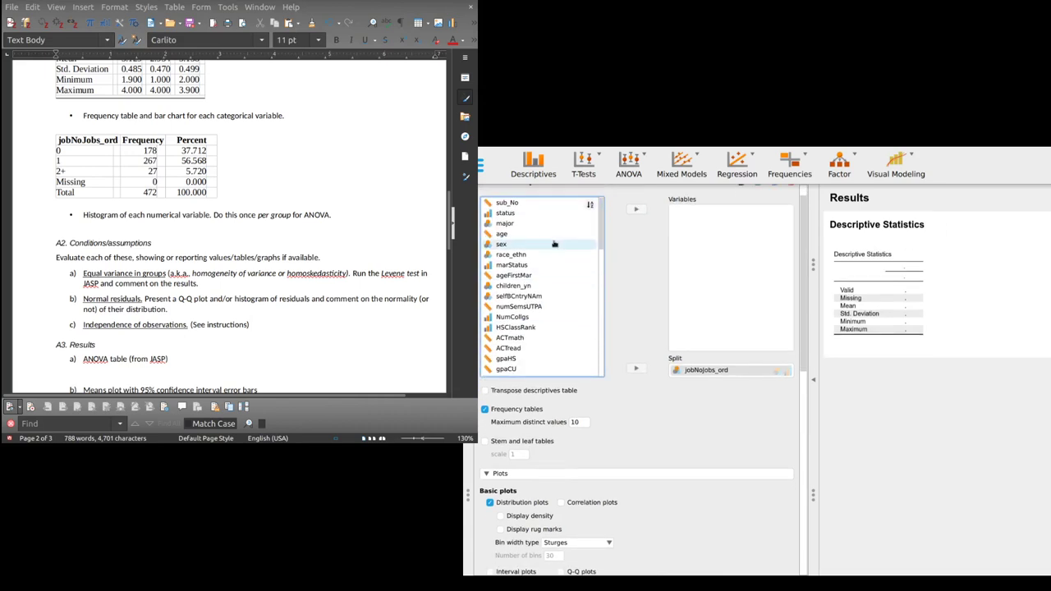
left_click(508, 369)
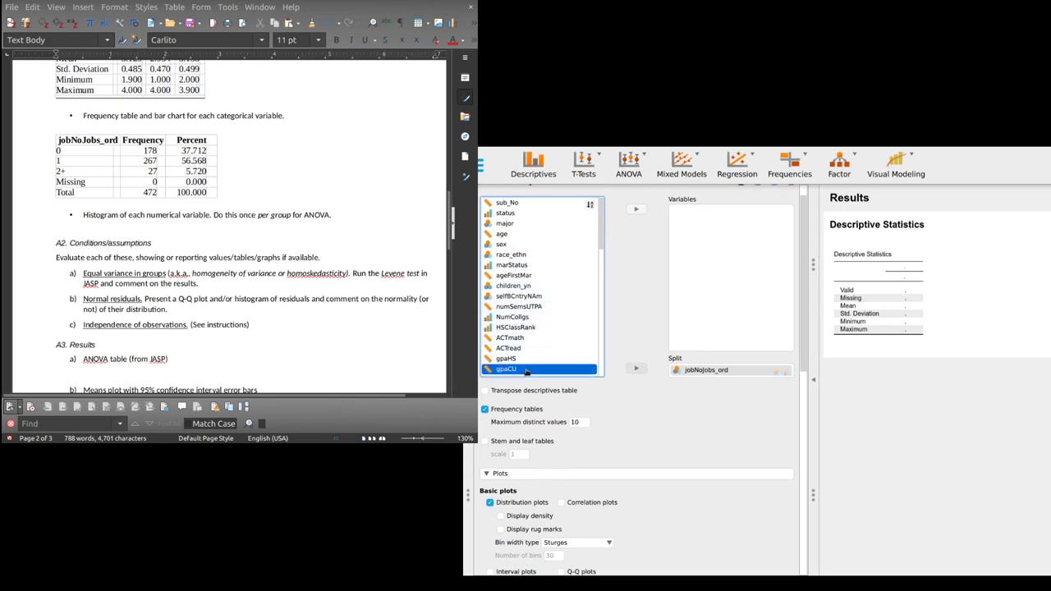
left_click(639, 210)
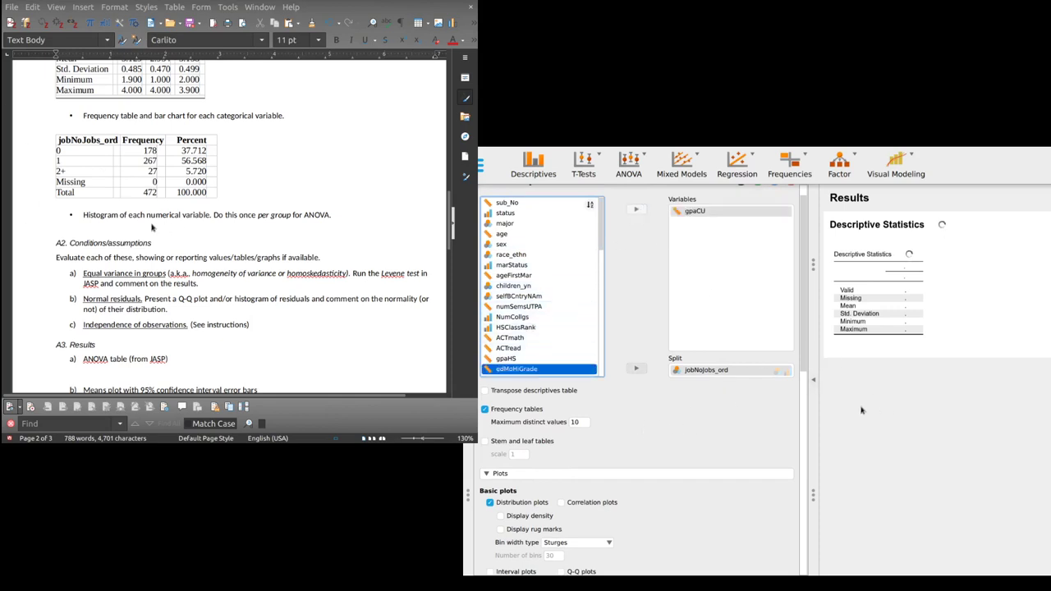
Examine the gpaCU distribution plots for each jobNoJobs_ord group in the results.
scroll(706, 431, "down", 3)
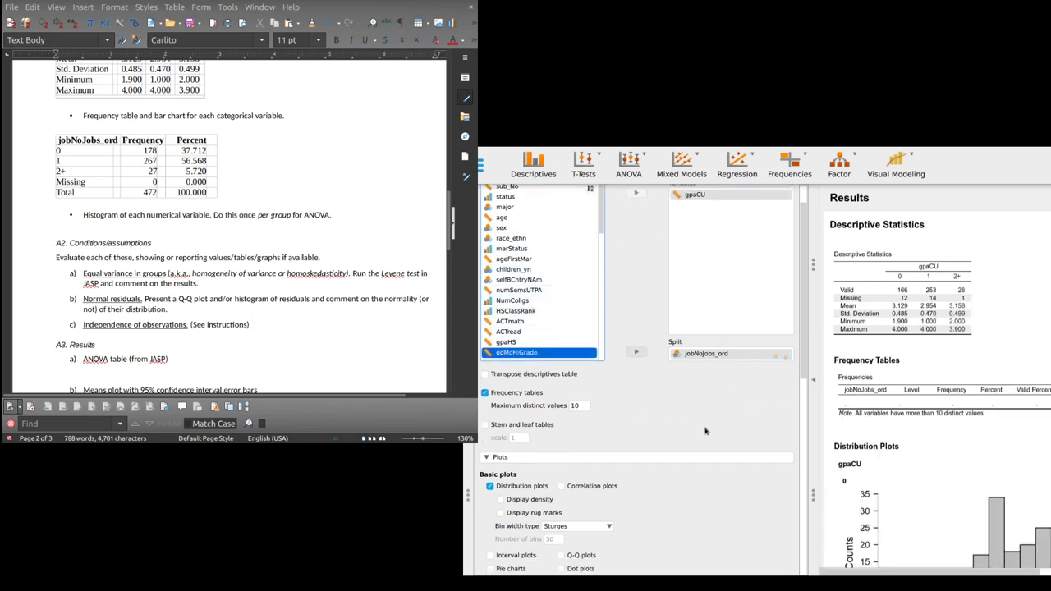
scroll(705, 432, "down", 1)
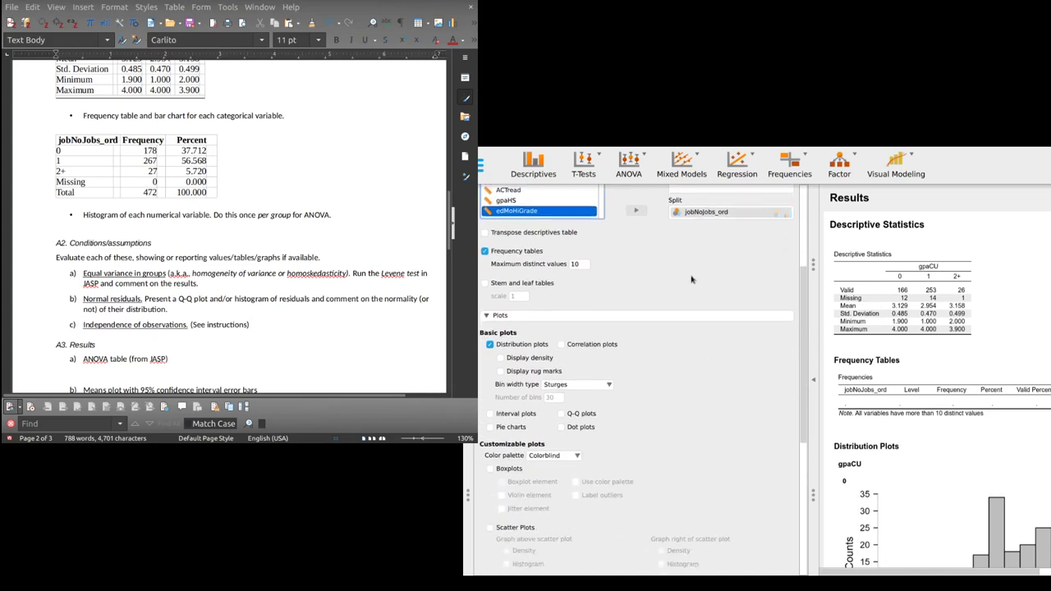
scroll(691, 279, "up", 3)
scroll(936, 400, "down", 10)
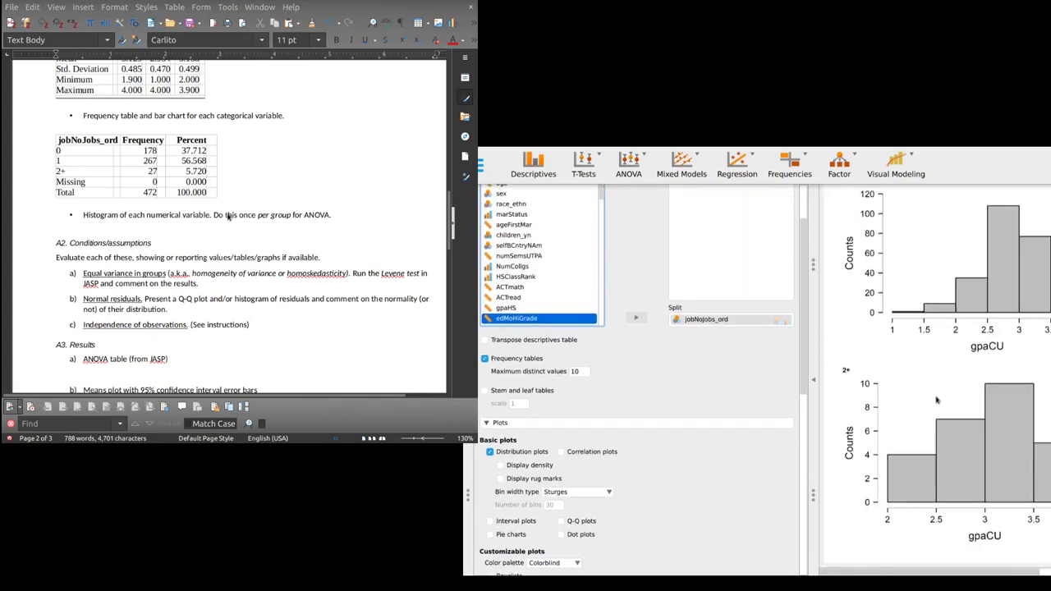
scroll(936, 400, "up", 8)
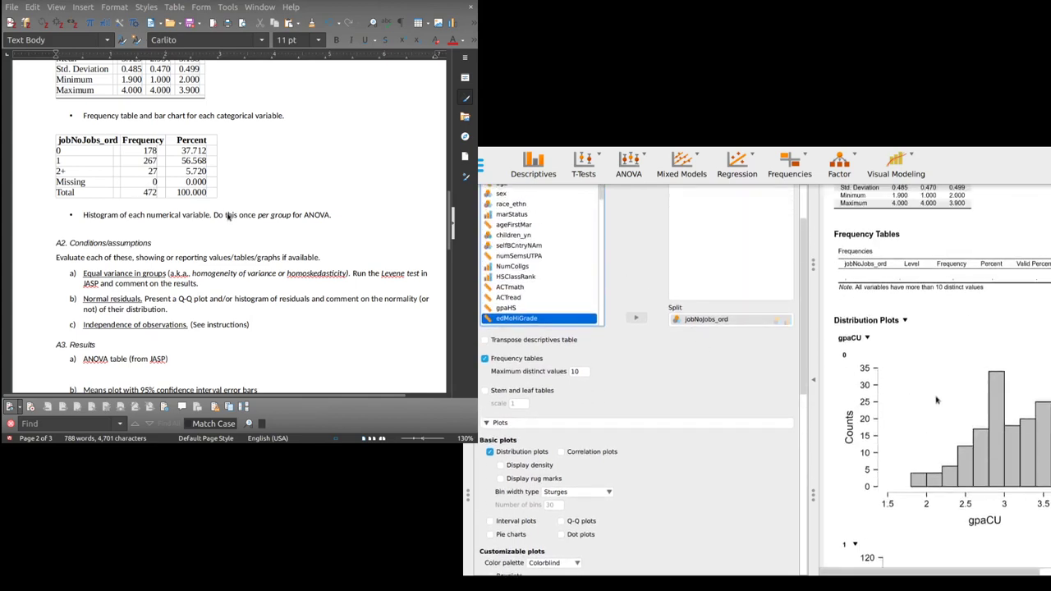
left_click(813, 379)
scroll(822, 393, "down", 3)
scroll(822, 393, "up", 1)
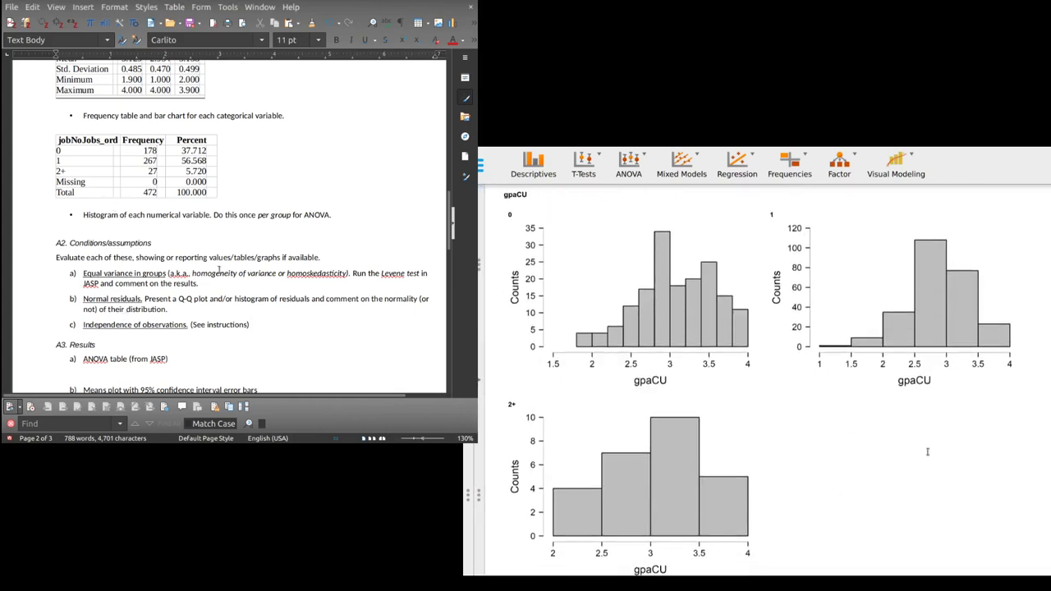
left_click(615, 265)
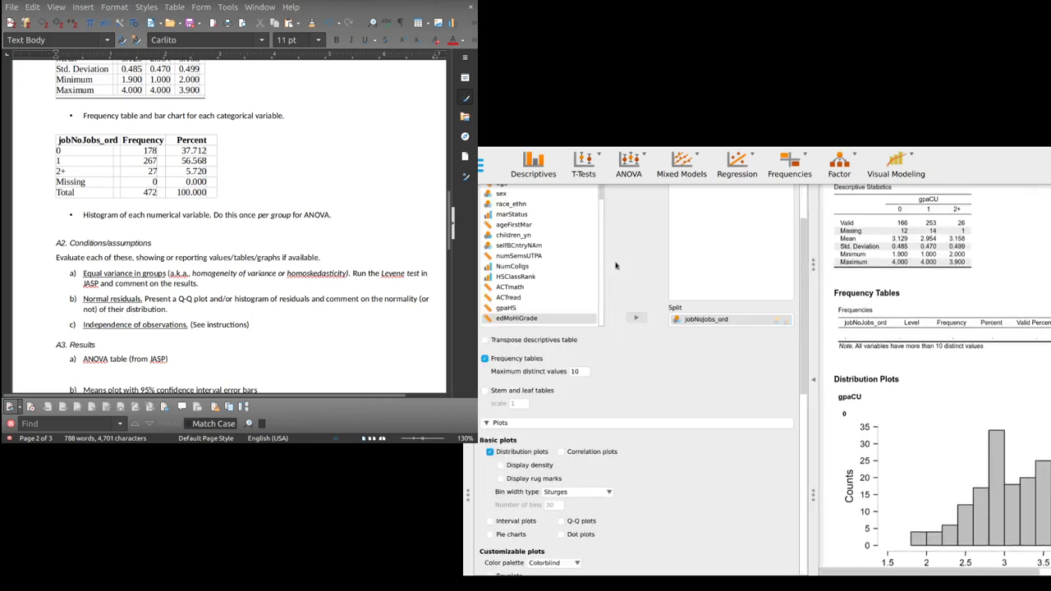
left_click(813, 379)
scroll(552, 362, "down", 2)
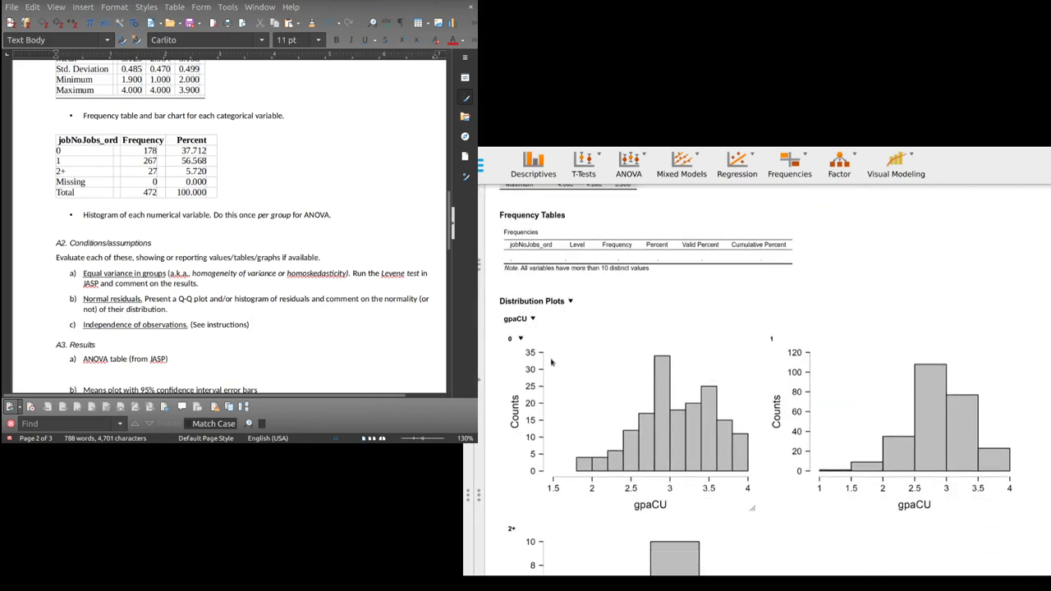
scroll(537, 327, "down", 2)
scroll(556, 332, "up", 1)
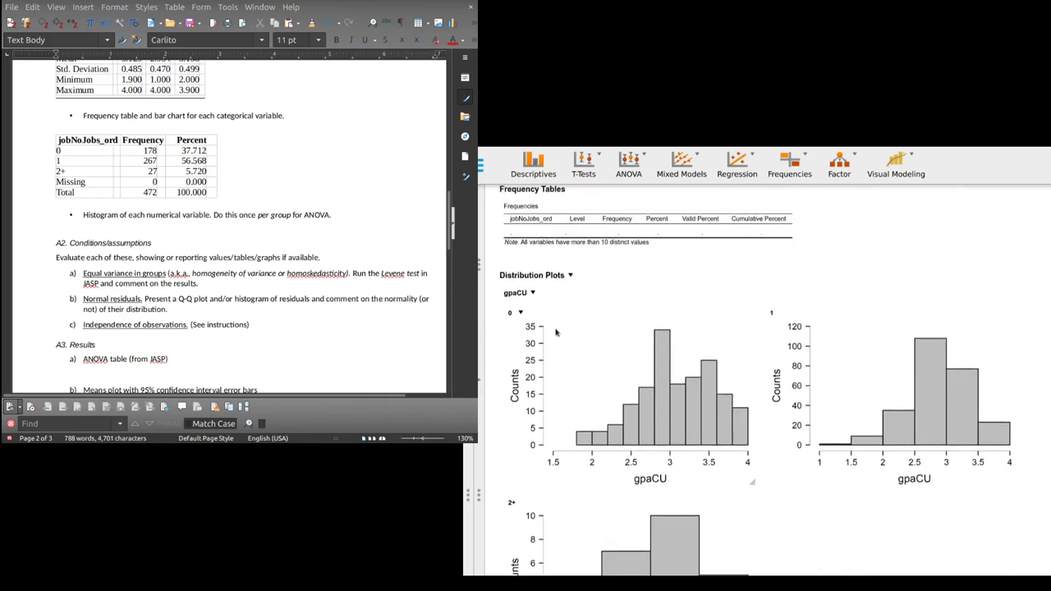
left_click(571, 276)
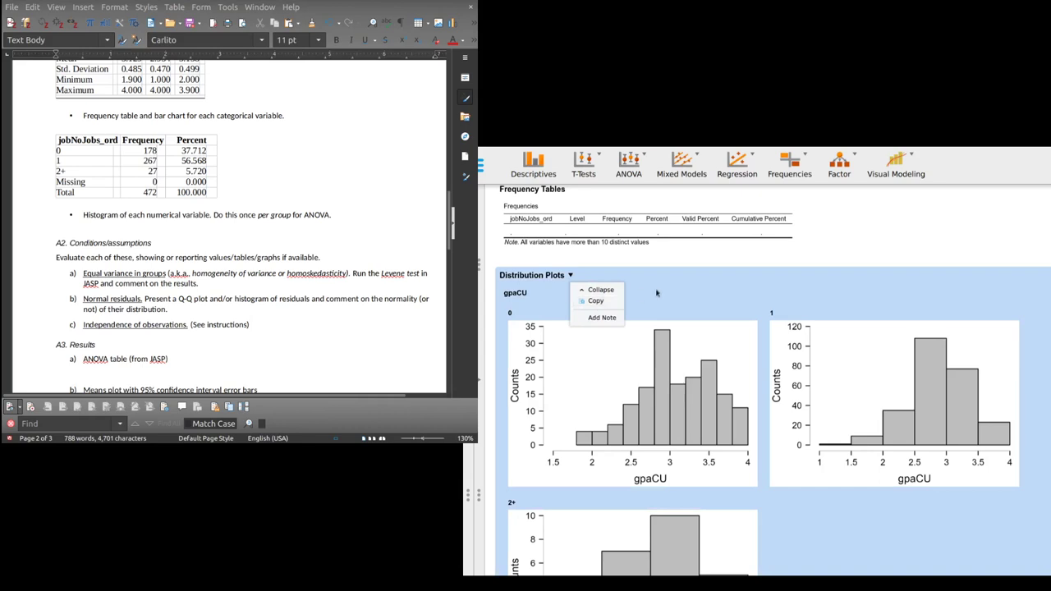
left_click(743, 273)
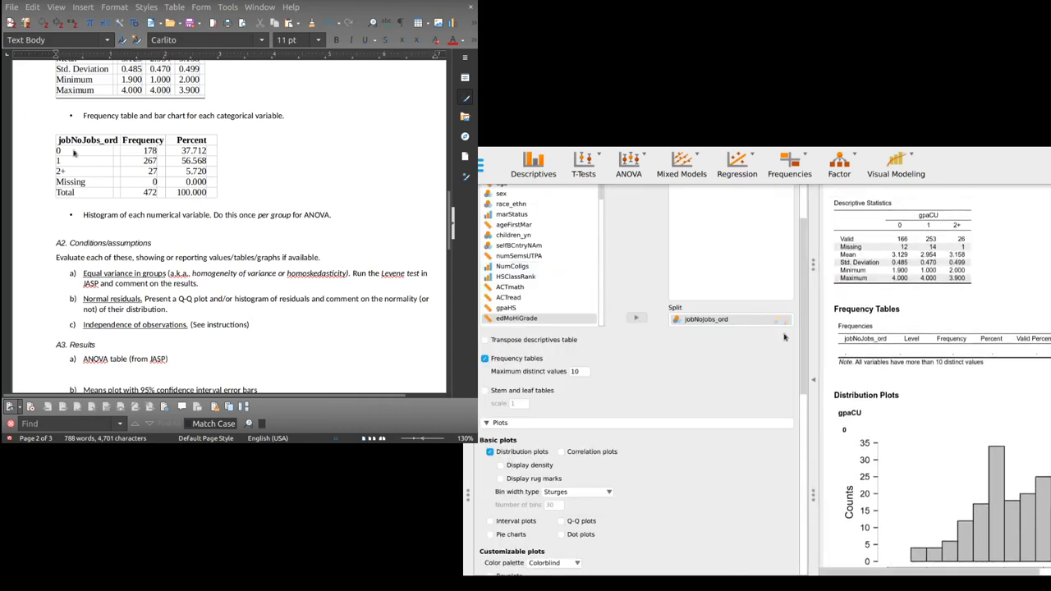
Copy all the gpaCU distribution plots from JASP's results and paste them below the histogram bullet in the project document.
left_click(814, 382)
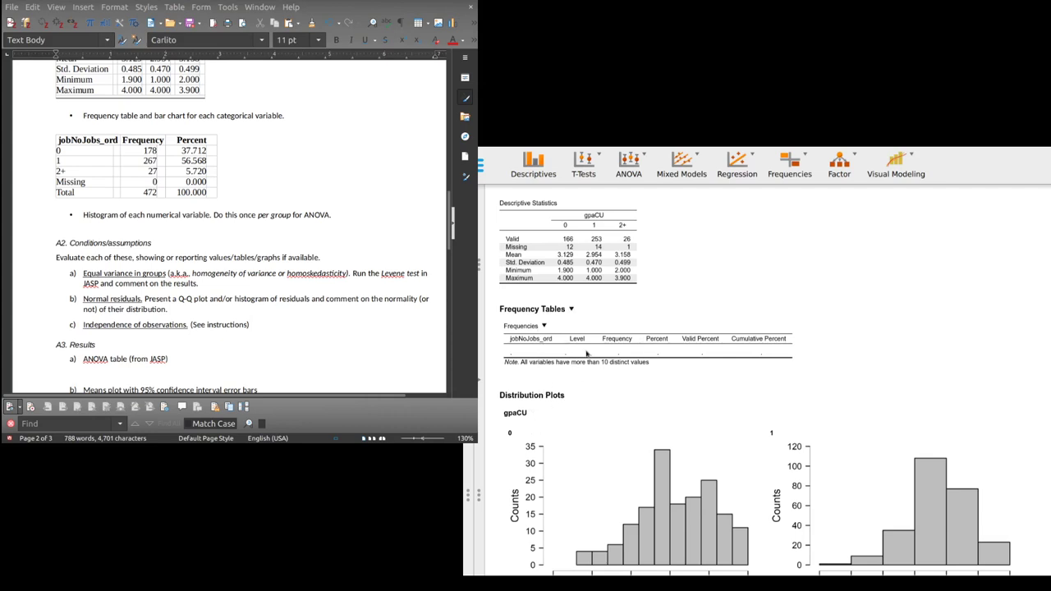
left_click(575, 310)
left_click(668, 389)
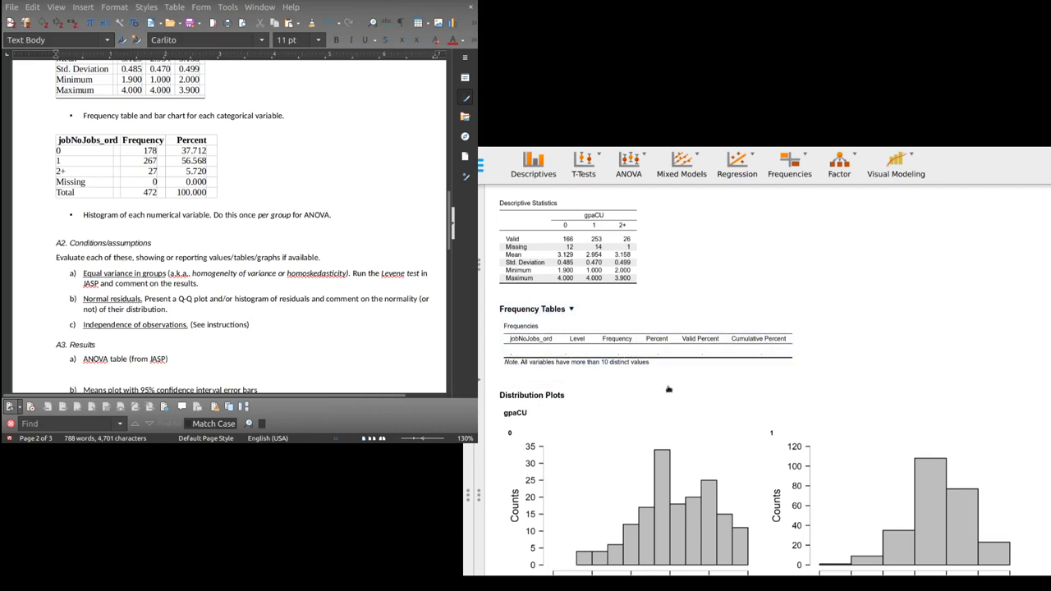
left_click(570, 395)
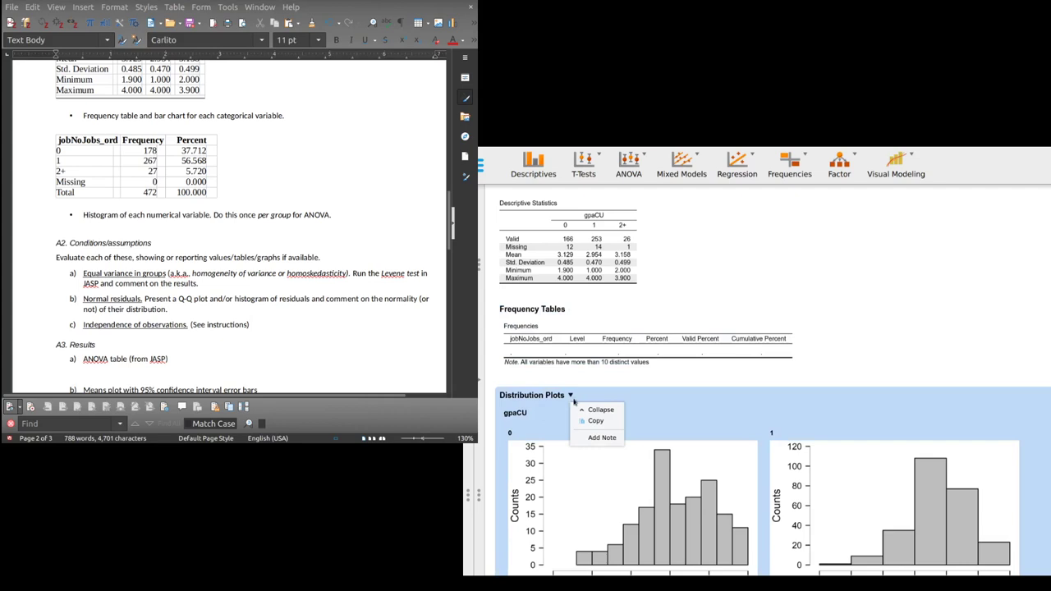
left_click(595, 421)
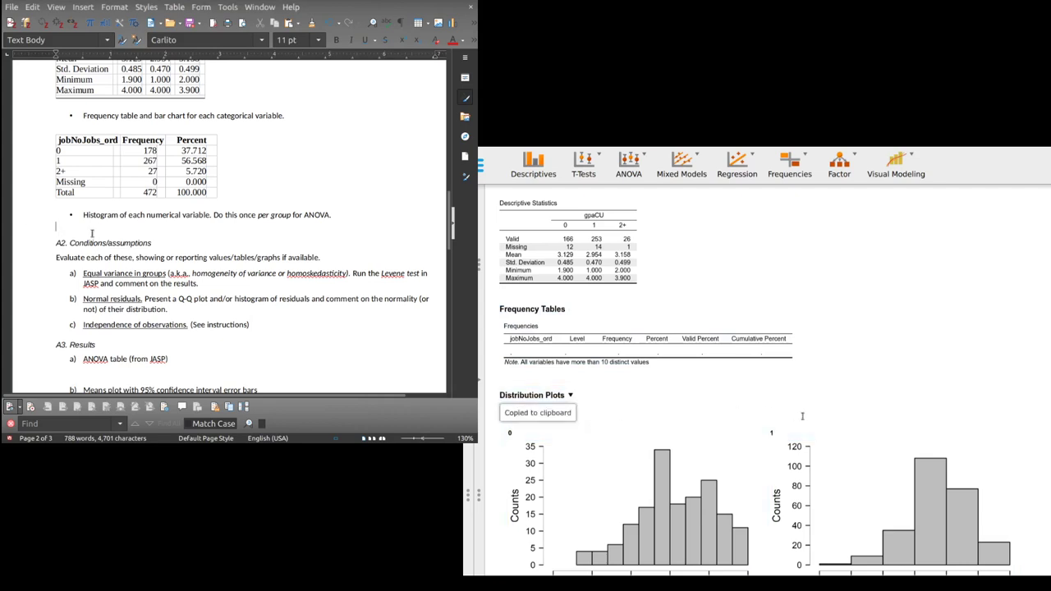
key("ctrl+v")
scroll(165, 258, "up", 3)
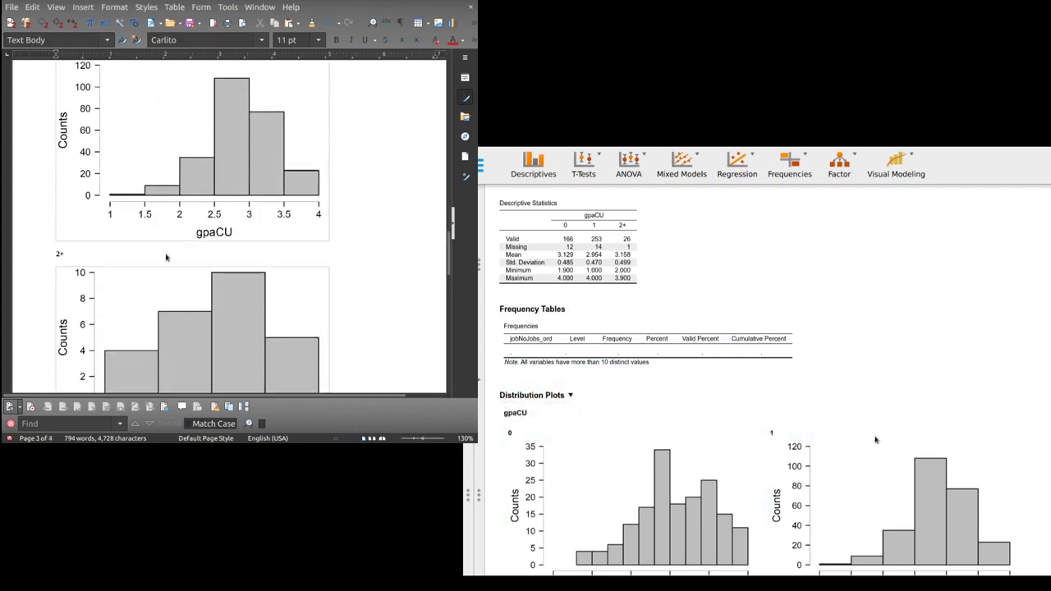
scroll(165, 258, "up", 10)
scroll(173, 254, "down", 7)
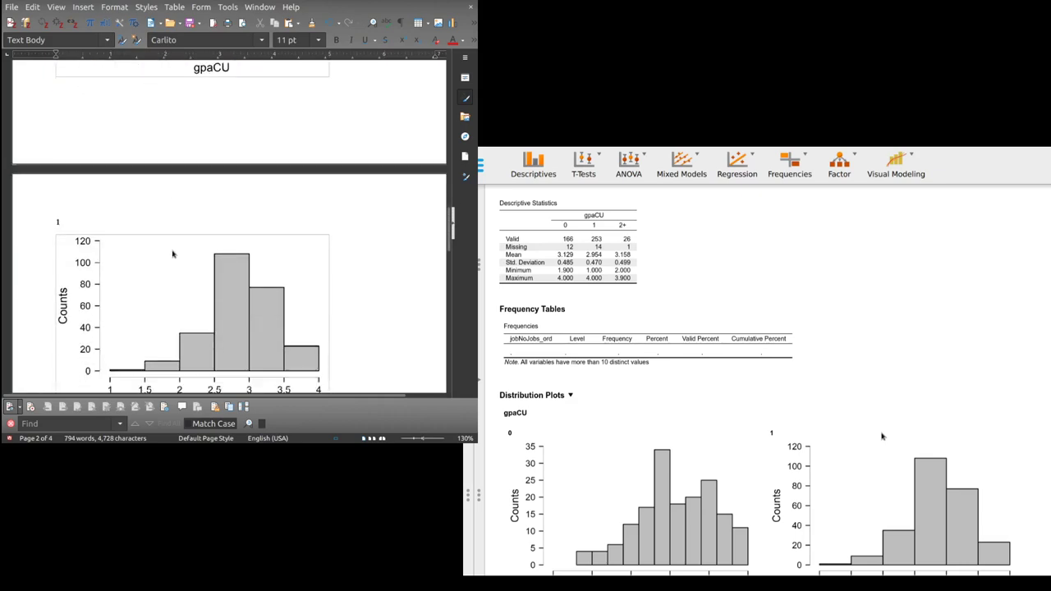
scroll(173, 254, "up", 8)
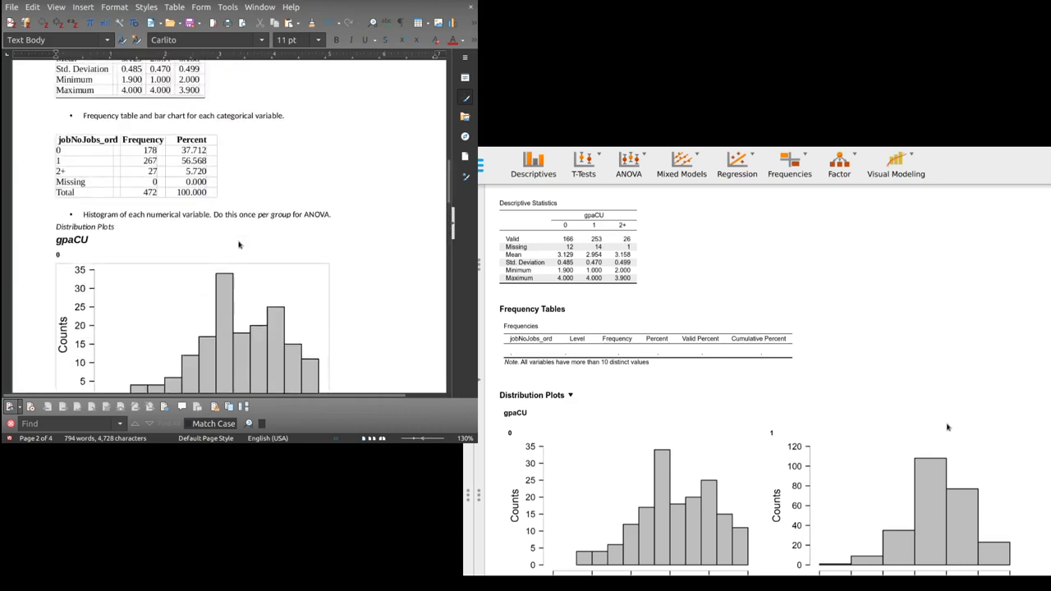
Scale the pasted gpaCU histogram for group 0 down to about 70% of its size, keeping its proportions.
scroll(239, 245, "up", 2)
scroll(239, 245, "down", 6)
left_click(238, 241)
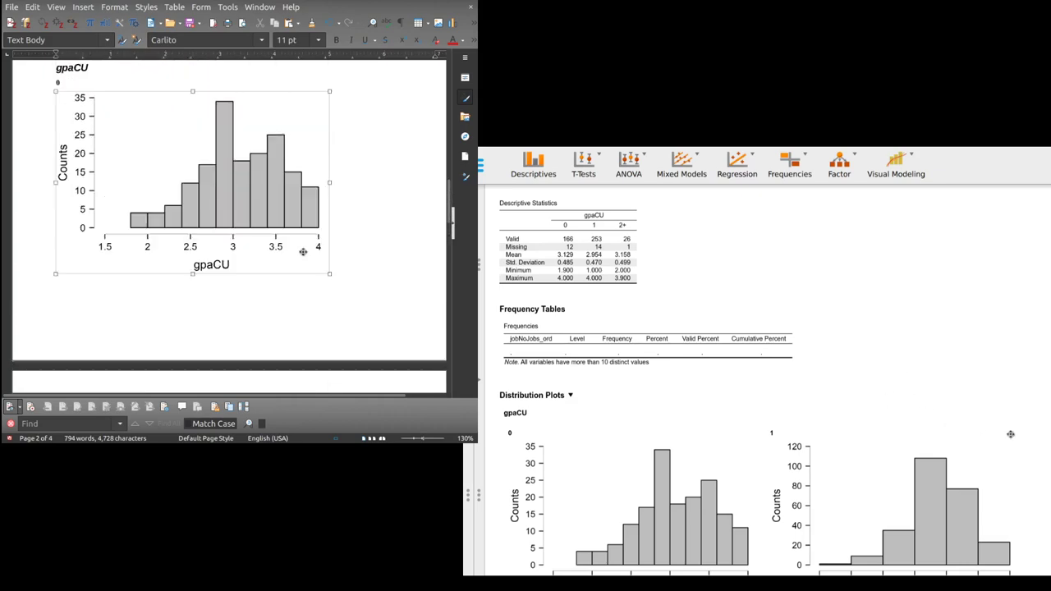
left_click_drag(330, 273, 246, 221)
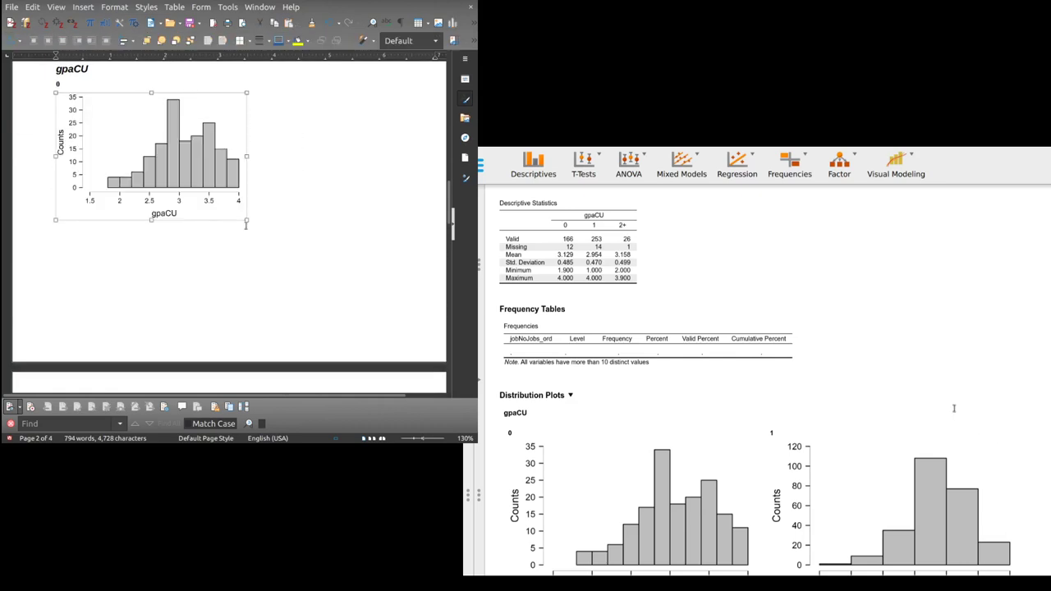
Scale the gpaCU histogram for group 1 down to about 60% of its pasted size.
scroll(238, 222, "down", 7)
left_click(254, 281)
scroll(263, 296, "down", 3)
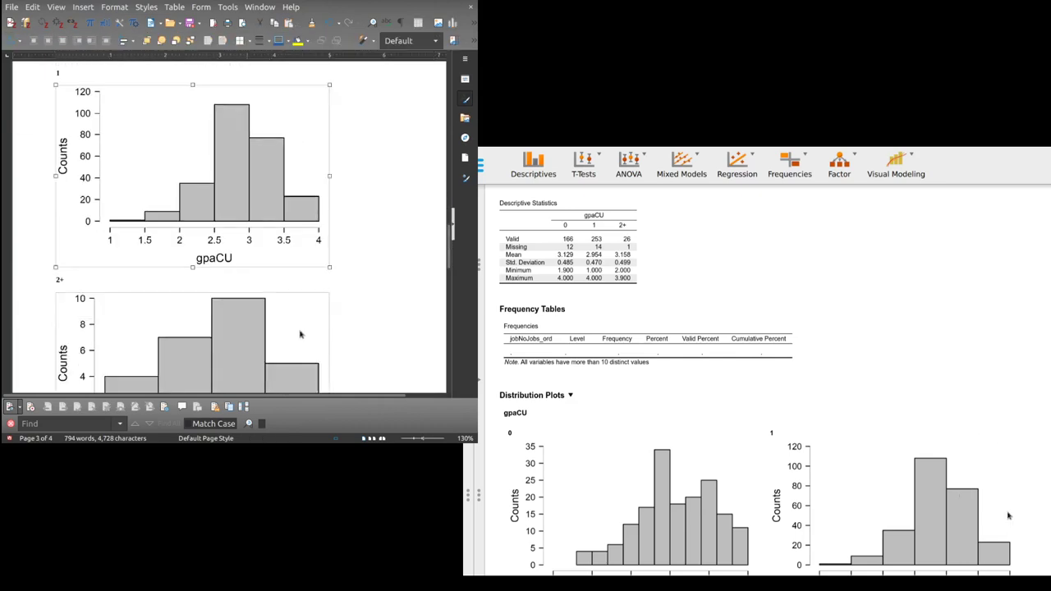
scroll(300, 335, "down", 2)
left_click_drag(329, 211, 200, 141)
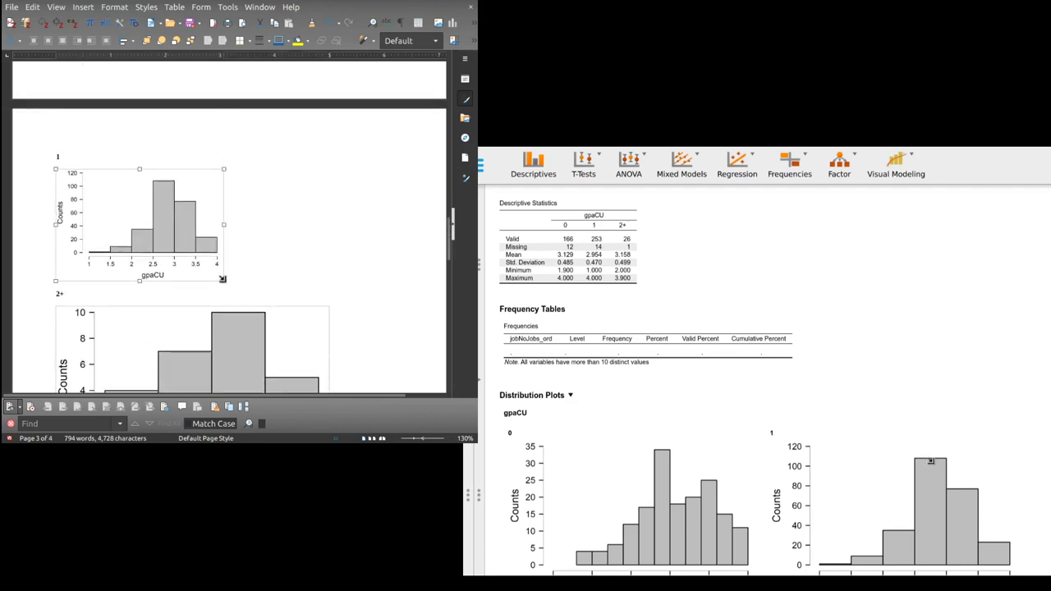
left_click_drag(224, 280, 222, 279)
Scale the gpaCU histogram for group 2+ down to about 60% of its pasted size.
scroll(224, 280, "down", 5)
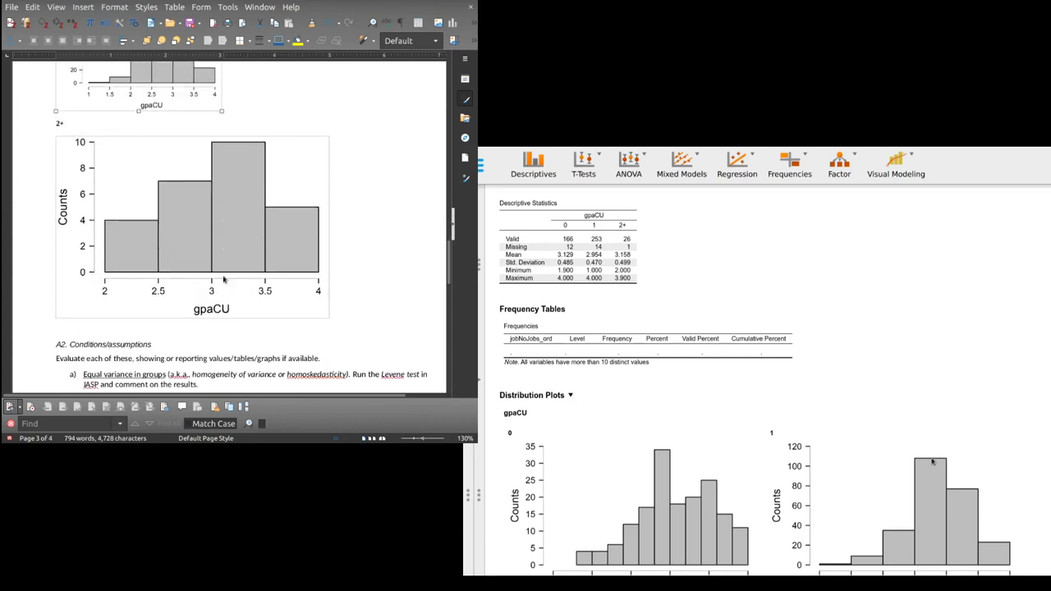
left_click(321, 215)
left_click_drag(329, 317, 194, 247)
Shrink the group 0 histogram further so it roughly matches the size of the other two group histograms.
scroll(199, 235, "up", 10)
left_click(204, 224)
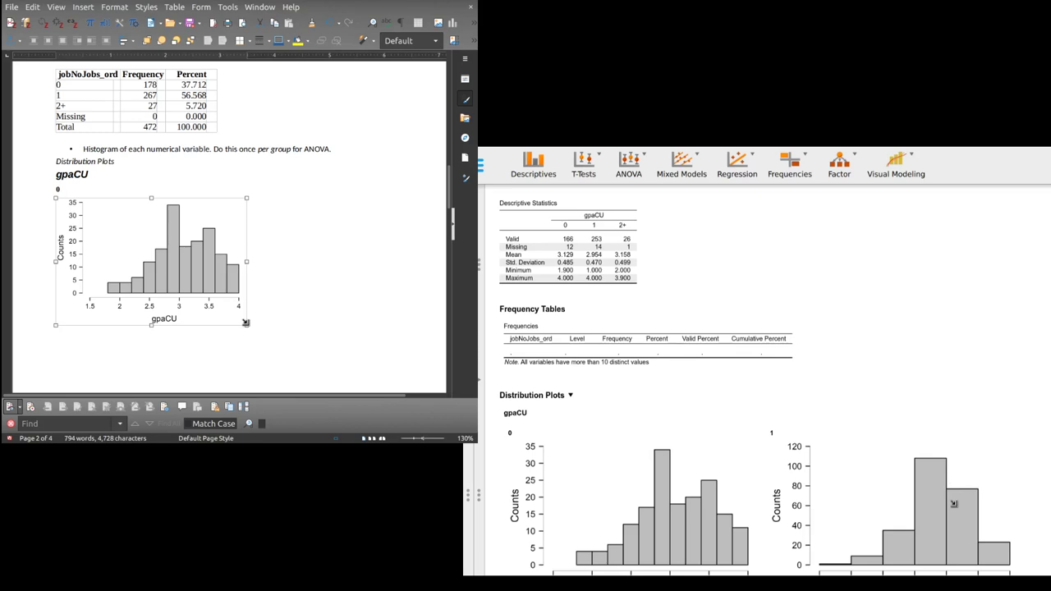
left_click_drag(247, 323, 213, 293)
Review how the three resized group histograms are laid out across the pages and where the A2 section follows.
scroll(286, 258, "down", 8)
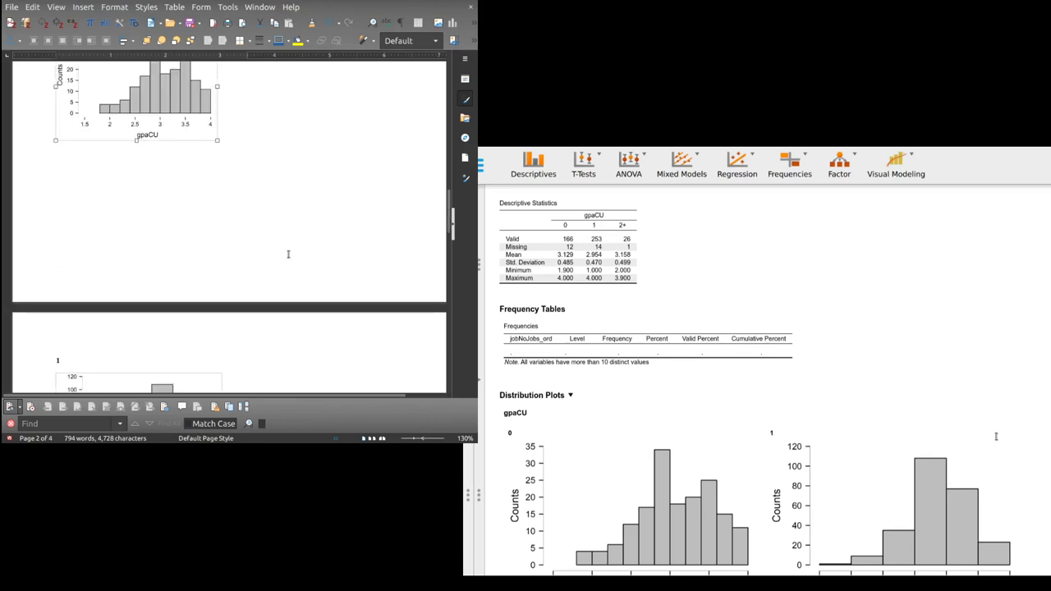
scroll(288, 254, "up", 10)
scroll(289, 253, "down", 6)
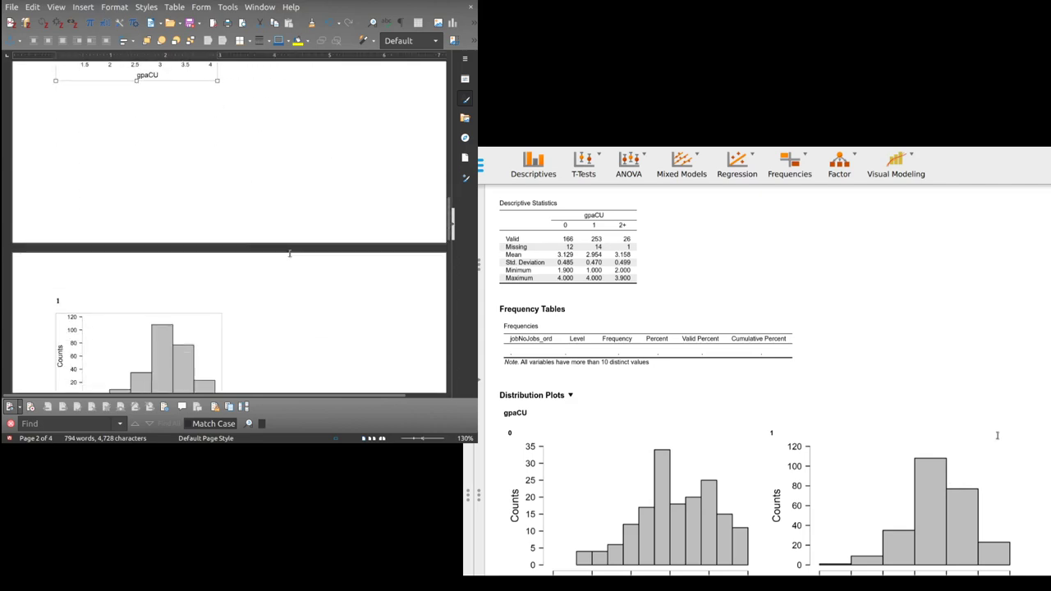
scroll(149, 140, "up", 4)
left_click(96, 300)
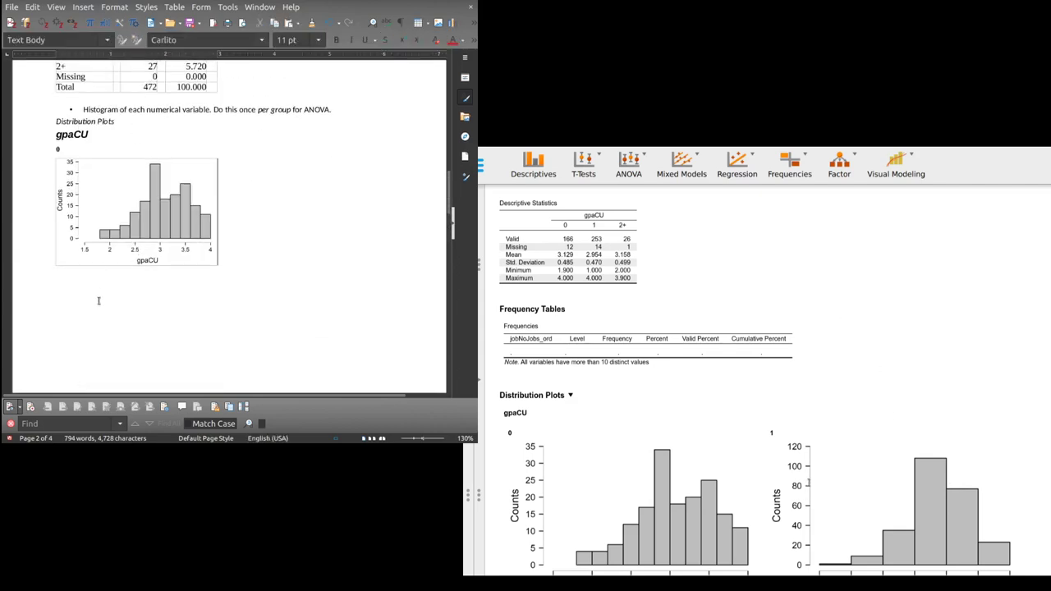
scroll(113, 300, "down", 10)
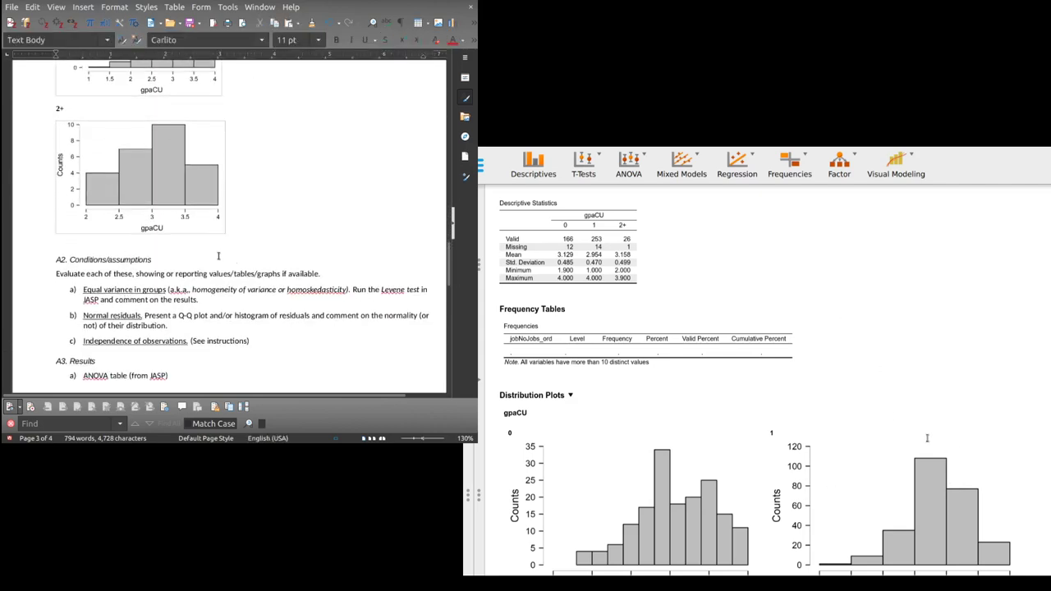
scroll(195, 245, "up", 10)
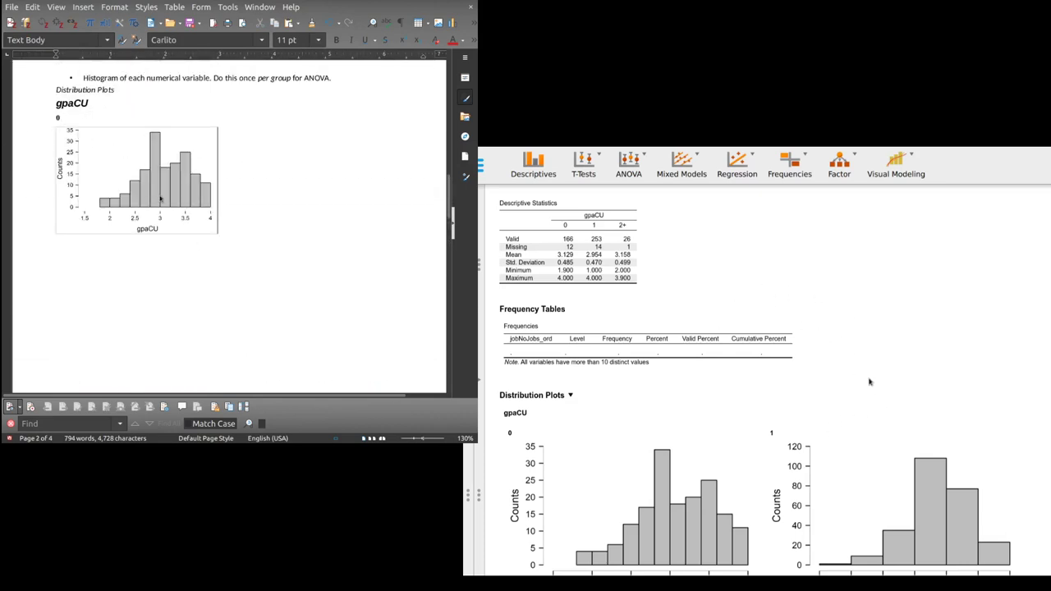
scroll(161, 197, "down", 3)
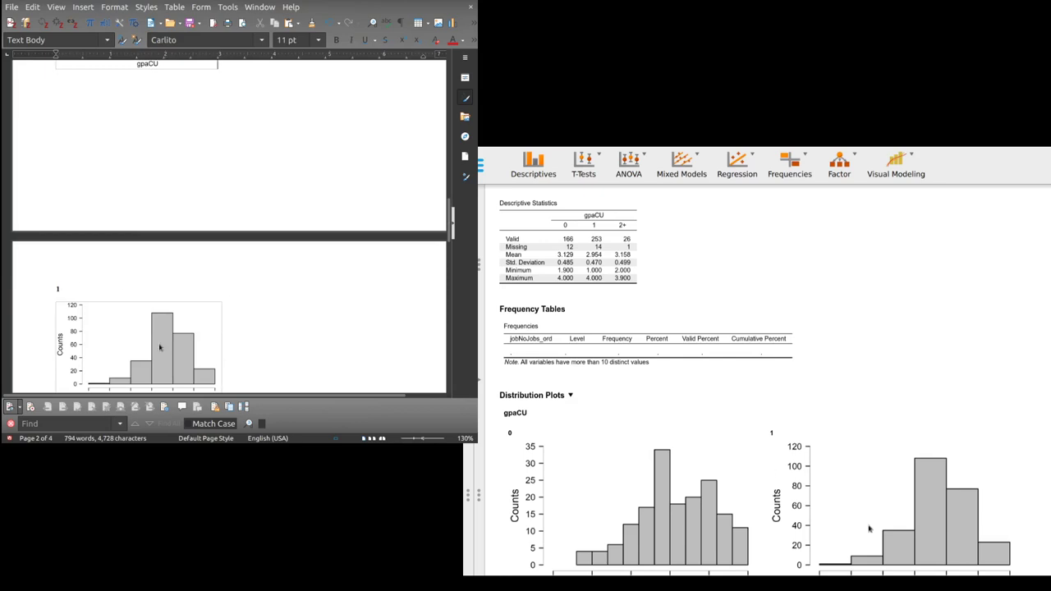
scroll(160, 348, "down", 4)
scroll(166, 303, "down", 2)
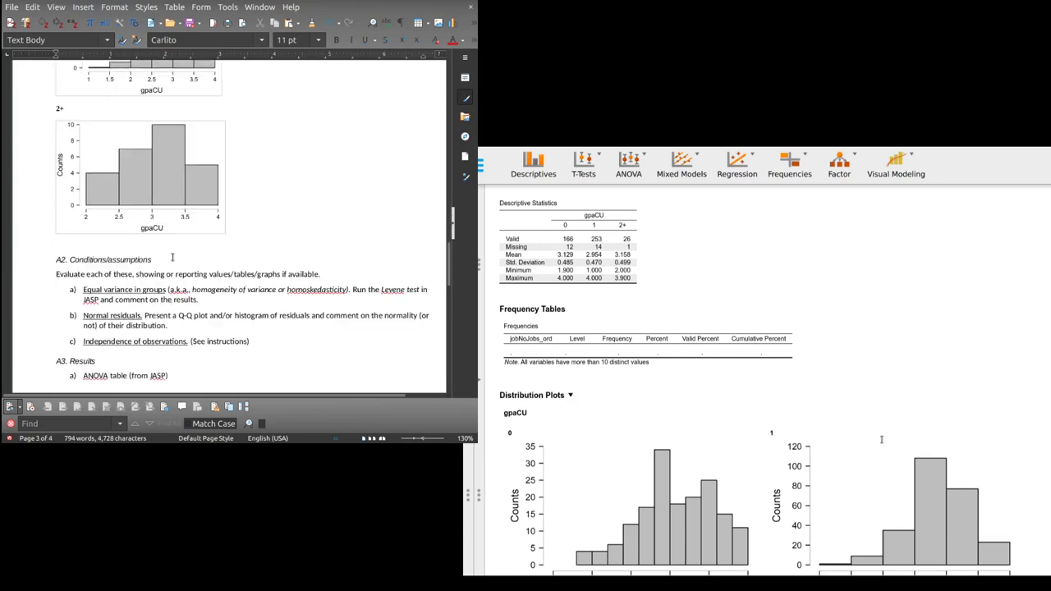
scroll(172, 257, "up", 10)
scroll(173, 257, "down", 11)
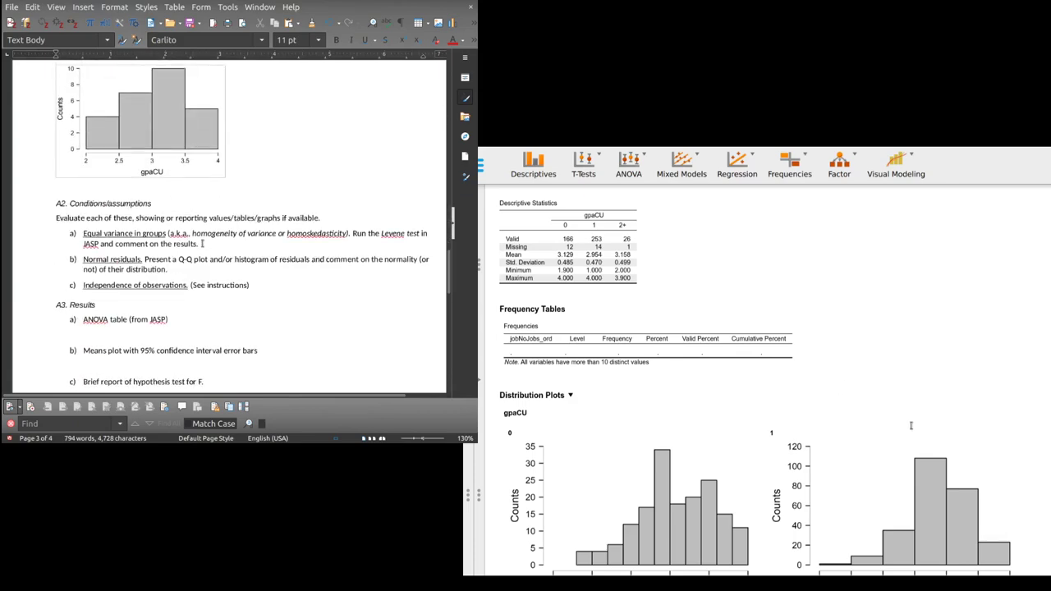
Add a blank line for an answer under each of the items a, b and c in section A2, Conditions/assumptions.
left_click(209, 242)
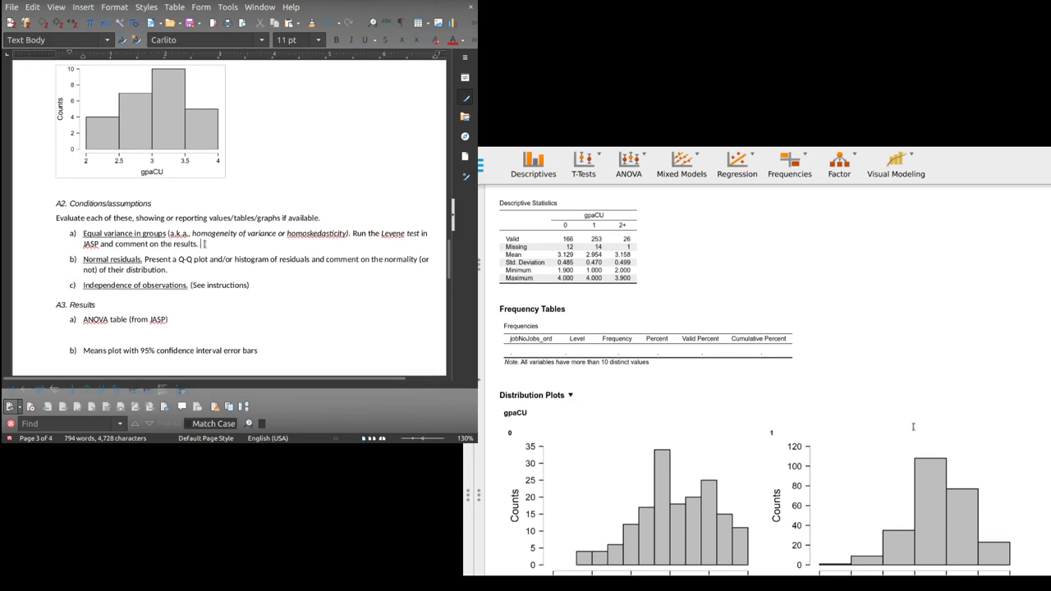
key("Return")
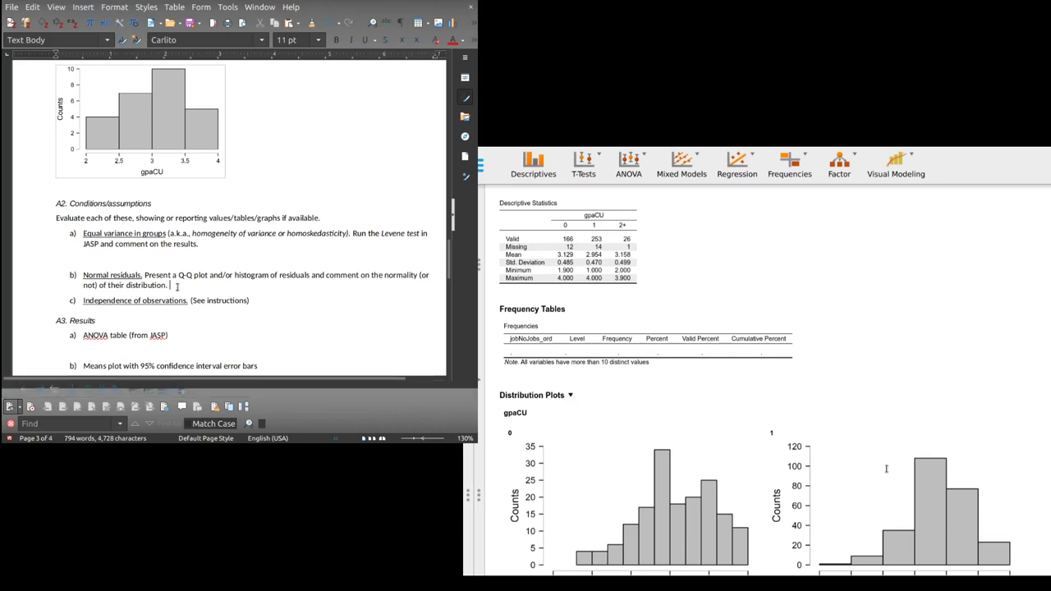
key("Return")
key("BackSpace")
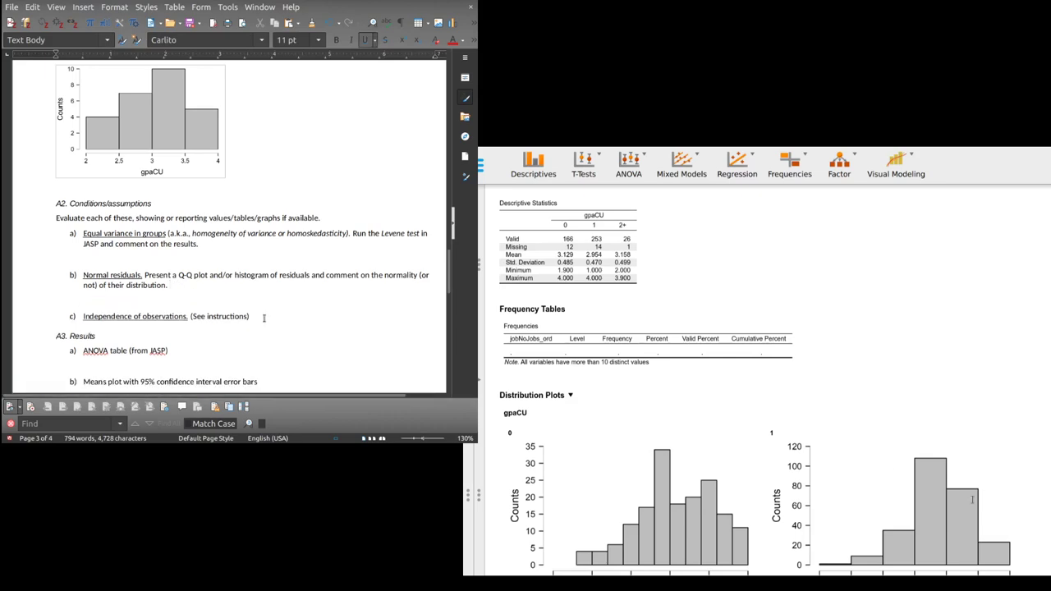
key("Return")
key("BackSpace")
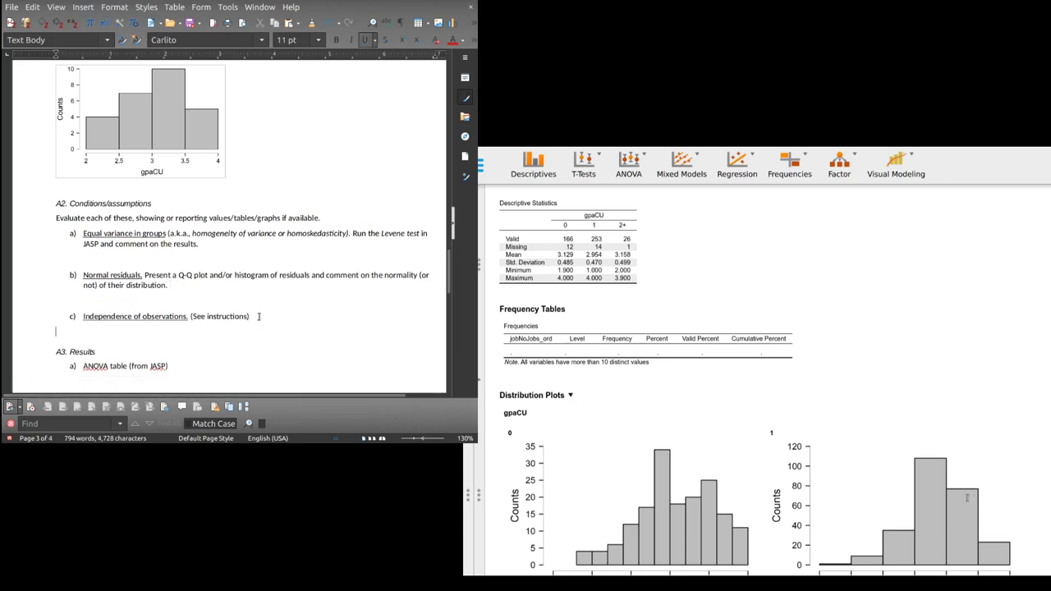
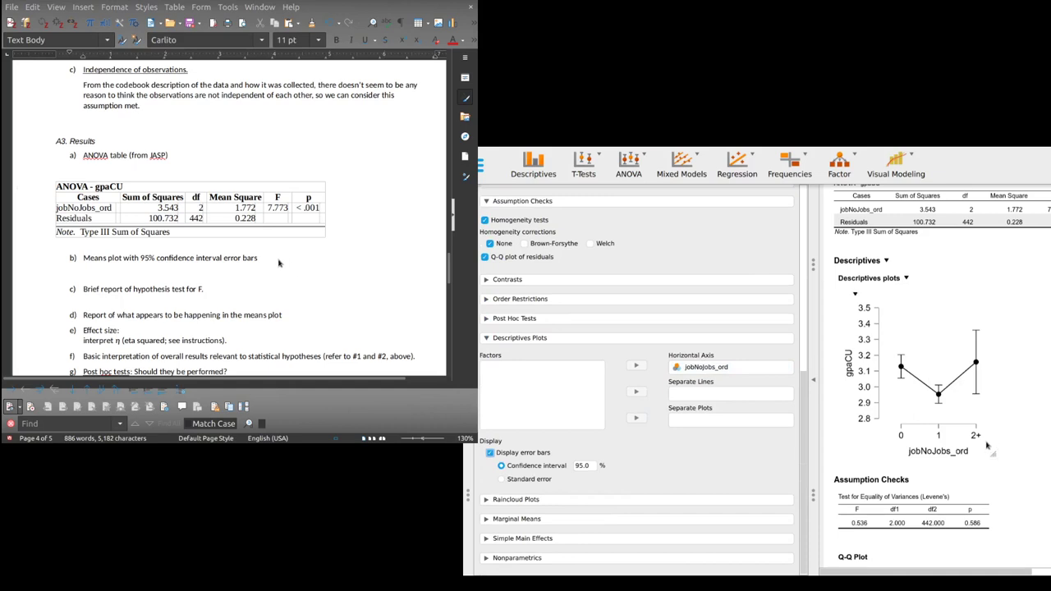
Enlarge JASP's descriptives plot of gpaCU by jobNoJobs_ord and paste a copy below the means plot item in section A3.
left_click_drag(992, 454, 1050, 488)
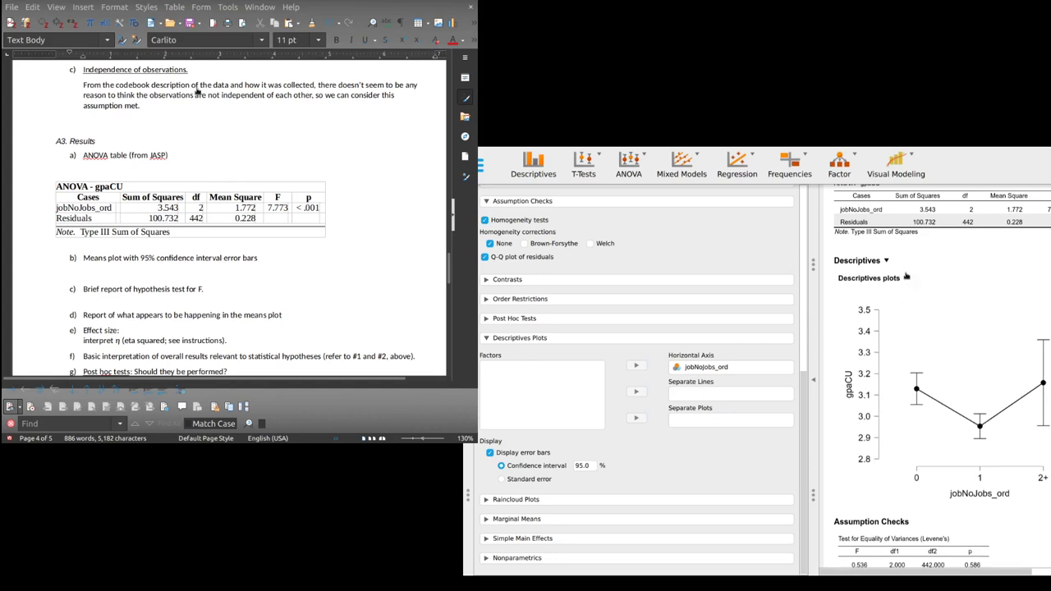
left_click(854, 295)
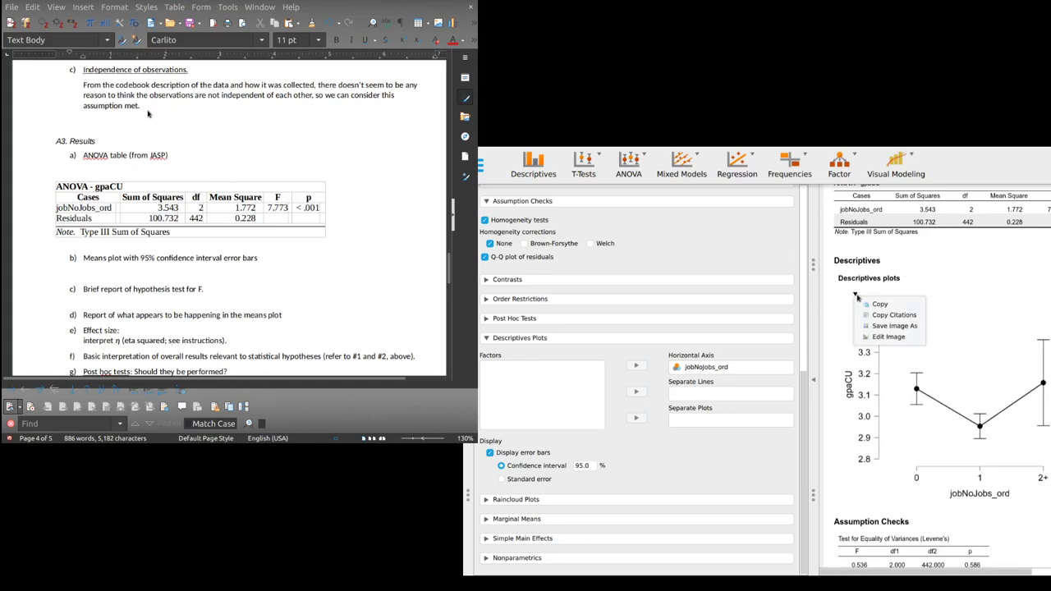
left_click(809, 303)
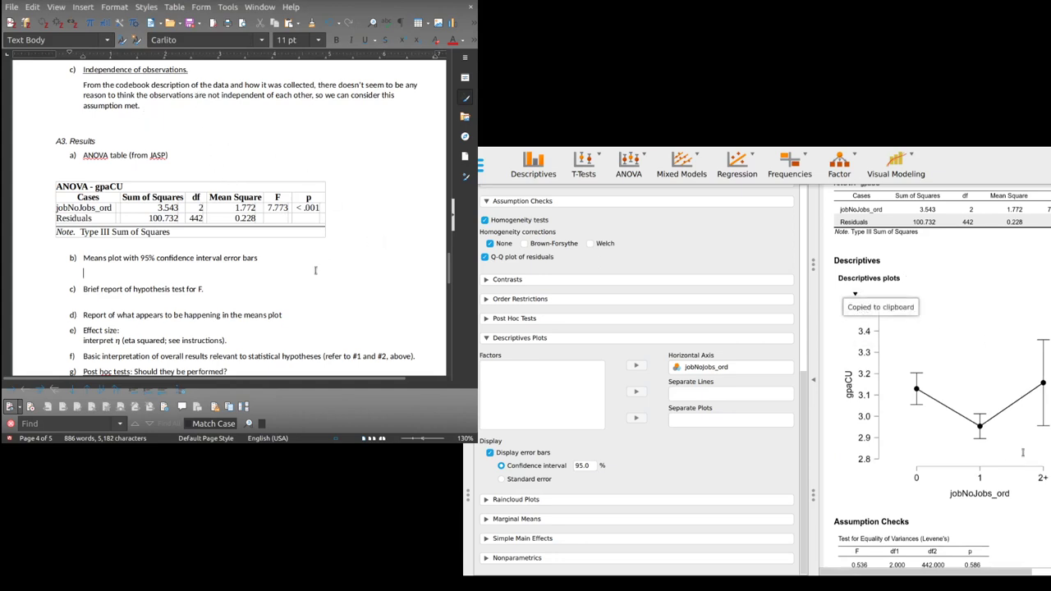
key("ctrl+v")
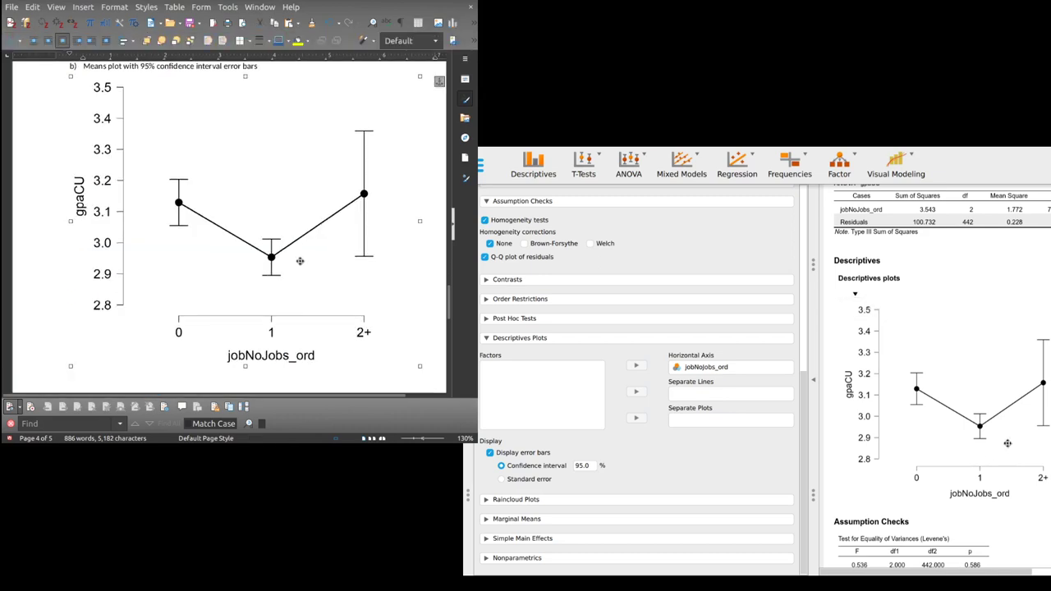
scroll(300, 291, "down", 4)
scroll(300, 312, "up", 6)
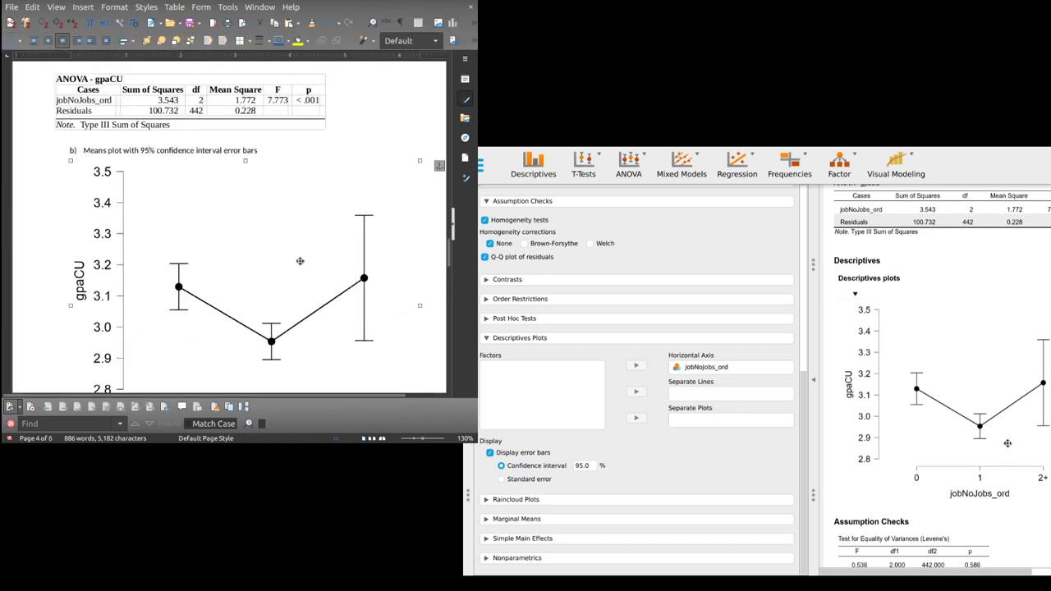
Copy the ANOVA - gpaCU table from the JASP results.
scroll(300, 261, "down", 5)
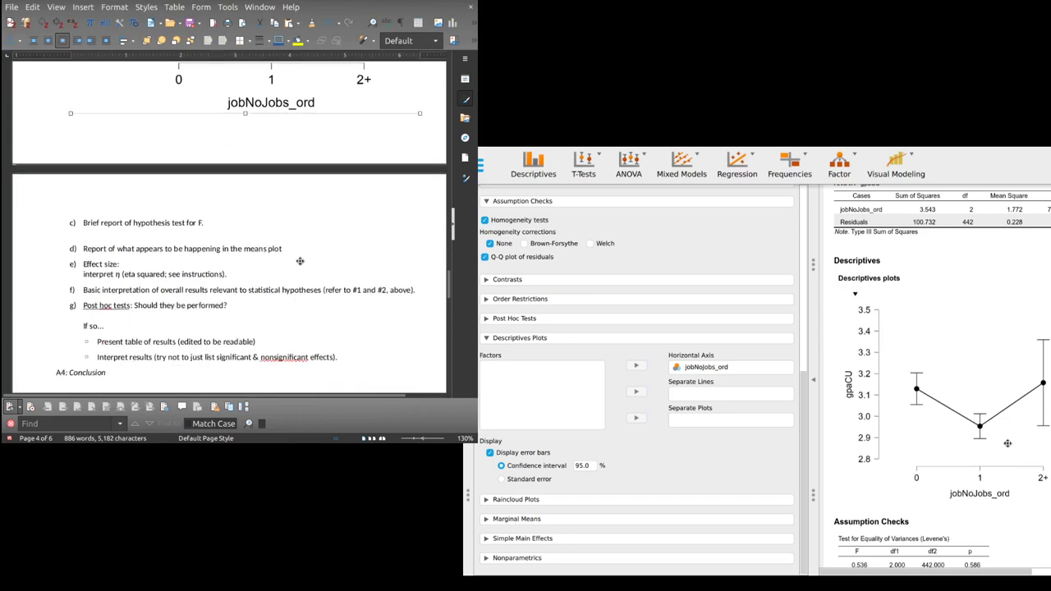
left_click(254, 247)
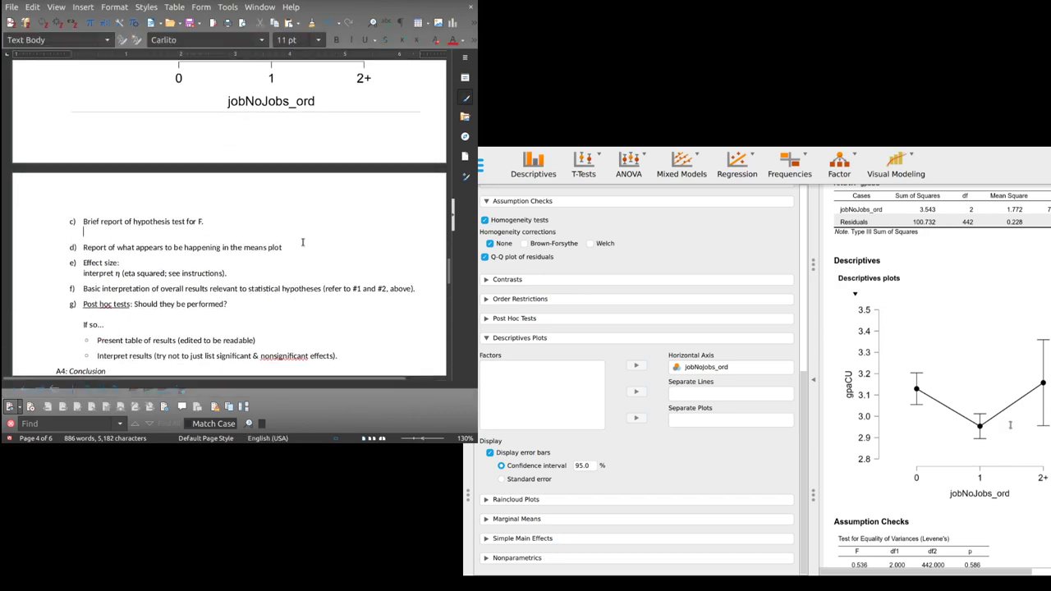
scroll(952, 428, "down", 5)
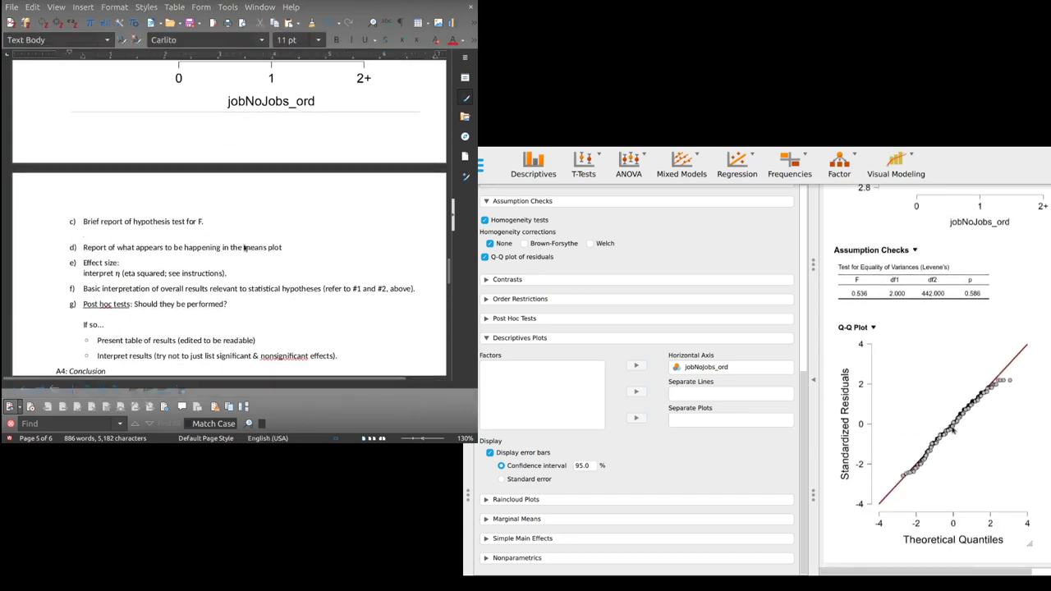
scroll(952, 429, "up", 8)
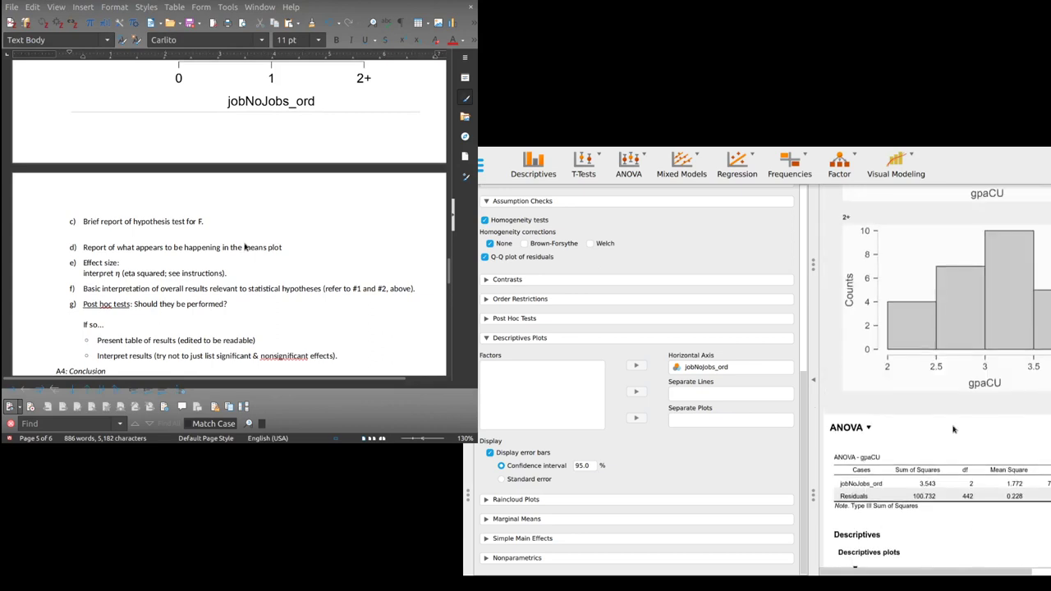
scroll(953, 429, "down", 1)
scroll(967, 565, "right", 2)
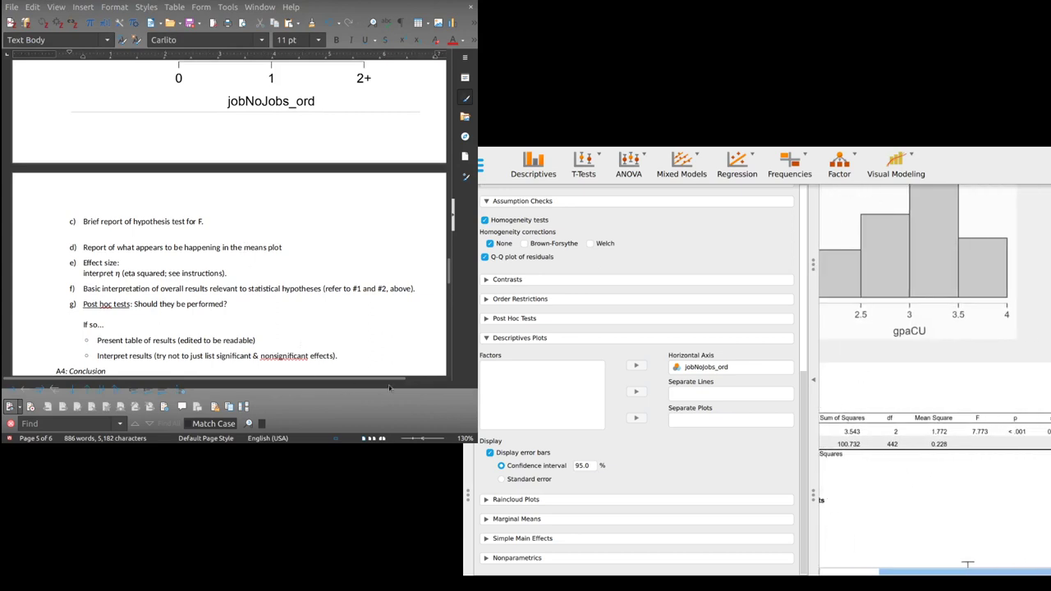
scroll(967, 565, "left", 2)
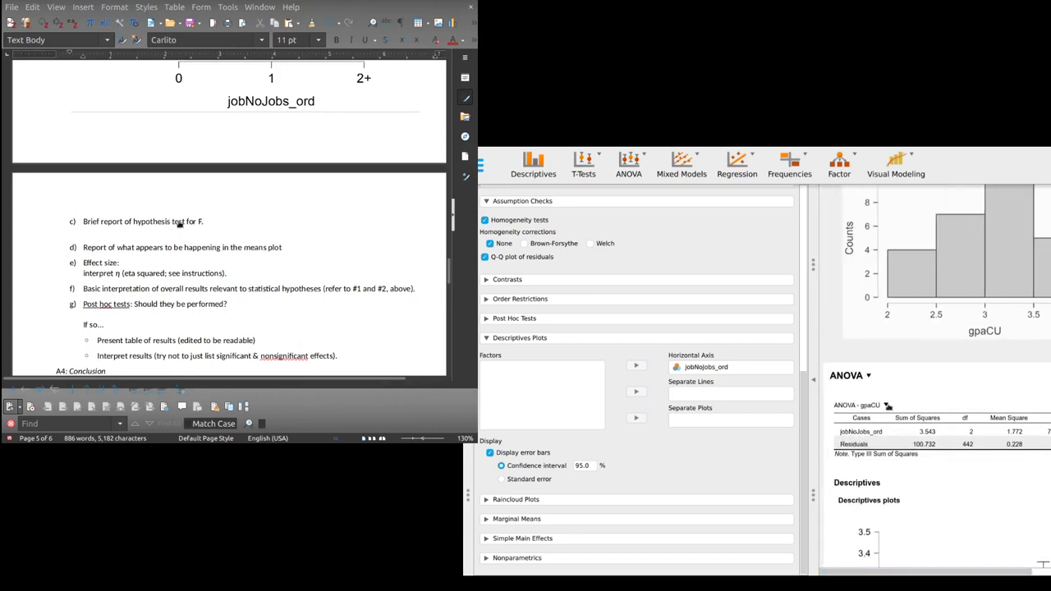
left_click(885, 405)
left_click(902, 411)
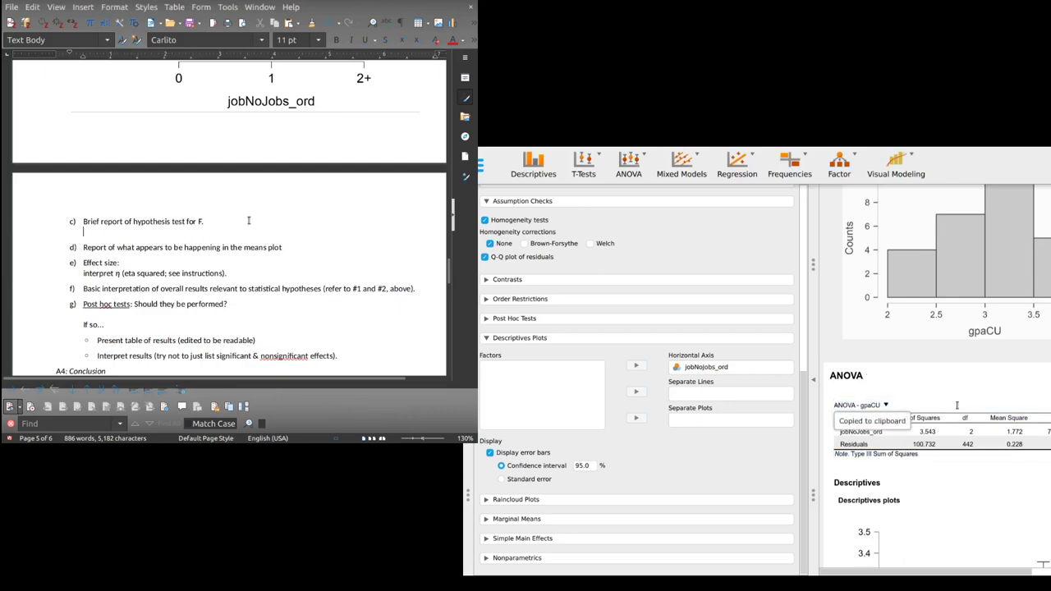
Replace the old ANOVA table under item a of section A3 with the copied version that includes the η² column.
scroll(240, 176, "up", 14)
scroll(240, 176, "down", 4)
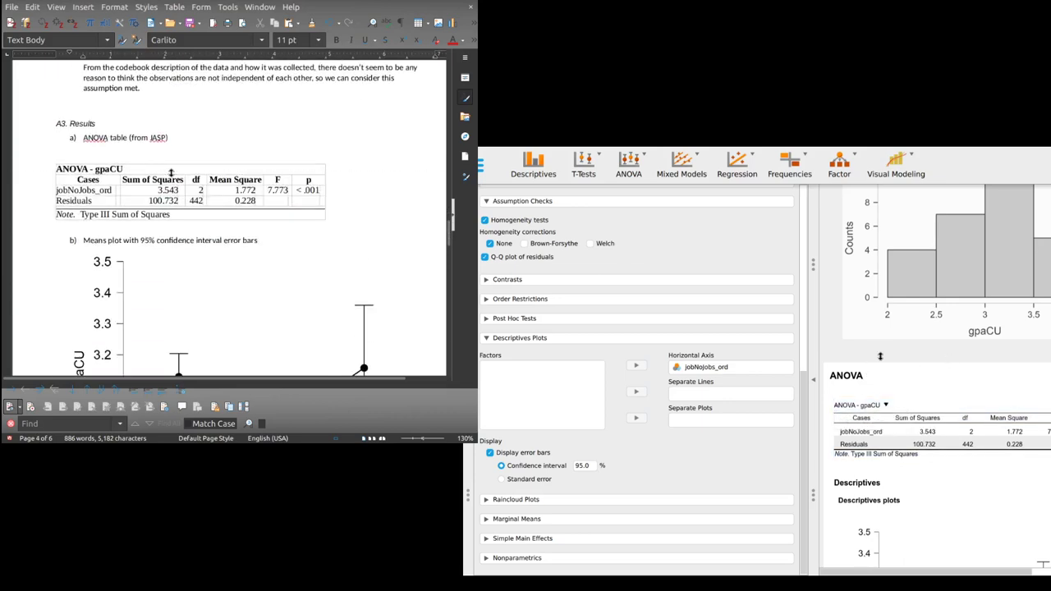
left_click_drag(130, 168, 170, 212)
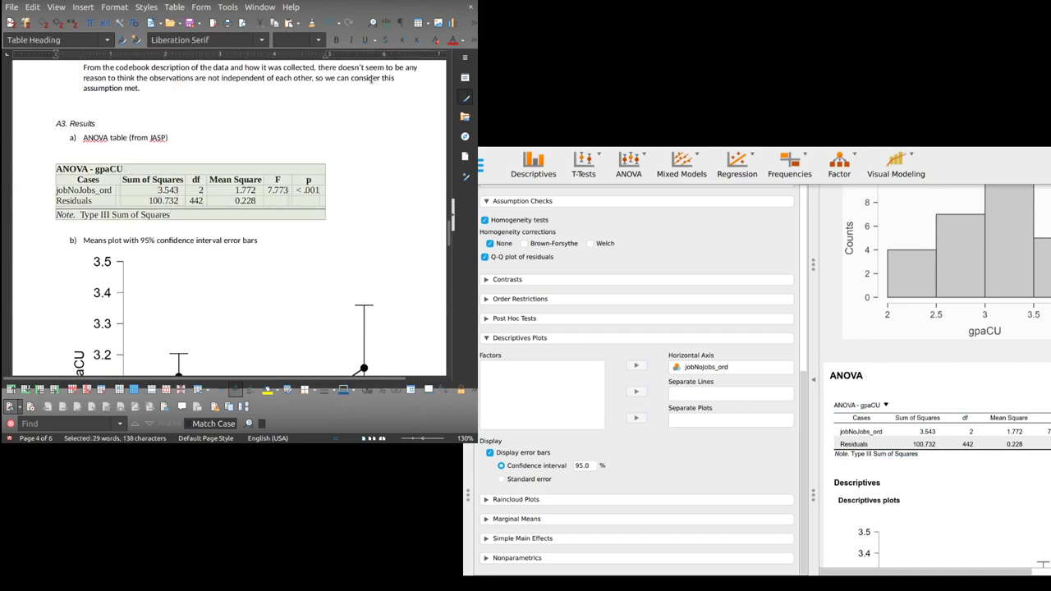
key("Delete")
left_click(106, 154)
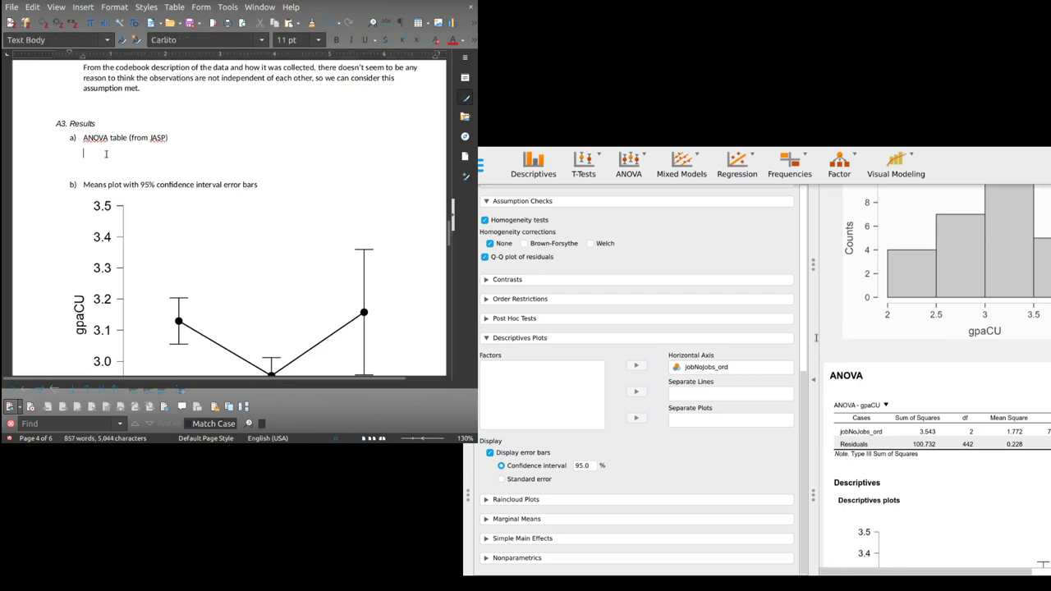
key("ctrl+v")
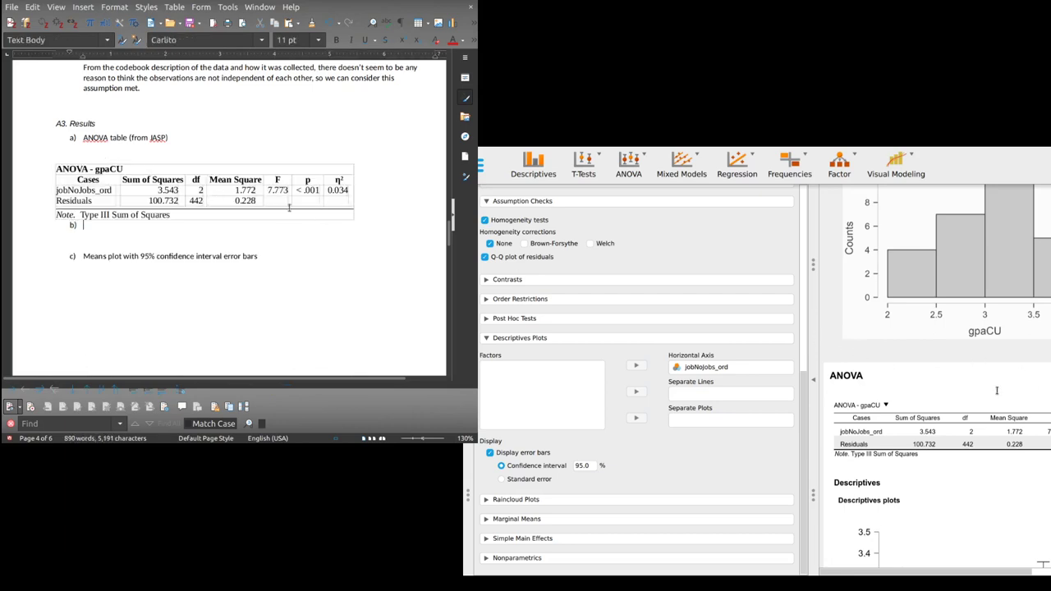
Remove the stray empty list item below the new ANOVA table so the means plot is item b again.
left_click(338, 180)
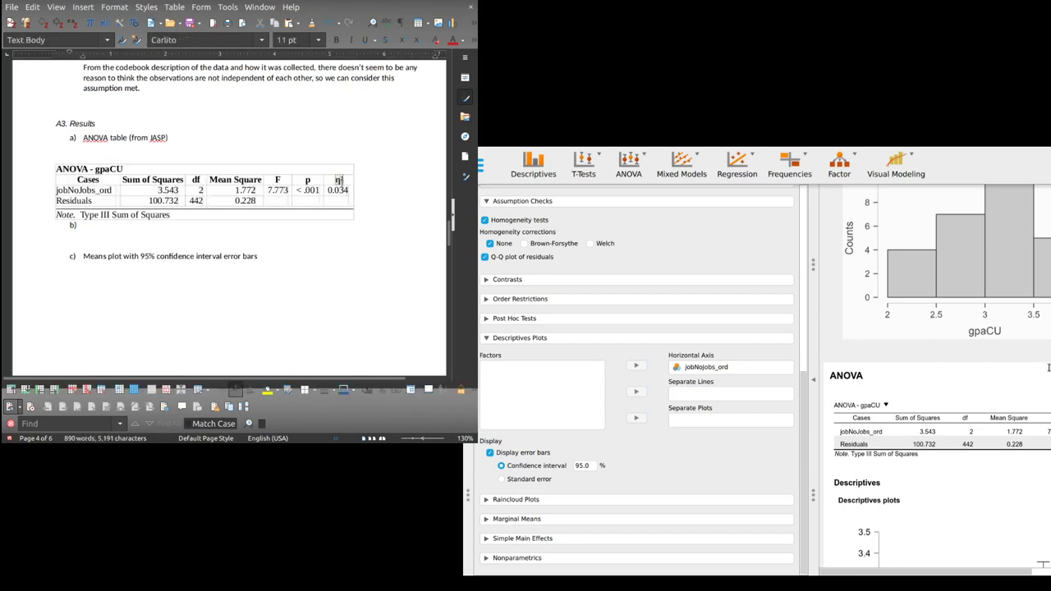
mouse_move(338, 180)
left_mouse_down()
mouse_move(340, 191)
mouse_move(339, 182)
left_mouse_up()
left_click(358, 185)
left_click(231, 200)
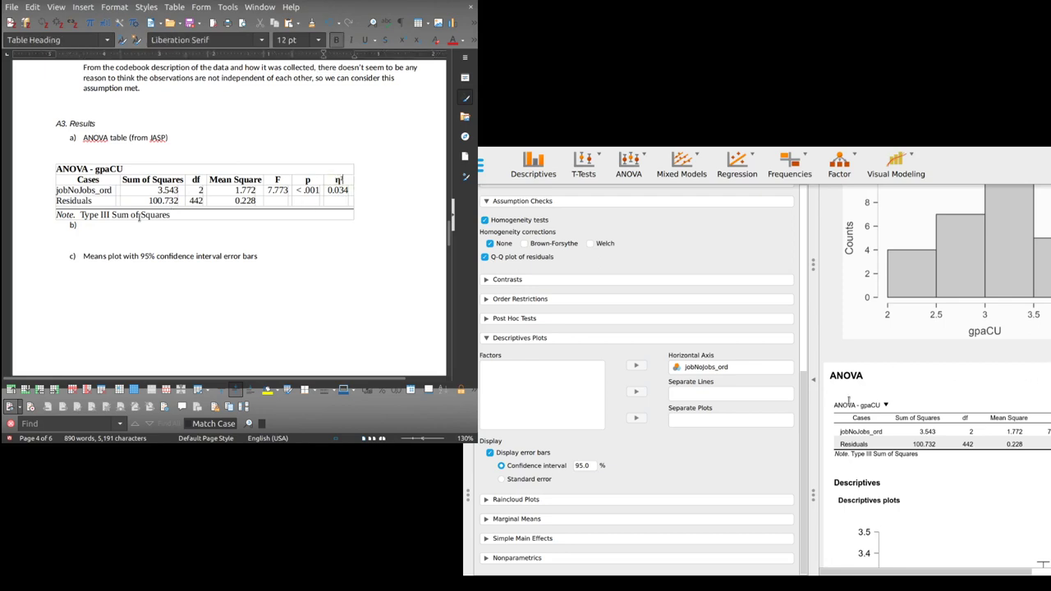
left_click(82, 227)
key("BackSpace")
key("BackSpace")
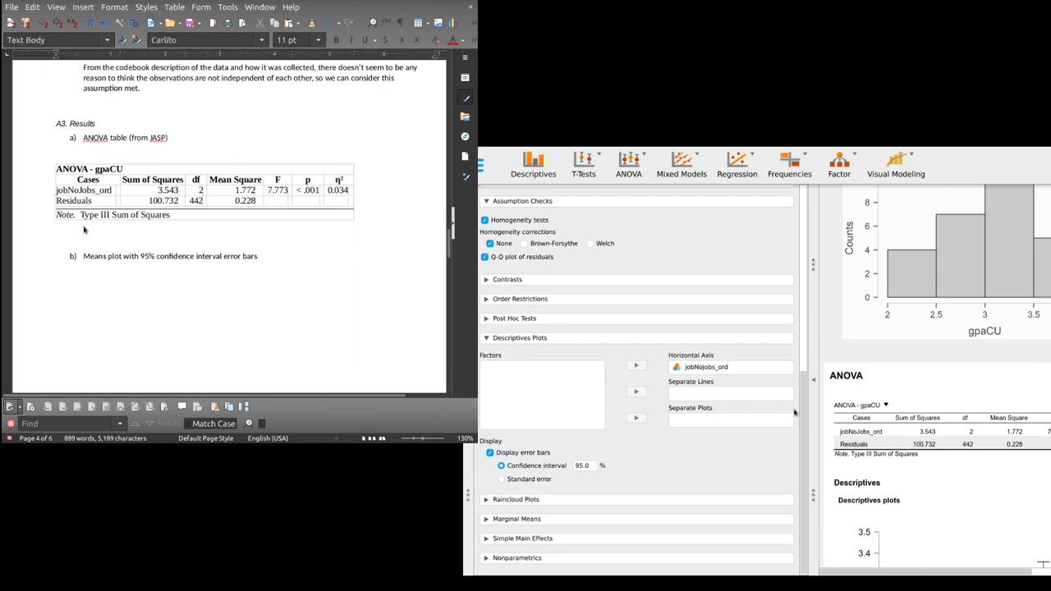
key("ctrl+v")
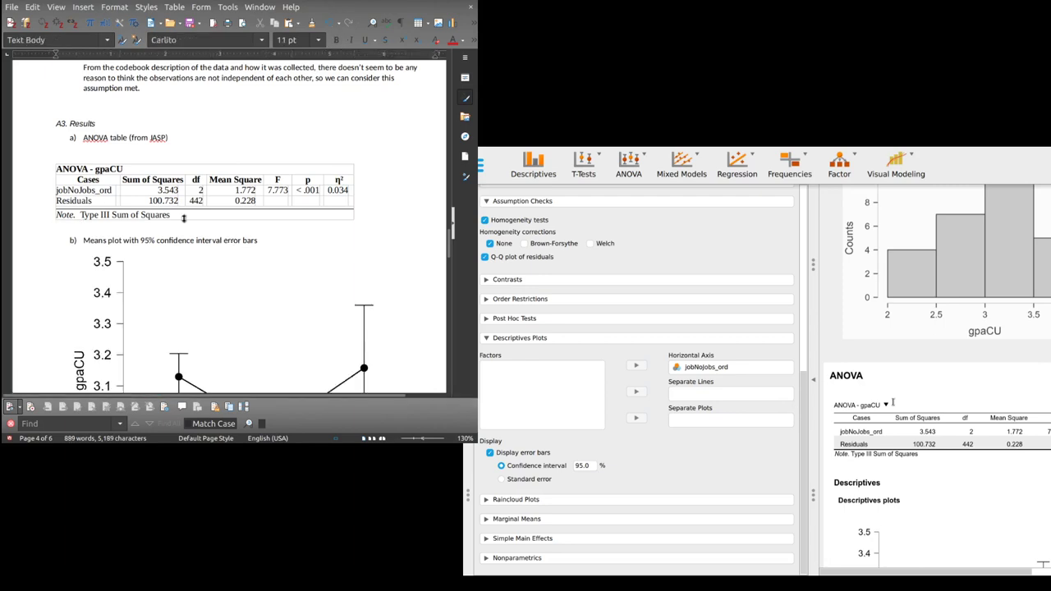
Begin the hypothesis test report under item c with "We reject the null hypothesis of no difference between groups (F2,".
scroll(229, 275, "down", 3)
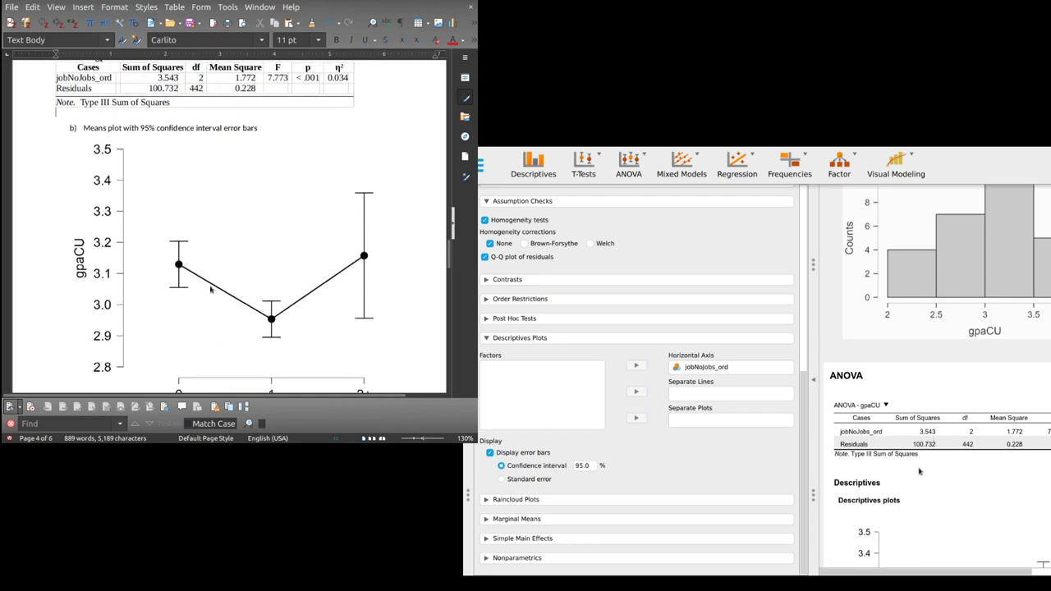
scroll(281, 300, "down", 3)
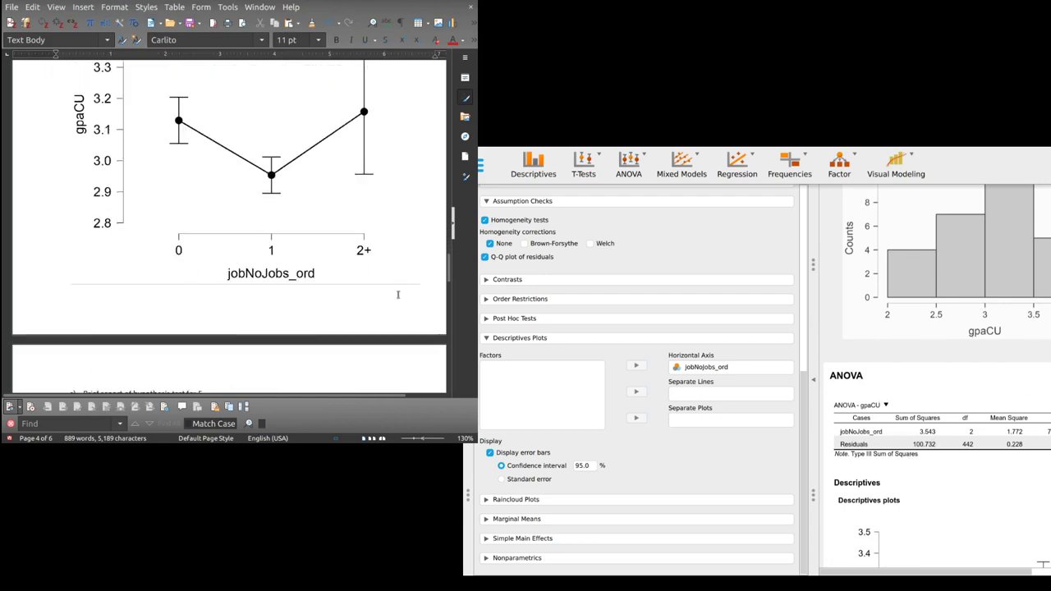
scroll(398, 296, "down", 6)
left_click(90, 147)
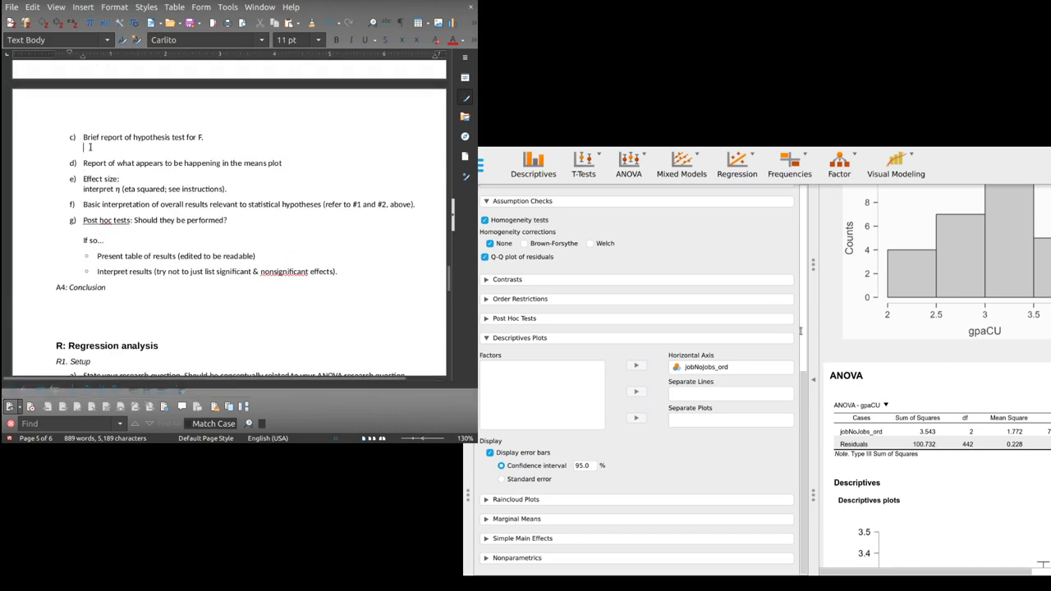
scroll(353, 96, "up", 8)
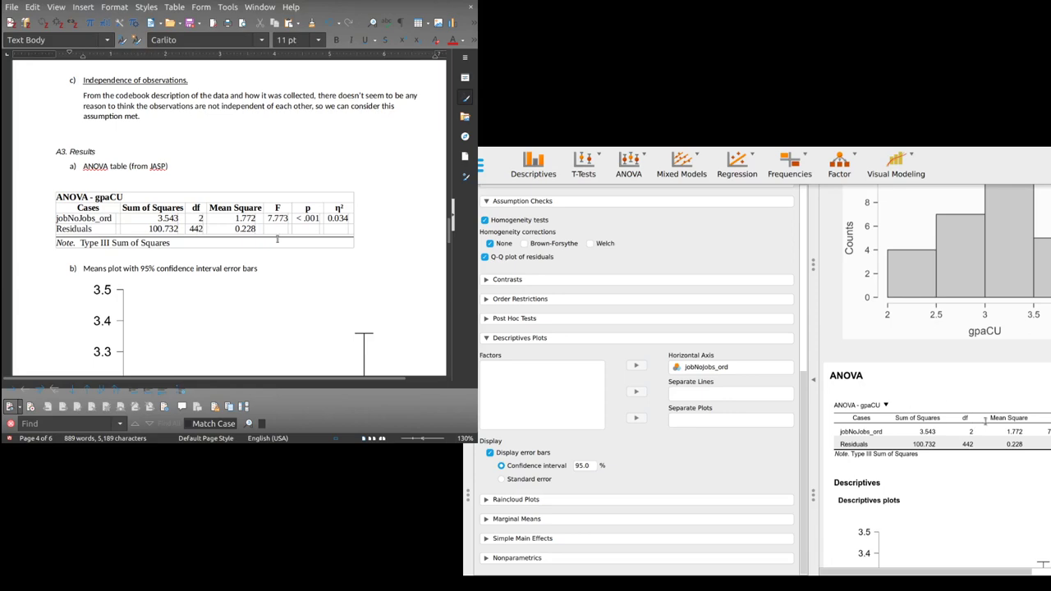
scroll(277, 238, "down", 12)
scroll(276, 235, "up", 3)
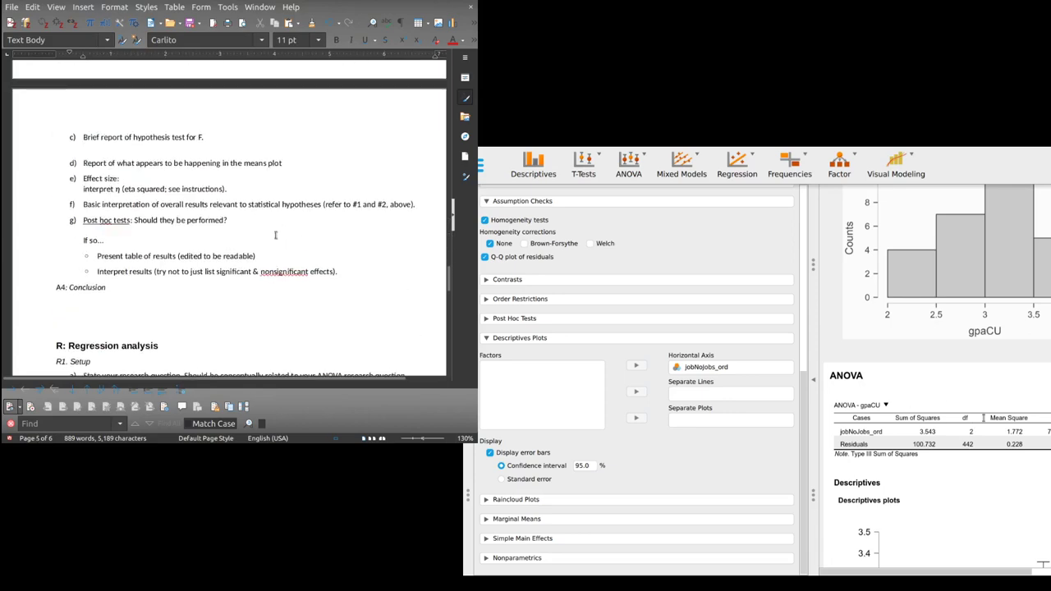
type("e reject the null hypothesis of no difference be")
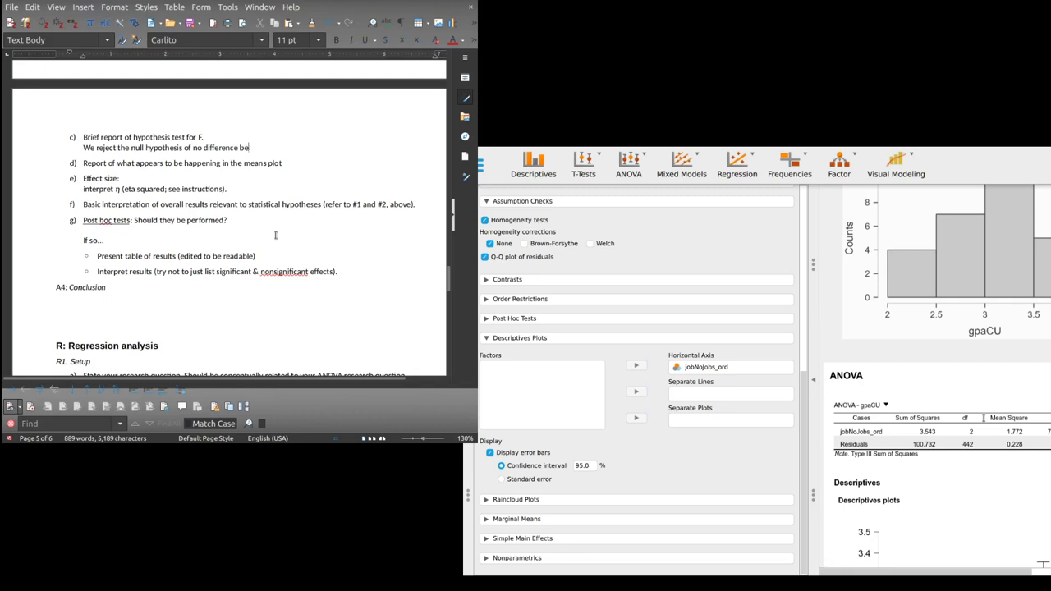
type("tween groups (F2,")
Complete the F test report from the ANOVA table with "442=7.77, p<.05)", setting the p in italics.
left_click(134, 218)
scroll(133, 211, "up", 3)
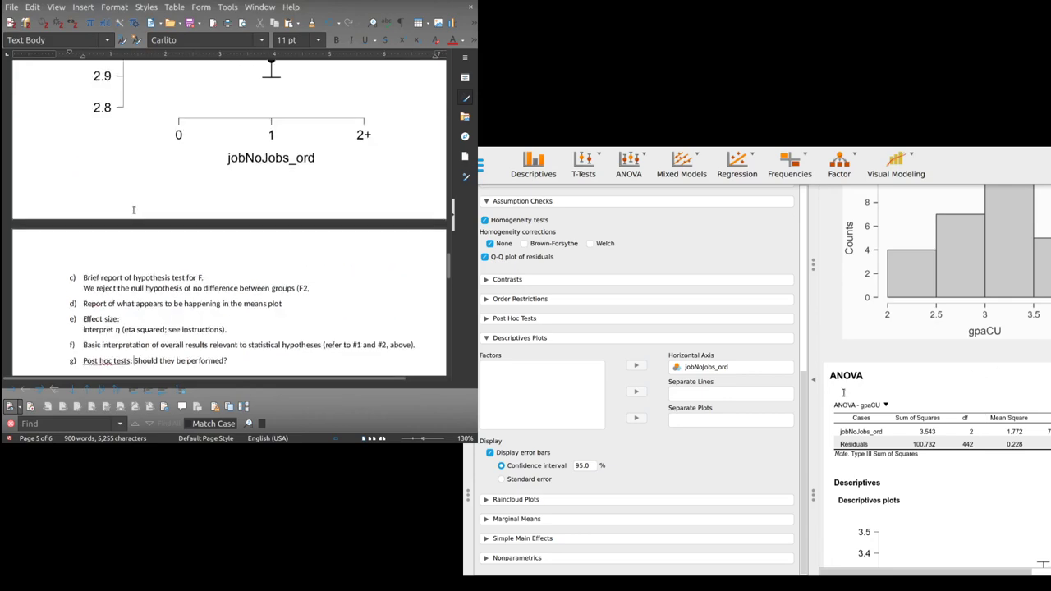
scroll(133, 211, "up", 9)
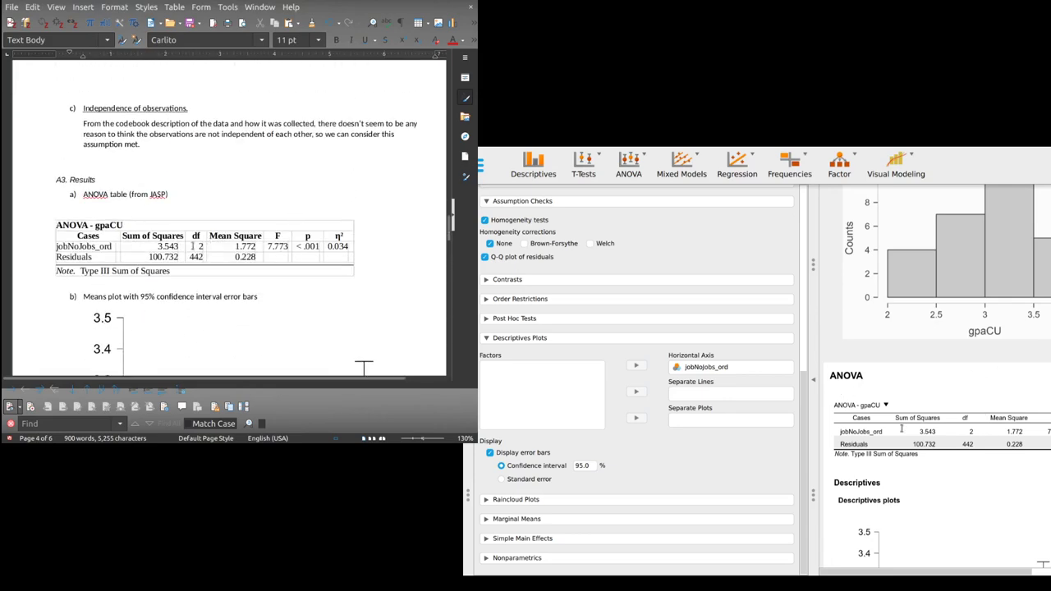
scroll(221, 245, "down", 12)
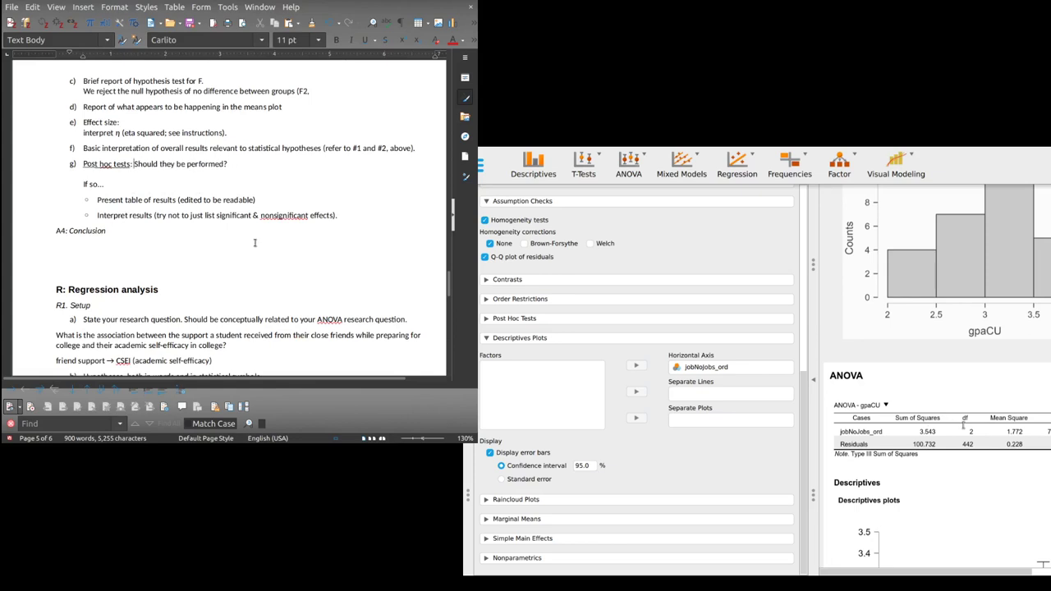
left_click(320, 91)
type("442=7.77,")
key("ctrl+i")
type("p")
key("ctrl+i")
scroll(304, 198, "up", 10)
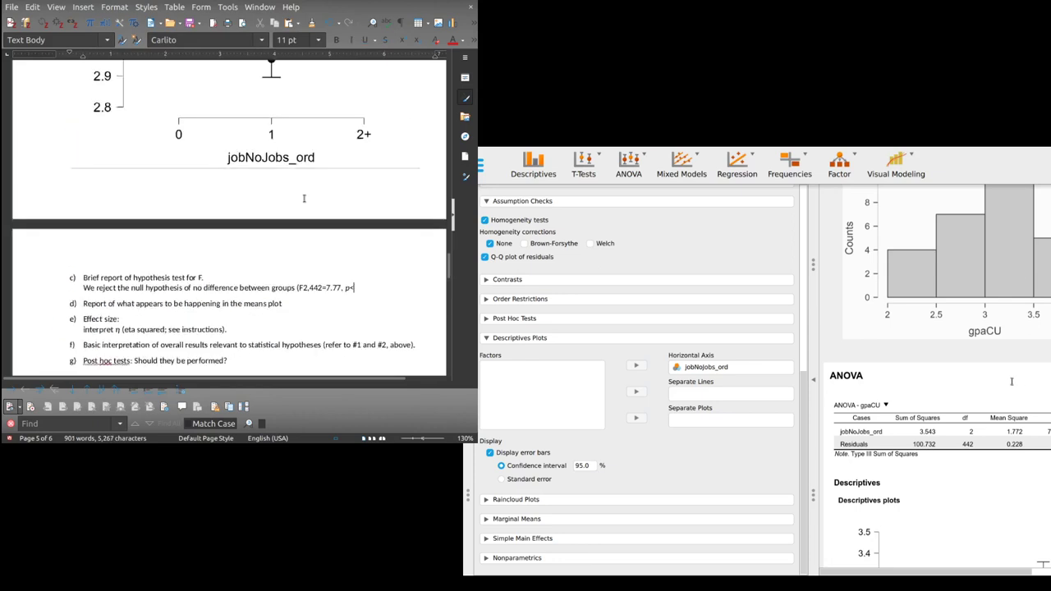
scroll(303, 198, "down", 10)
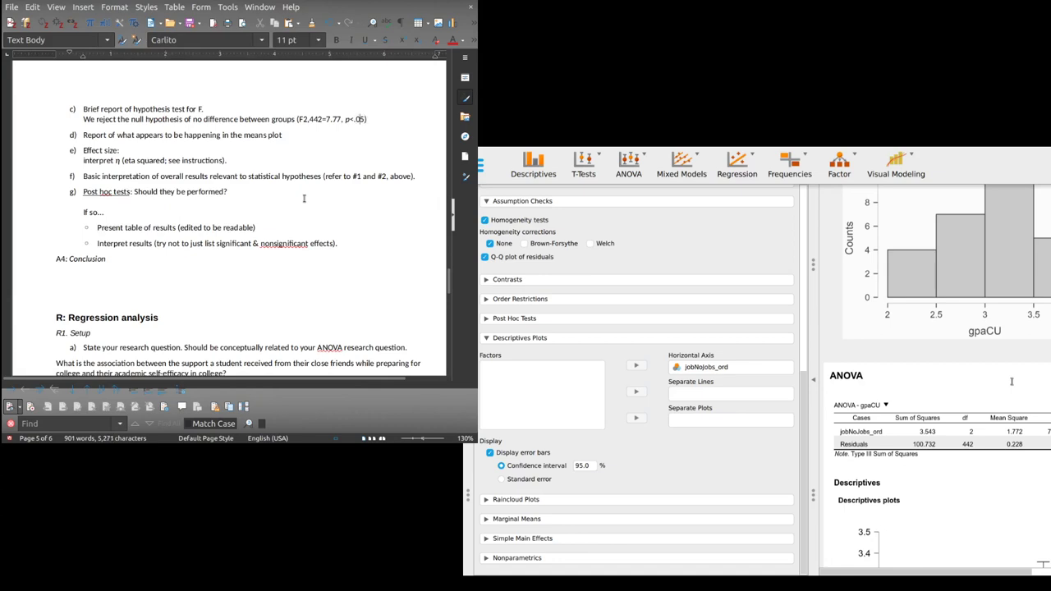
Format the degrees of freedom "2,442" after the F as subscript.
key("shift+Left")
key("shift+Left")
key("shift+Left")
key("shift+Left")
key("shift+Left")
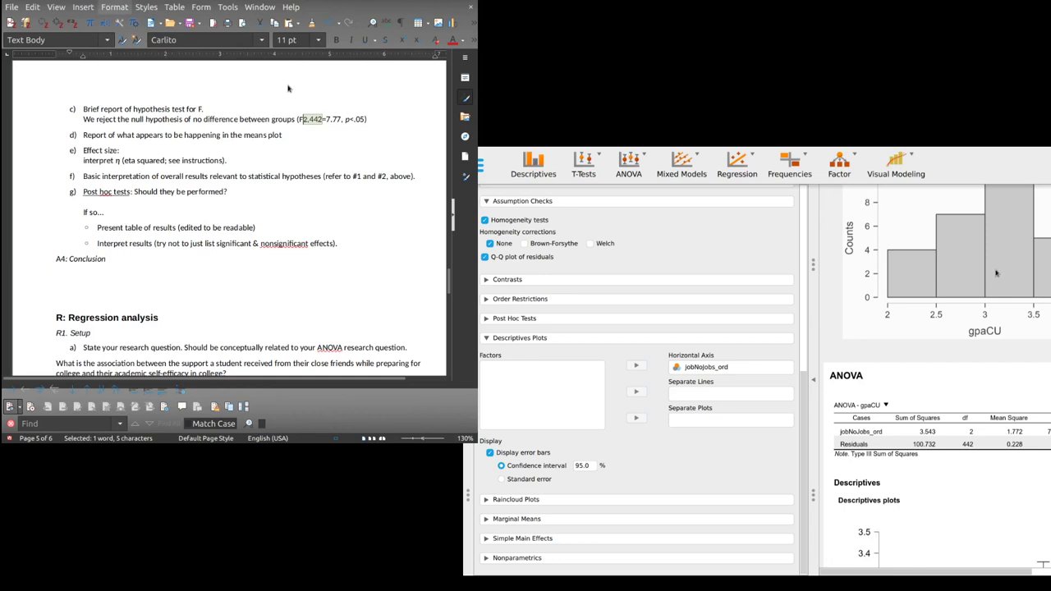
key("ctrl+shift+b")
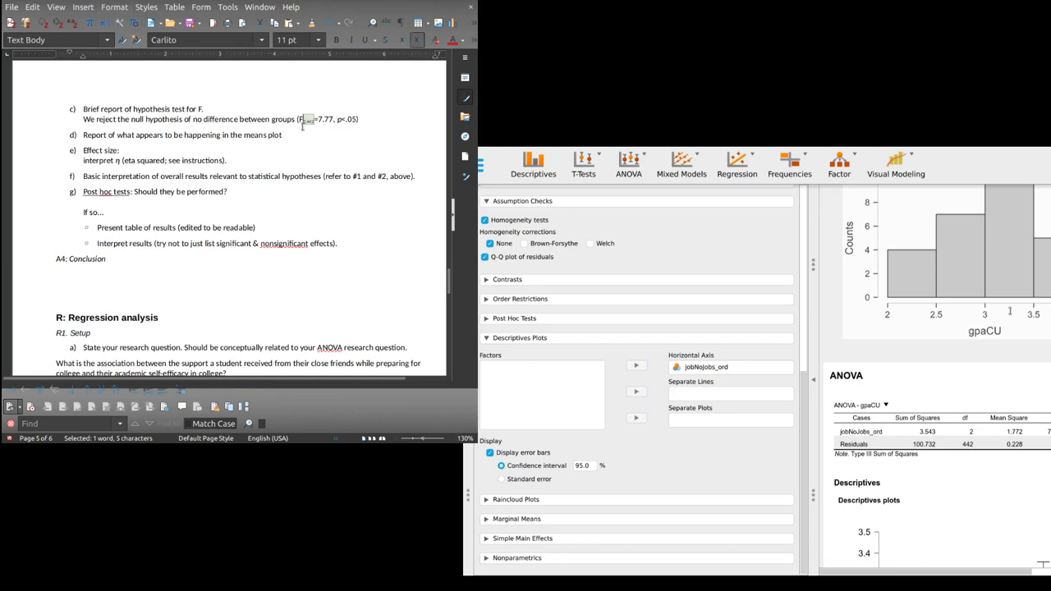
Start the answer on a new line under item d: "The plot seems to show that students with one job or two or more jobs".
key("Down")
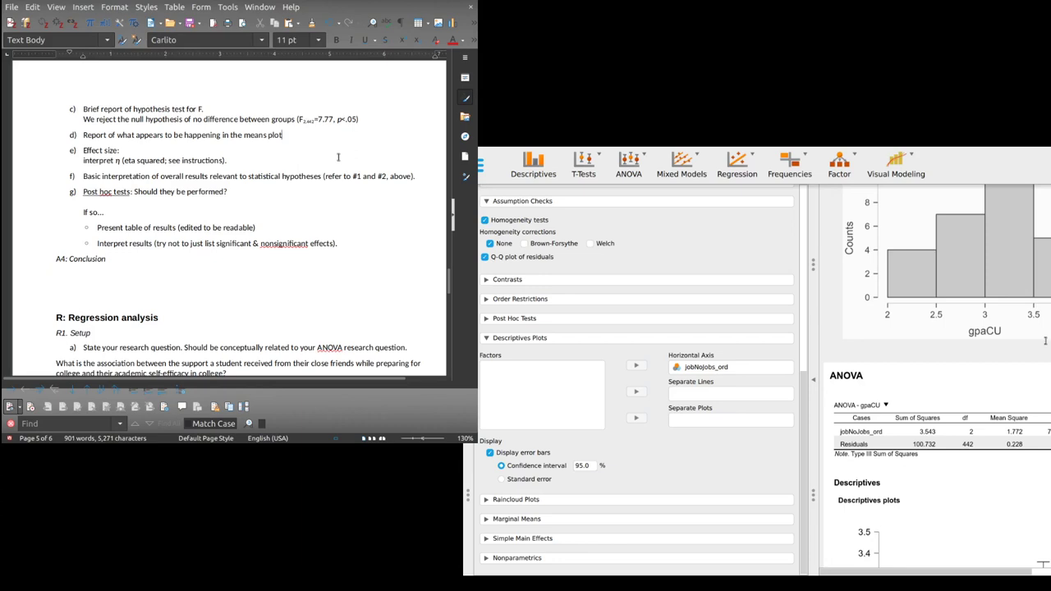
key("Return")
type("Th")
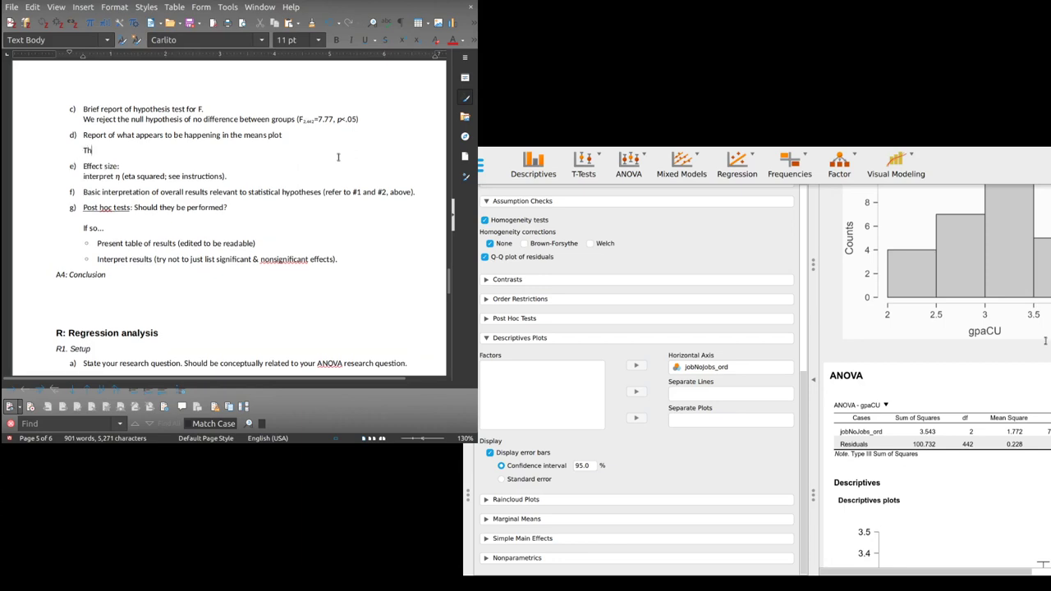
type("e plot seems to show that studnets w")
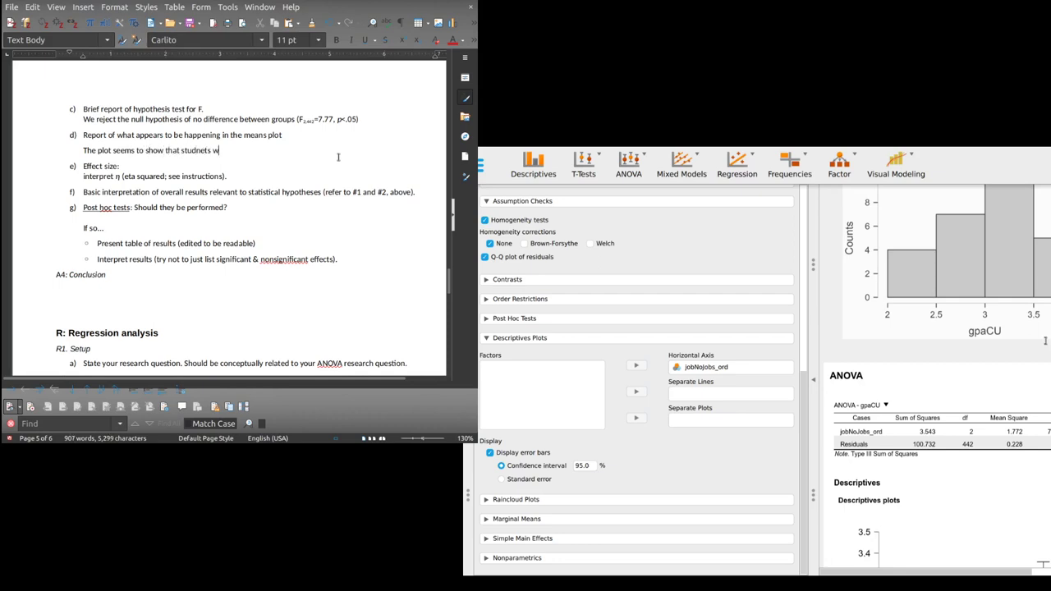
key("BackSpace")
key("BackSpace")
key("BackSpace")
key("BackSpace")
type("ents with")
type(" one jo")
type("b or ")
type("2")
key("BackSpace")
key("BackSpace")
type("two or more jobs")
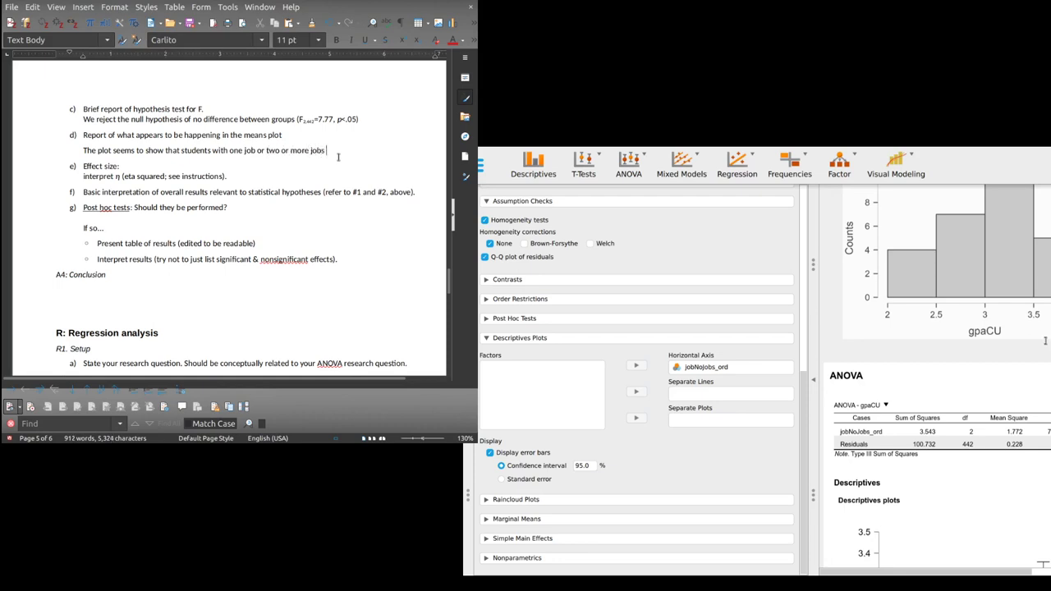
Continue the means plot sentence with "had similar mean GPA,".
type(" had simil")
type("ar GPA")
key("BackSpace")
key("BackSpace")
key("BackSpace")
type("means")
key("ctrl+BackSpace")
type("mean GPA, wh")
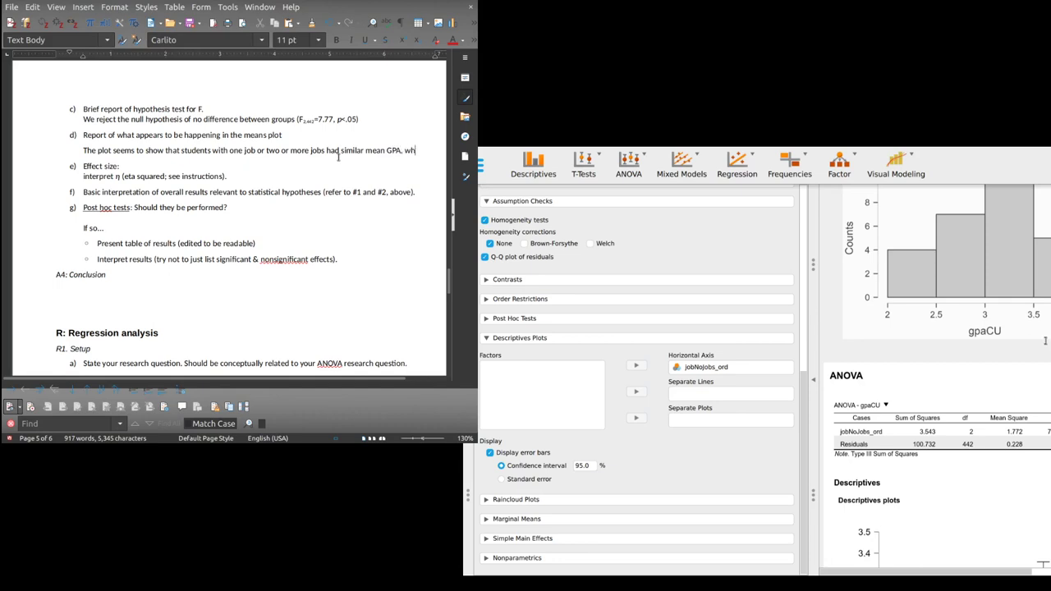
Finish the means plot sentence with "while those with one job had a lower GPA than the other two groups.".
type("ile those with on")
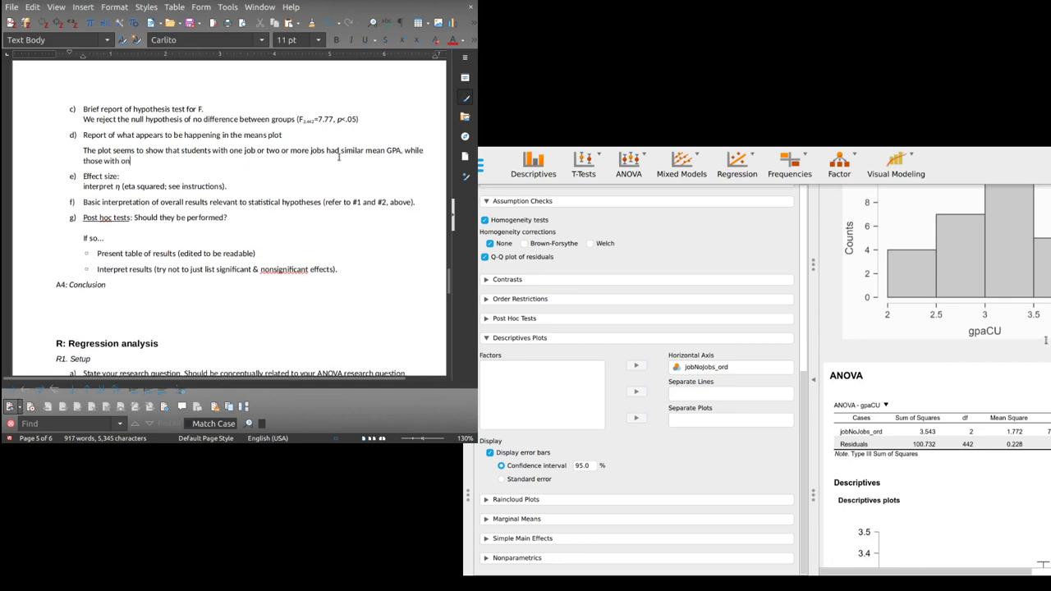
type("e job had a lower GPA than both o")
key("BackSpace")
key("BackSpace")
key("BackSpace")
key("BackSpace")
key("BackSpace")
key("BackSpace")
type("the other two groups.")
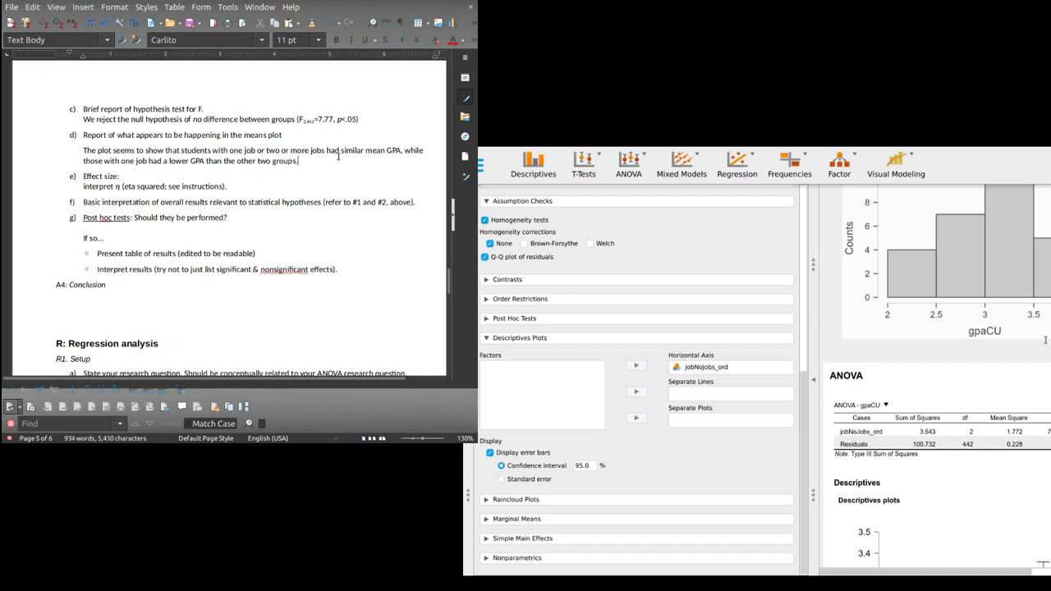
Add to the means plot answer in item d: "The confidence interval for the 2+ jobs group mean suggests that we cannot be".
scroll(337, 156, "up", 8)
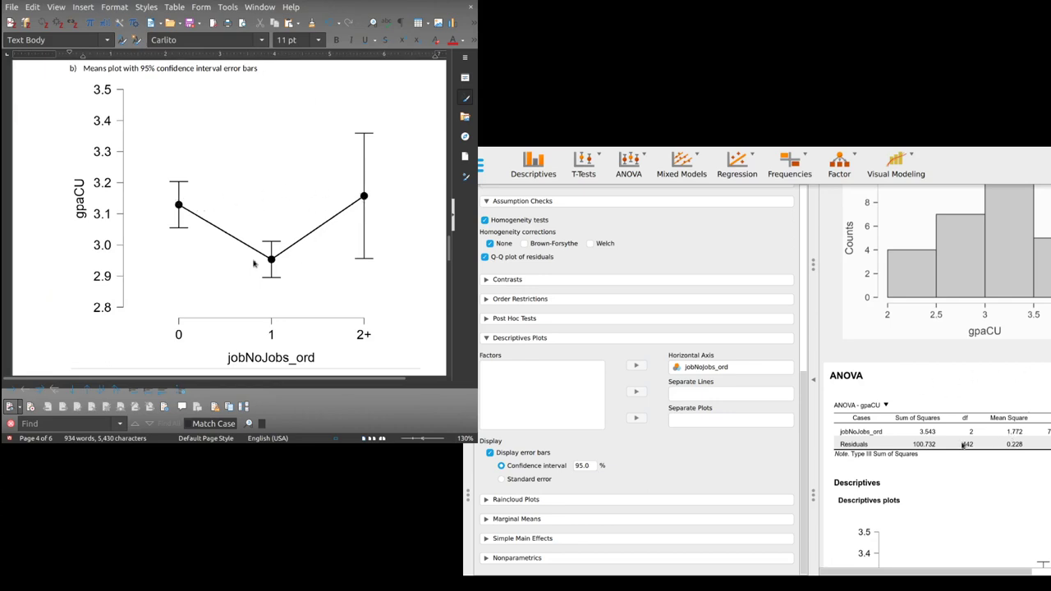
scroll(372, 245, "down", 10)
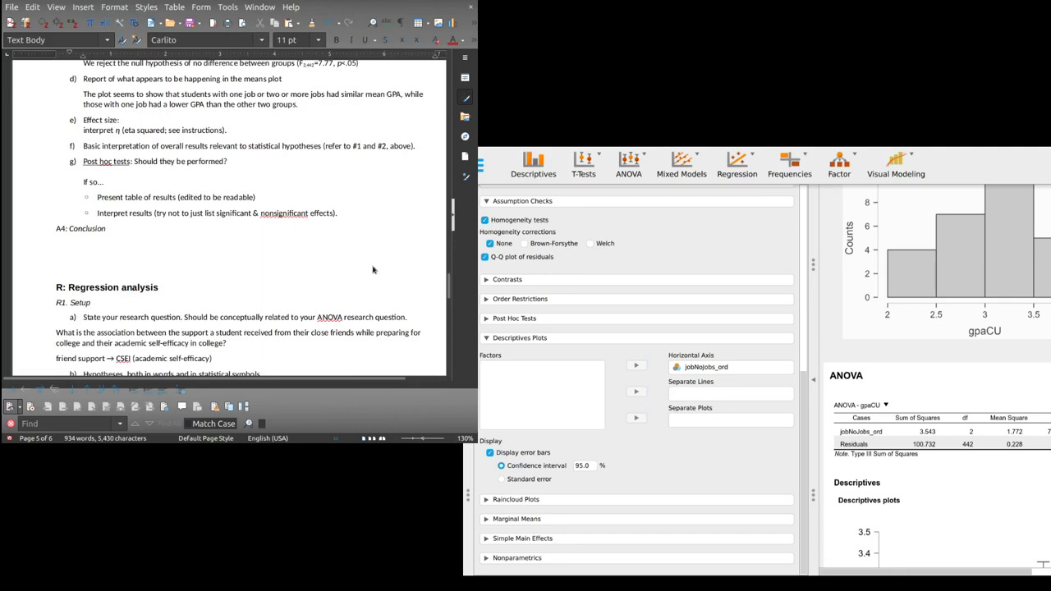
type("The confidence interval for the 2+")
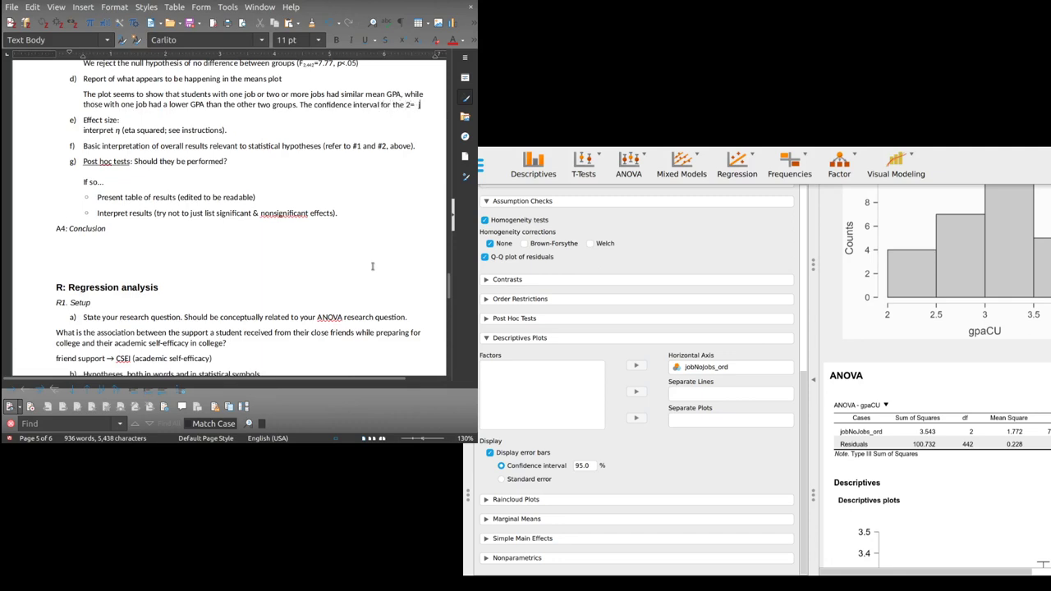
type(" jobs grou")
type("p mean")
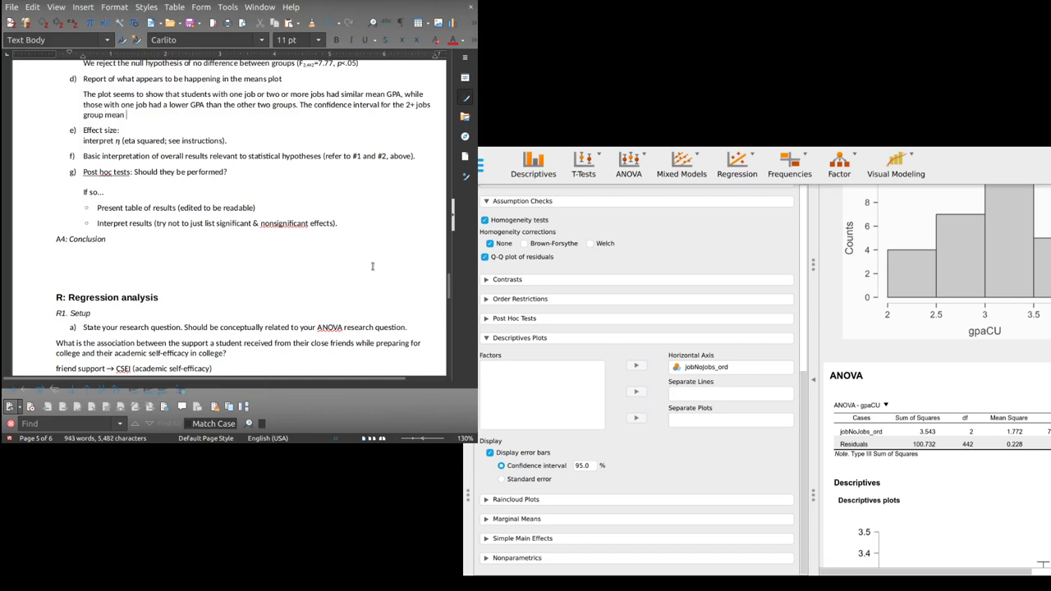
type("suggests that we cannot be confide")
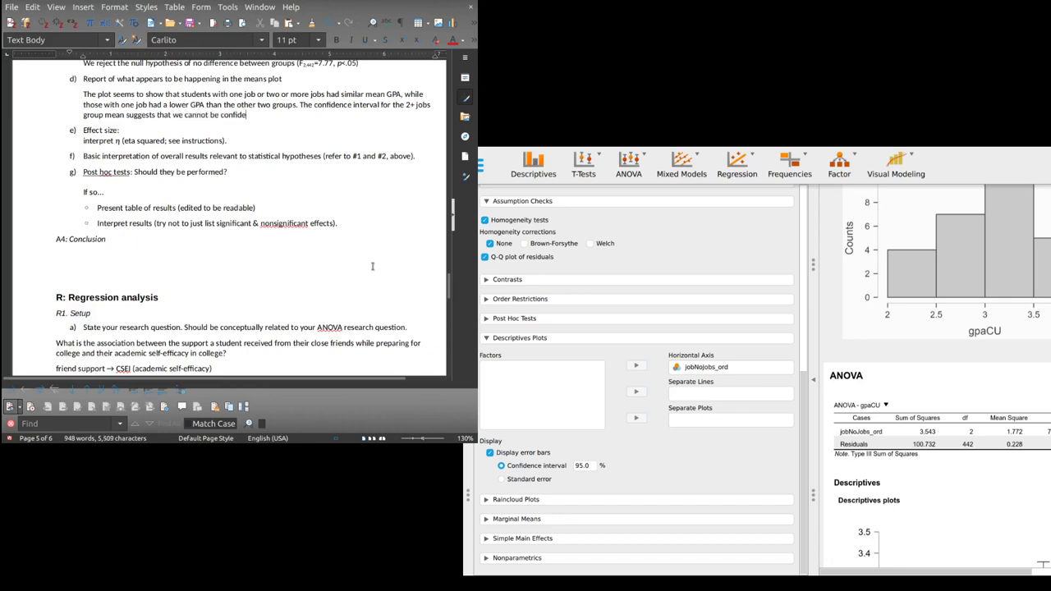
Finish the confidence interval sentence with "confident that this mean is truly higher than the 1-job mean.".
type("nt in")
key("BackSpace")
key("BackSpace")
type("that thismean")
key("BackSpace")
key("BackSpace")
key("BackSpace")
key("BackSpace")
key("BackSpace")
type("mean is truly higher than")
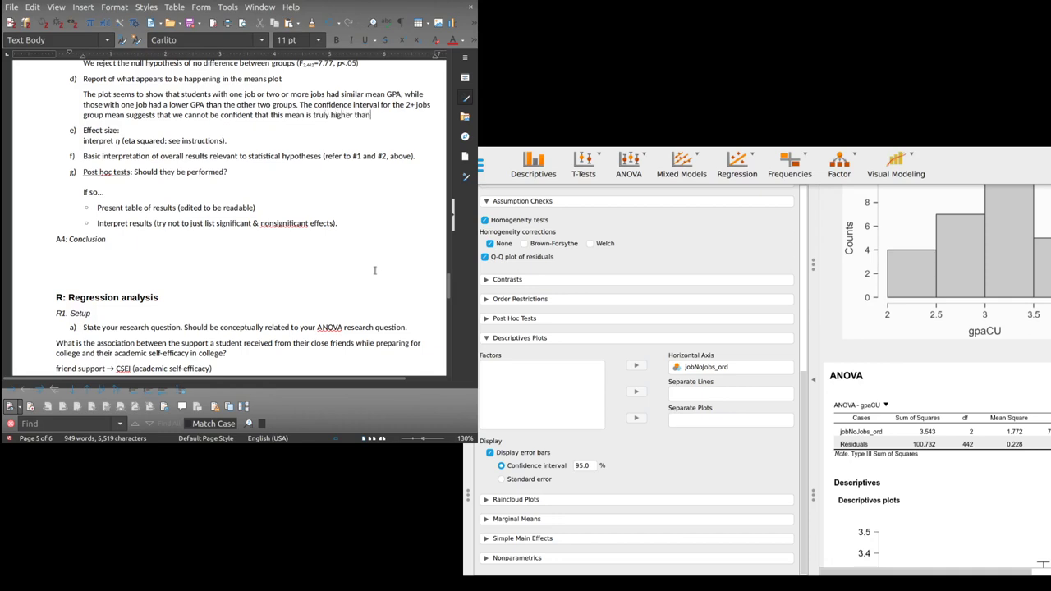
type(" the 1-job mean.")
left_click(235, 140)
key("Return")
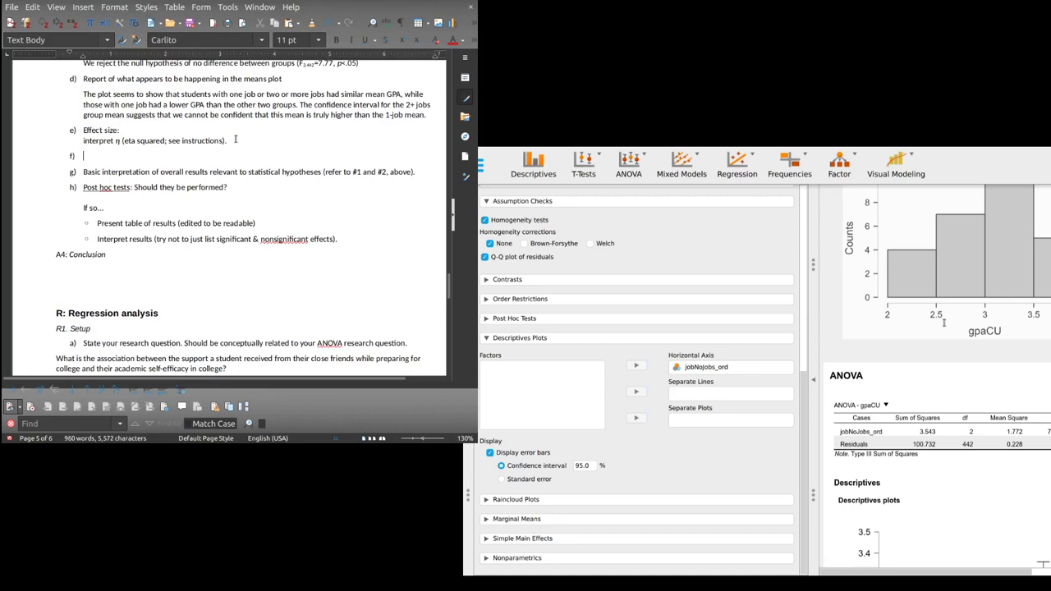
key("BackSpace")
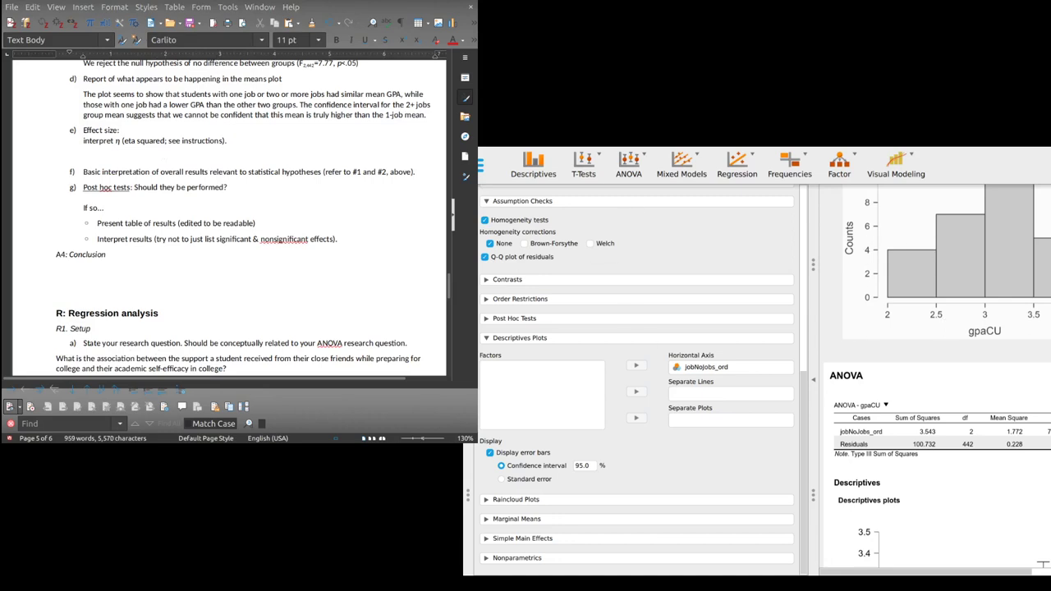
scroll(955, 571, "right", 3)
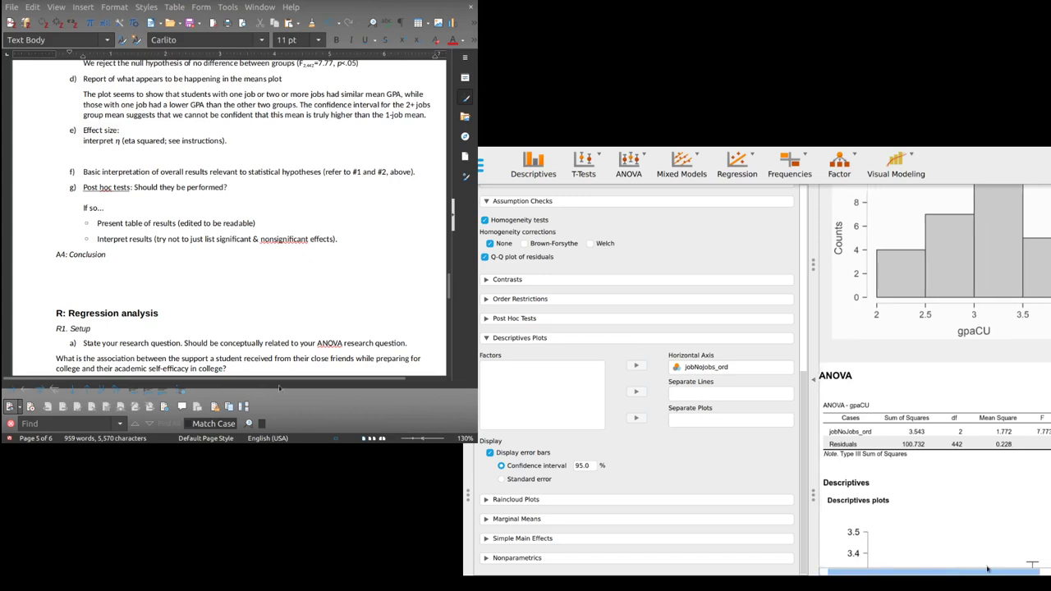
scroll(968, 565, "left", 3)
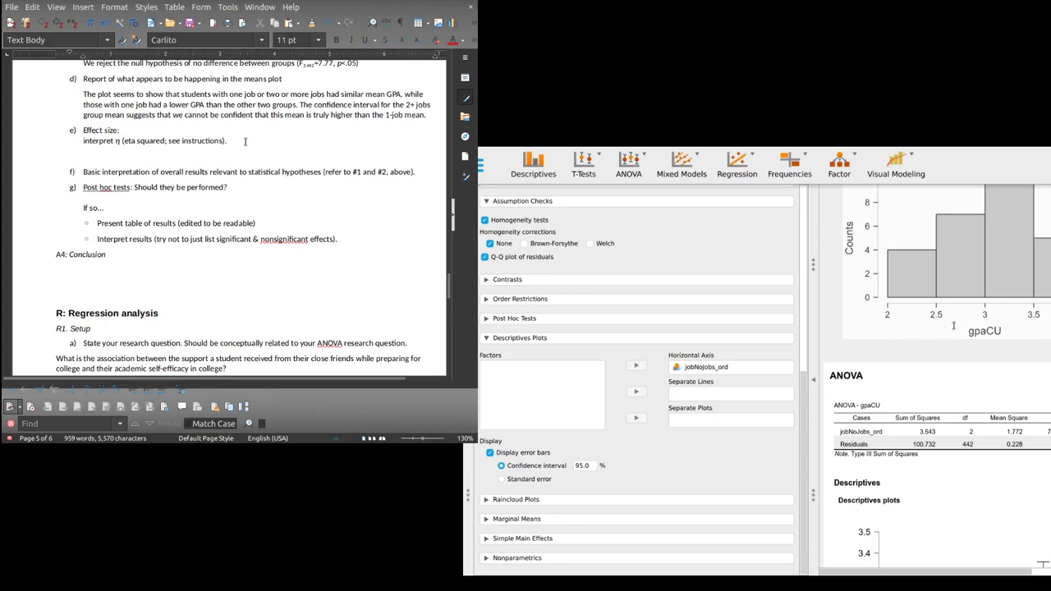
Add a superscript 2 after the η symbol in the effect size line of item e.
left_click(122, 151)
left_click_drag(83, 141, 239, 140)
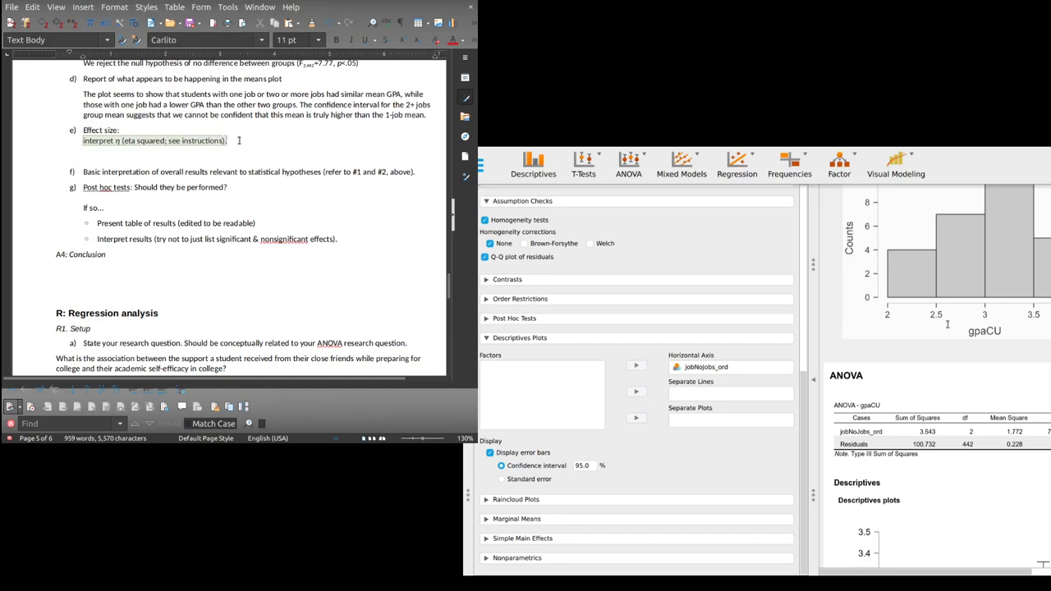
left_click(127, 146)
left_click_drag(114, 140, 121, 142)
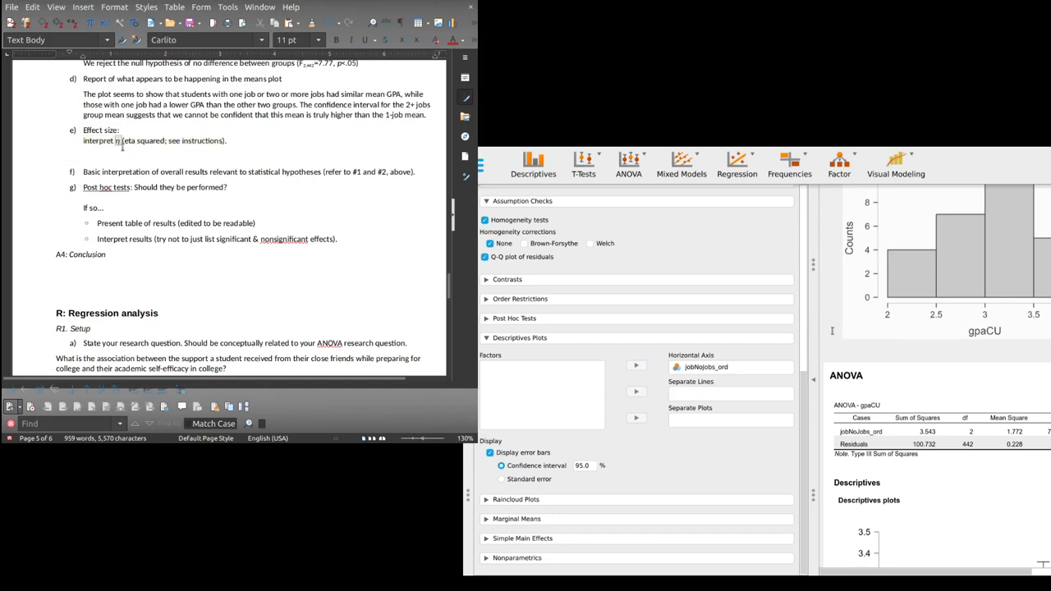
key("Right")
key("ctrl+i")
type("2")
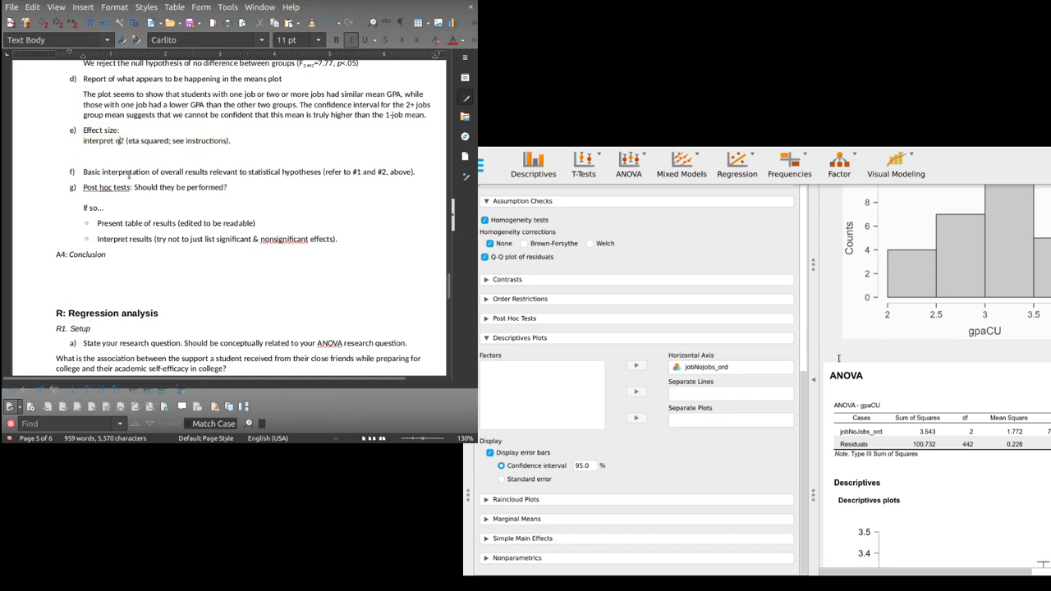
key("shift+Left")
key("ctrl+shift+p")
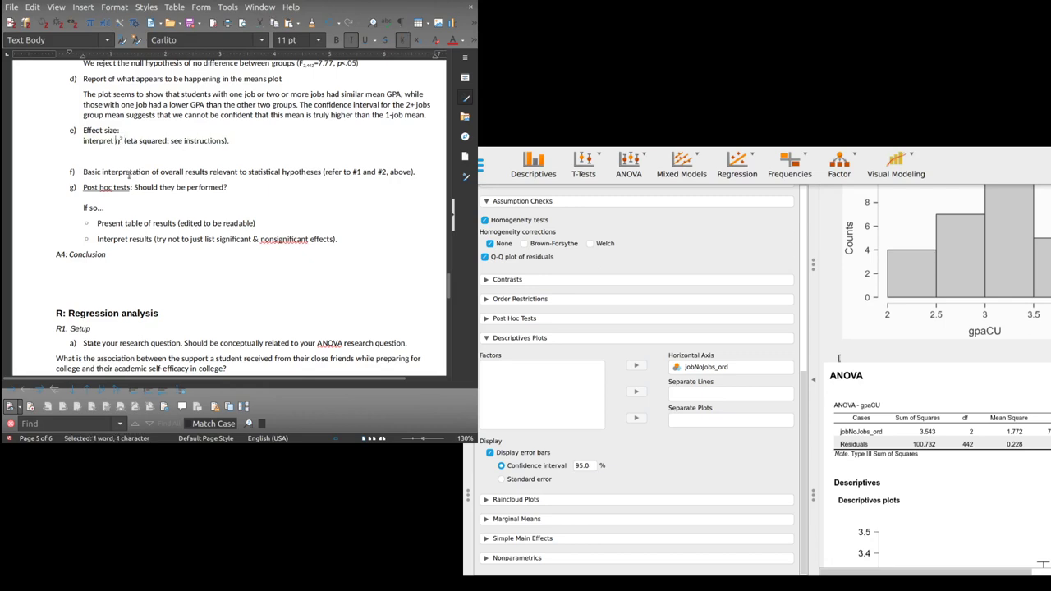
Remove the word "interpret" and the space before η² so the effect size line starts with the symbol.
key("Right")
key("Left")
key("Left")
key("BackSpace")
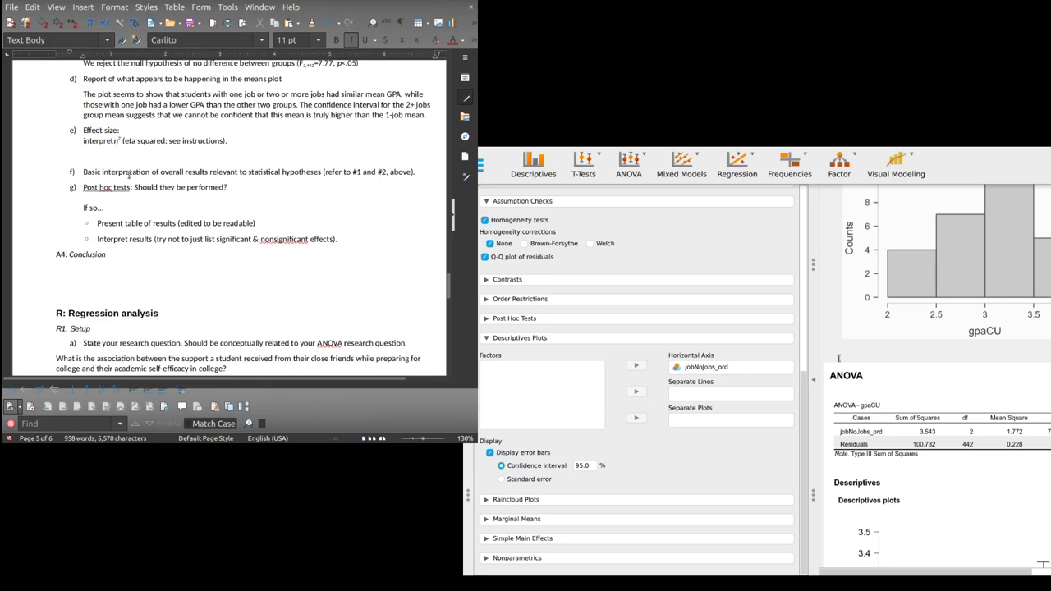
key("Left")
key("Left")
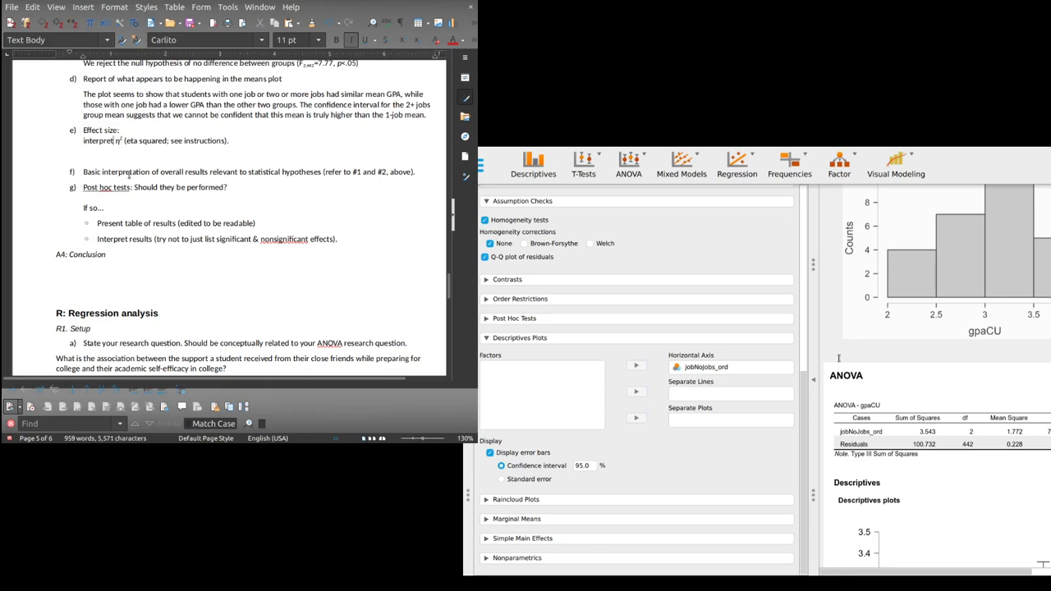
key("shift+Home")
key("BackSpace")
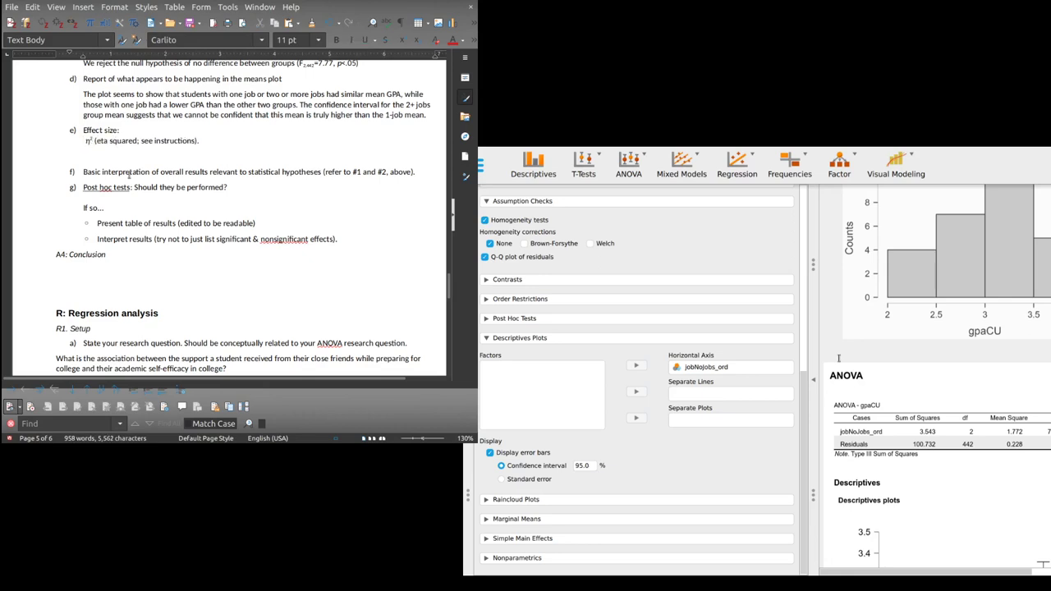
key("BackSpace")
Replace "(eta squared; see instructions)." after η² with "was 0.03, which is a small effect size.".
key("shift+End")
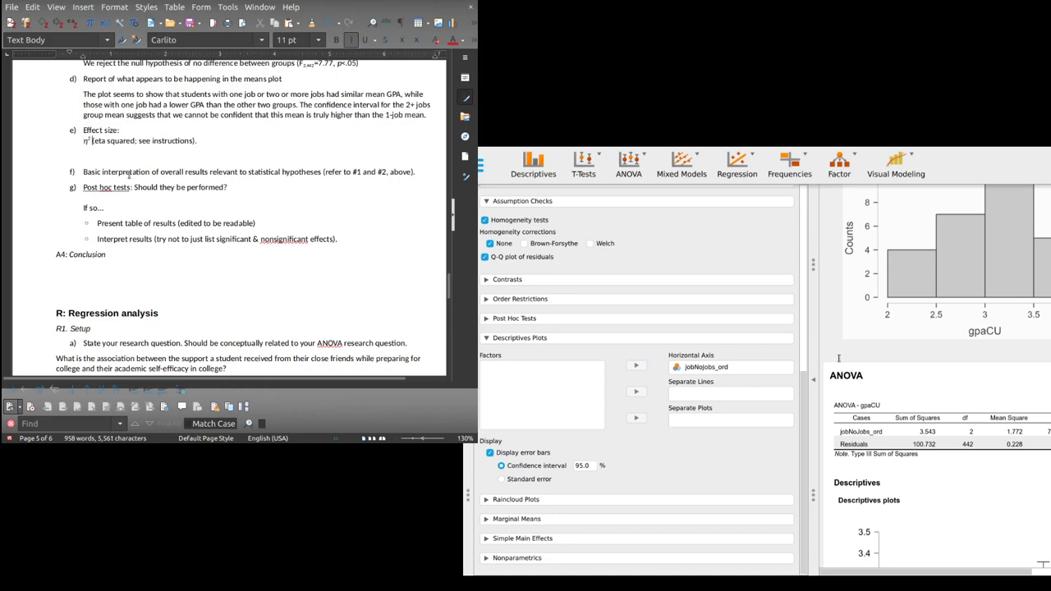
type("IS ")
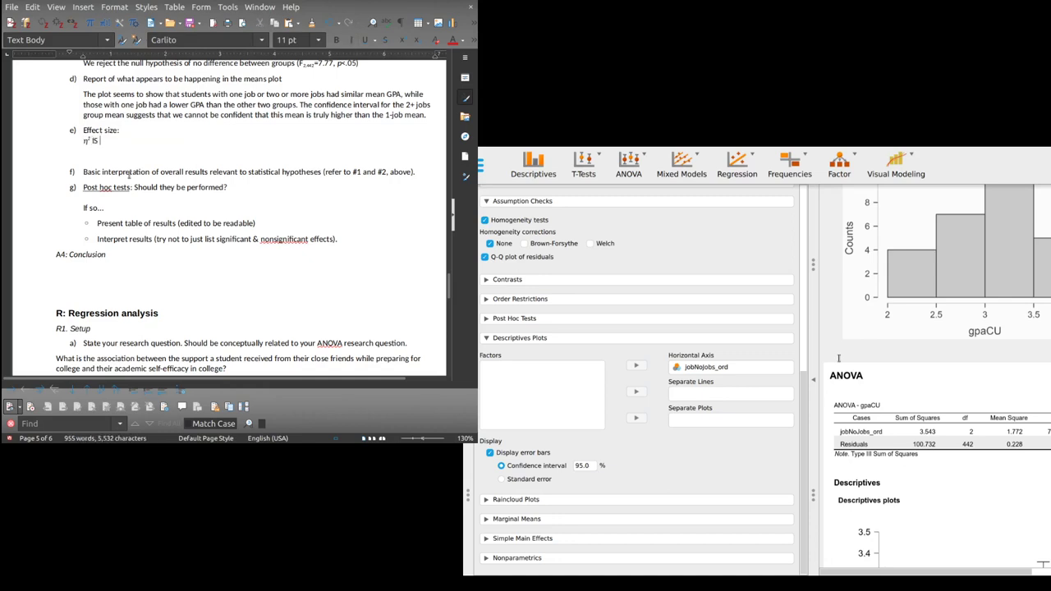
key("BackSpace")
key("BackSpace")
key("BackSpace")
type("was 0.03, which is a small effect size.")
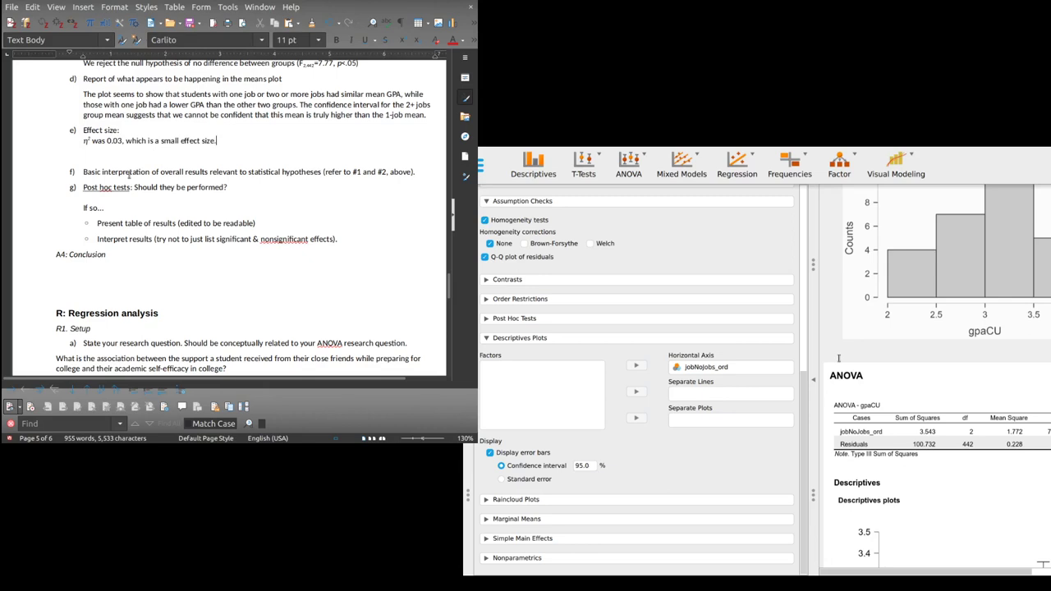
Delete the blank line under item e and add an unnumbered answer line under item f.
key("Delete")
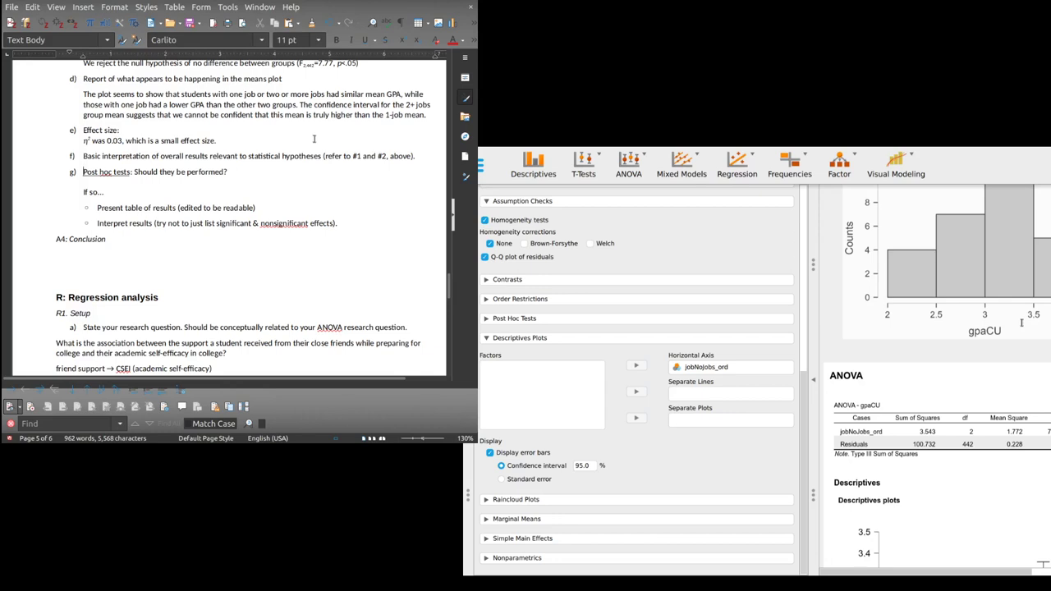
key("Return")
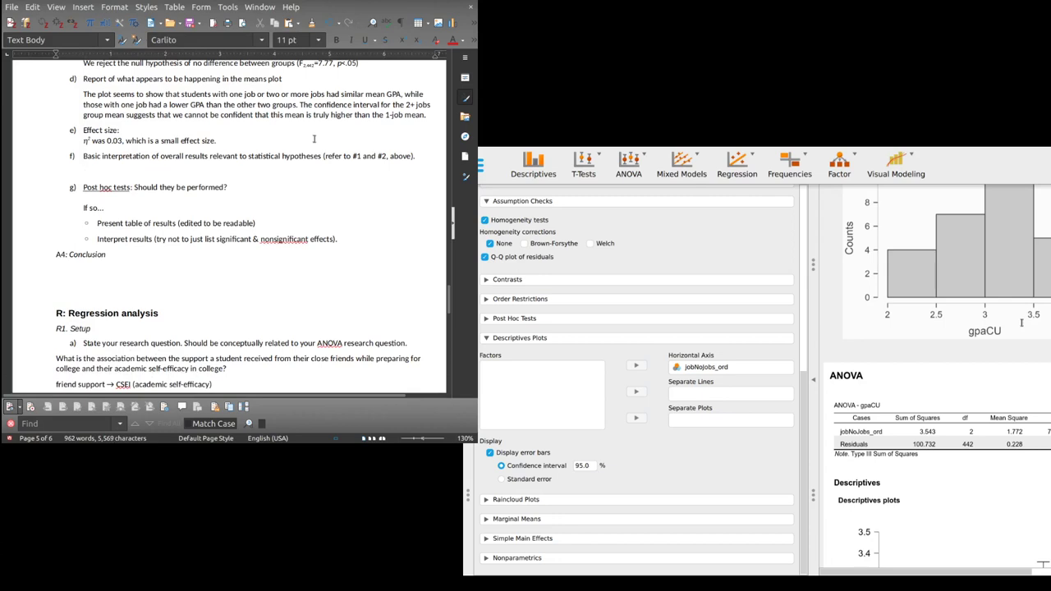
Review the research question, hypotheses, variables, assumption checks and ANOVA results earlier in the document.
scroll(172, 225, "up", 10)
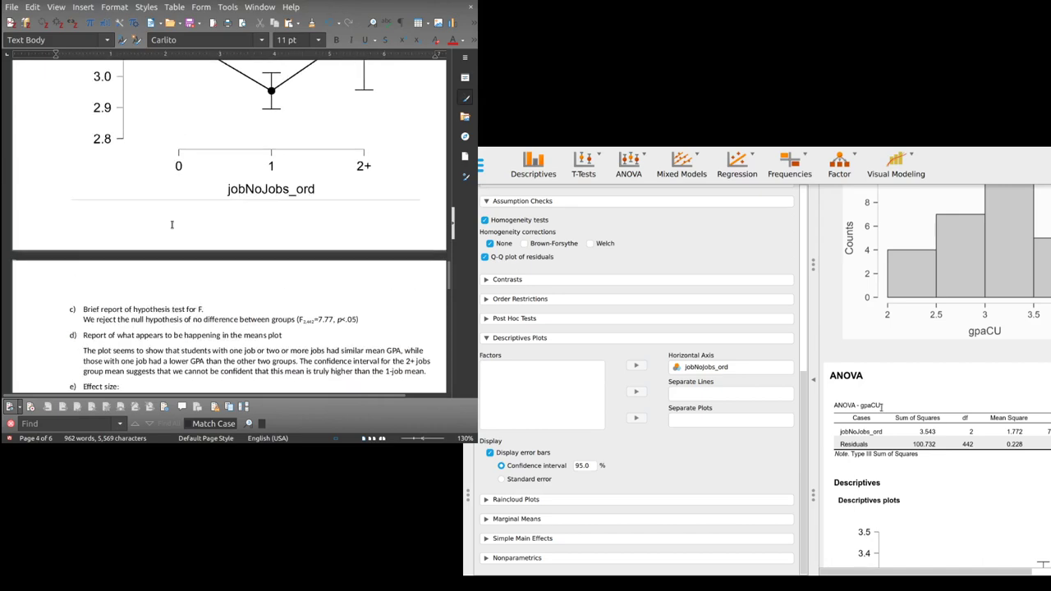
scroll(172, 224, "up", 20)
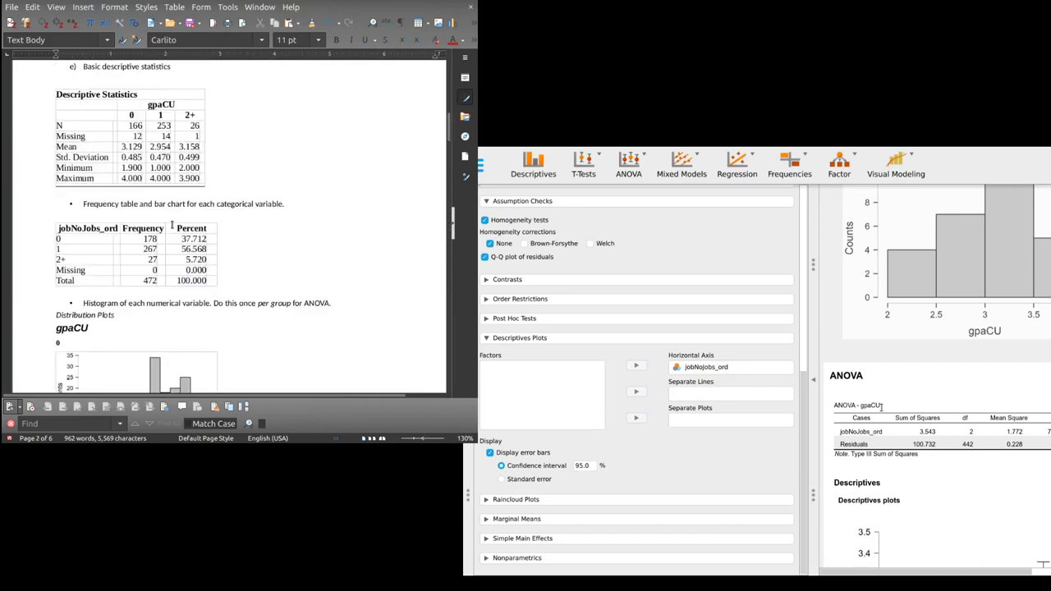
scroll(172, 224, "up", 5)
scroll(172, 224, "down", 5)
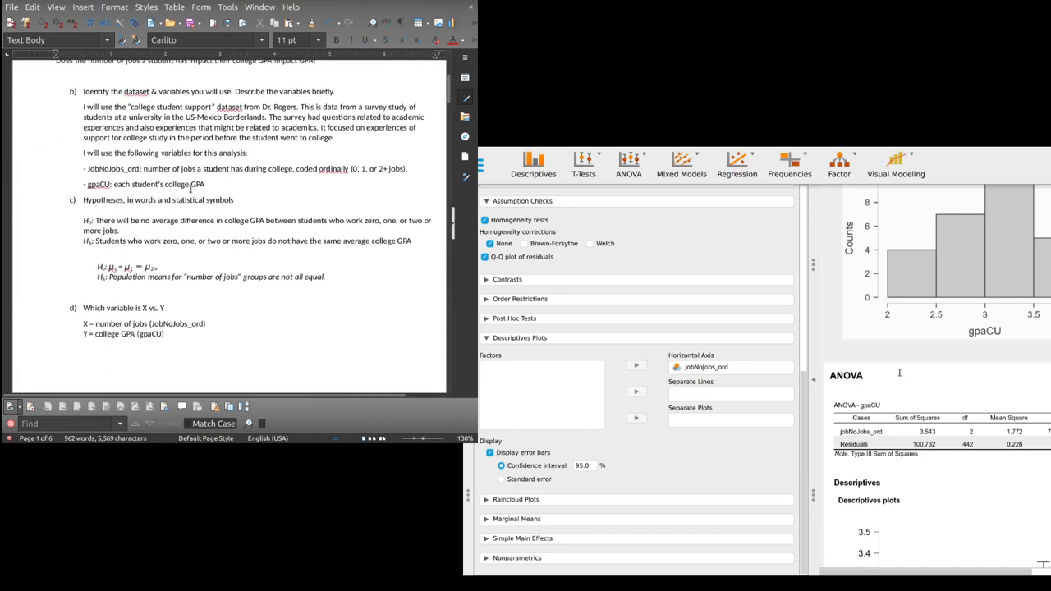
scroll(181, 206, "down", 8)
scroll(188, 188, "down", 10)
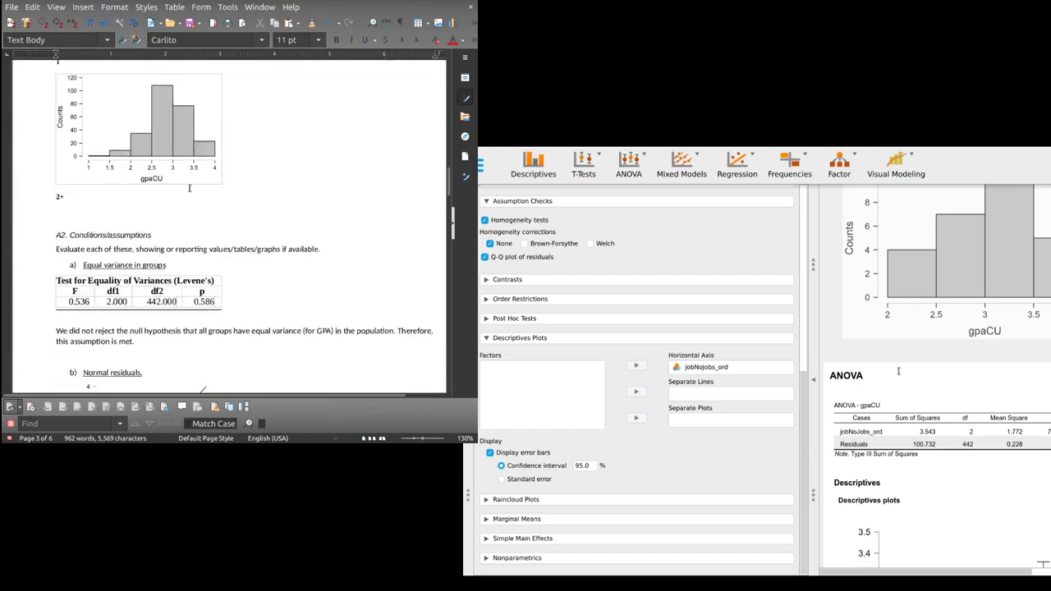
scroll(189, 187, "down", 8)
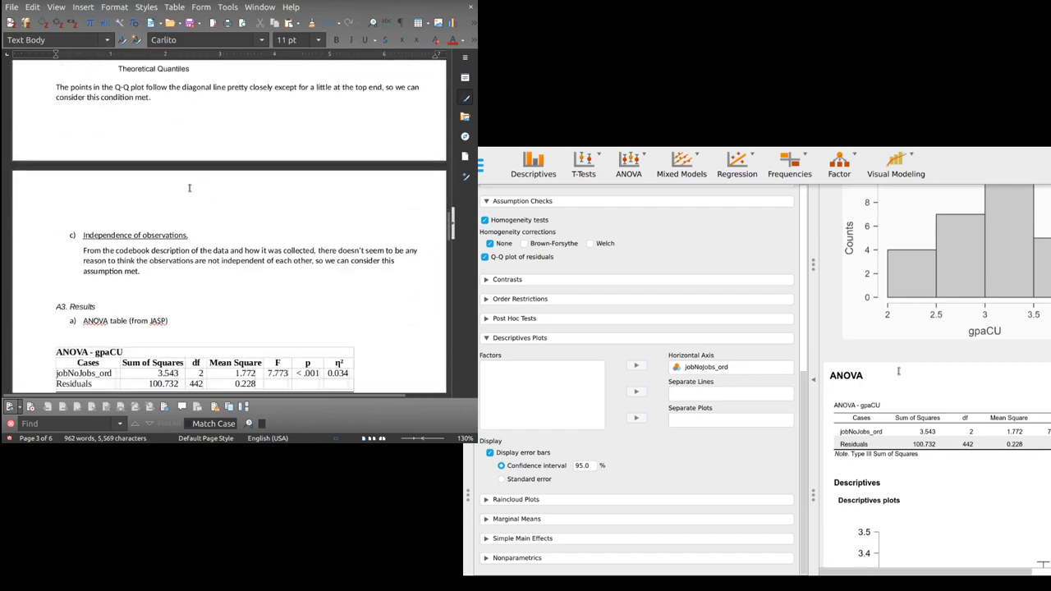
scroll(189, 187, "up", 20)
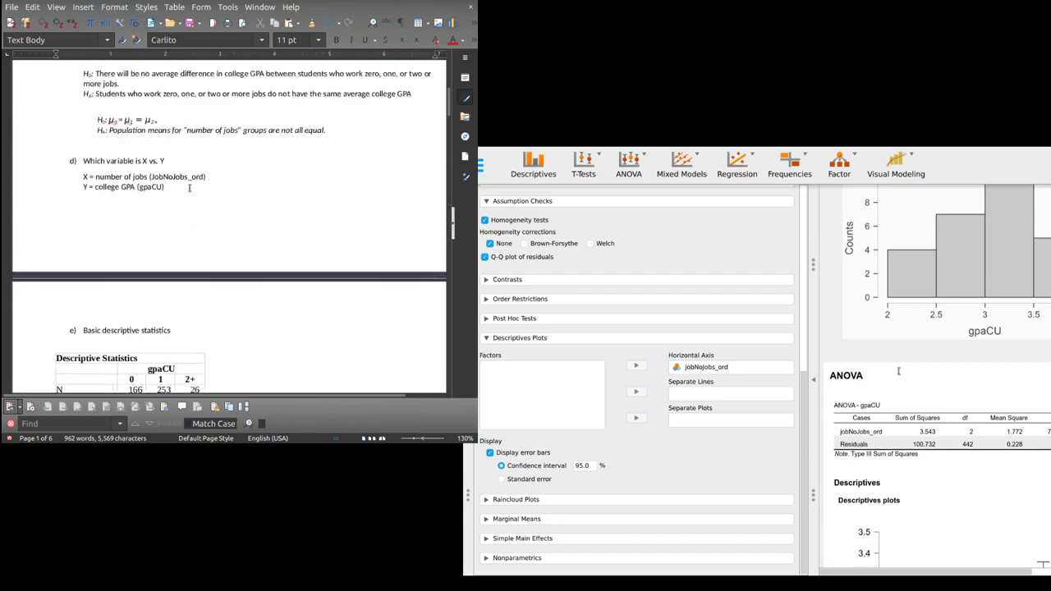
scroll(189, 188, "up", 8)
scroll(189, 187, "down", 2)
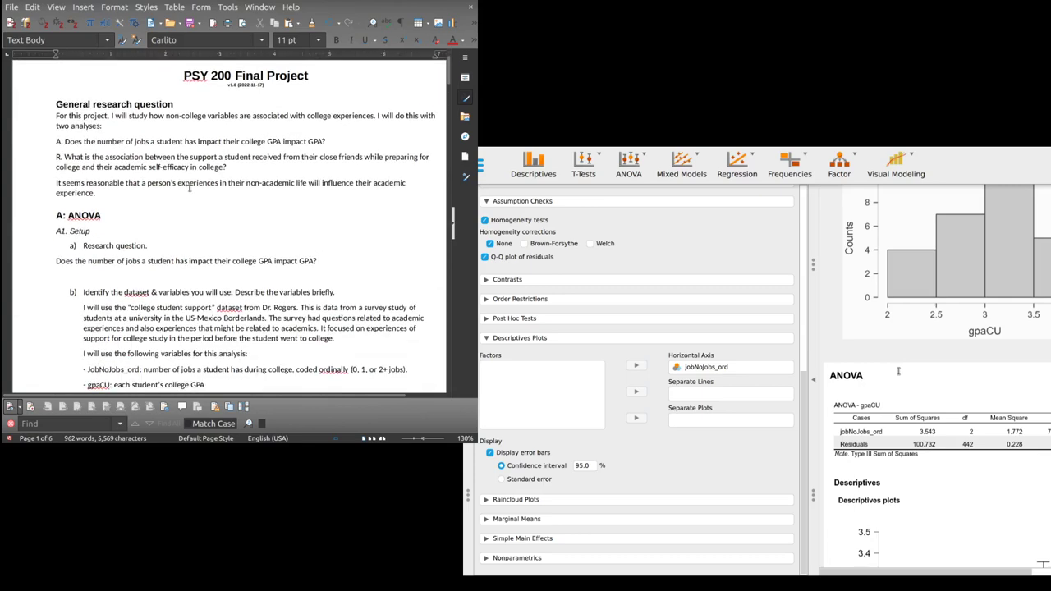
scroll(189, 187, "down", 1)
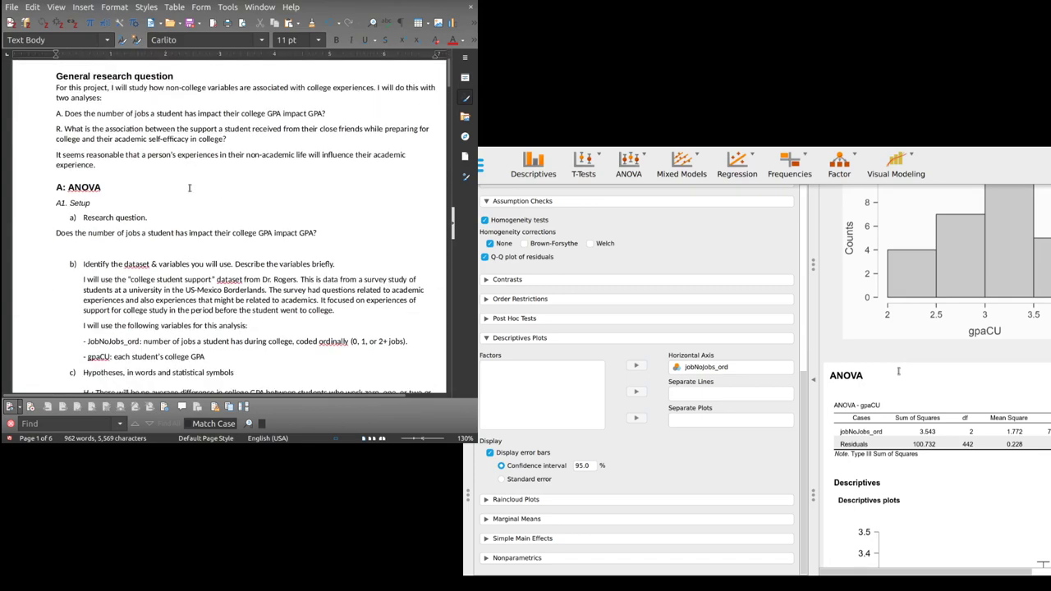
scroll(189, 187, "down", 7)
scroll(189, 188, "up", 6)
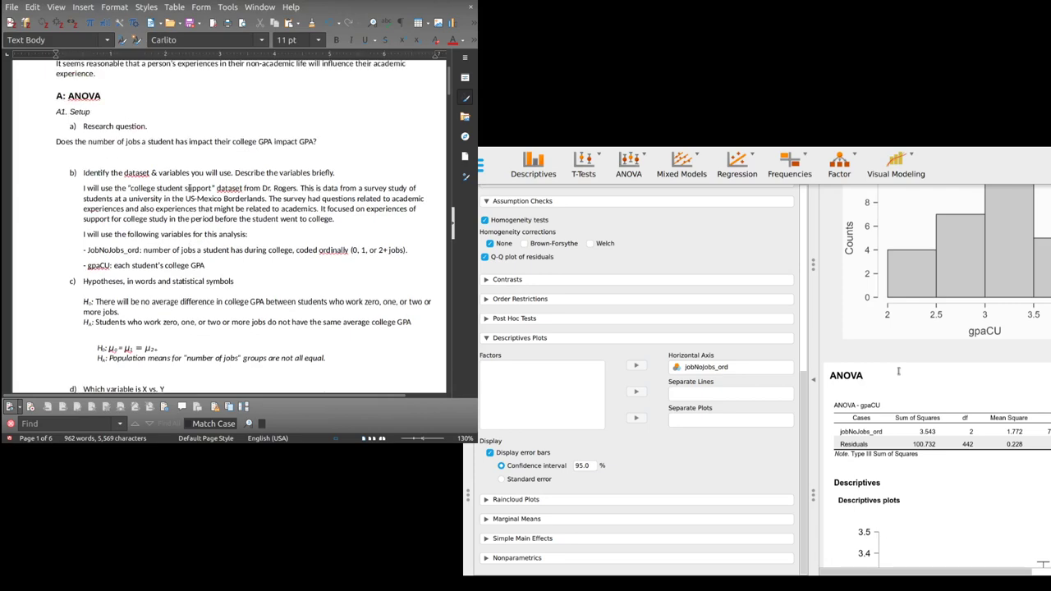
scroll(188, 187, "down", 8)
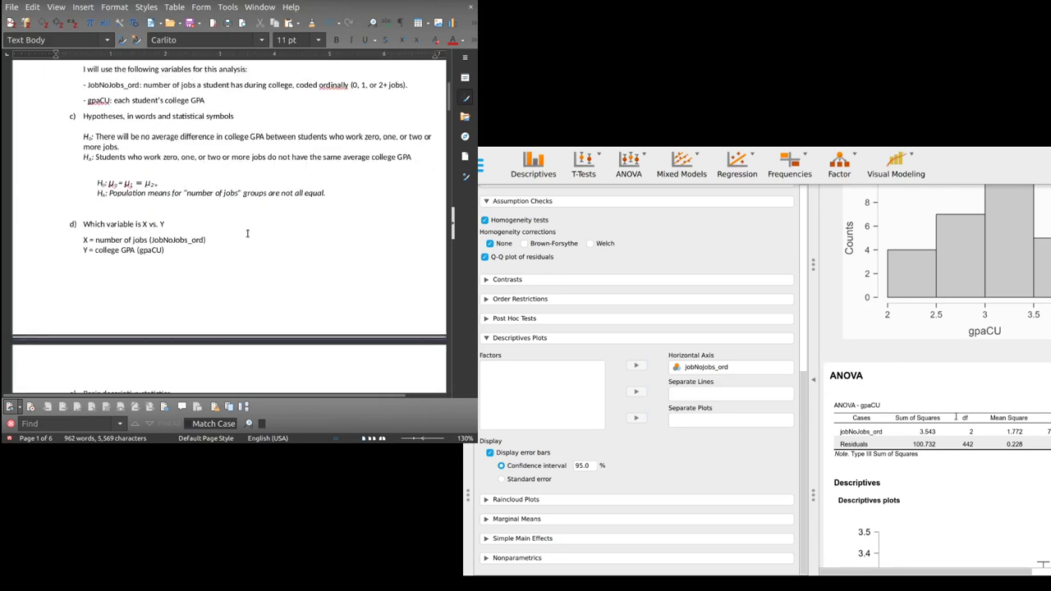
scroll(247, 233, "down", 8)
scroll(248, 233, "down", 20)
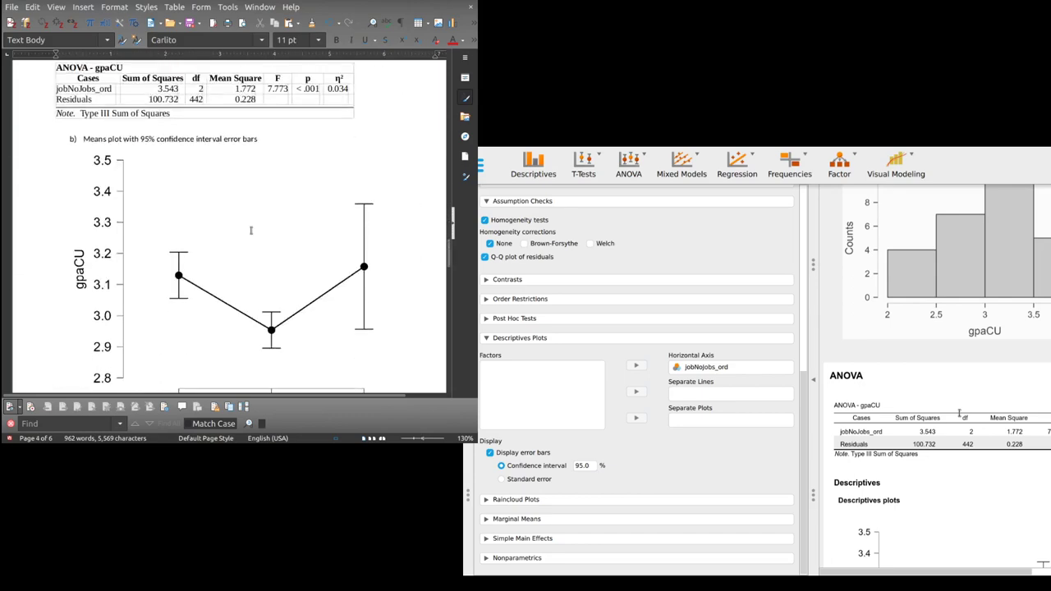
scroll(251, 229, "down", 17)
scroll(250, 229, "up", 7)
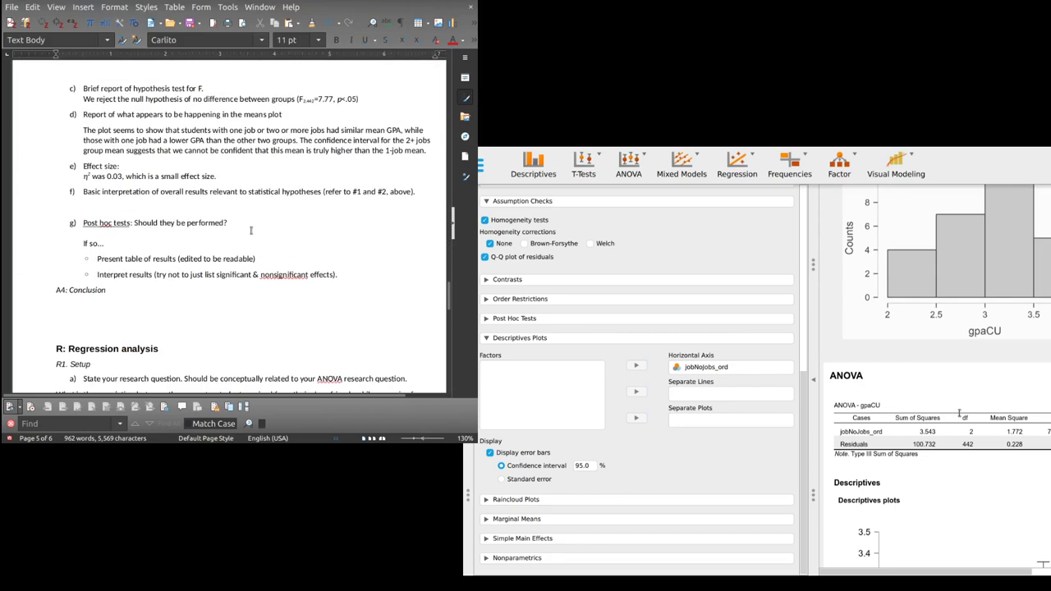
Answer item f with "We can conclude that not all population means of the "number of jobs" groups are equal".
type("We can")
key("BackSpace")
key("BackSpace")
key("BackSpace")
type("an conclude that not all population")
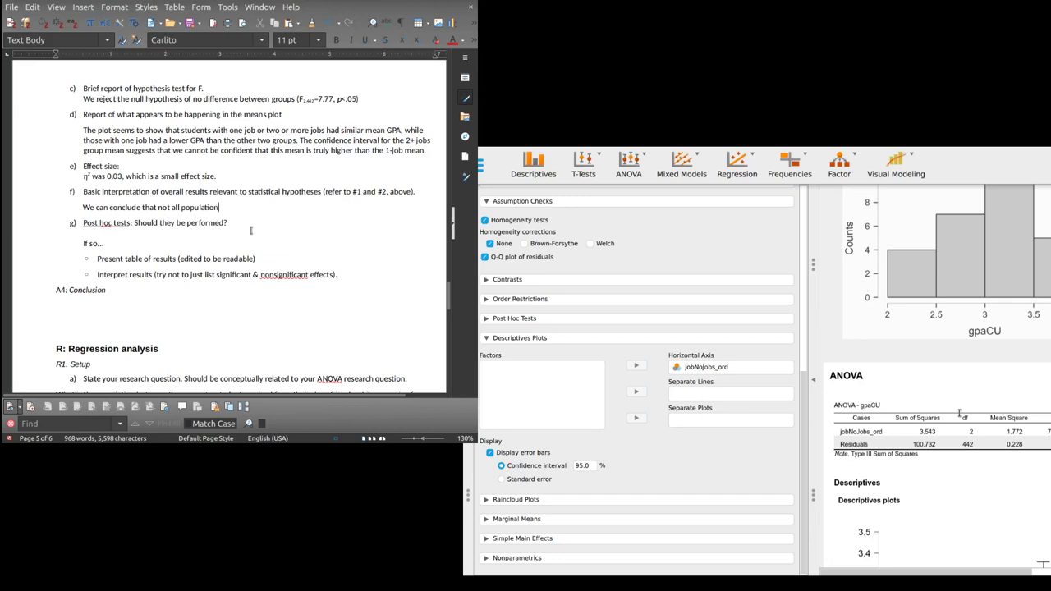
type(" means of the \"number of jobs\" groups are equal")
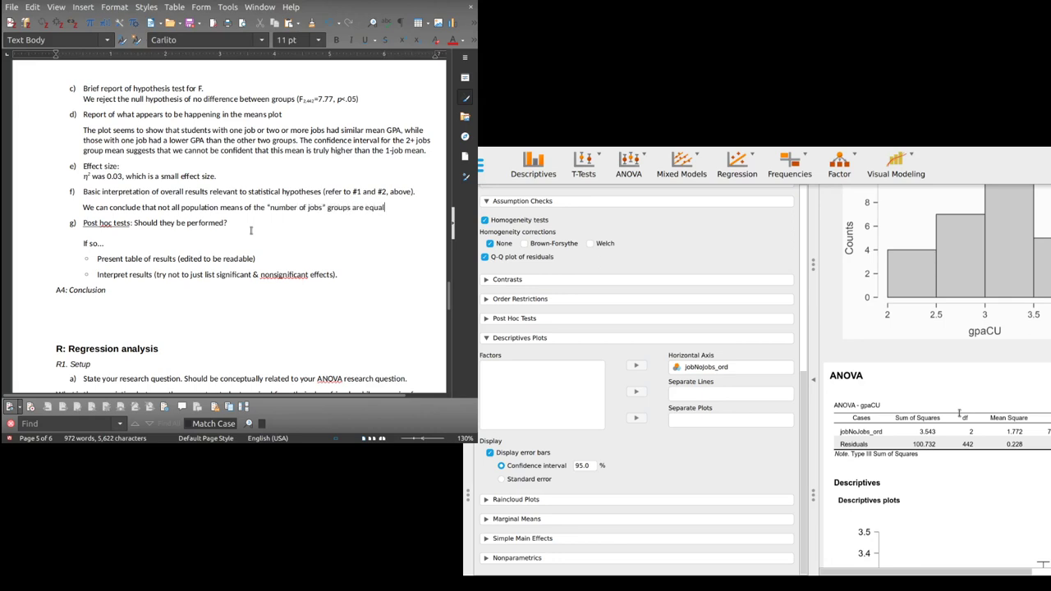
Add "That is, the number of jobs a student works does seem to be related to their college GPA." and remove the answer's leading indent.
type(". That is, the number of jo")
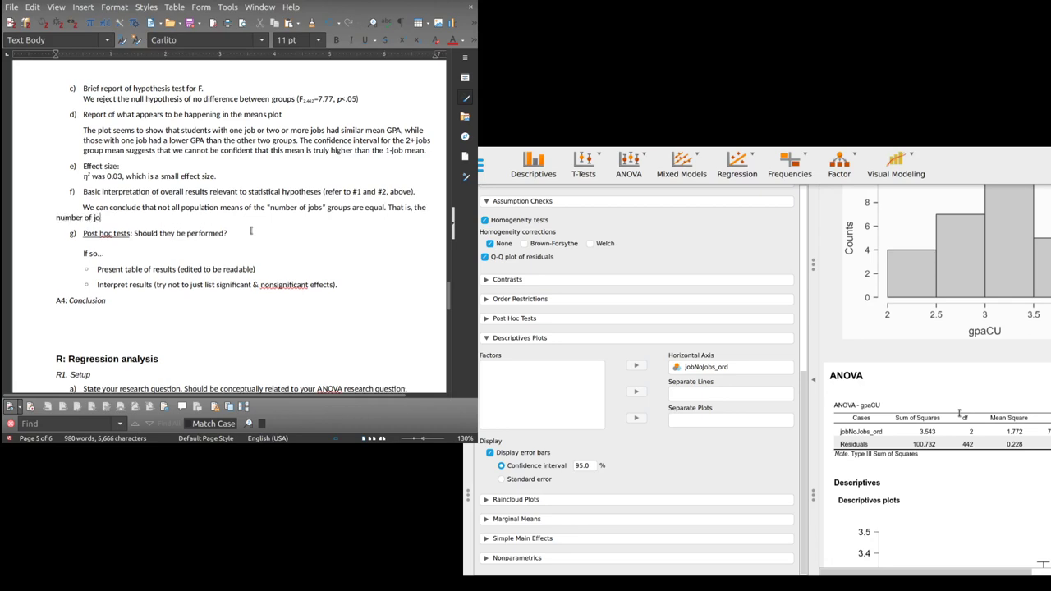
type("bs a")
key("Up")
key("Home")
key("BackSpace")
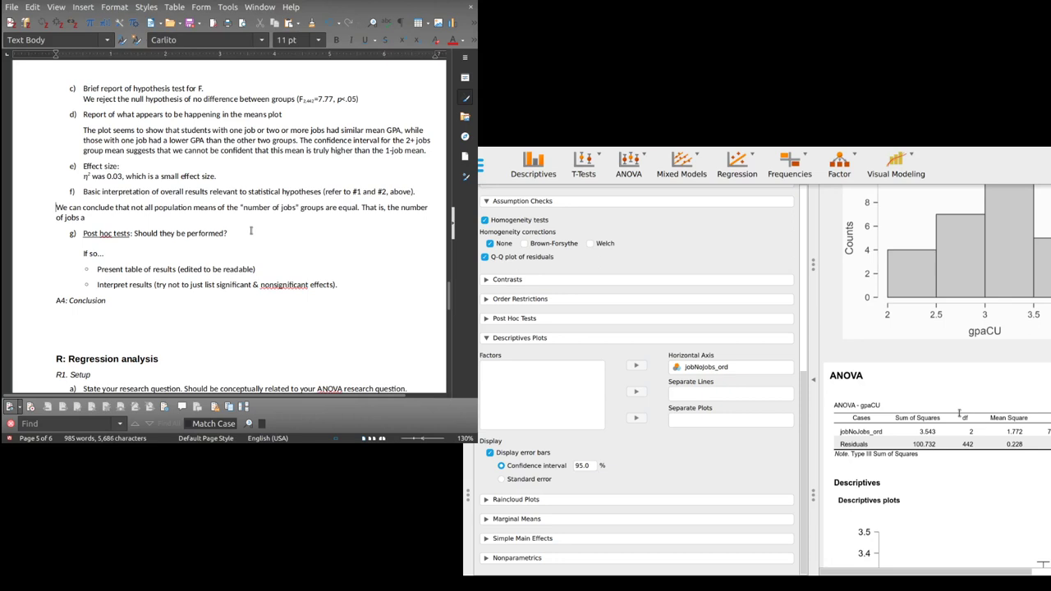
key("Down")
type("student works does seem to")
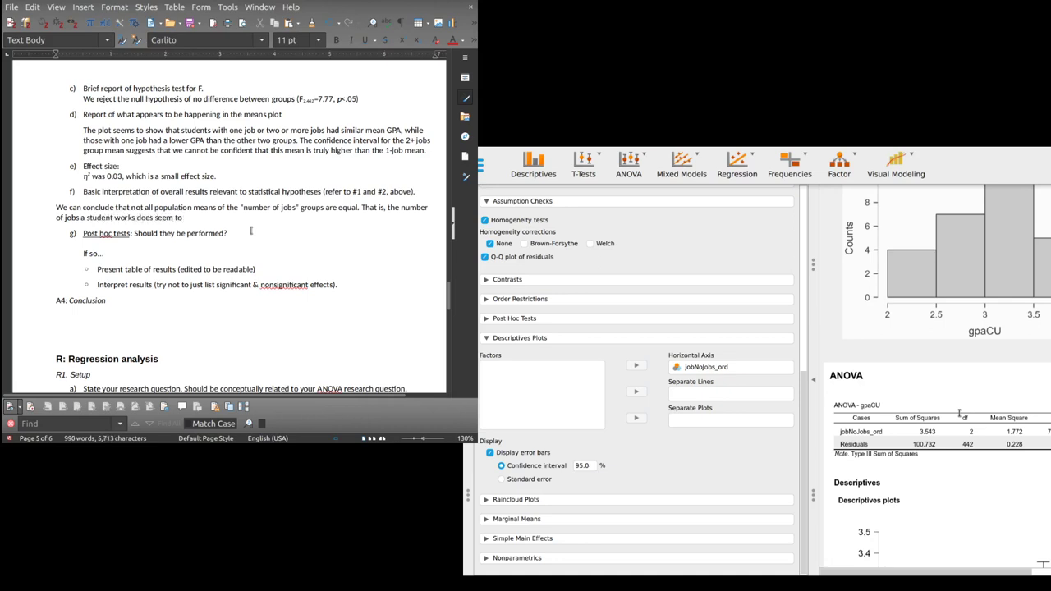
type(" be related to their college GP")
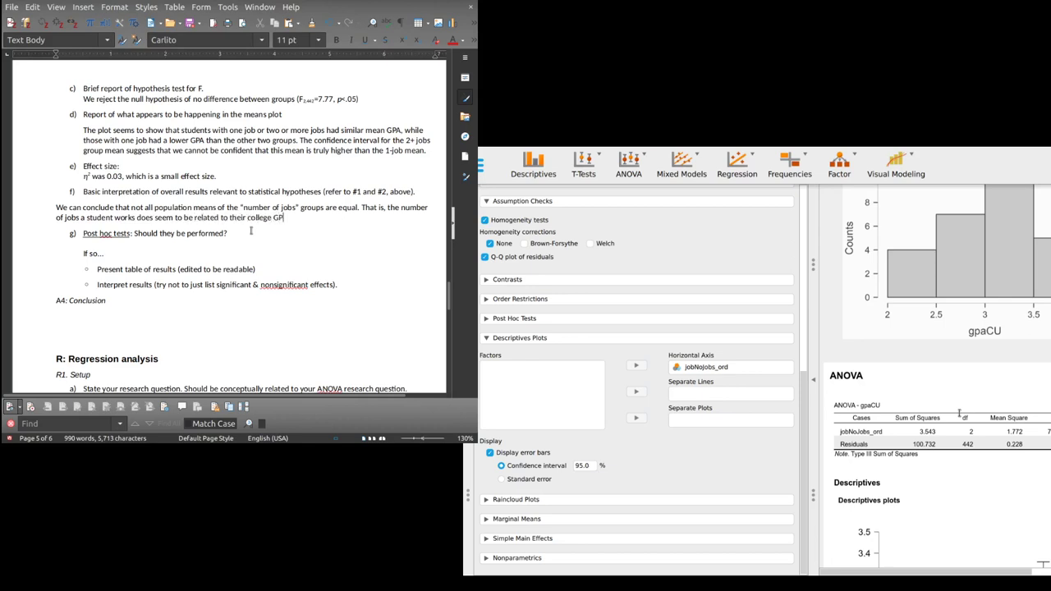
type("A.")
left_click_drag(79, 217, 115, 218)
double_click(163, 207)
left_click(117, 249)
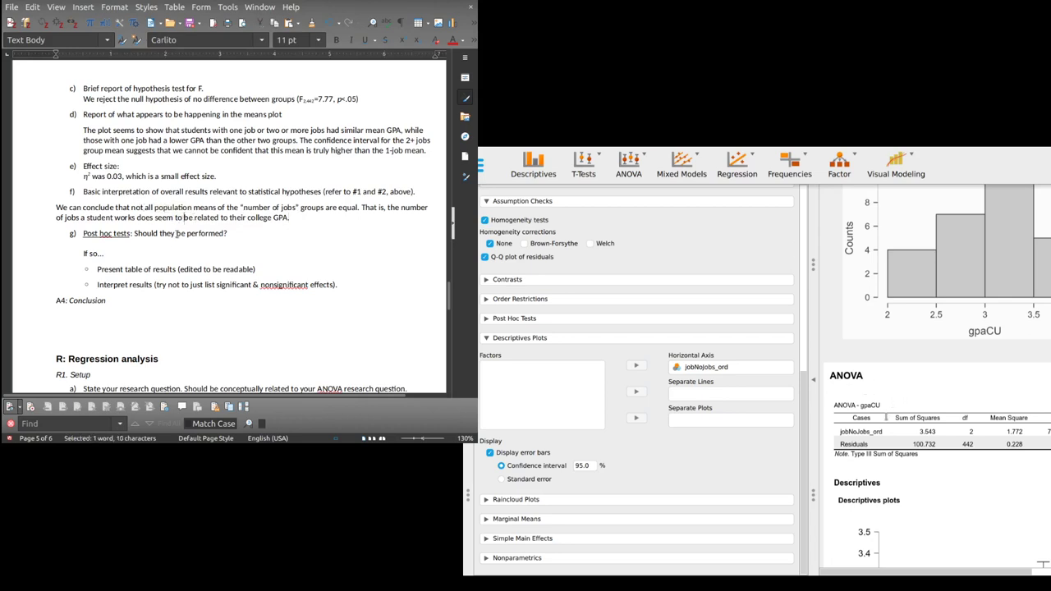
Answer the post hoc question in item g with "Yes, because p<.05 for the F test.".
left_click(244, 234)
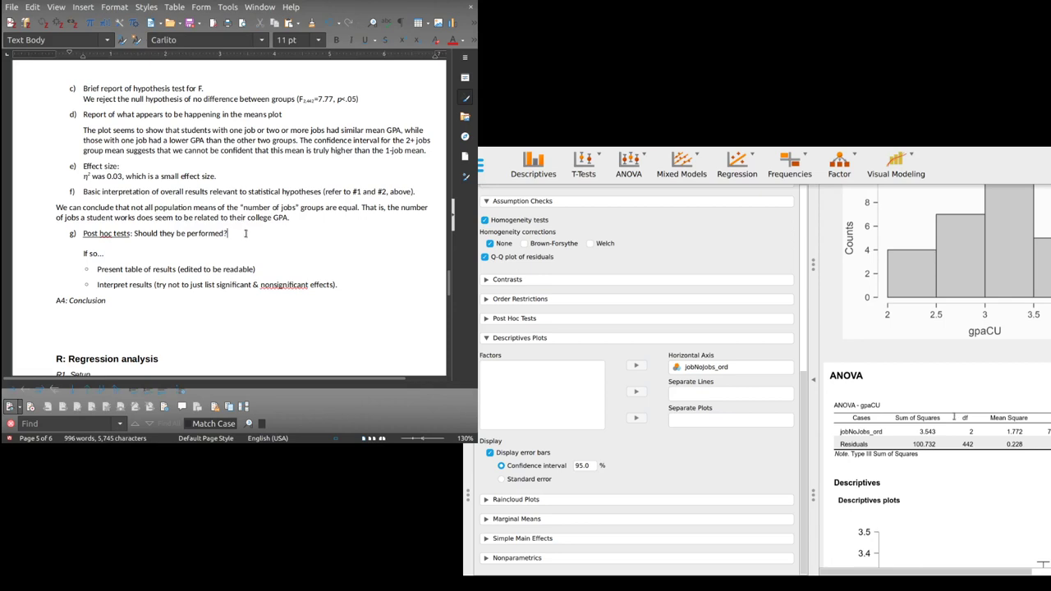
type("Yes.")
type(", because ")
type("p<")
type(".05 for the F")
type(" test.")
scroll(225, 255, "down", 1)
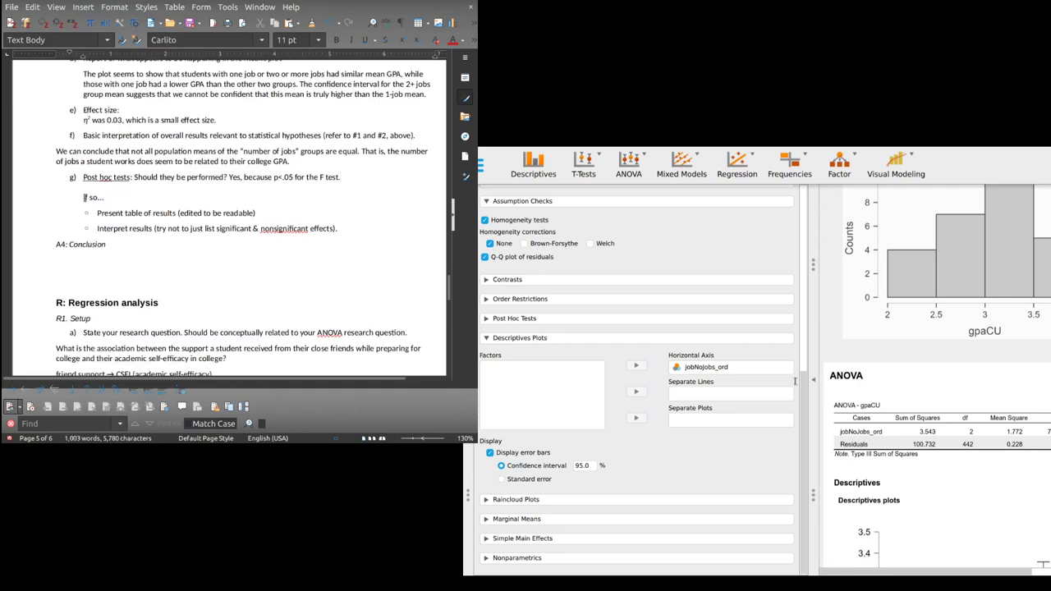
Delete the "If so..." line under item g and add an unbulleted blank line below each of its two sub-items.
left_click_drag(82, 198, 117, 199)
key("Delete")
key("Delete")
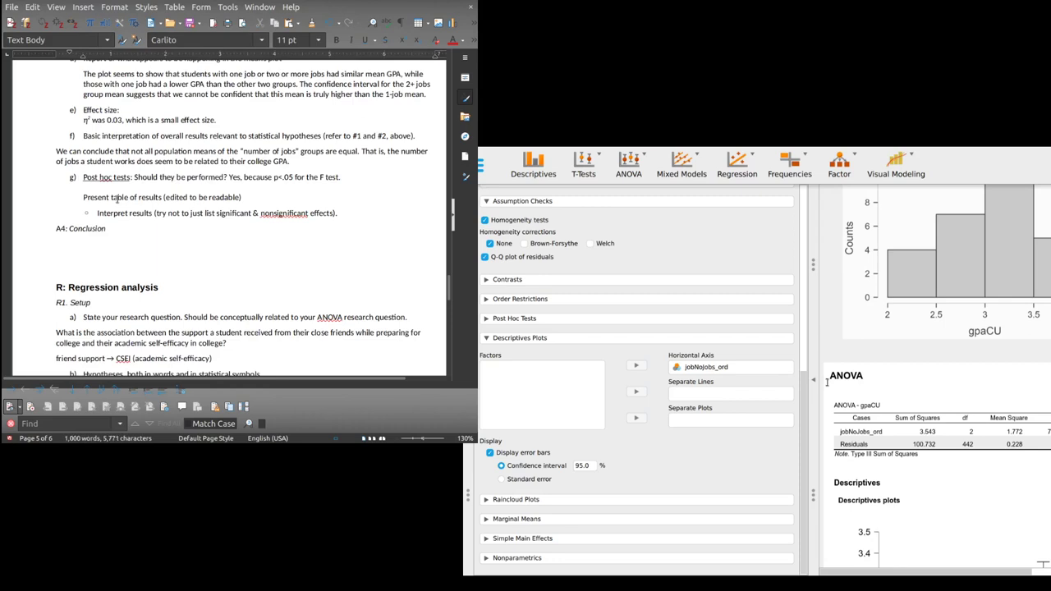
key("Return")
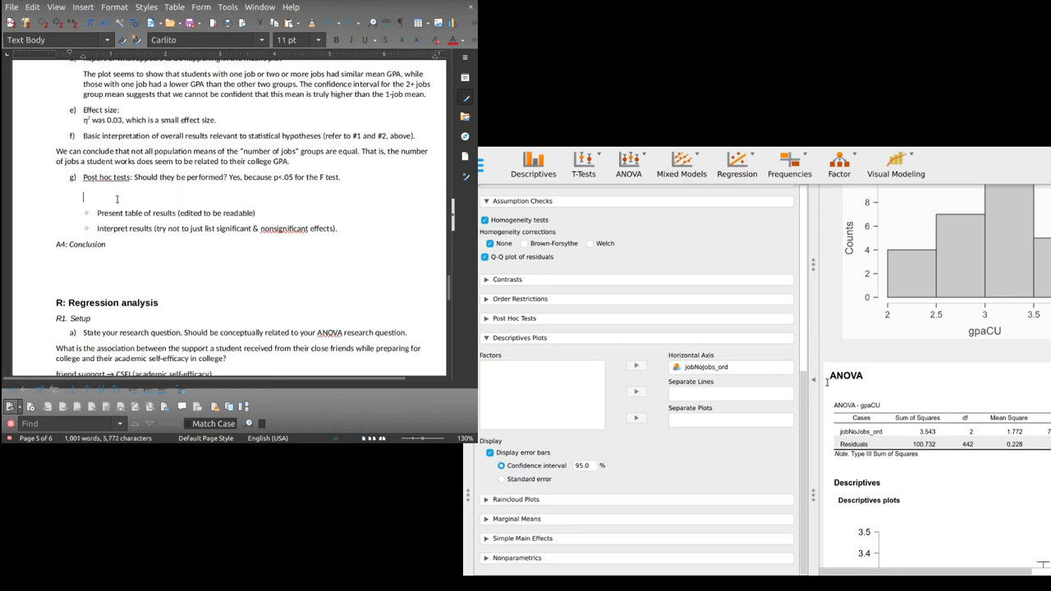
key("BackSpace")
key("ctrl+z")
key("ctrl+z")
key("ctrl+z")
key("BackSpace")
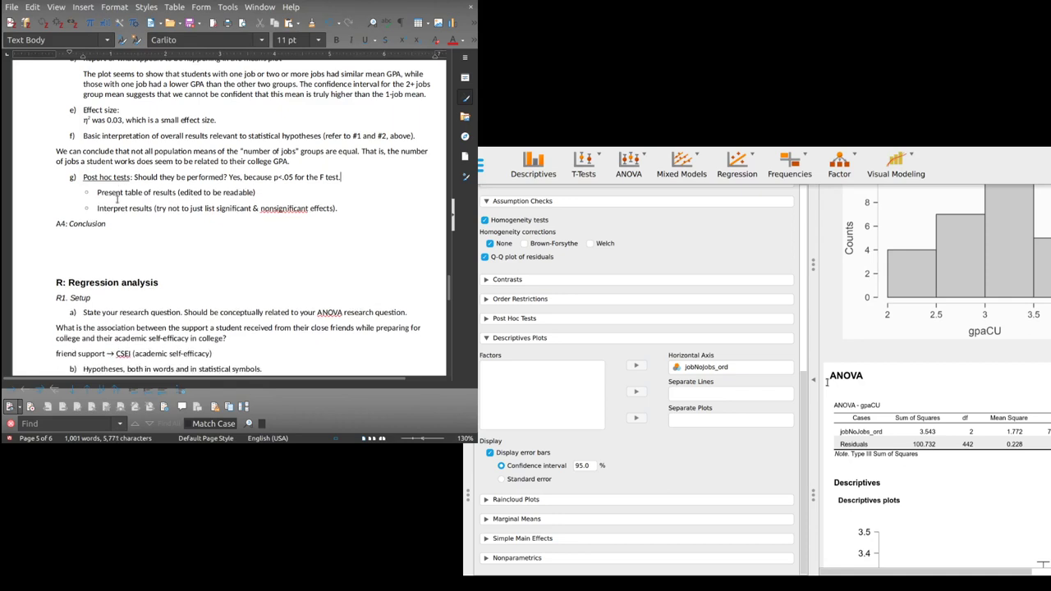
key("Return")
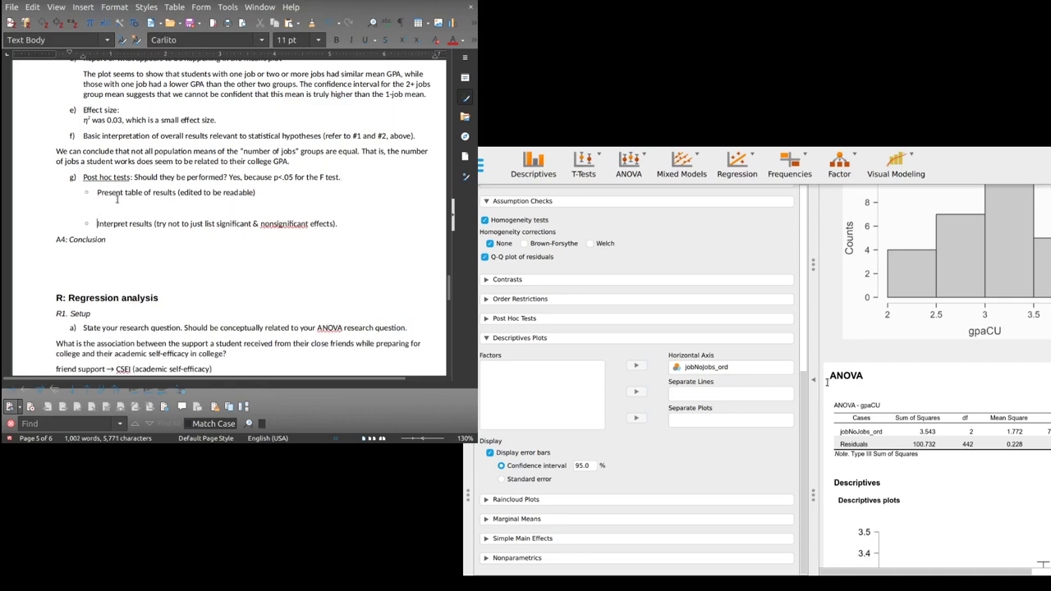
key("End")
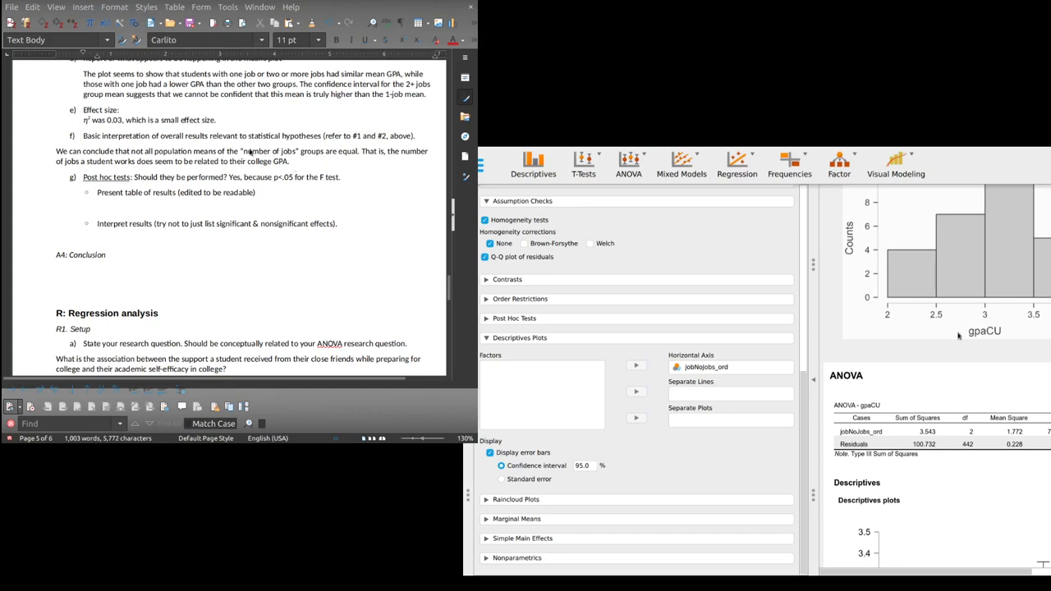
In JASP, run post hoc tests on jobNoJobs_ord for the ANOVA and bring up the resulting comparisons table.
left_click(504, 317)
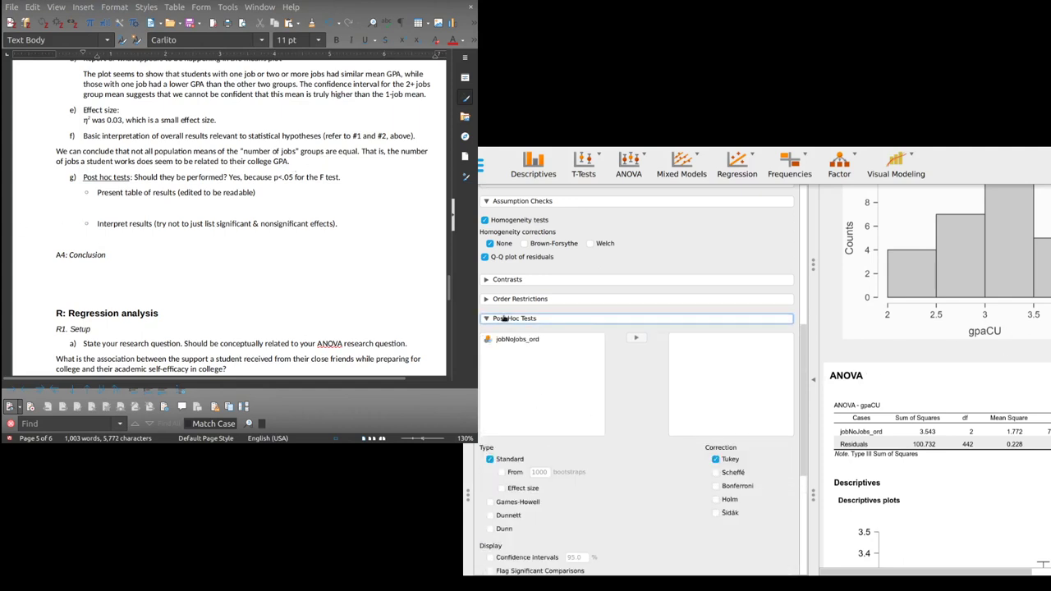
left_click(520, 340)
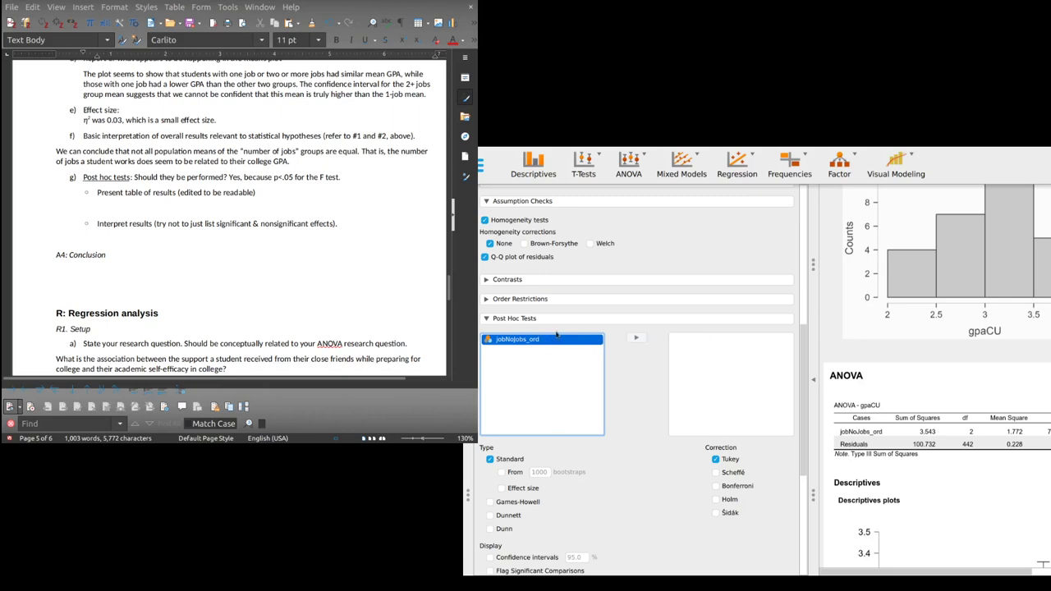
left_click(637, 339)
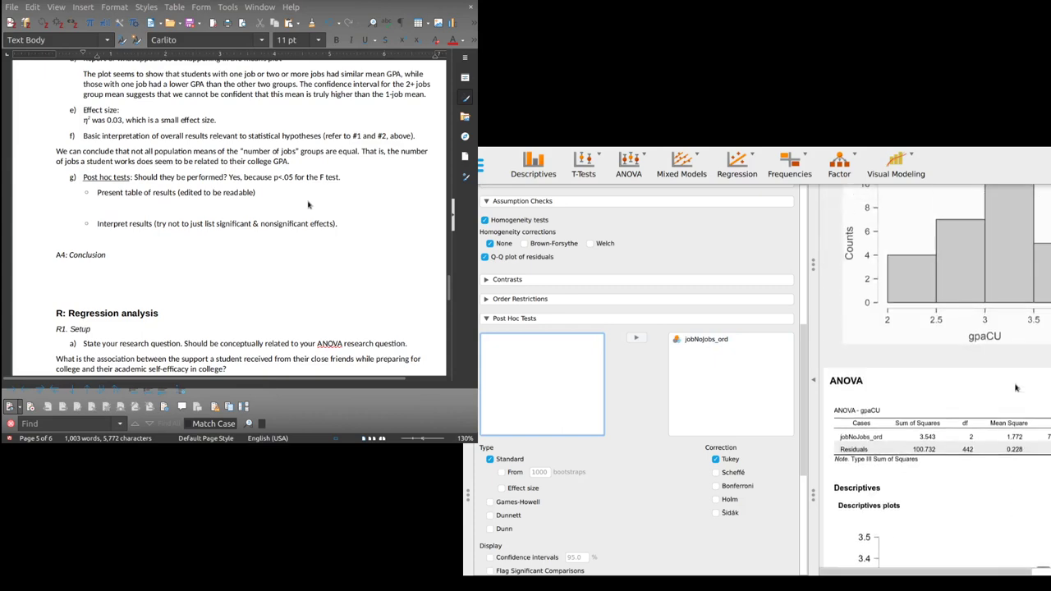
scroll(1016, 386, "down", 10)
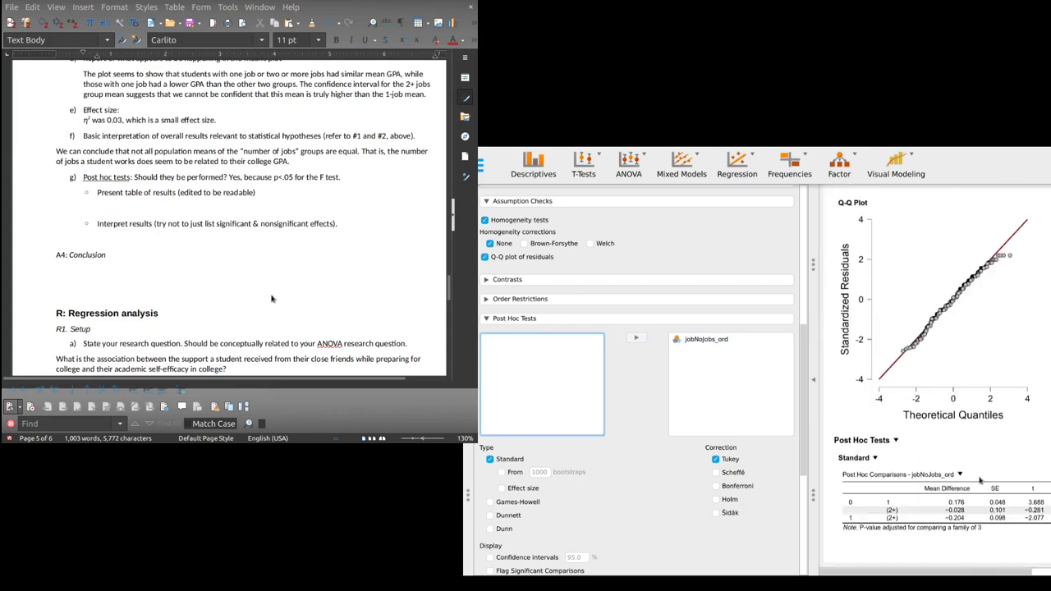
Copy the Post Hoc Comparisons table from JASP and paste it into the Writer document under "Present table of results".
left_click(810, 384)
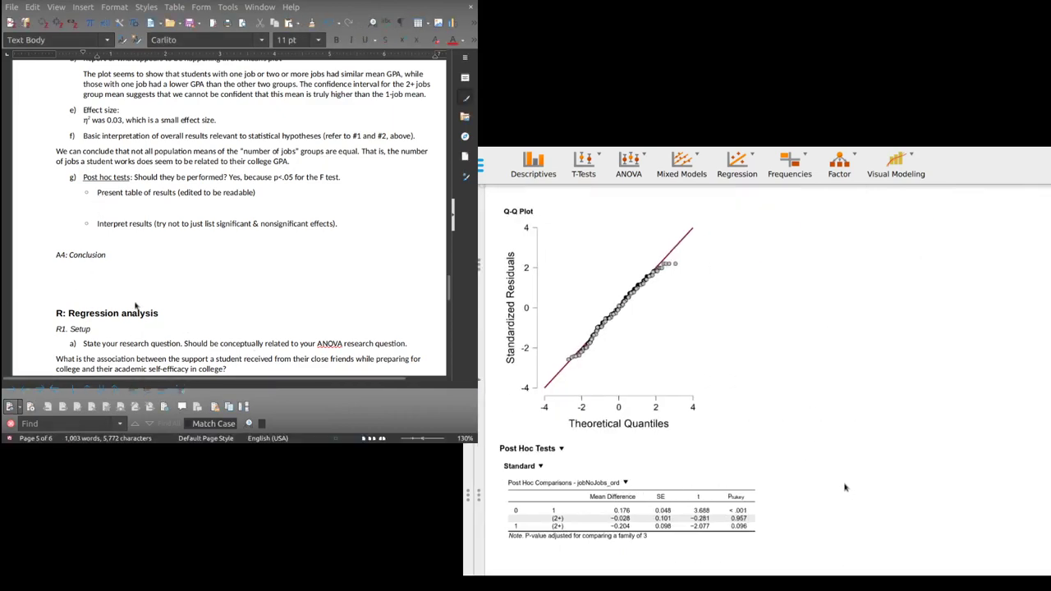
left_click(627, 483)
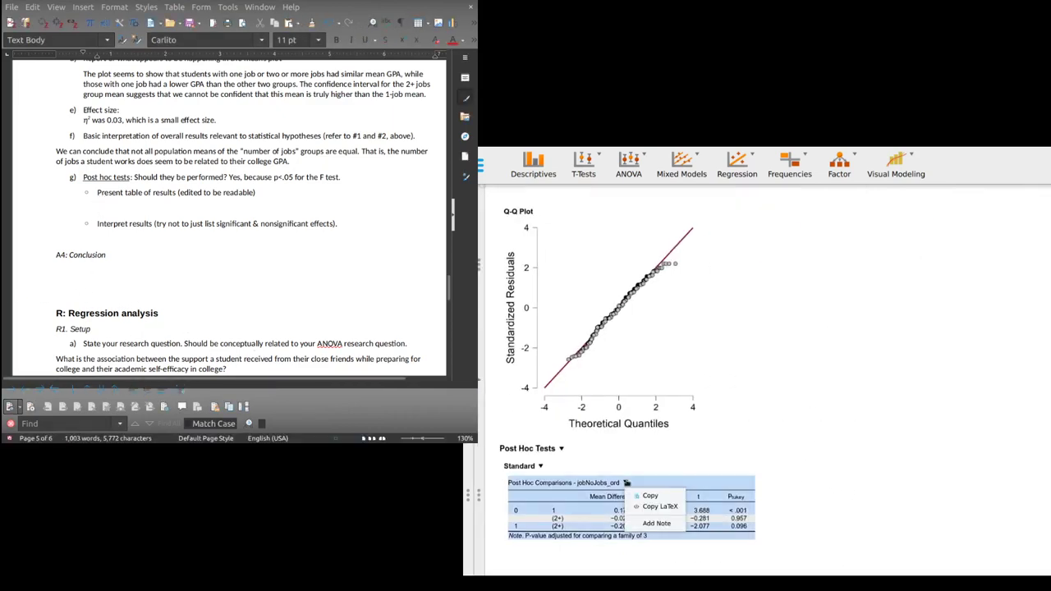
left_click(638, 497)
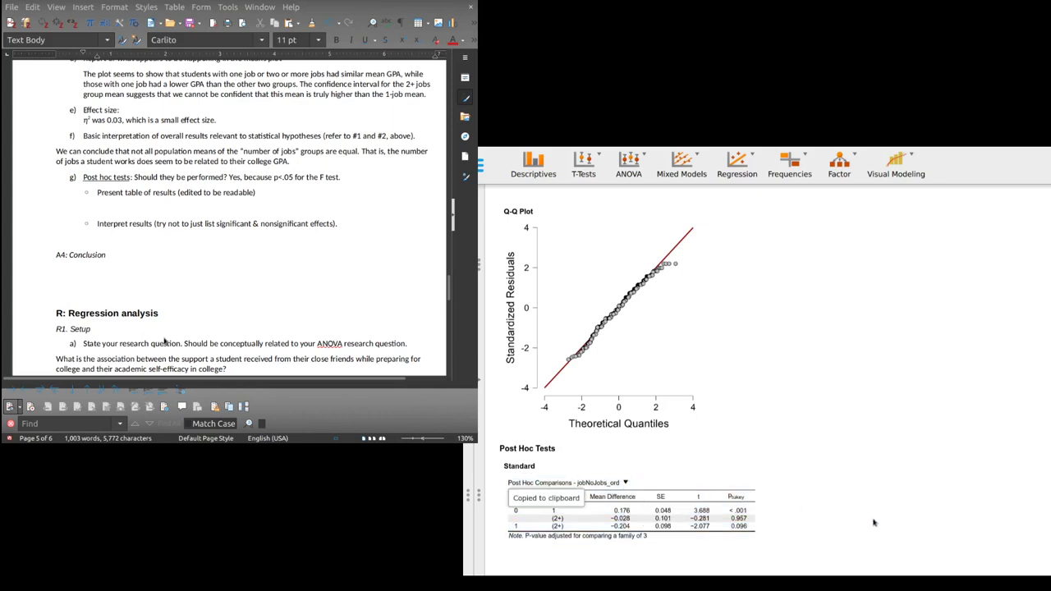
key("alt+Tab")
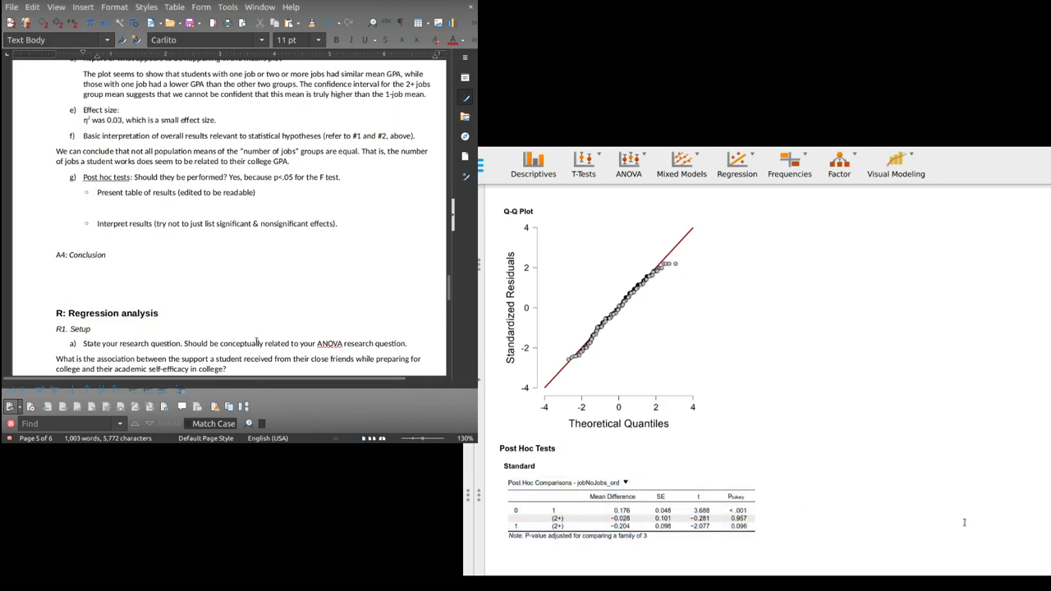
left_click(127, 208)
key("ctrl+v")
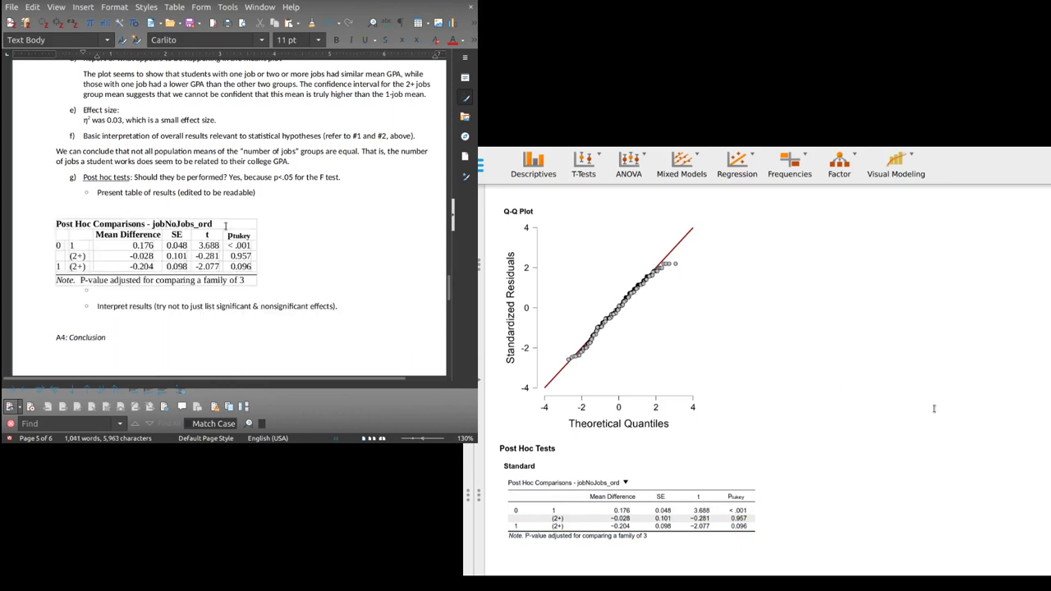
Shorten the pasted table's title to "Post Hoc Comparisons" and place the cursor in the empty first header cell.
left_click_drag(225, 226, 147, 224)
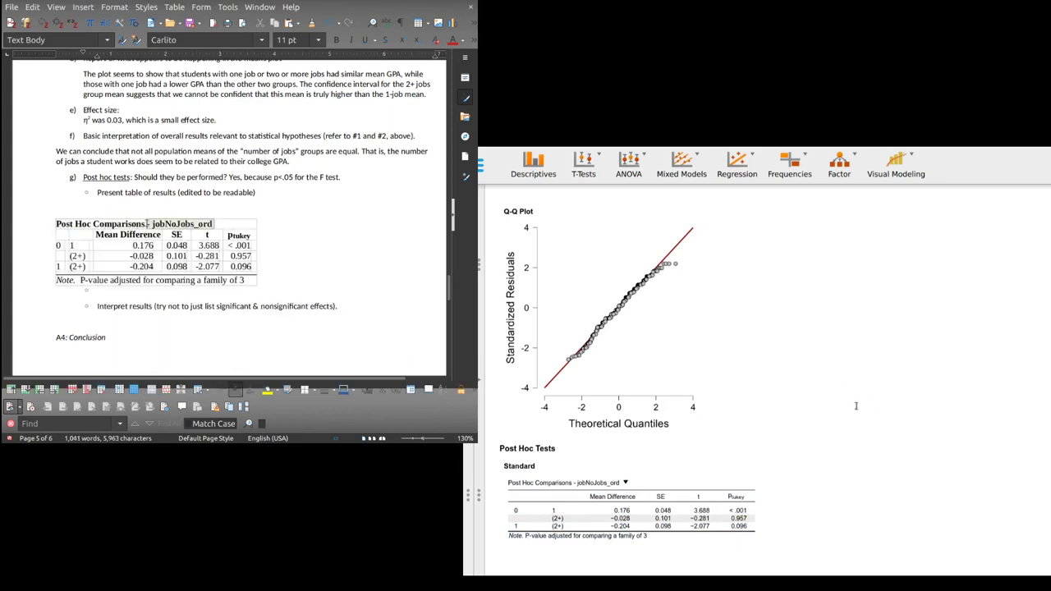
key("Delete")
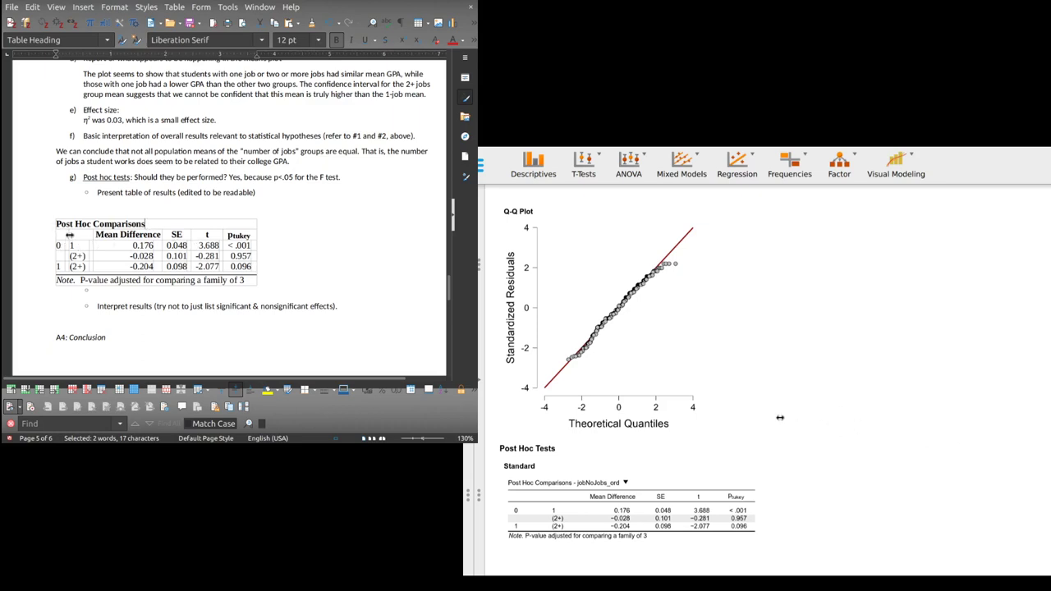
left_click(63, 235)
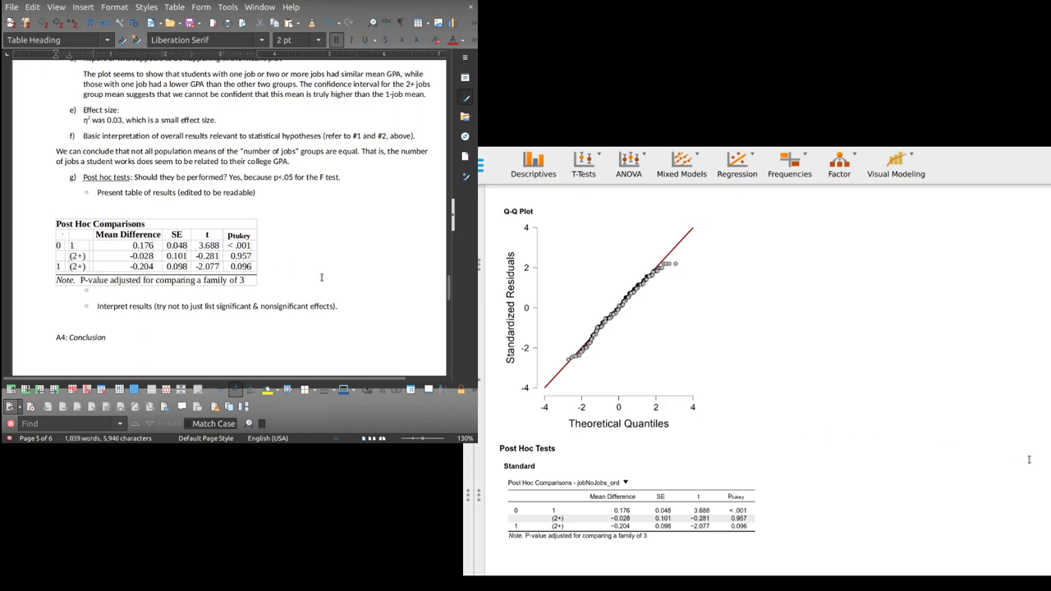